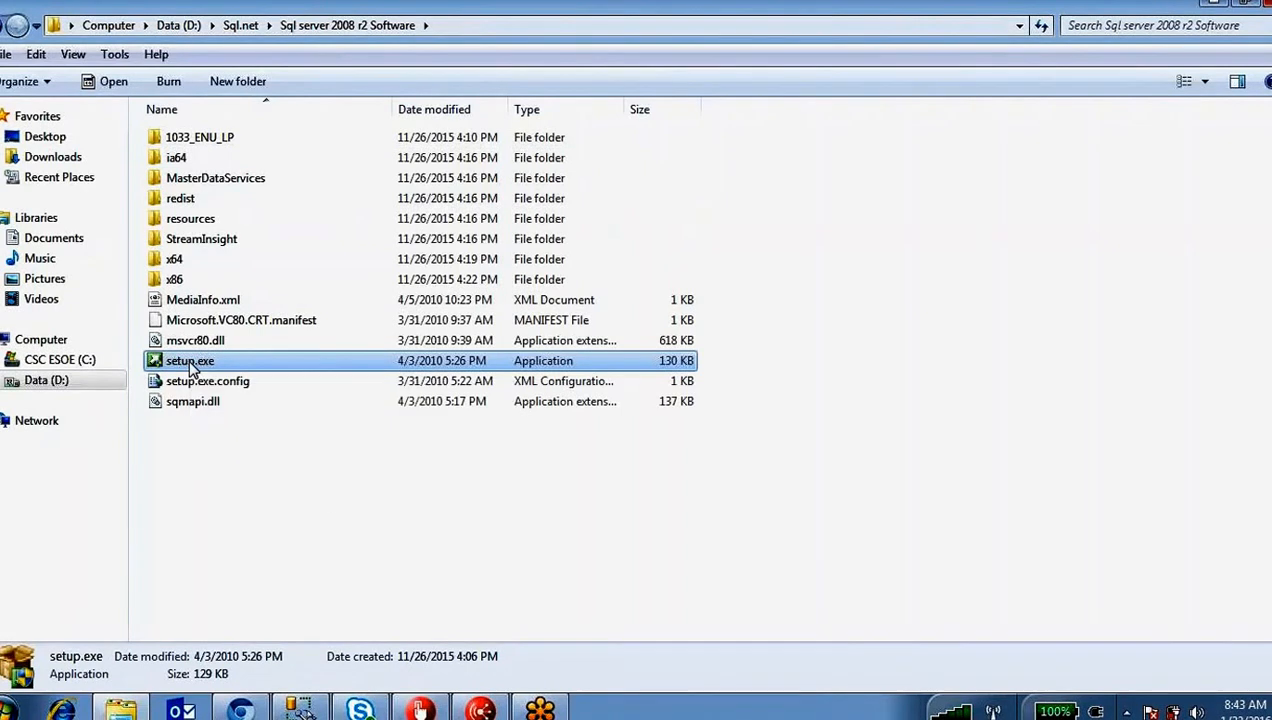
- Run setup.exe from the Sql server 2008 r2 Software folder and open the Installation page of the SQL Server Installation Center
double_click(190, 363)
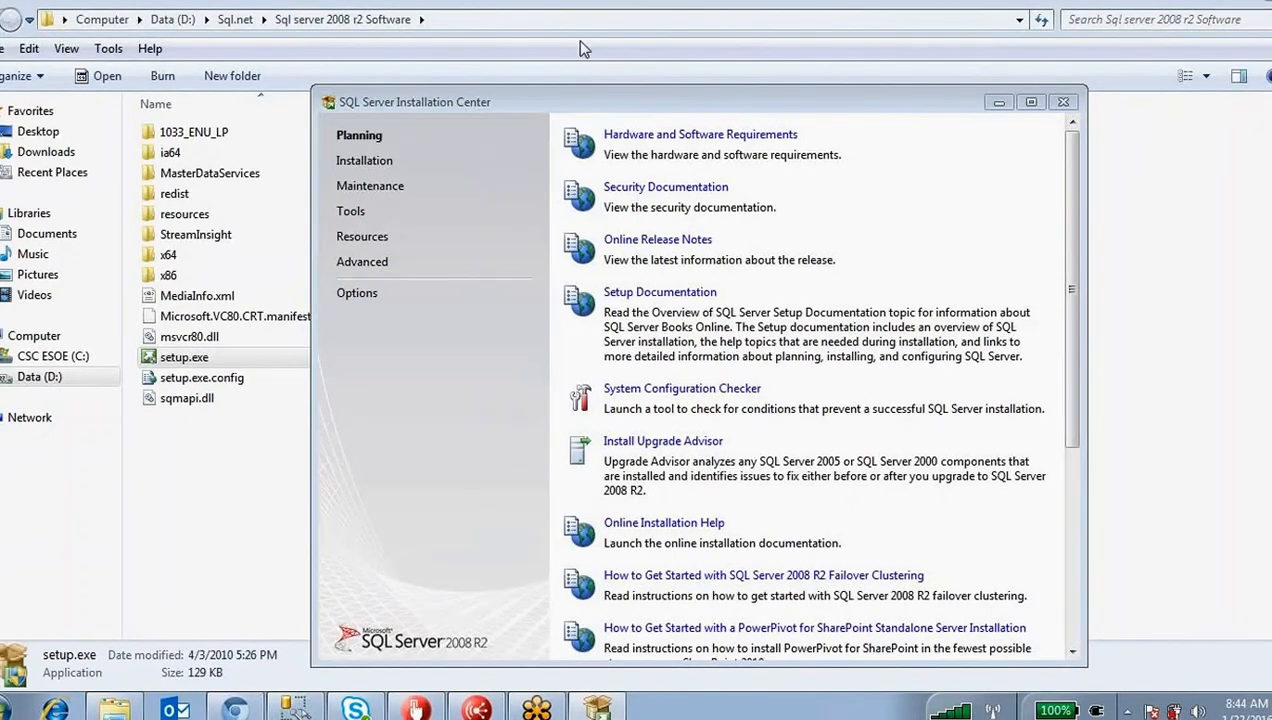
mouse_move(400, 150)
left_mouse_down()
mouse_move(324, 150)
mouse_move(352, 172)
mouse_move(385, 174)
mouse_move(397, 142)
left_mouse_up()
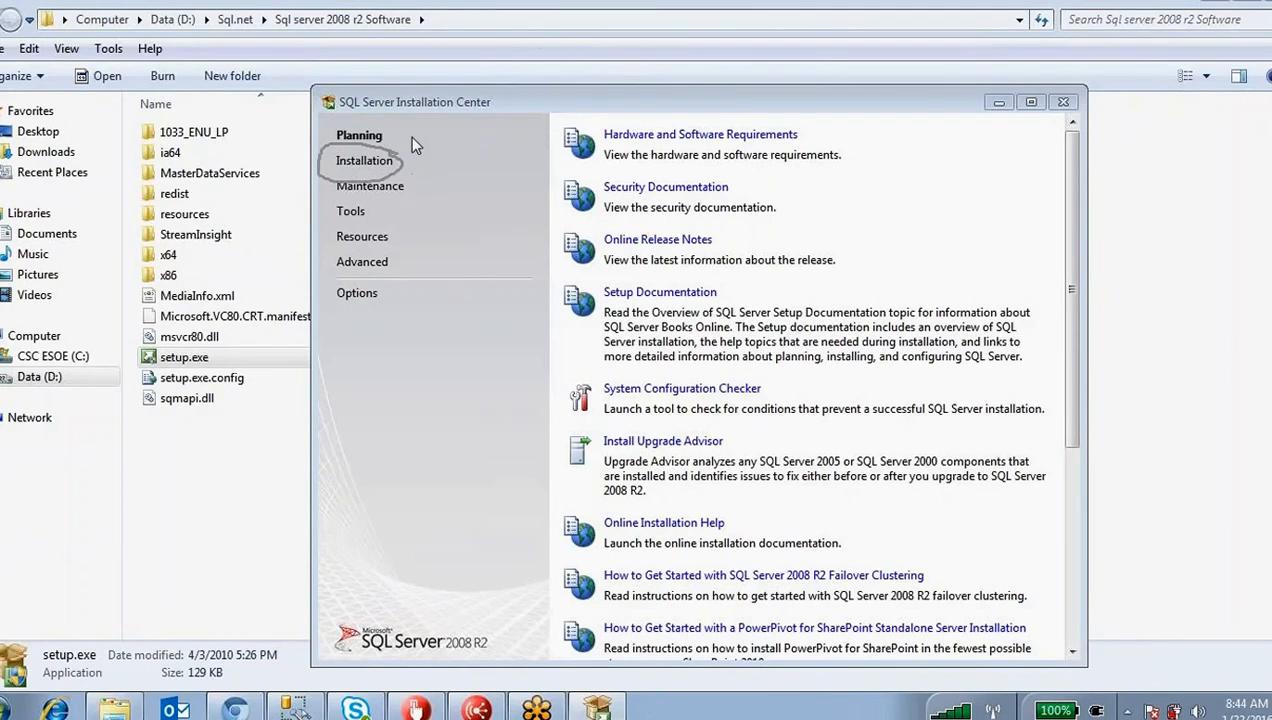
left_click(375, 166)
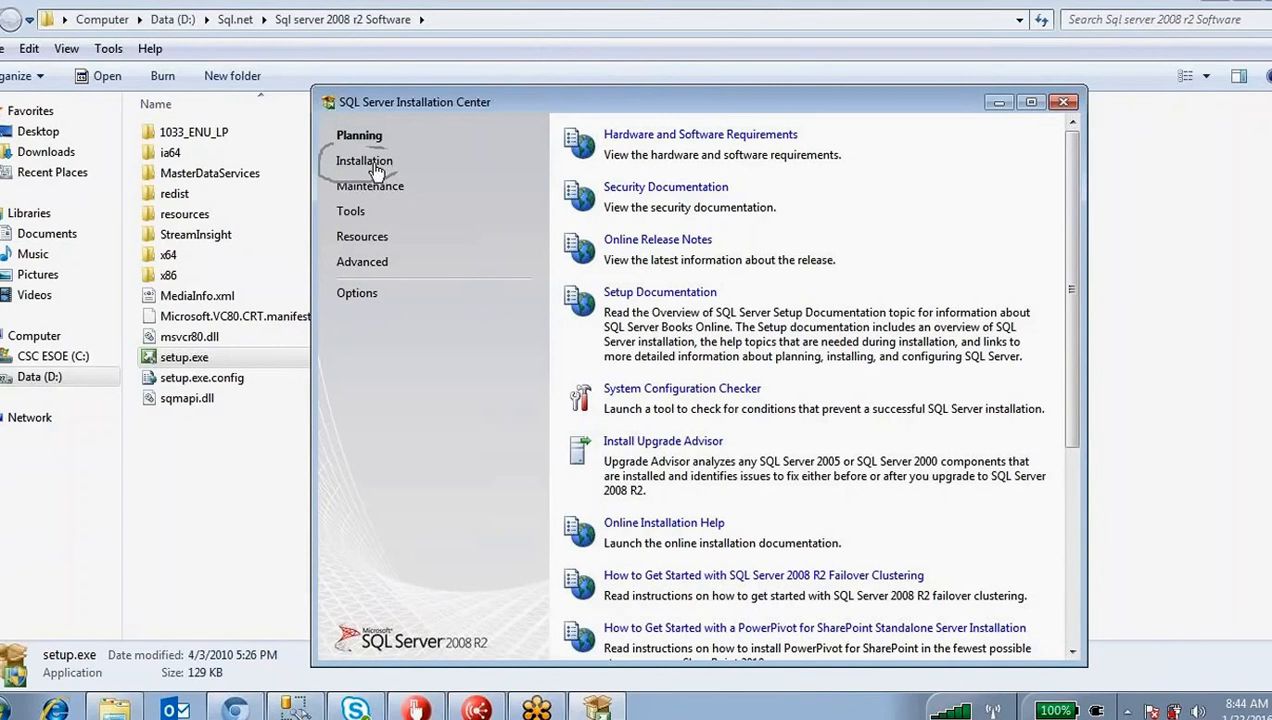
left_click(376, 168)
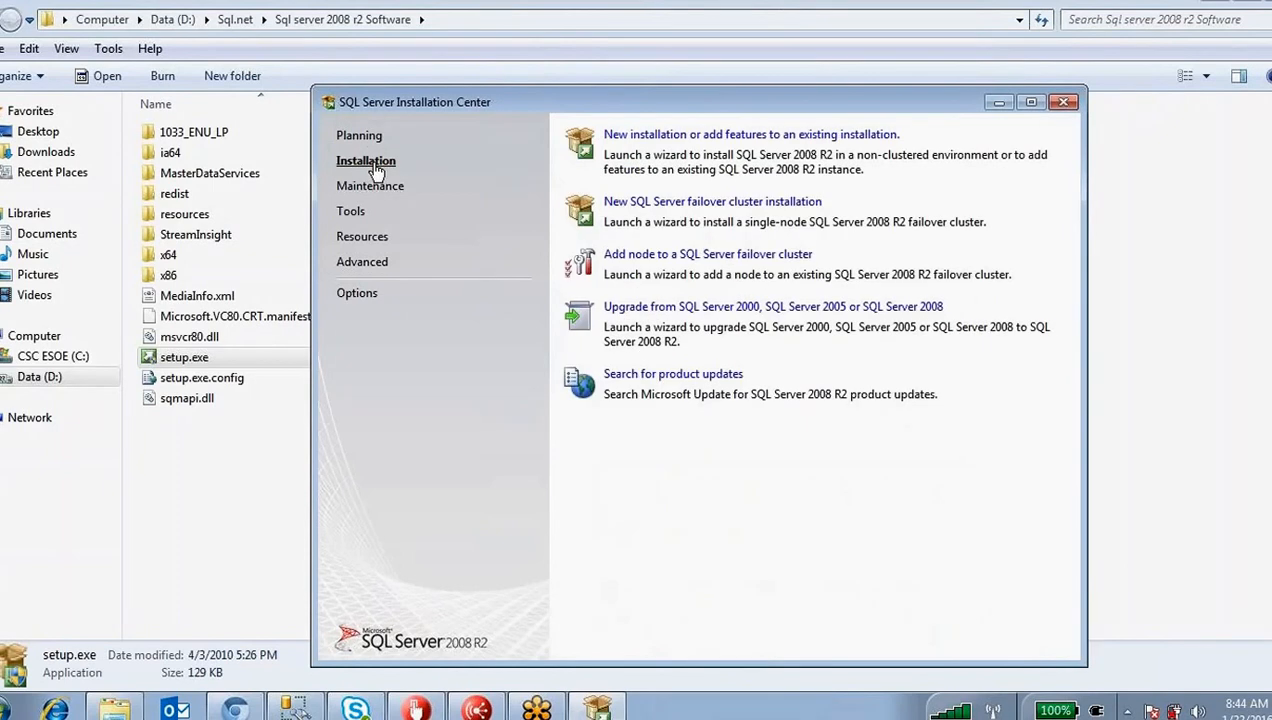
- Launch the wizard for a new installation or adding features to an existing installation
key("ctrl+2")
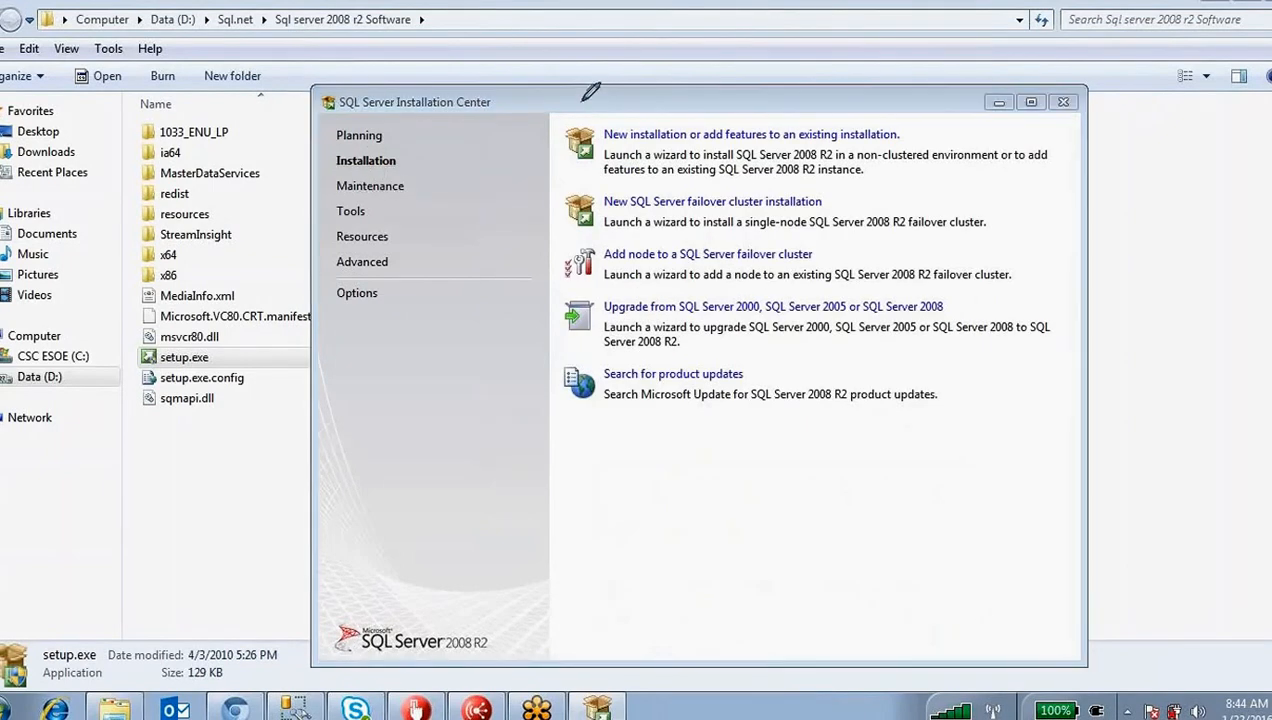
mouse_move(584, 100)
left_mouse_down()
mouse_move(572, 160)
mouse_move(603, 180)
mouse_move(926, 182)
mouse_move(930, 101)
mouse_move(583, 101)
left_mouse_up()
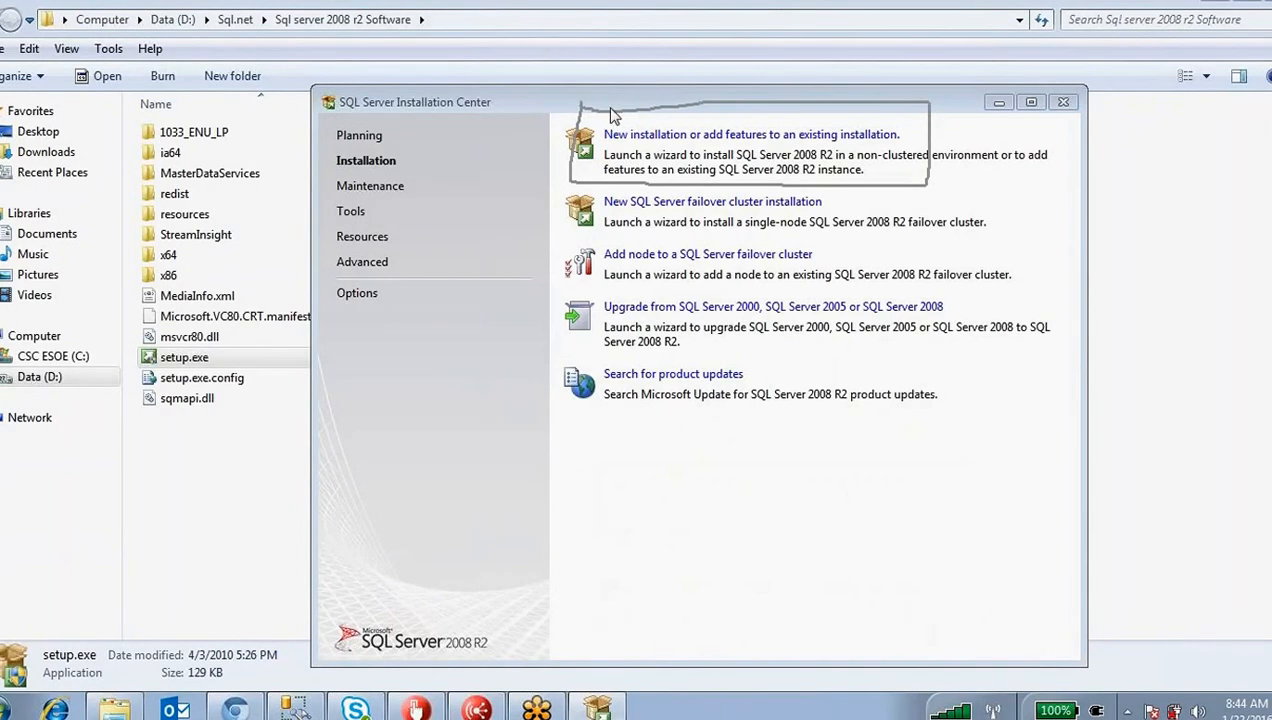
left_click(668, 140)
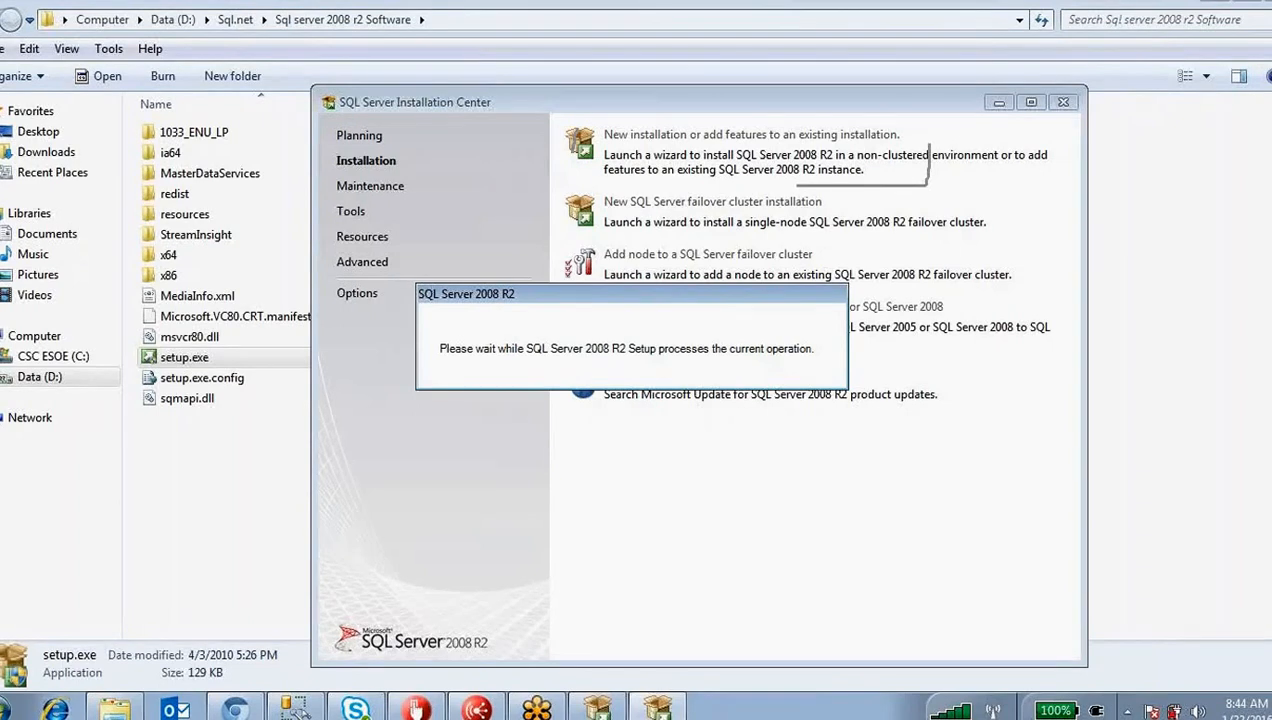
left_click(6, 704)
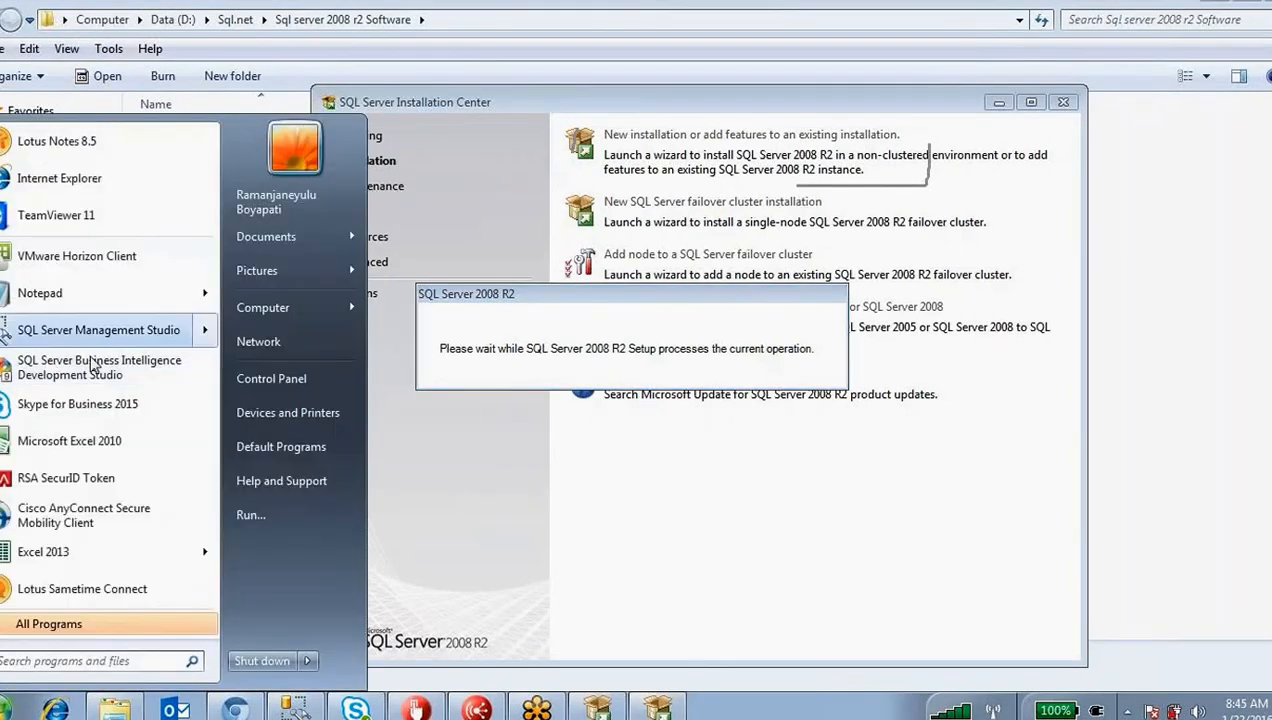
left_click(641, 518)
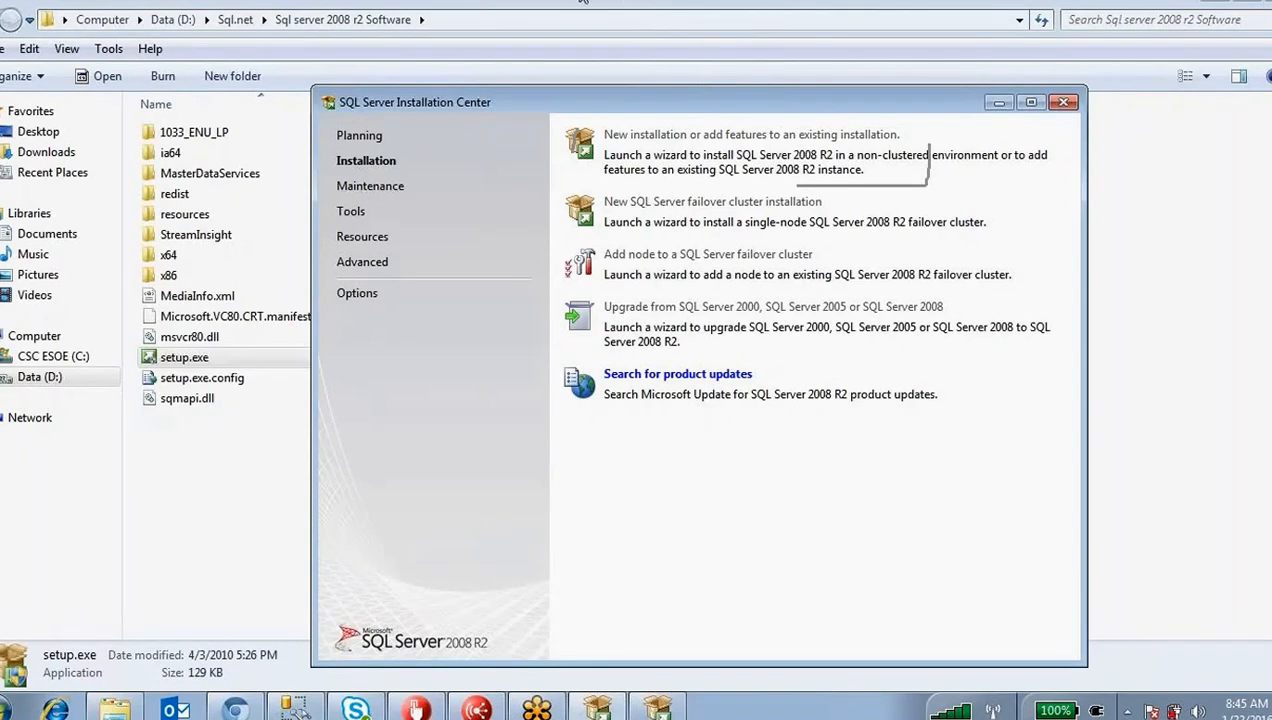
left_click(568, 43)
mouse_move(618, 85)
left_mouse_down()
mouse_move(598, 148)
mouse_move(872, 200)
mouse_move(915, 110)
mouse_move(775, 46)
left_mouse_up()
left_click_drag(606, 112, 632, 58)
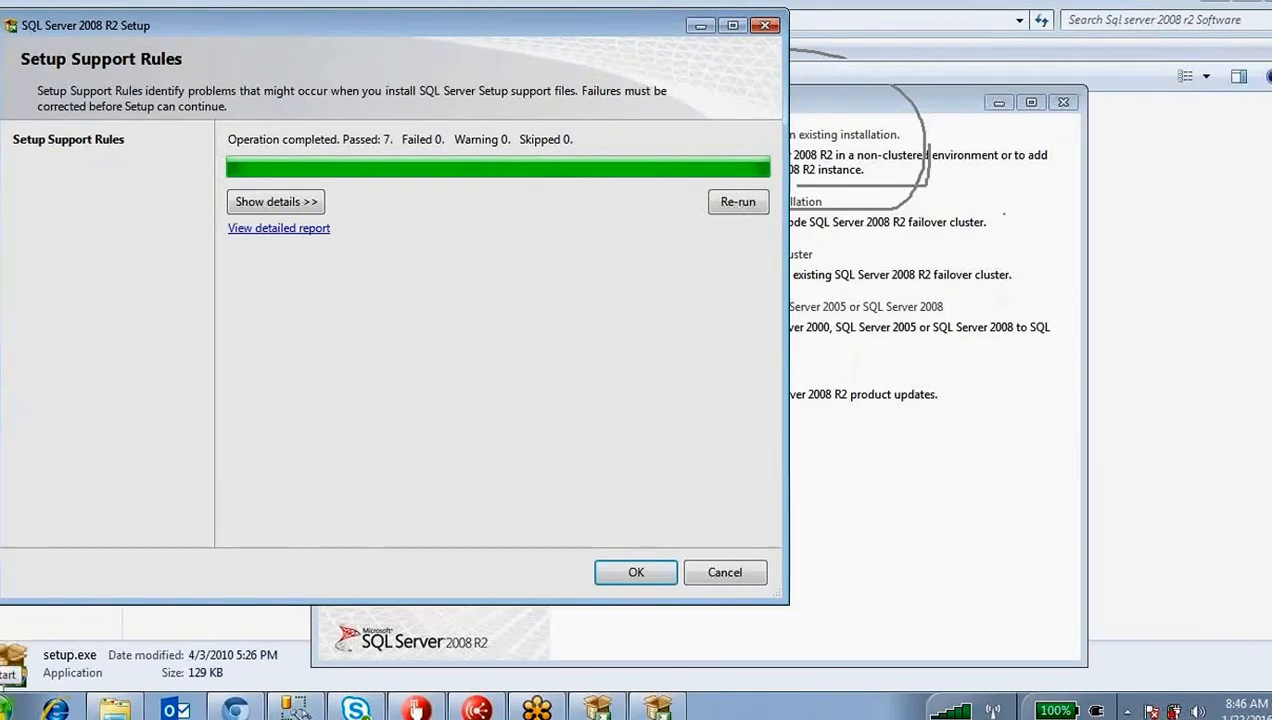
- Look up Microsoft SQL Server 2008 R2 (64-bit) in Control Panel's Programs and Features and view its Uninstall/Change option
left_click(10, 706)
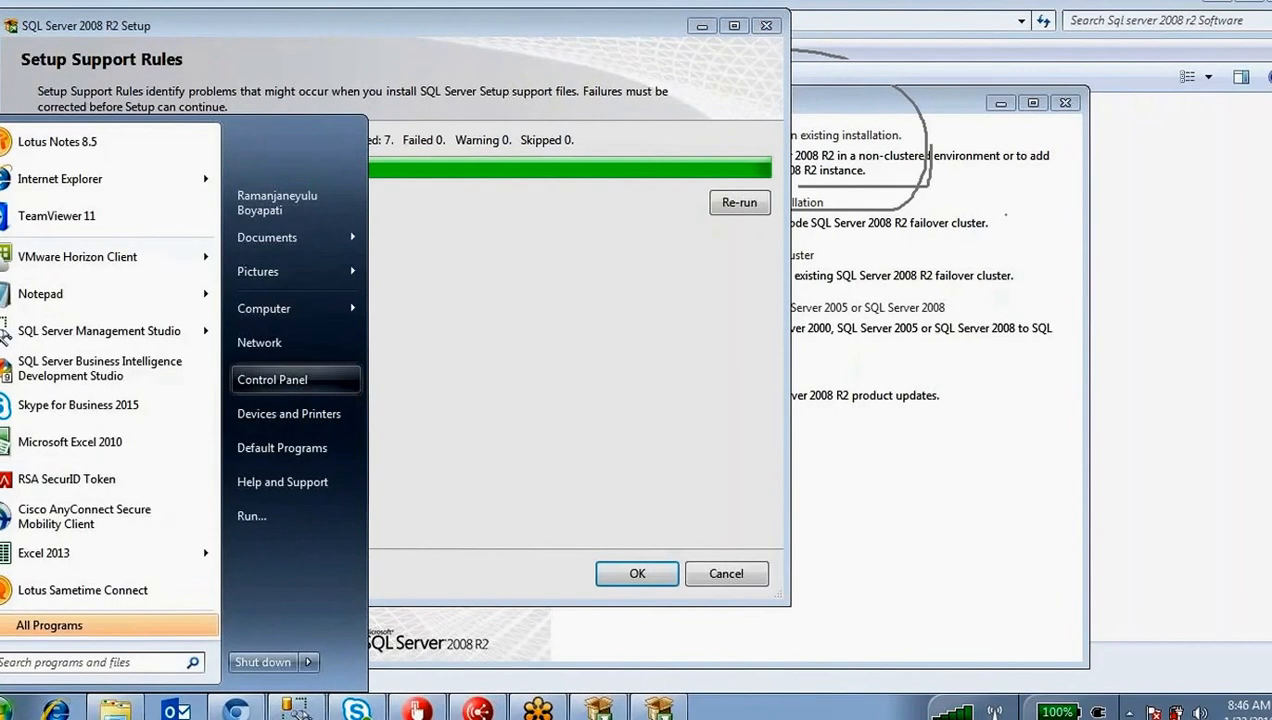
left_click(290, 382)
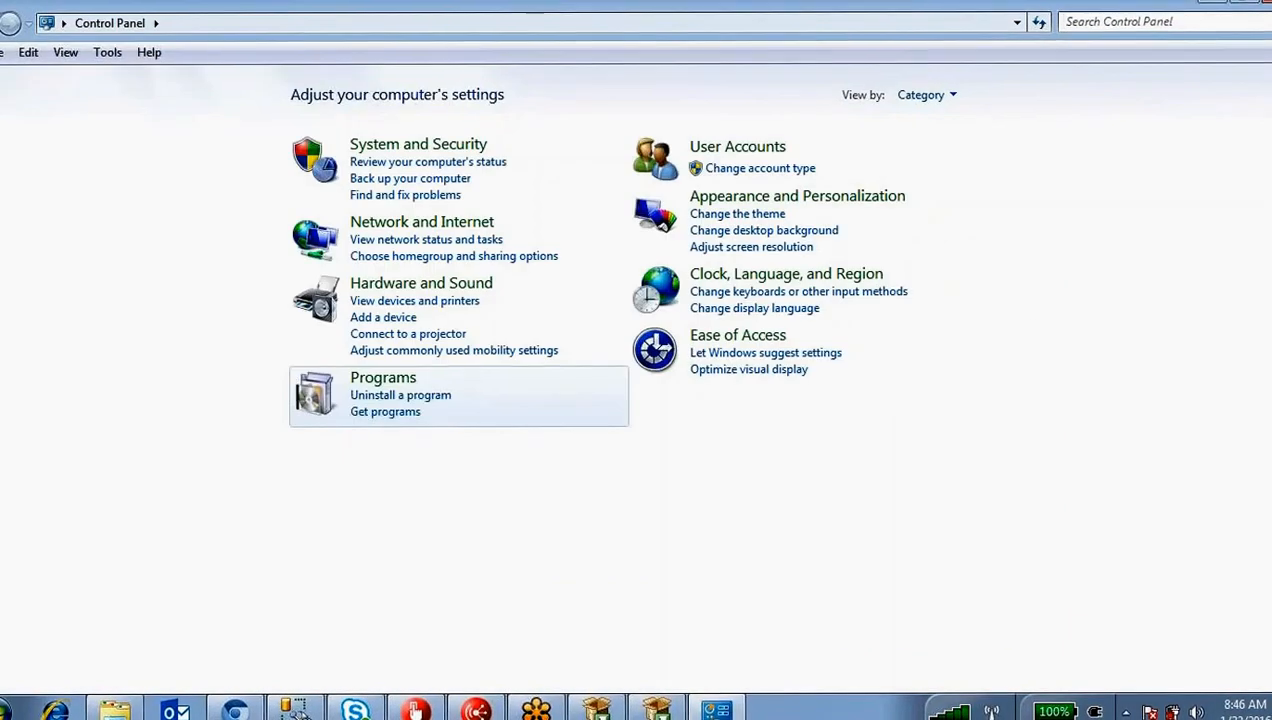
left_click(398, 380)
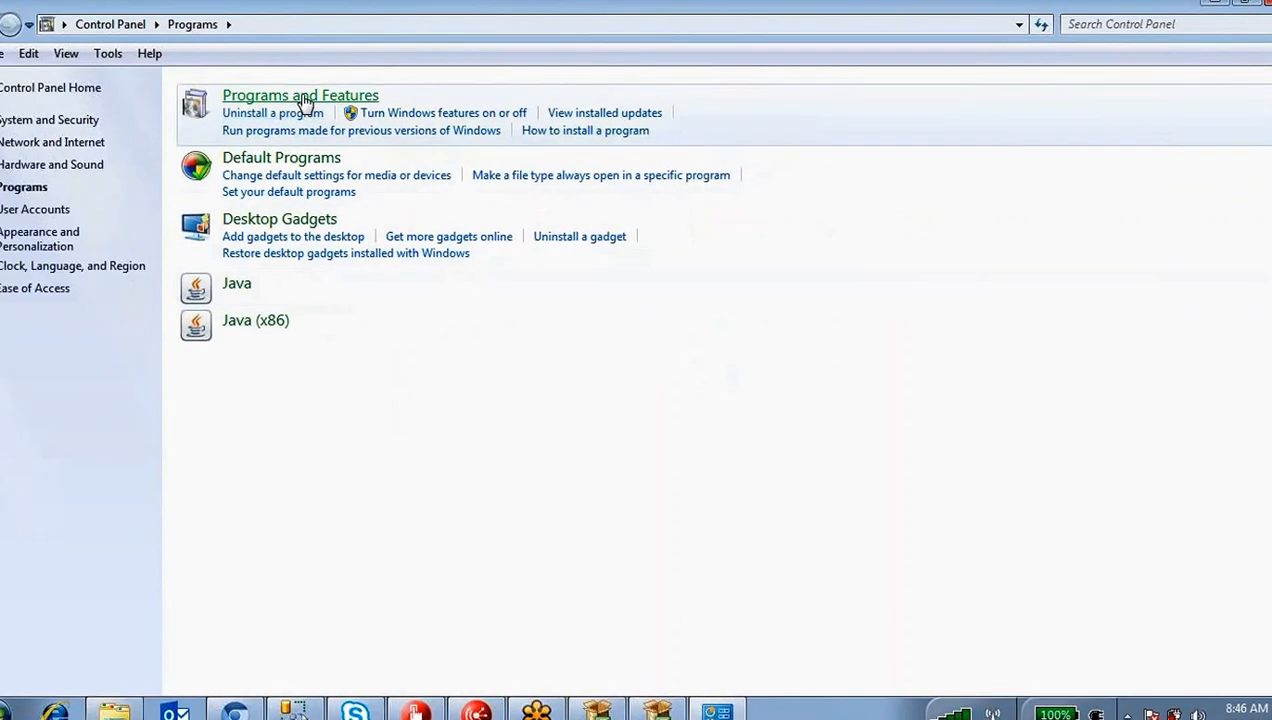
left_click(305, 97)
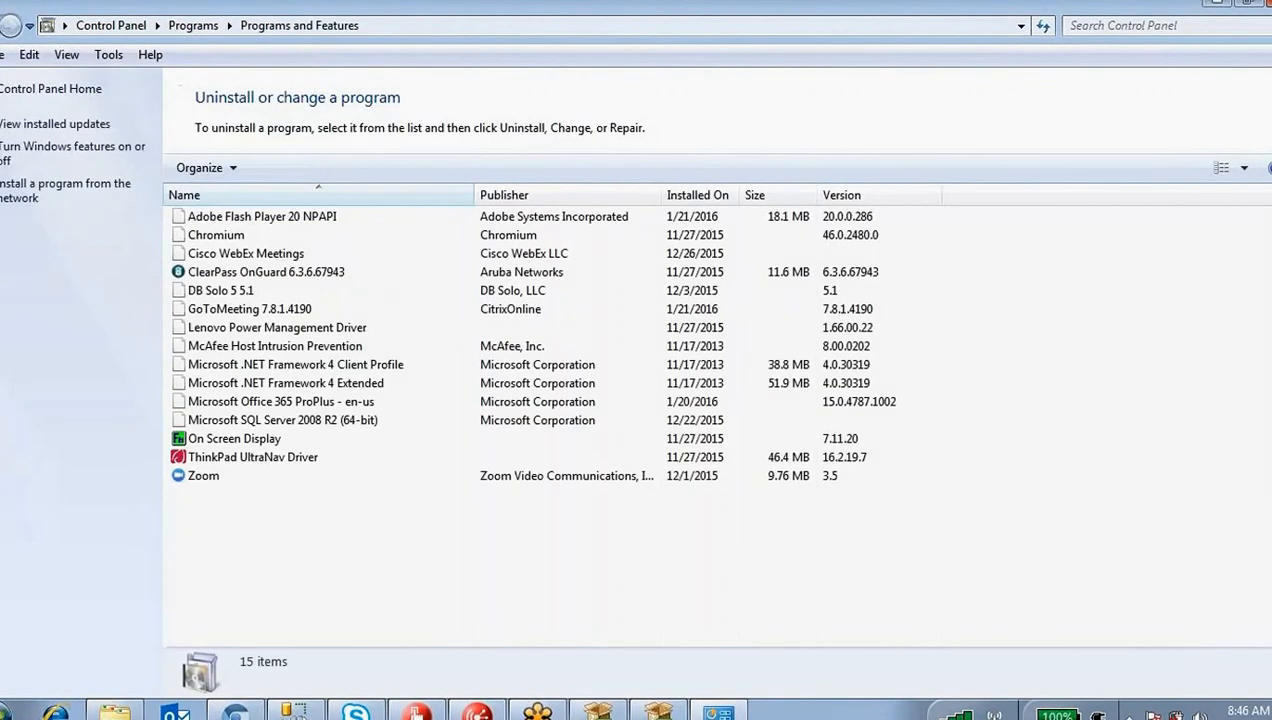
scroll(1022, 360, "down", 4)
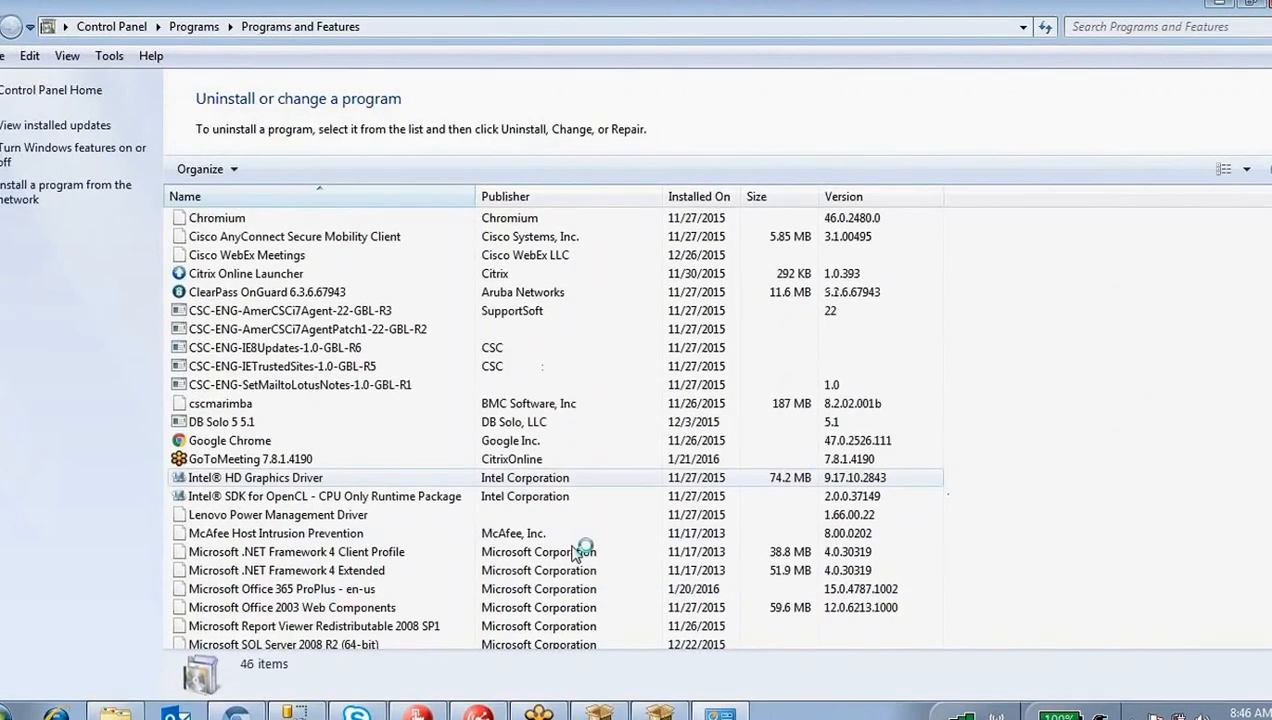
scroll(438, 566, "down", 3)
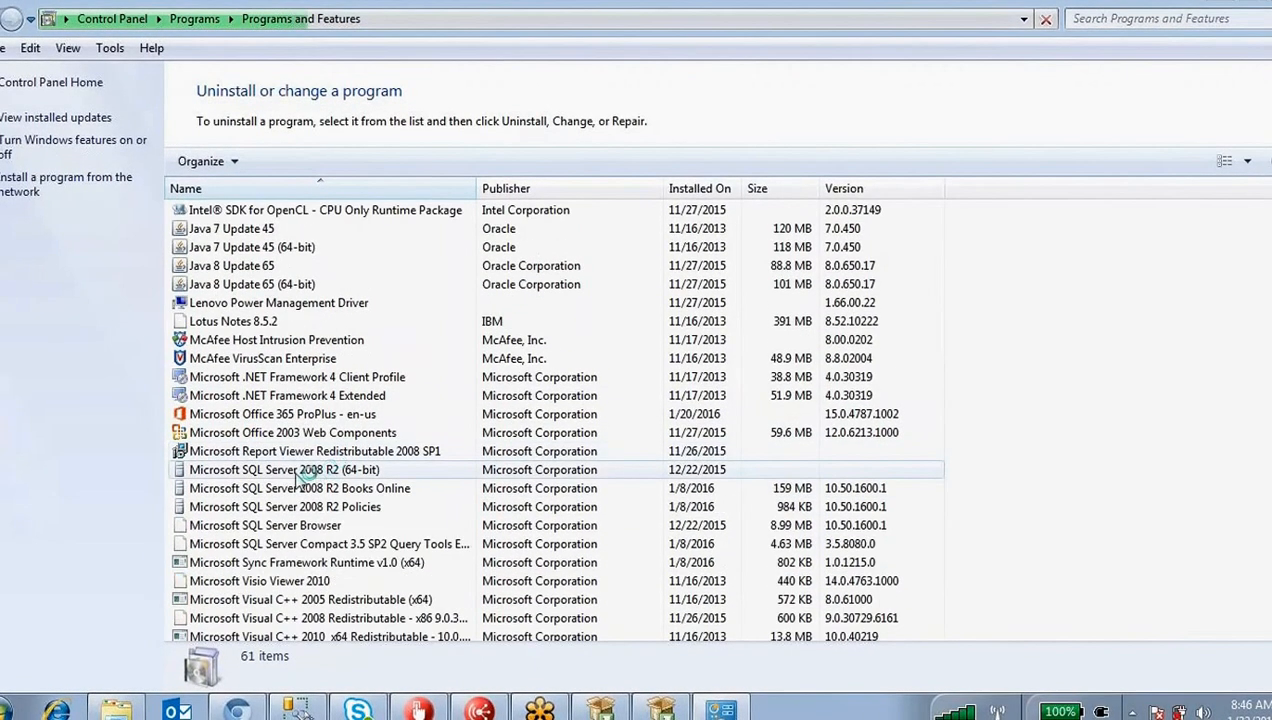
scroll(330, 440, "down", 3)
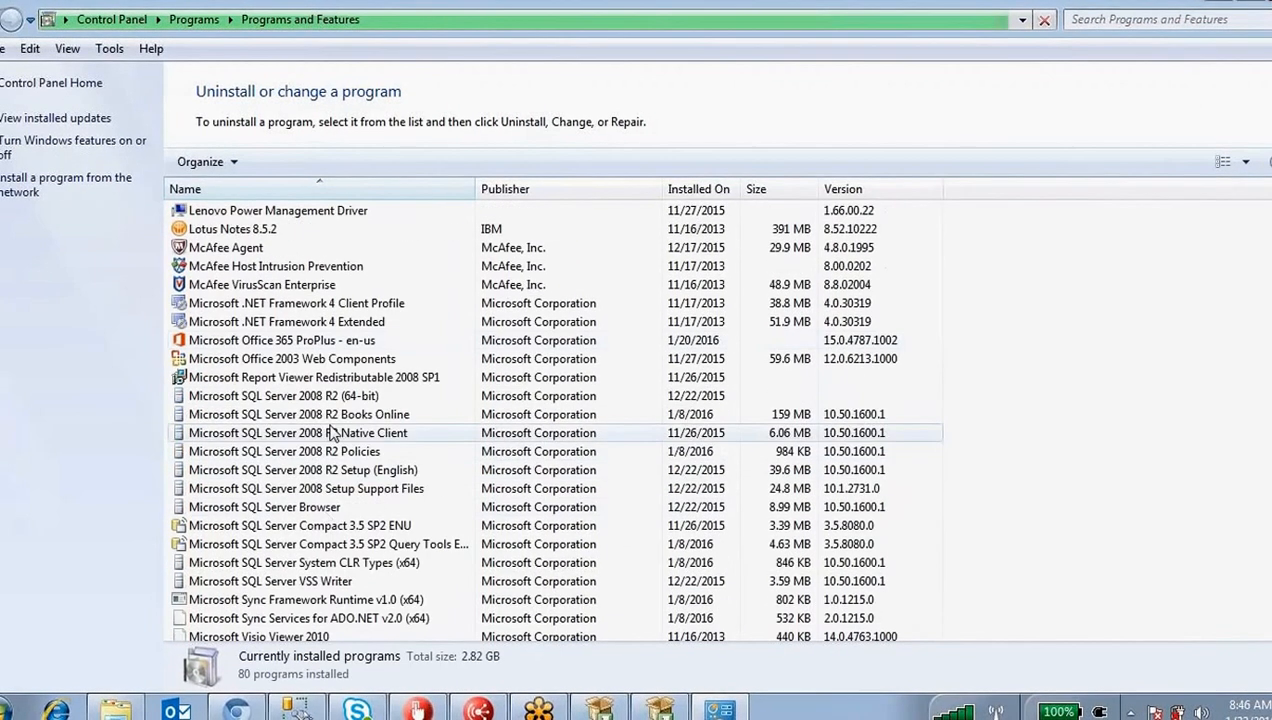
left_click(275, 398)
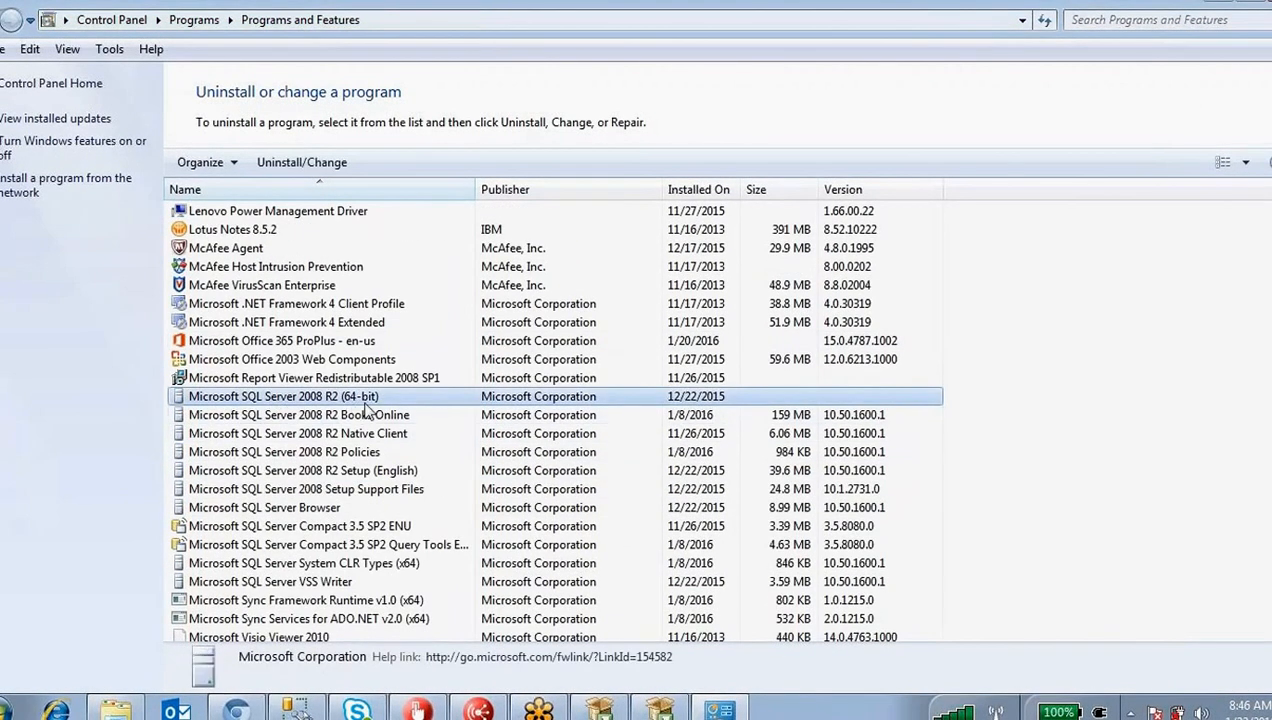
right_click(367, 399)
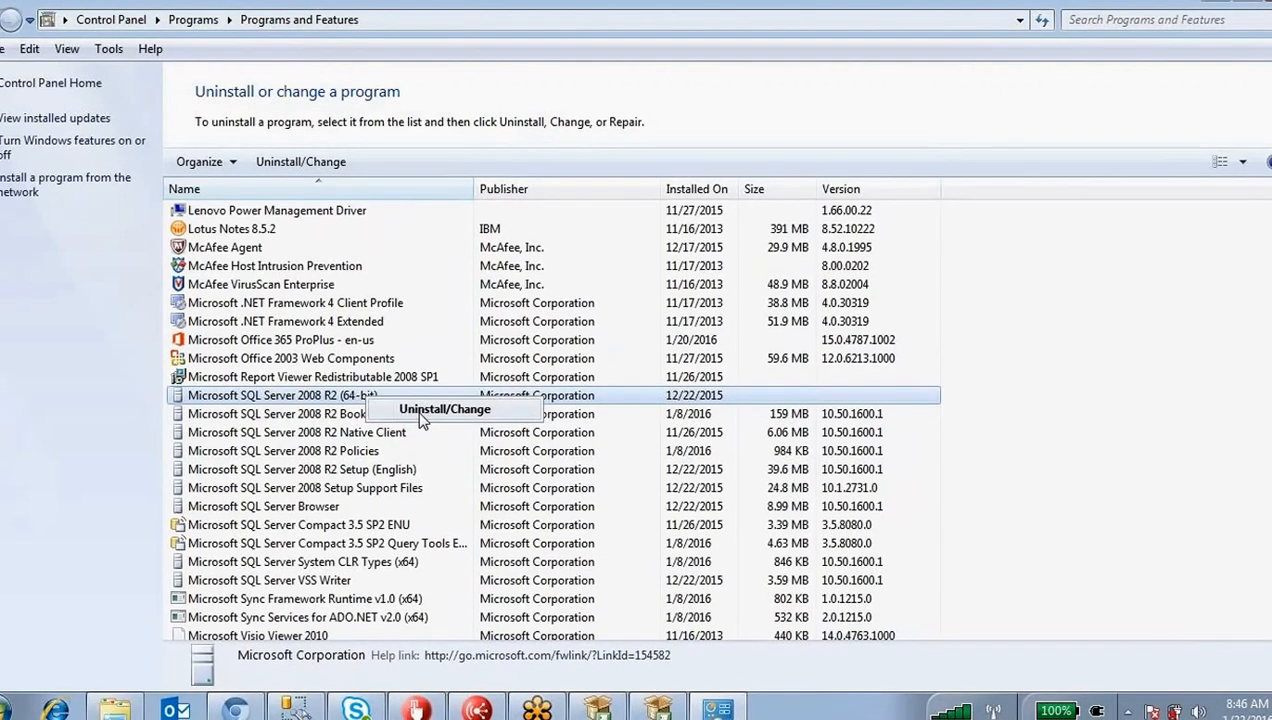
left_click(1102, 582)
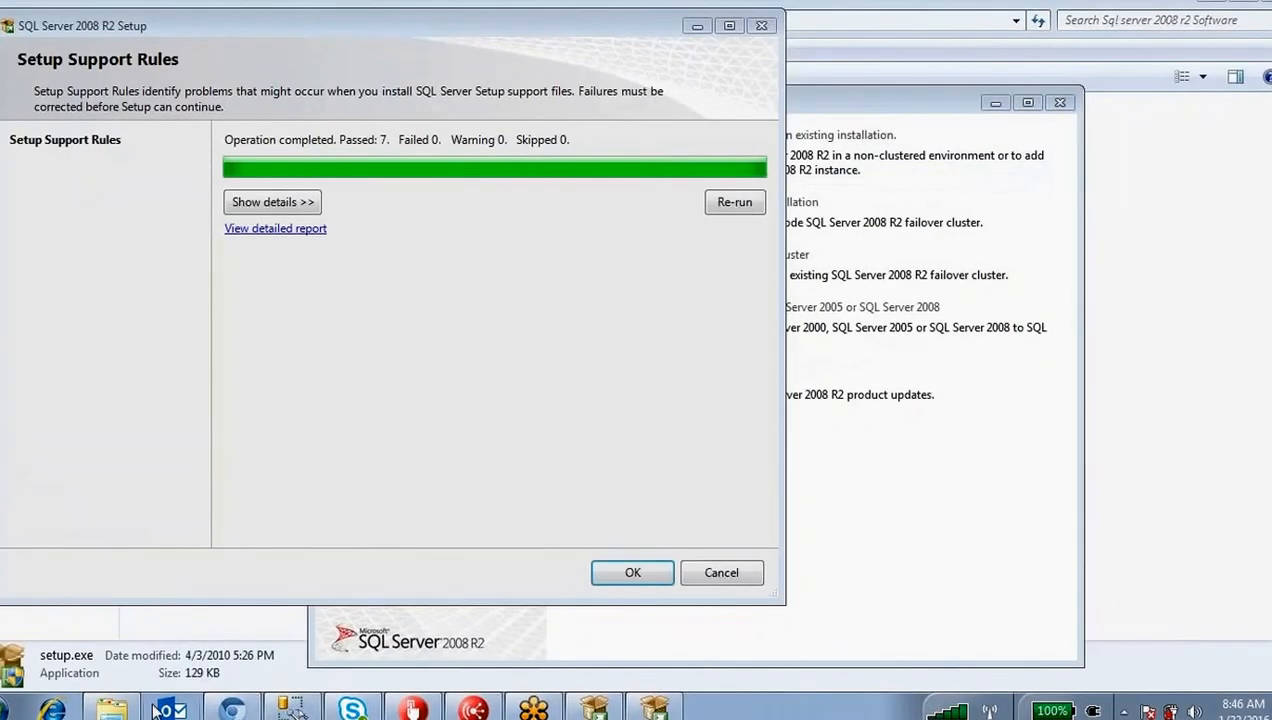
- Return to the SQL Server 2008 R2 Setup window and accept the Setup Support Rules check
left_click(116, 709)
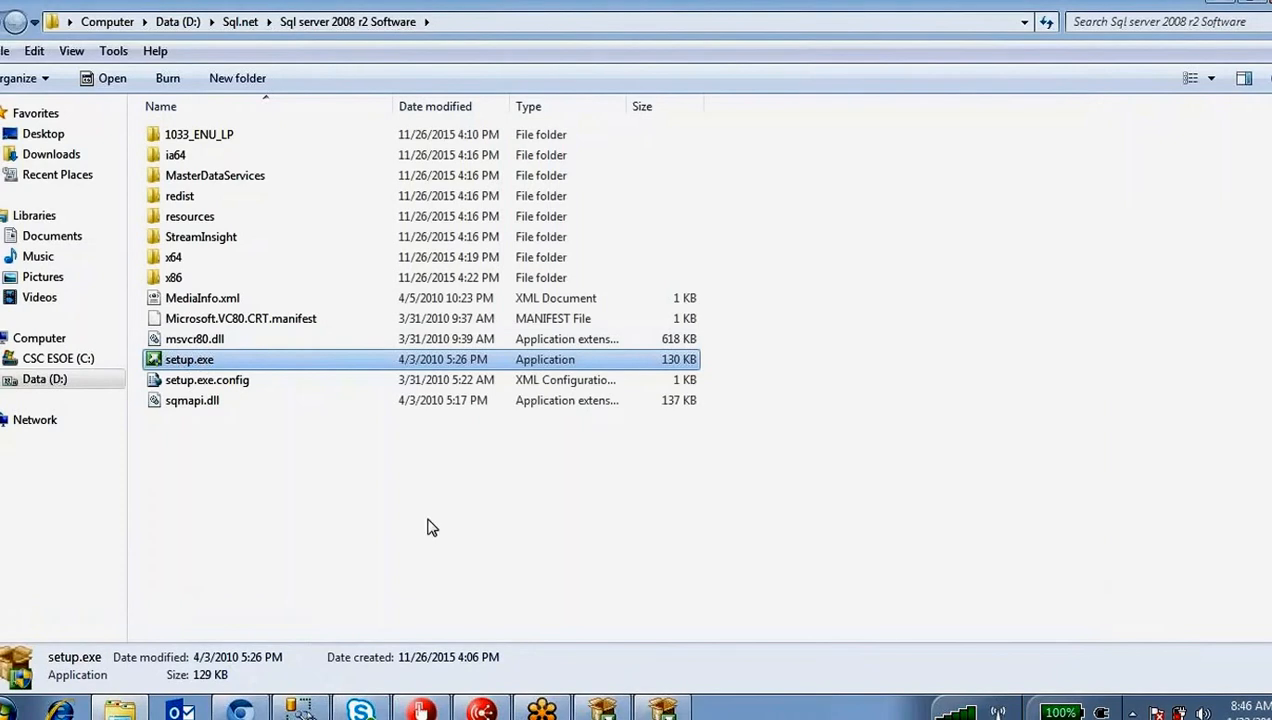
mouse_move(662, 710)
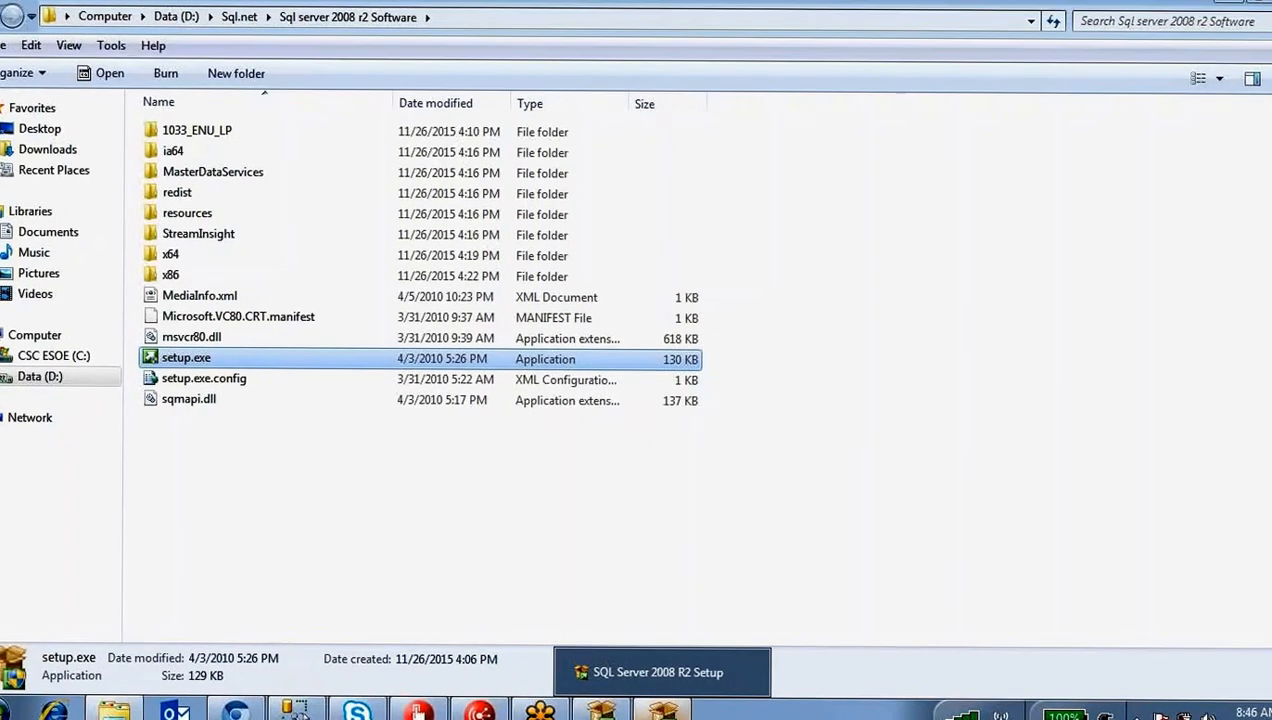
left_click(662, 711)
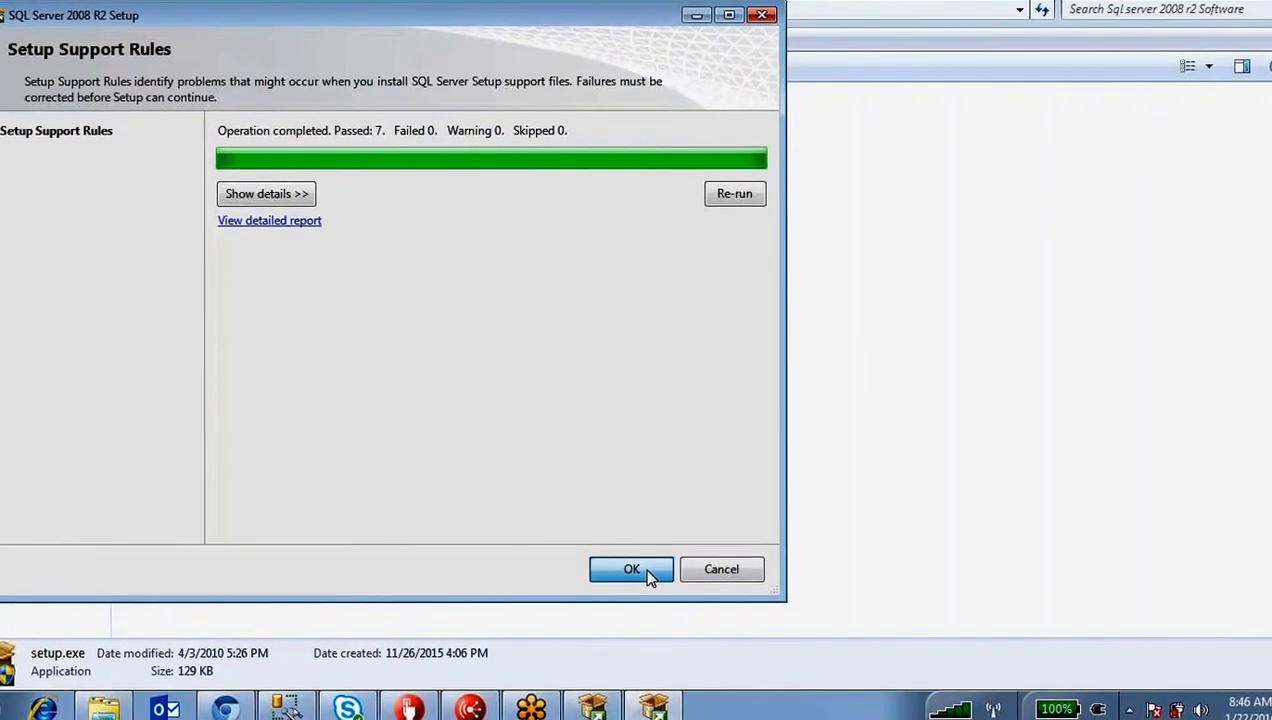
left_click(647, 575)
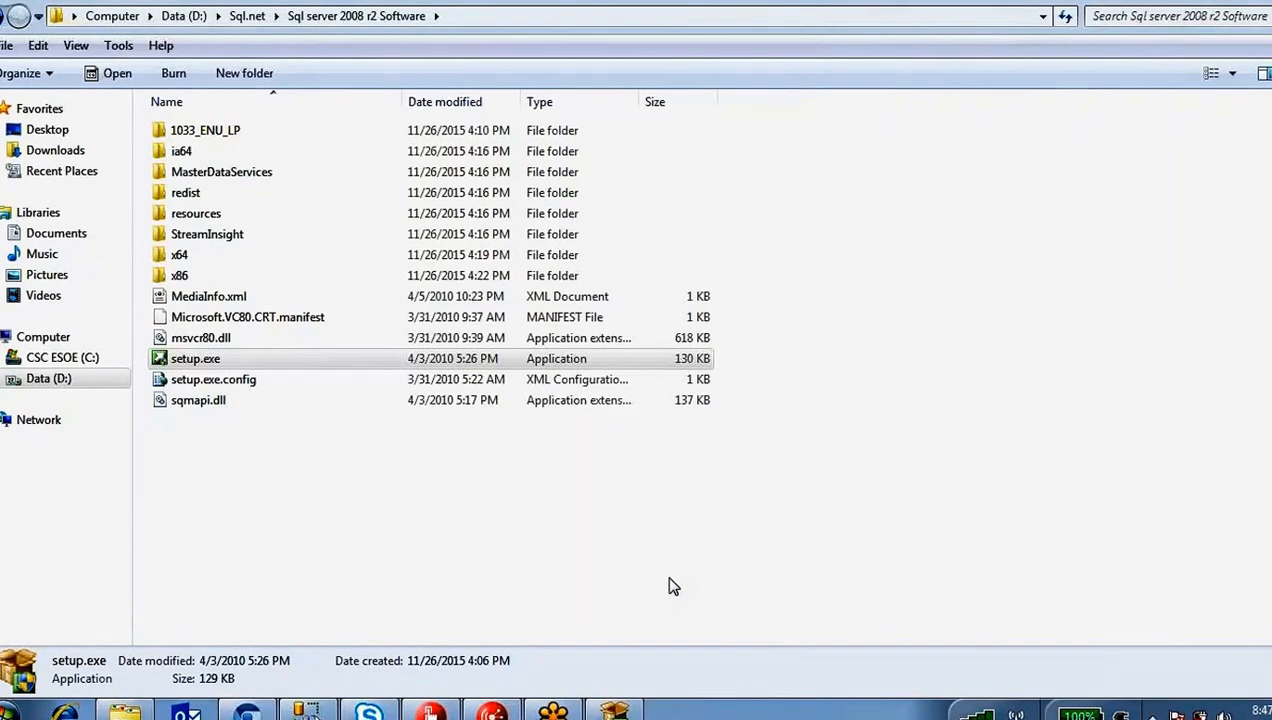
left_click(615, 710)
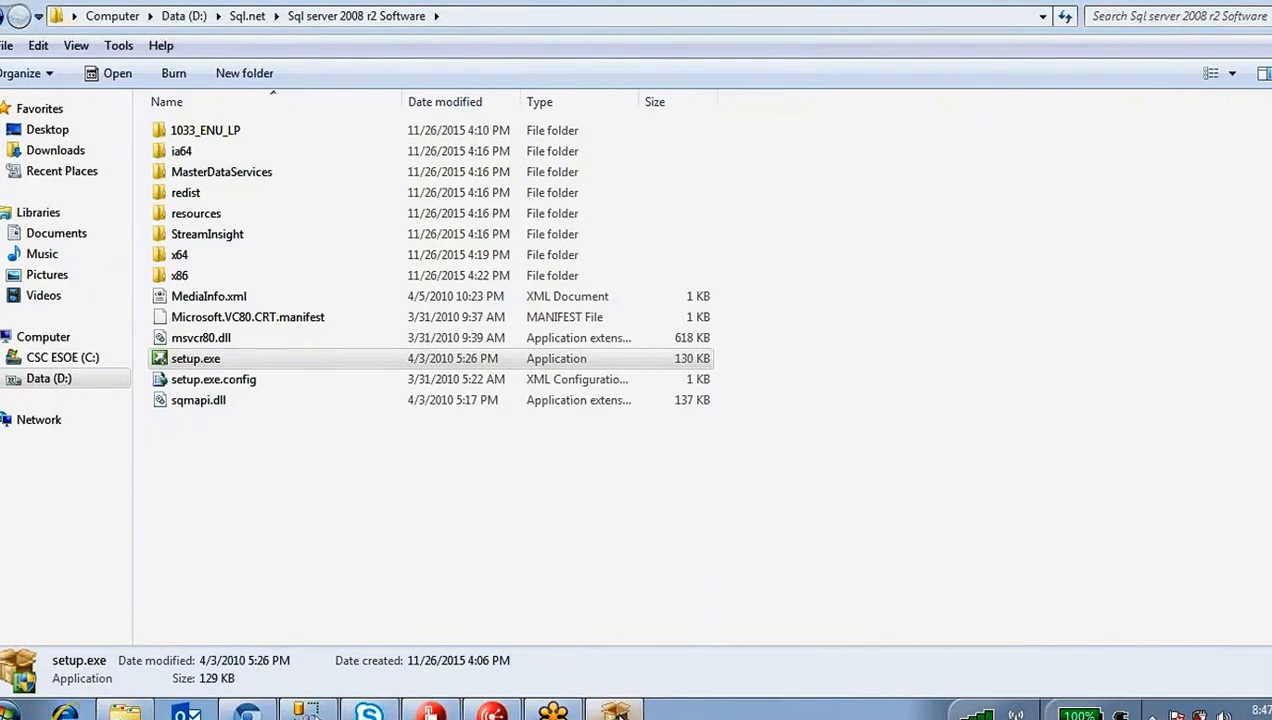
left_click(1160, 550)
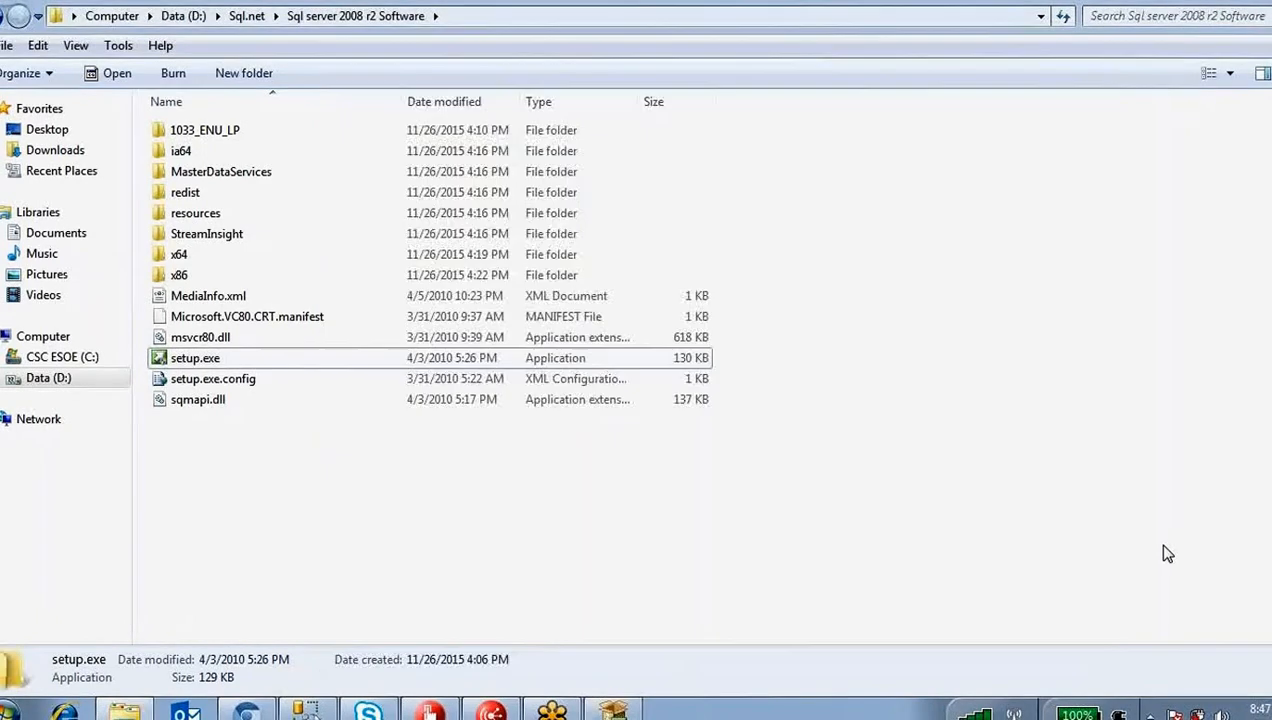
left_click(852, 485)
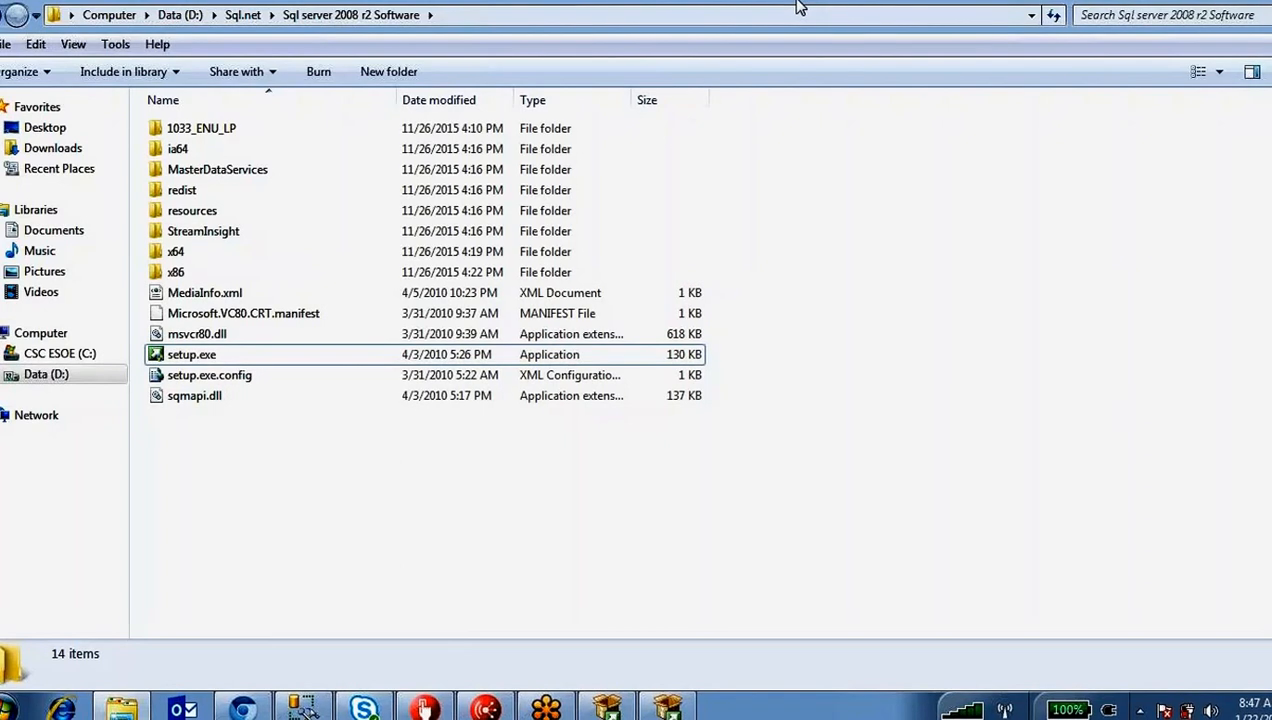
- Install the Setup Support Files required for SQL Server 2008 R2
double_click(614, 358)
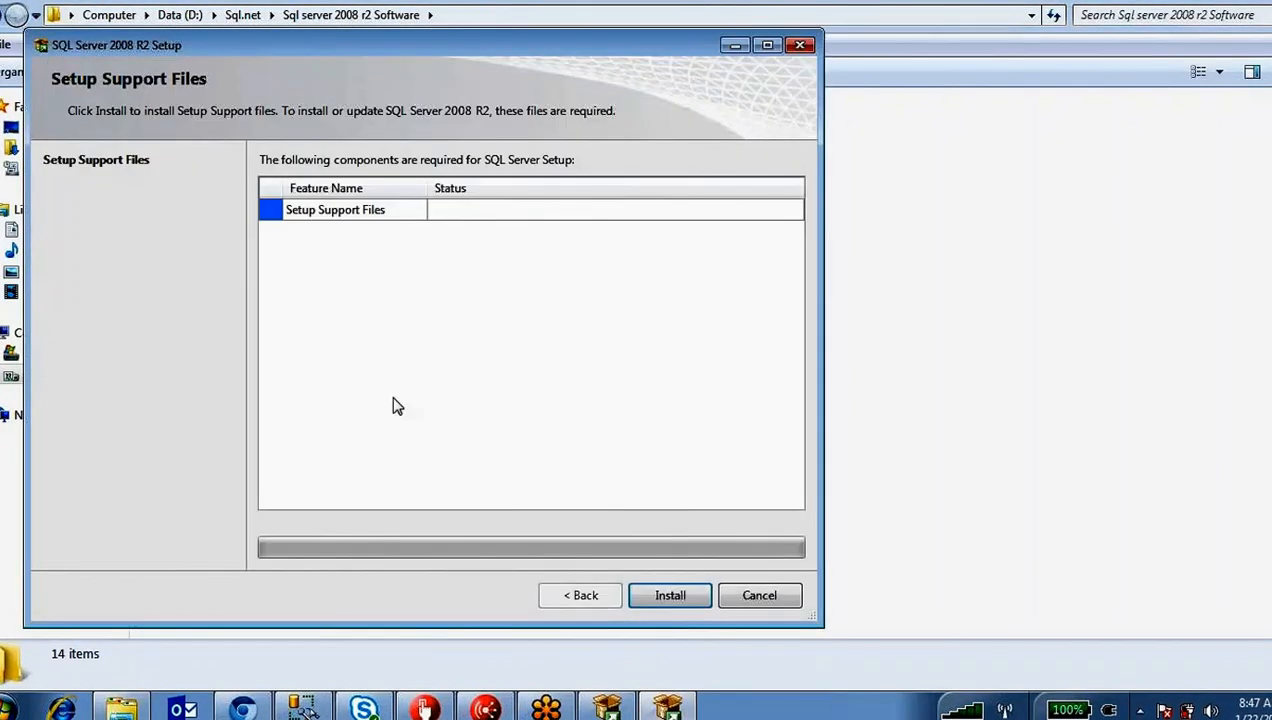
left_click(672, 597)
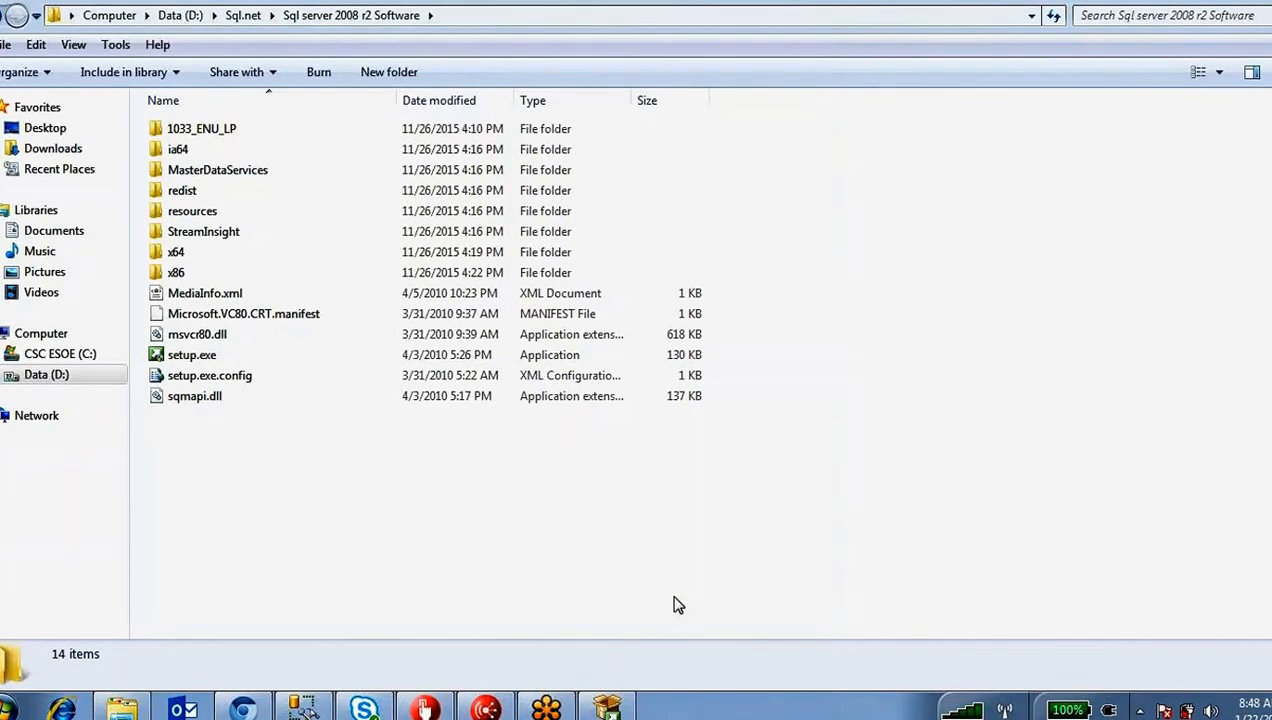
left_click(630, 708)
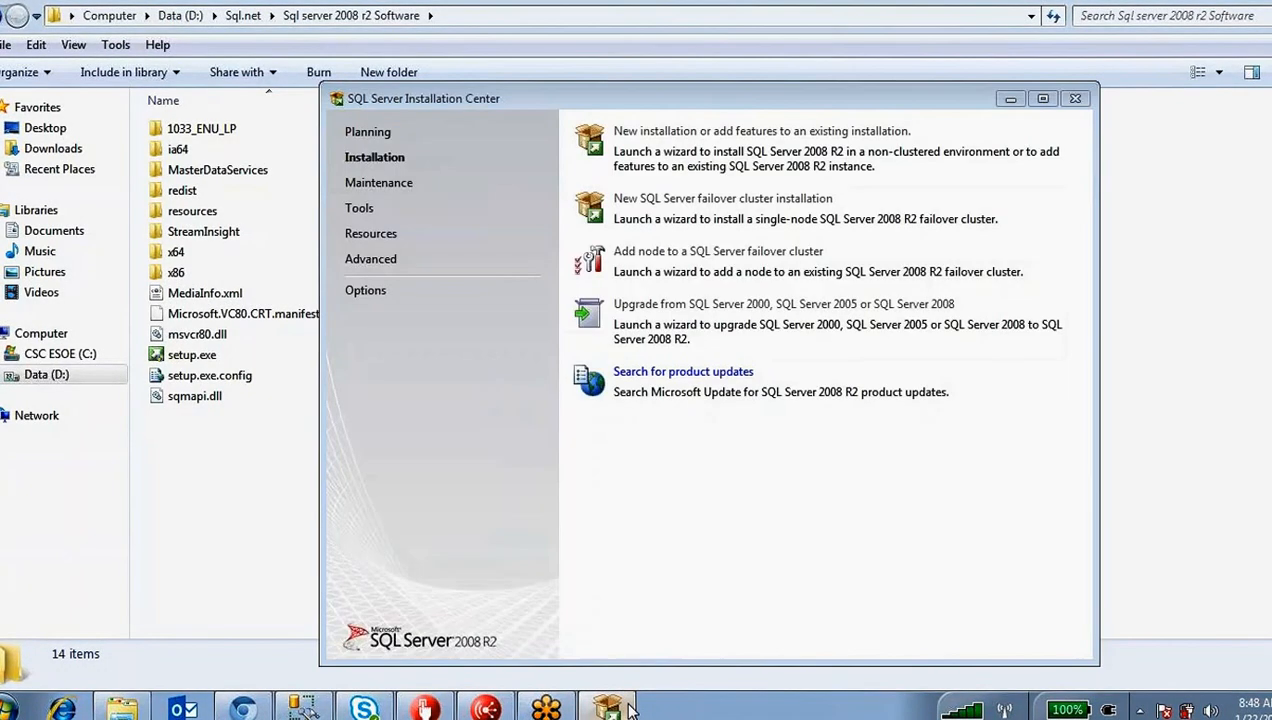
left_click(610, 706)
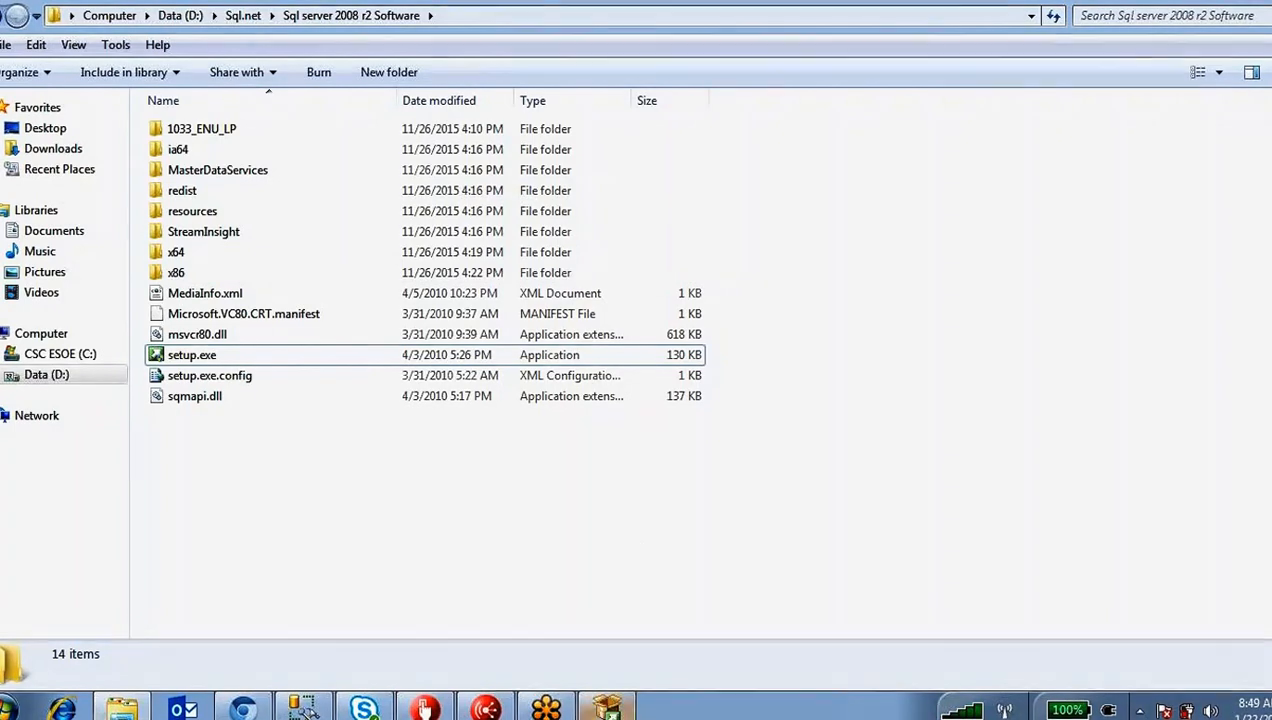
left_click(610, 708)
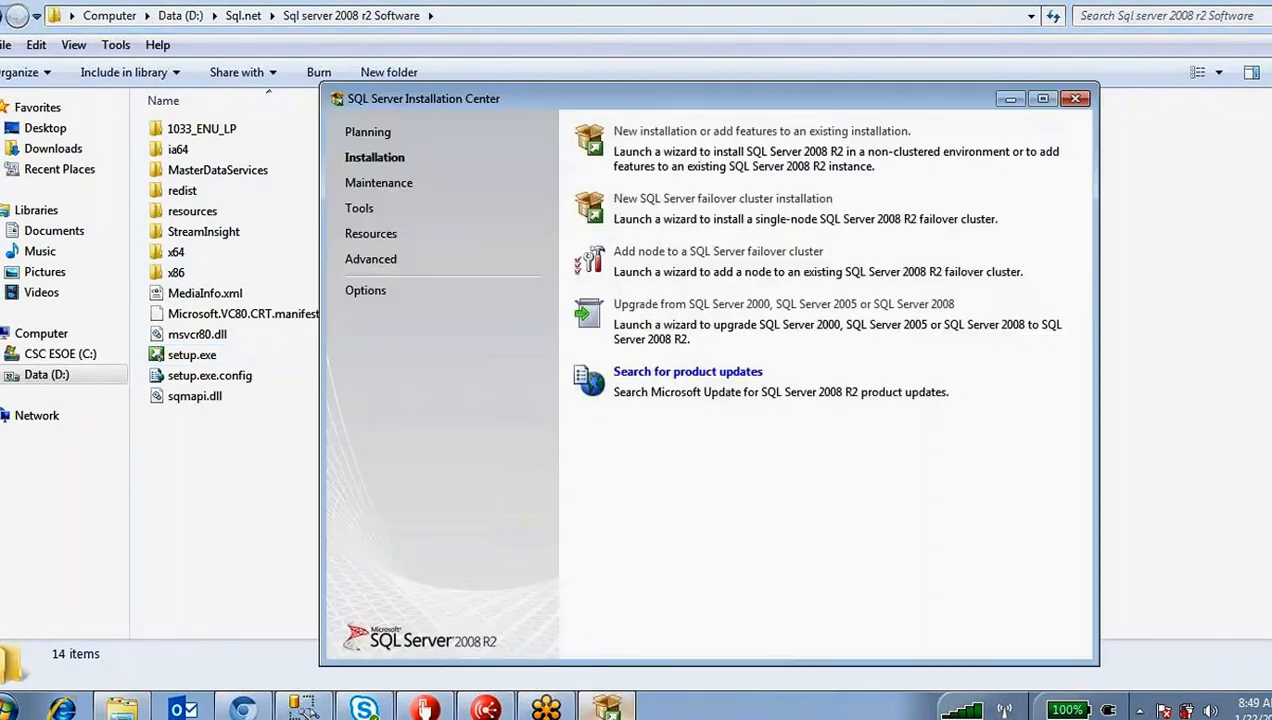
left_click(610, 708)
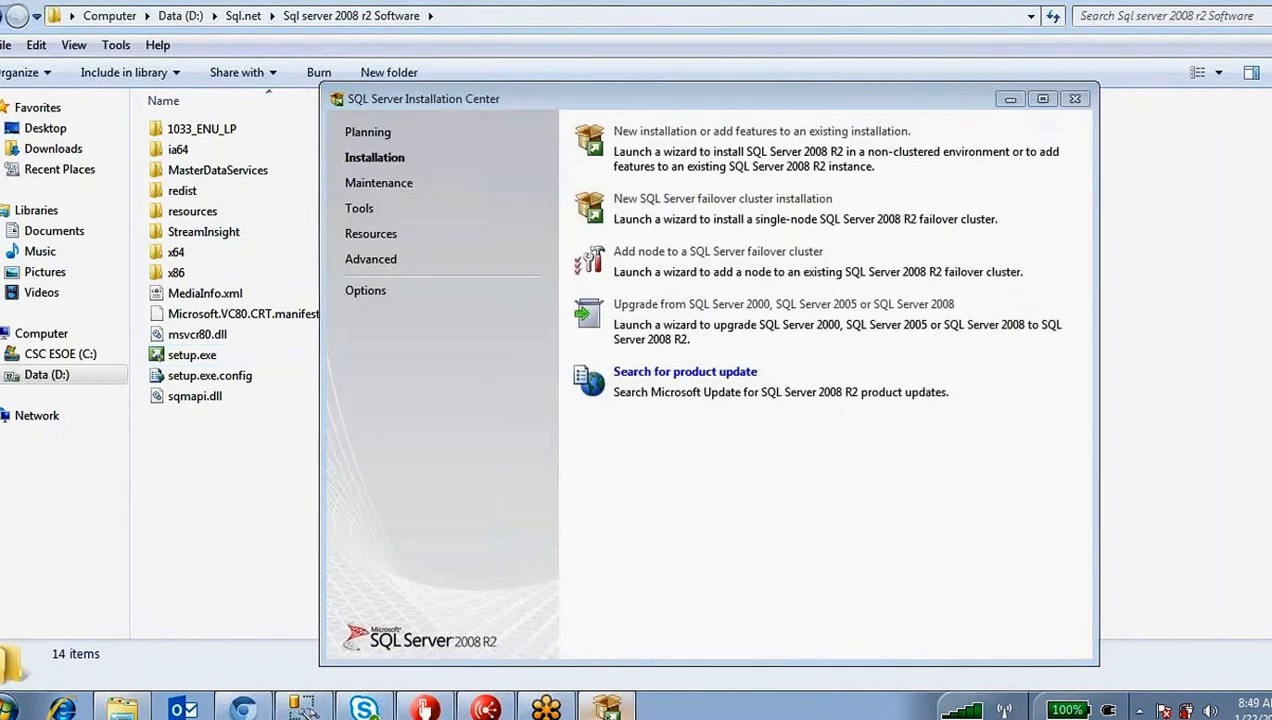
left_click(312, 500)
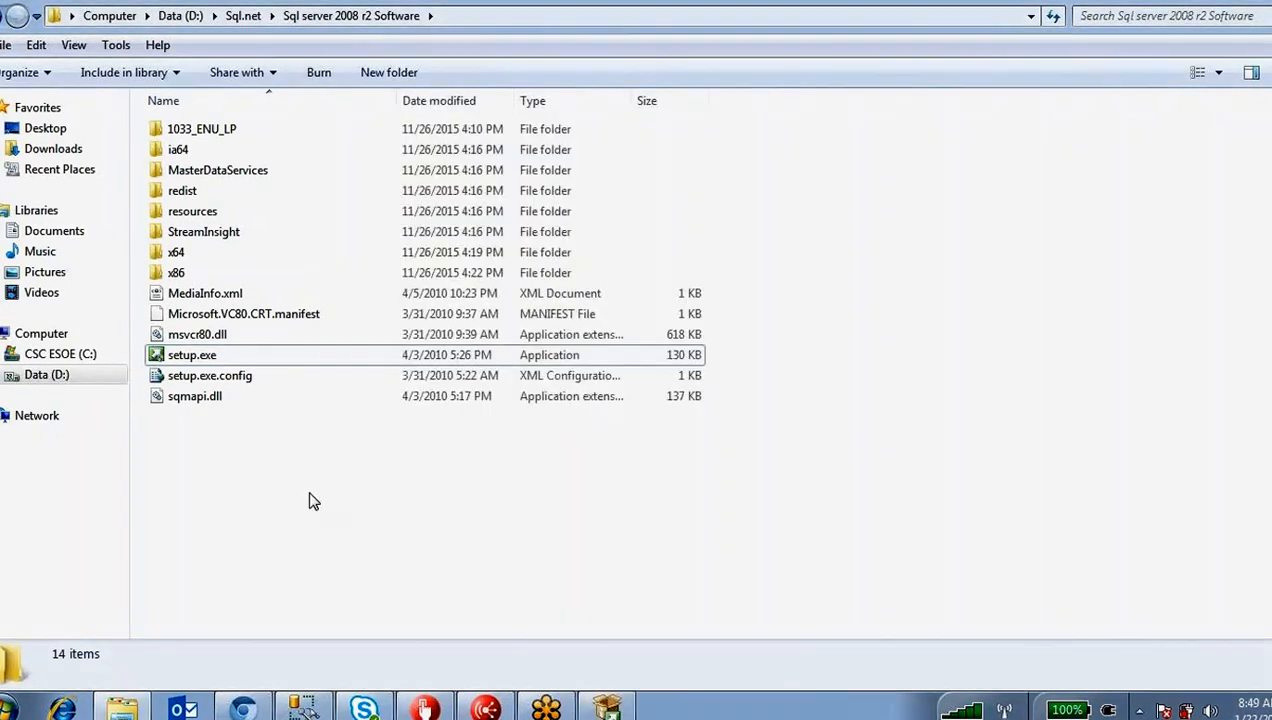
mouse_move(298, 709)
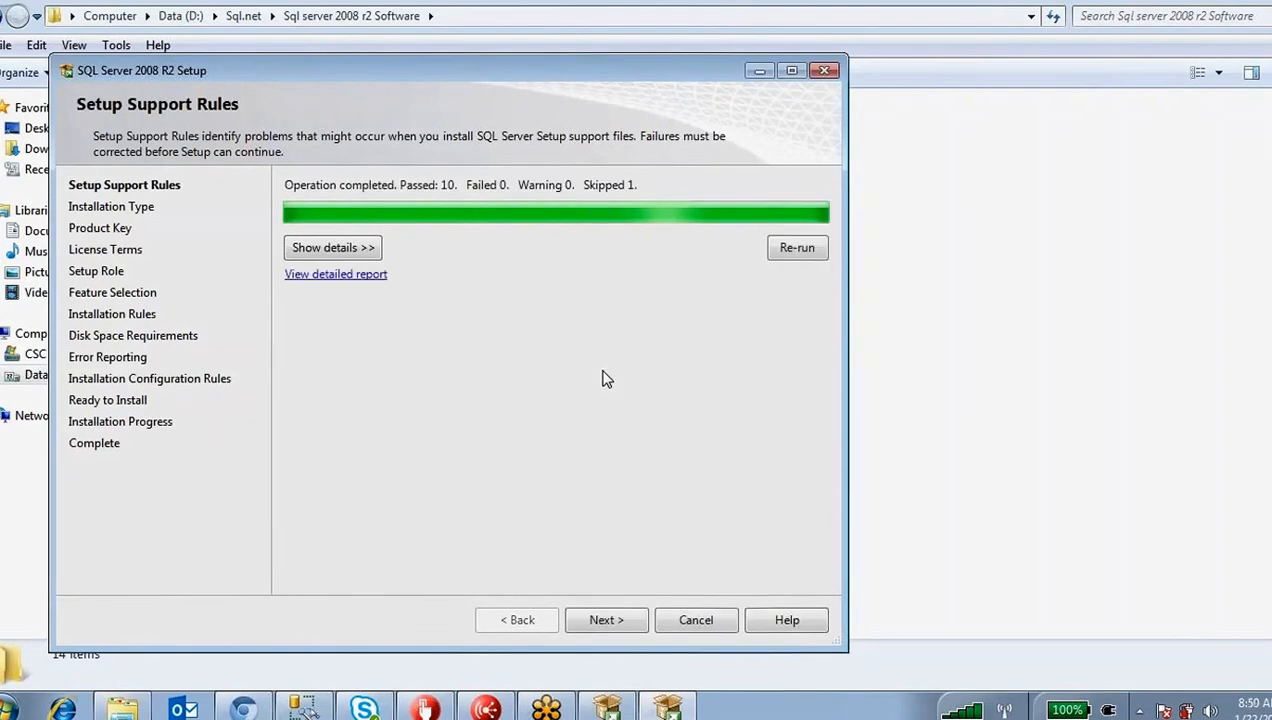
- Expand the Setup Support Rules details, check the result for SQL Server registry key consistency, and continue to the installation type
left_click(324, 246)
left_click(671, 452)
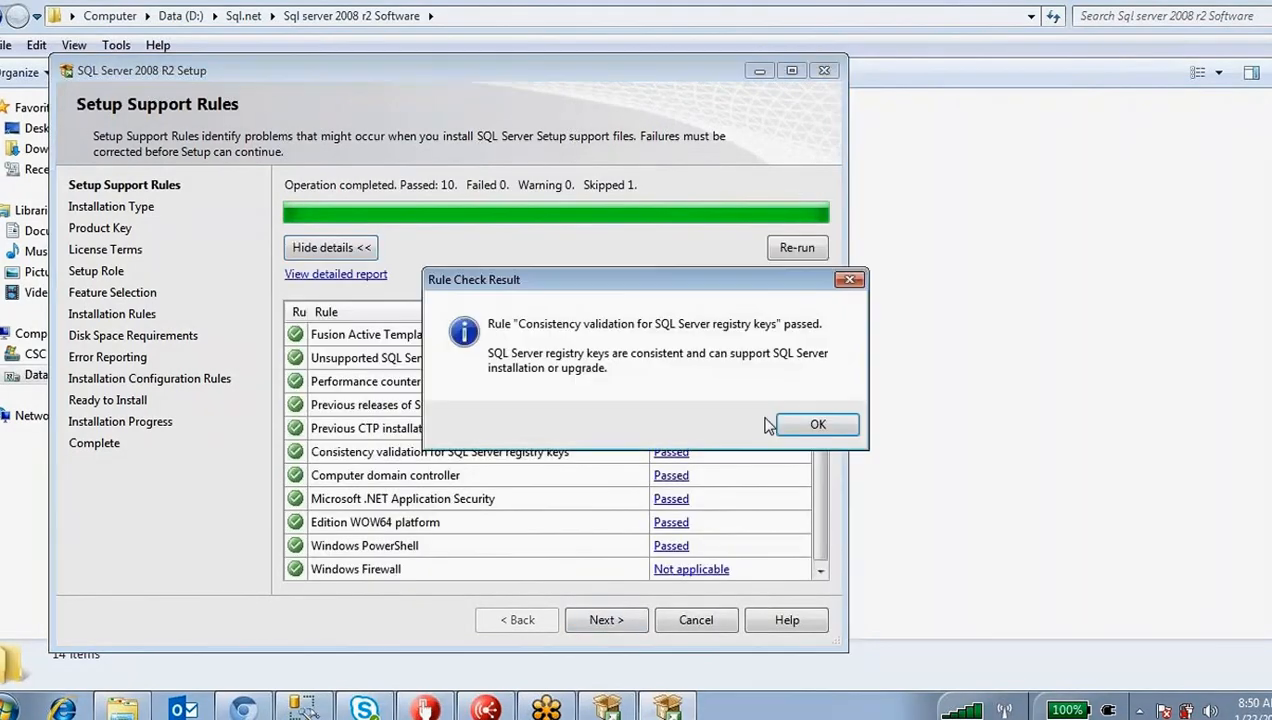
left_click(815, 422)
scroll(815, 422, "down", 1)
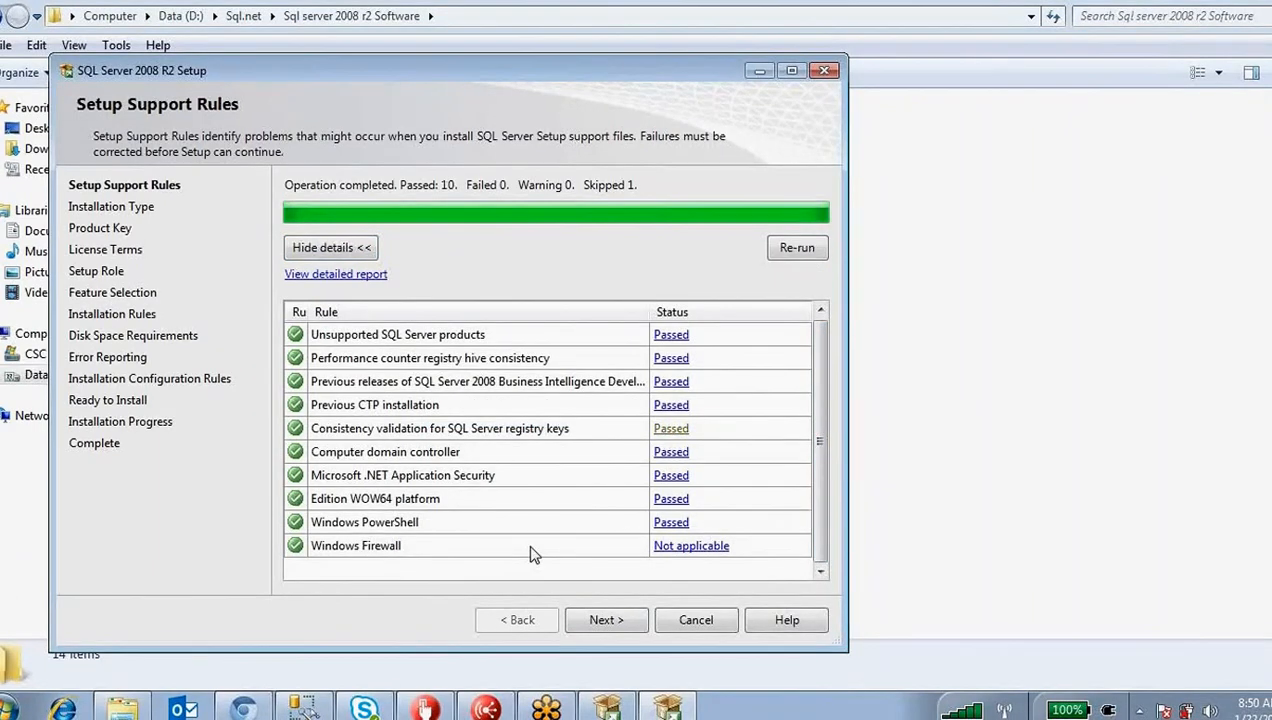
scroll(530, 553, "up", 1)
scroll(815, 404, "down", 1)
scroll(822, 495, "up", 1)
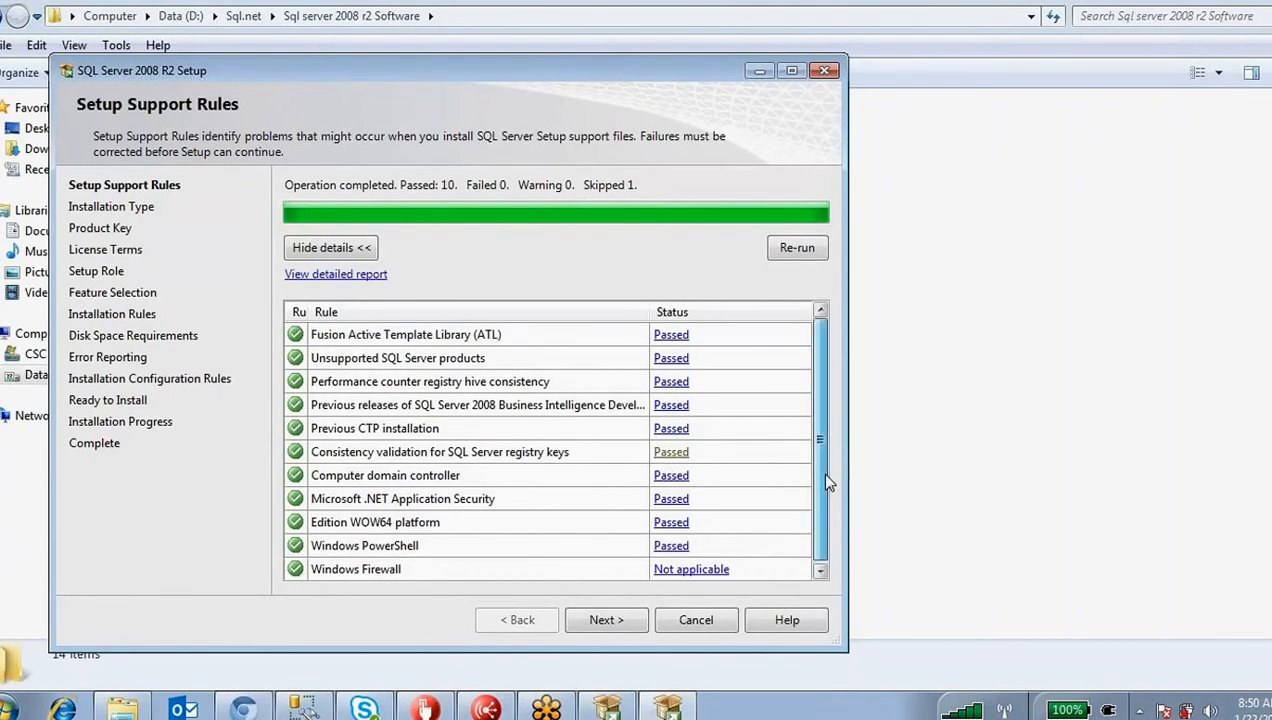
left_click(598, 619)
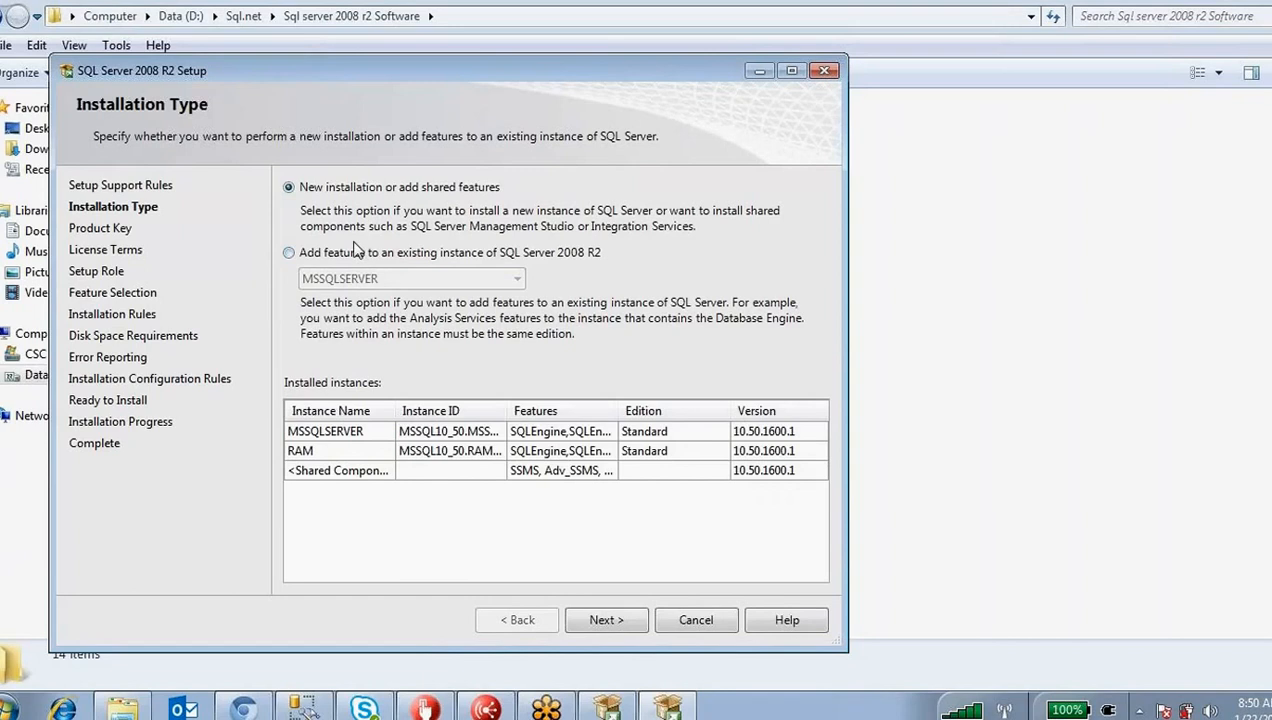
- Choose to add features to an existing instance of SQL Server 2008 R2 and circle the MSSQLSERVER option with the on-screen pen
left_click(294, 256)
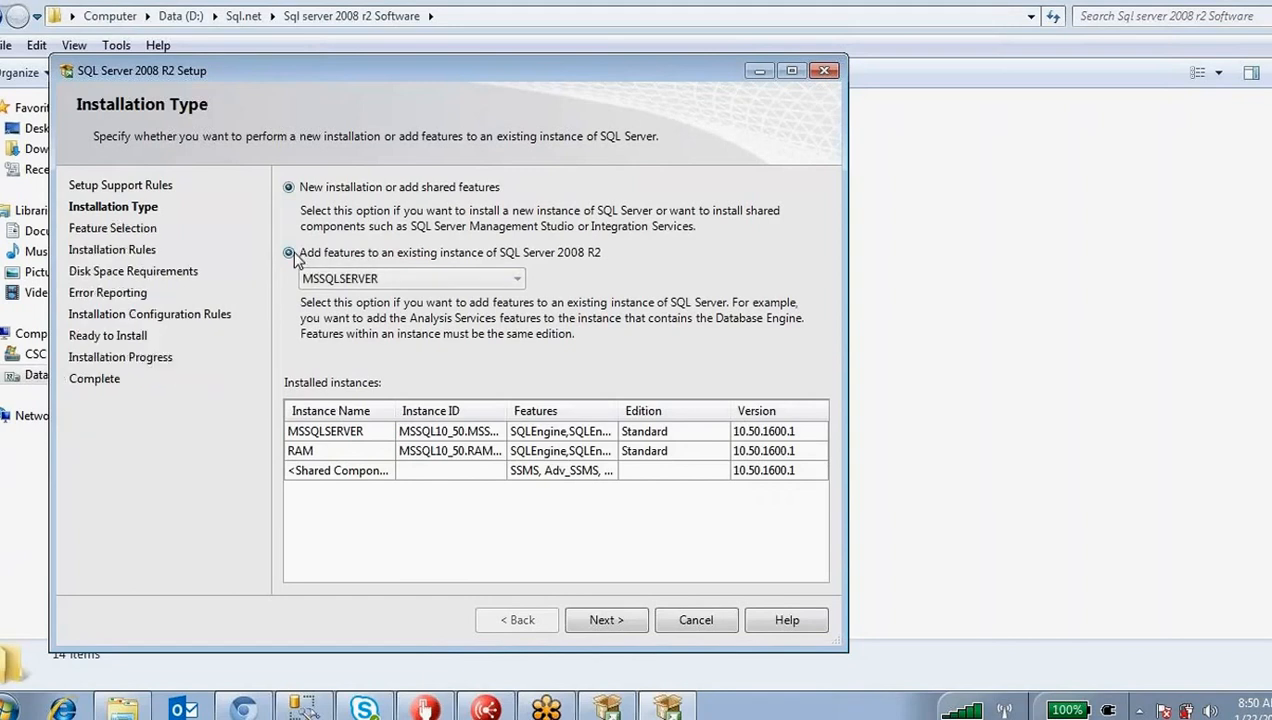
left_click(600, 38)
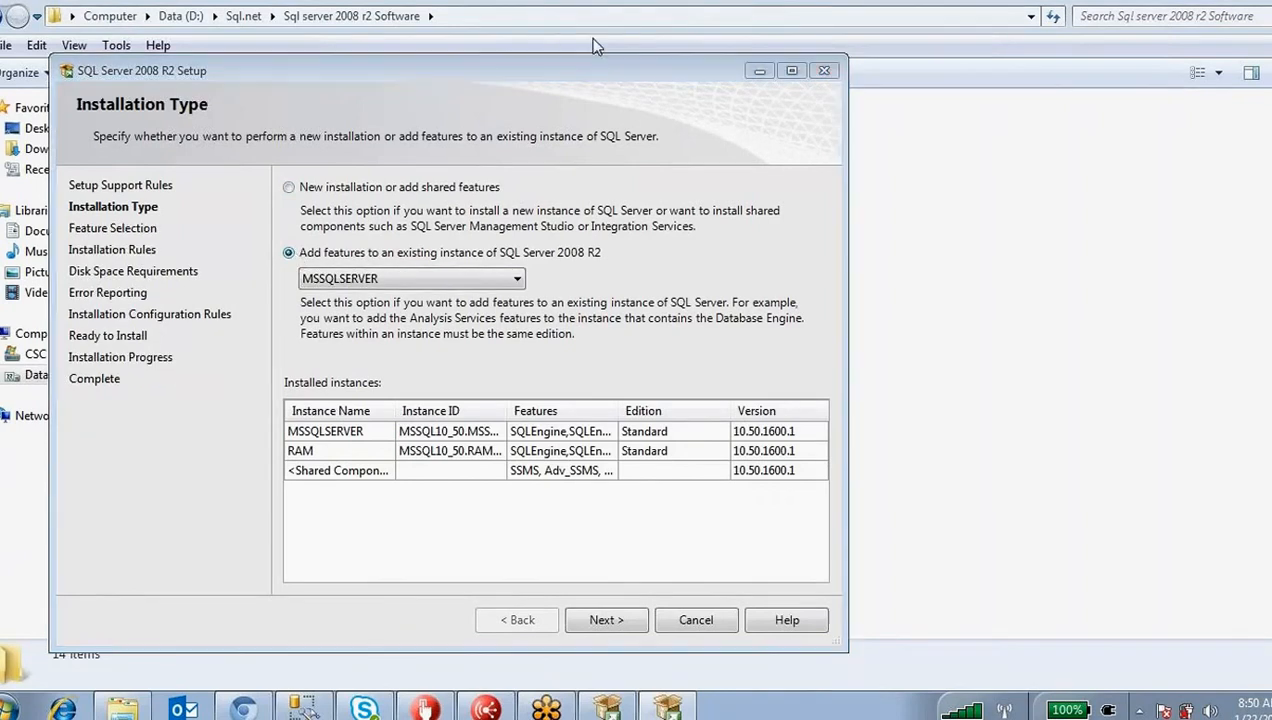
mouse_move(250, 240)
left_mouse_down()
mouse_move(252, 325)
mouse_move(537, 344)
mouse_move(481, 247)
mouse_move(410, 236)
left_mouse_up()
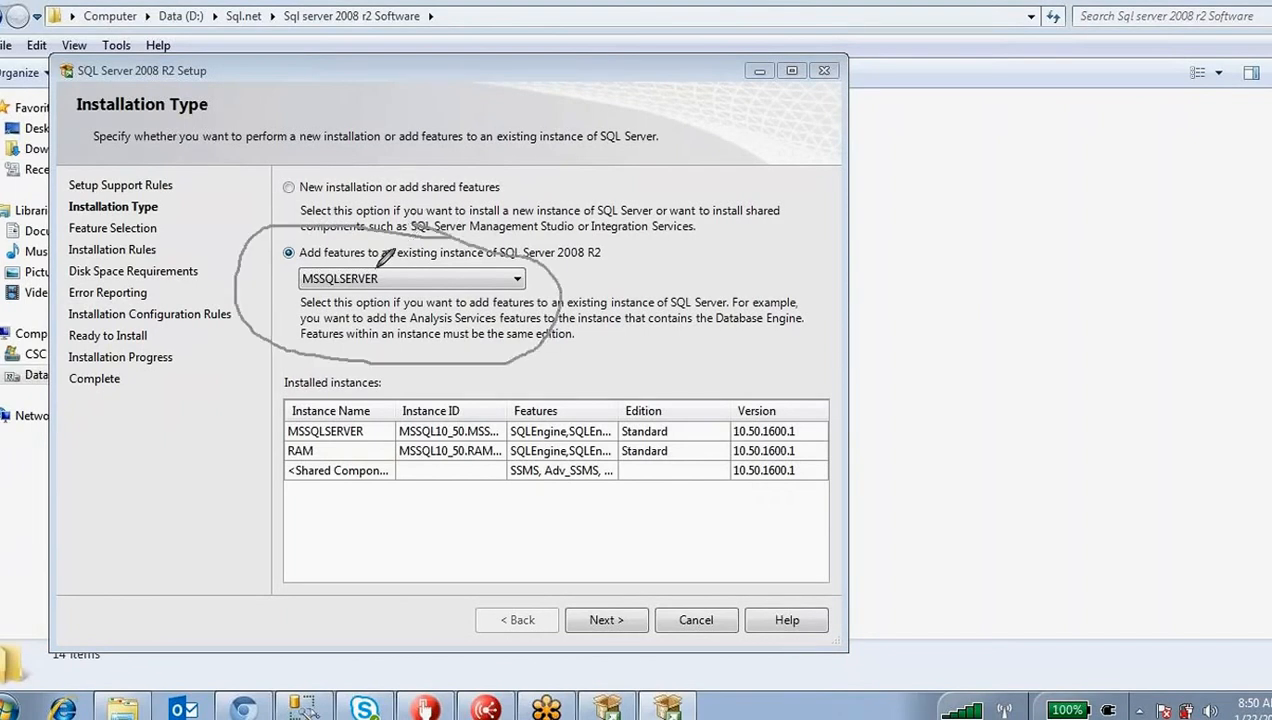
mouse_move(316, 258)
left_mouse_down()
mouse_move(281, 303)
mouse_move(367, 243)
left_mouse_up()
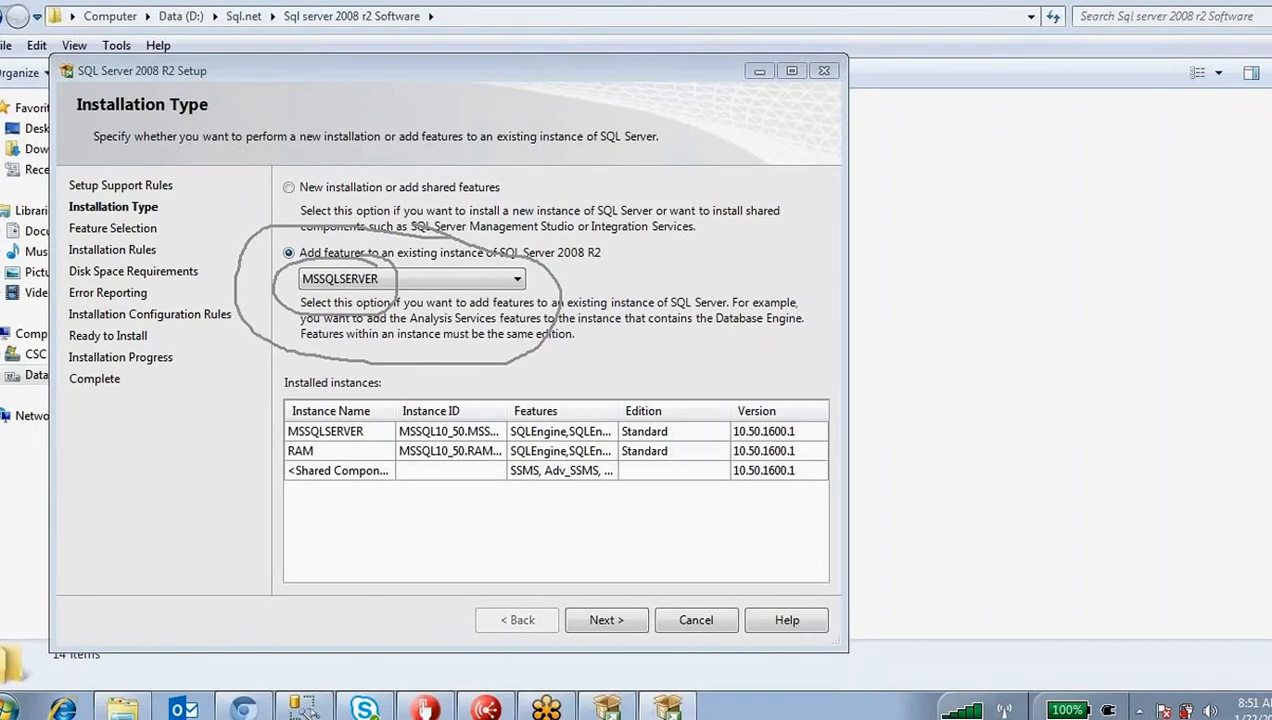
- Write a Notepad note: "32 times we can install same software in one machine", default instance name MSSQLSERVER, named instance AnyName; highlight MSSQLSERVER
left_click(12, 706)
left_click(58, 290)
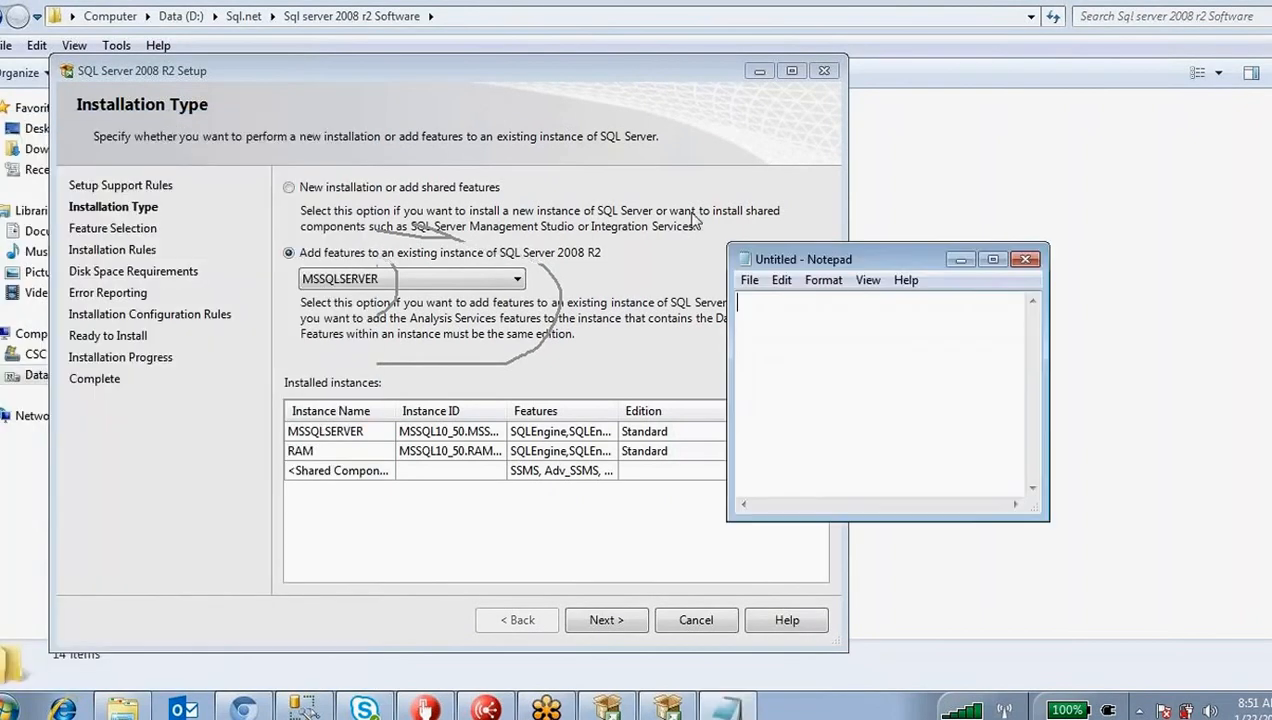
type("32 times we")
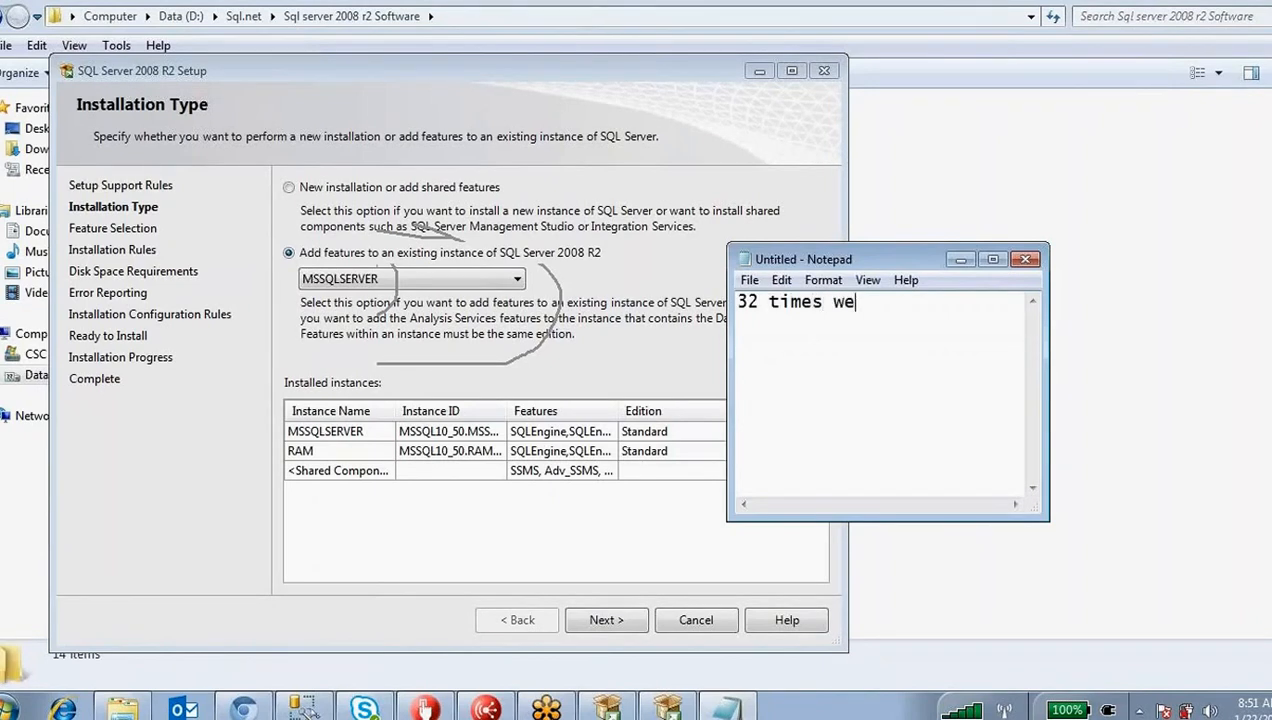
type(" can install same ")
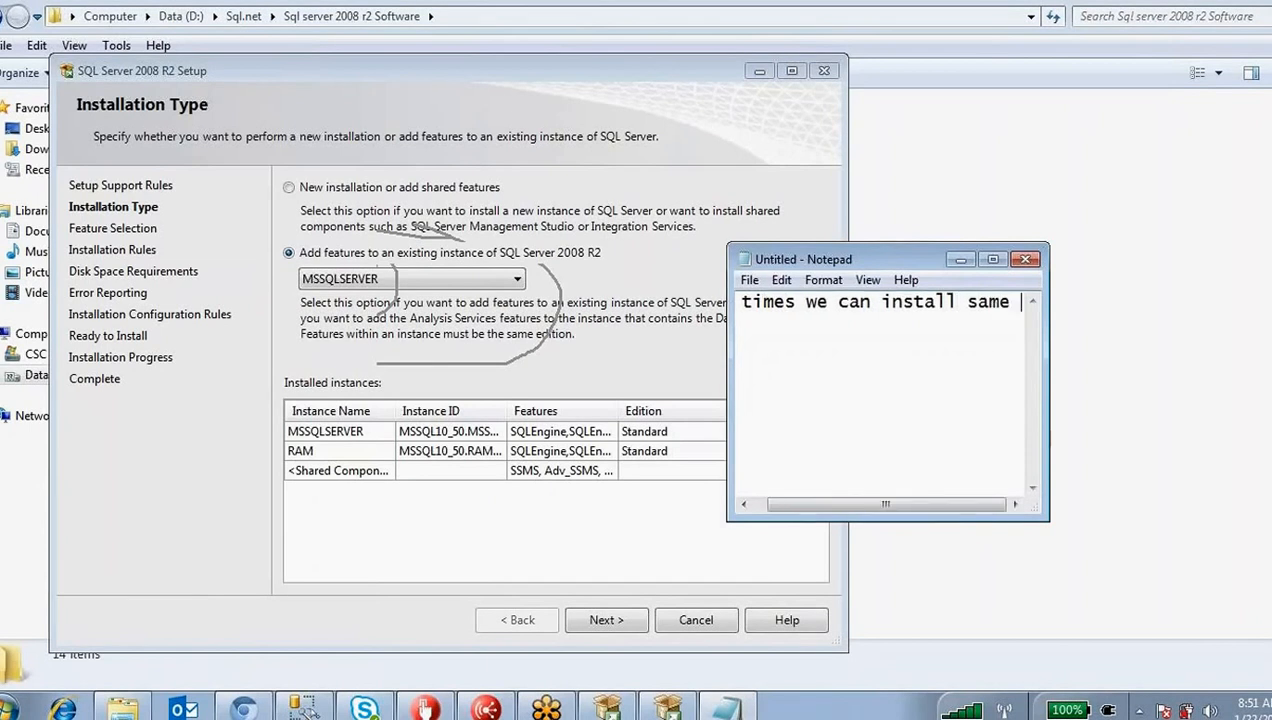
type("softta")
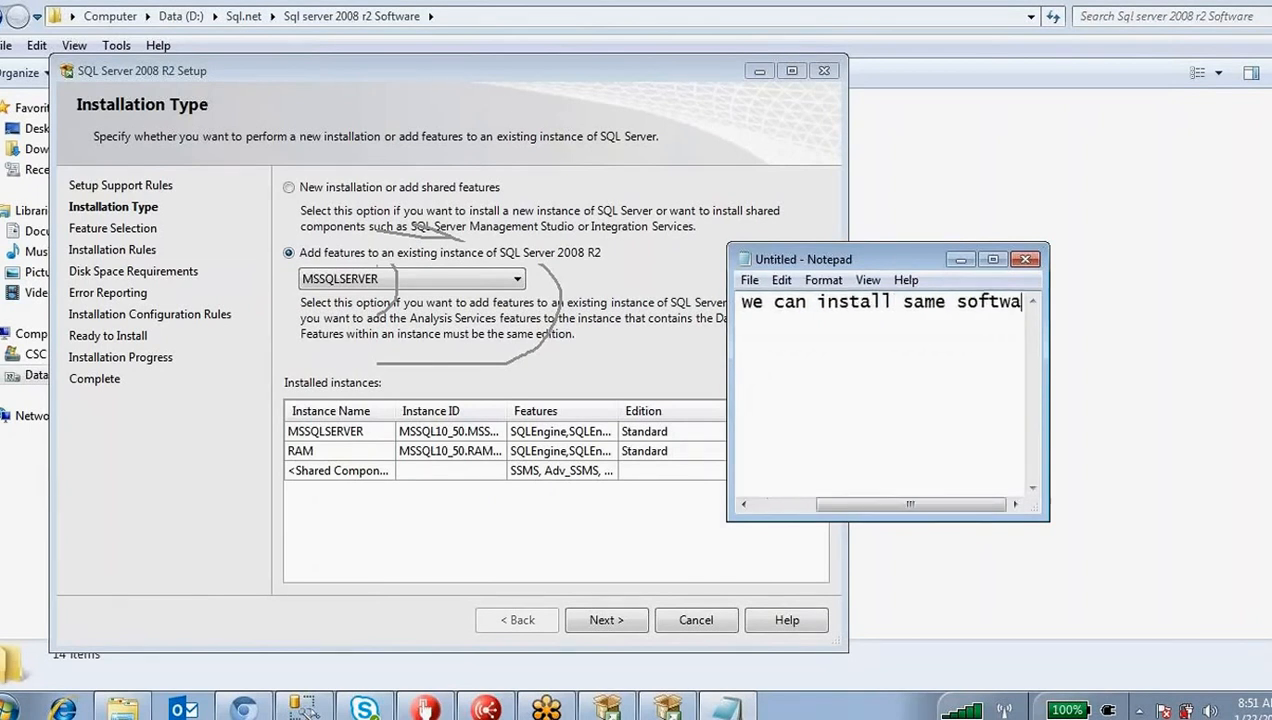
type("re in one")
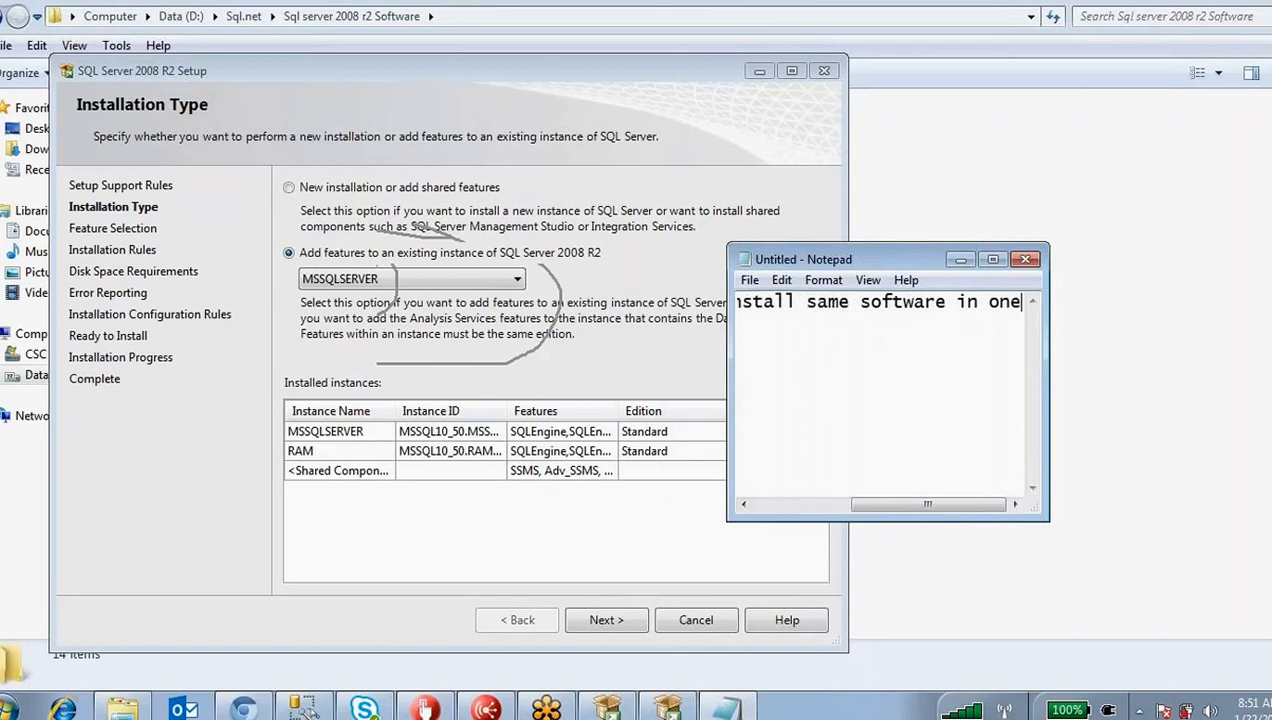
type(" machine")
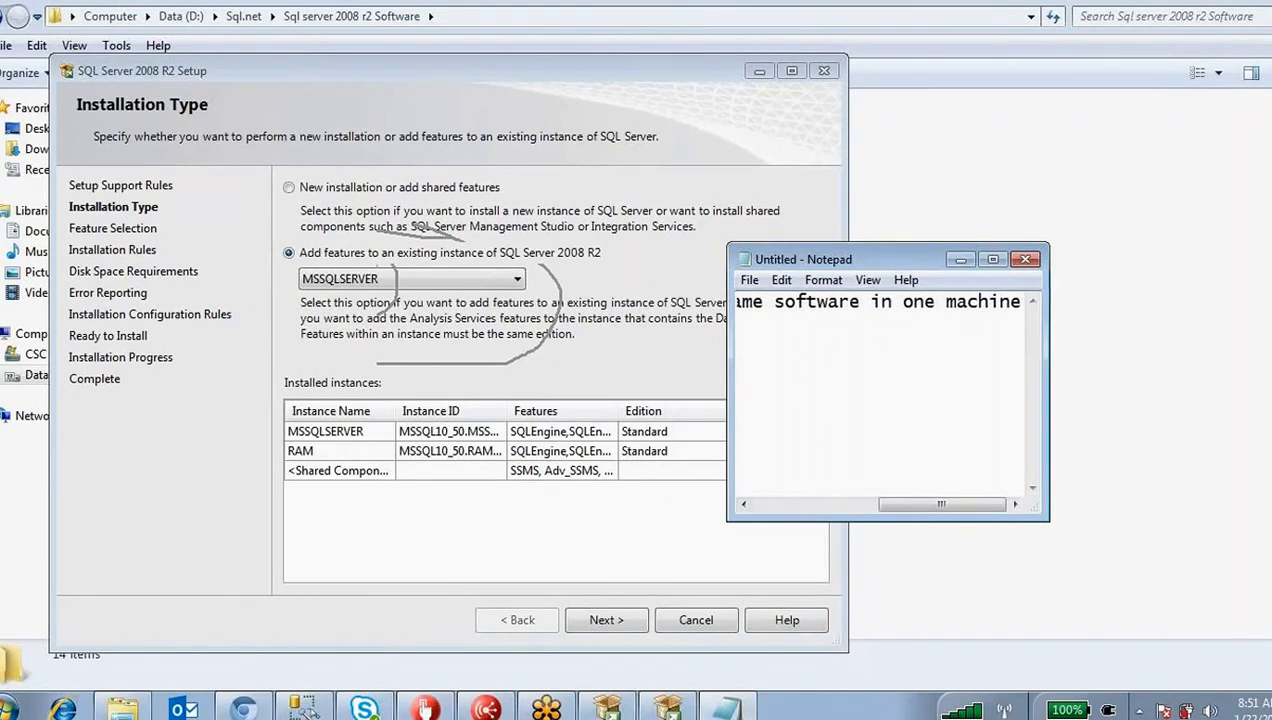
left_click(993, 260)
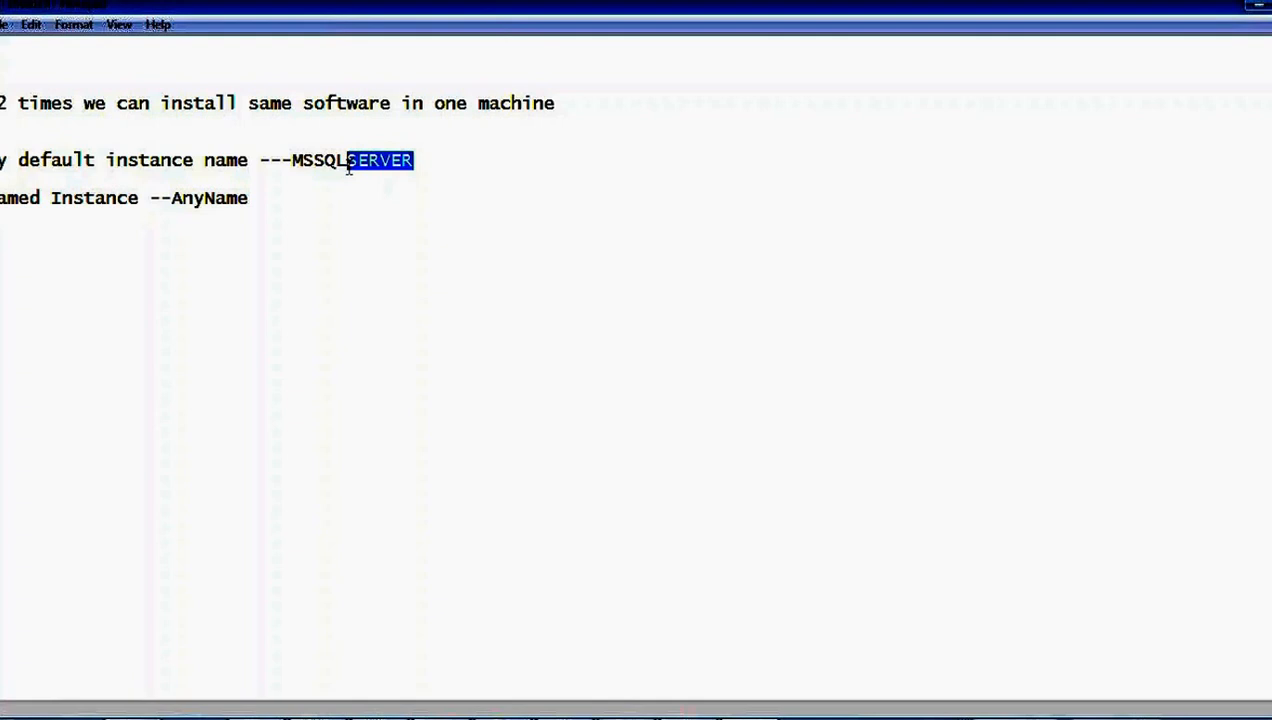
left_click_drag(344, 155, 290, 155)
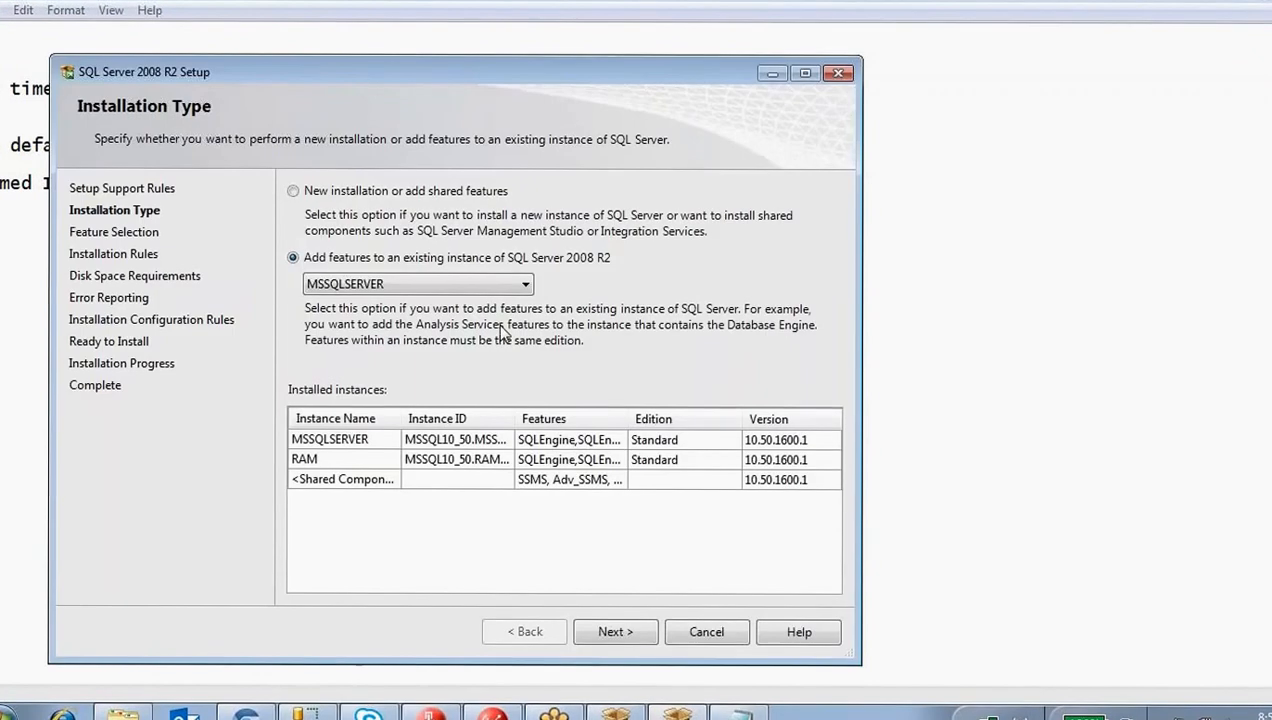
- In the SQL Server 2008 R2 Setup window, set the installation type to New installation or add shared features and continue
left_click(305, 192)
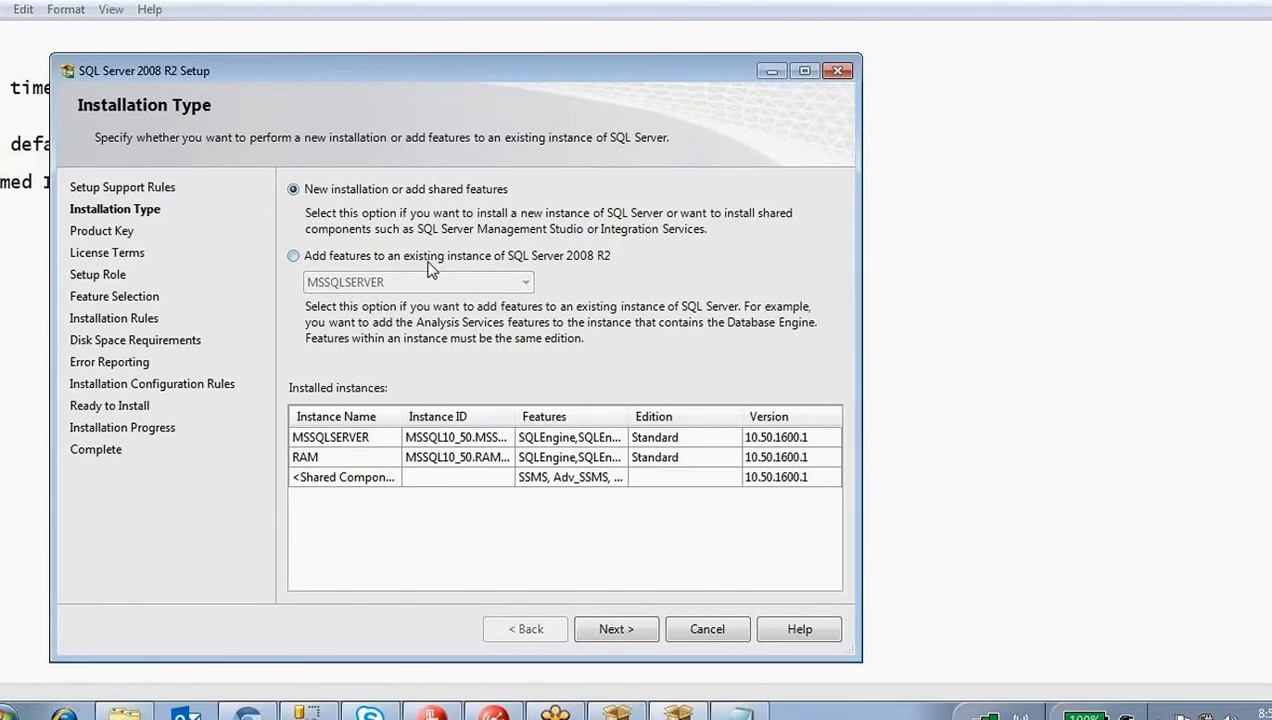
left_click(615, 628)
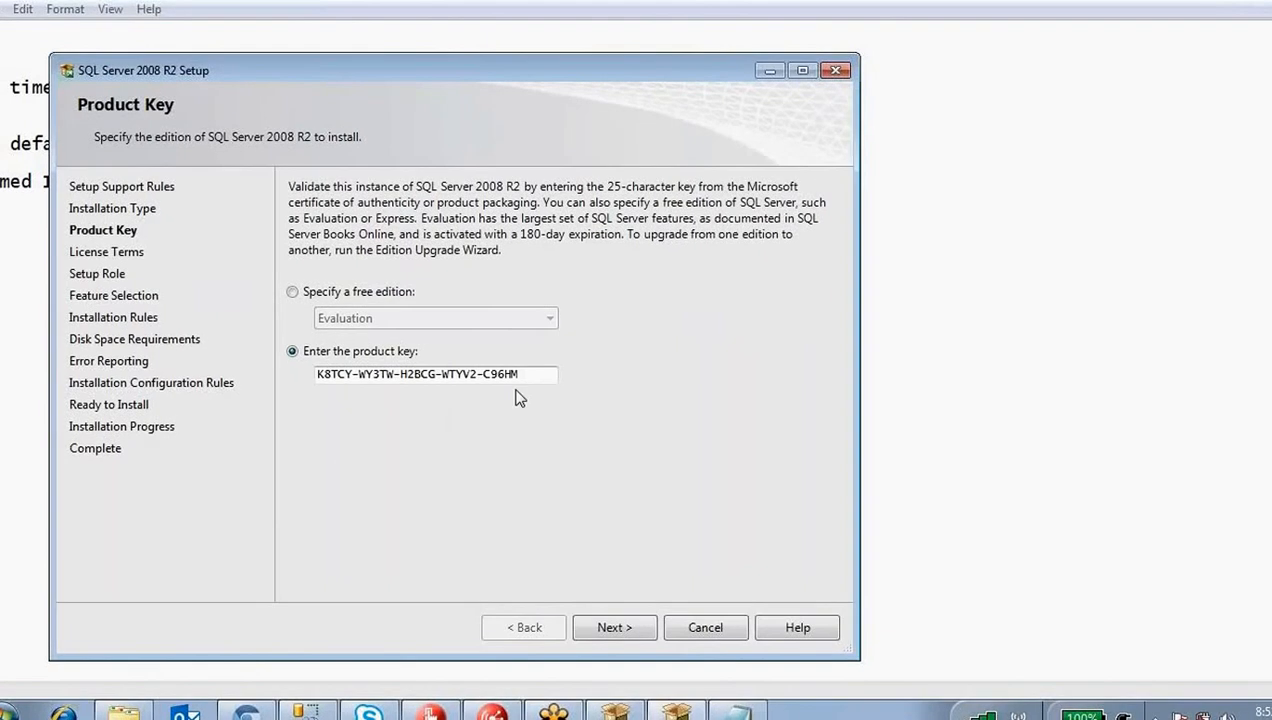
- Check the available free editions, then keep the option to enter the product key with the prefilled key and continue
left_click_drag(524, 374, 294, 350)
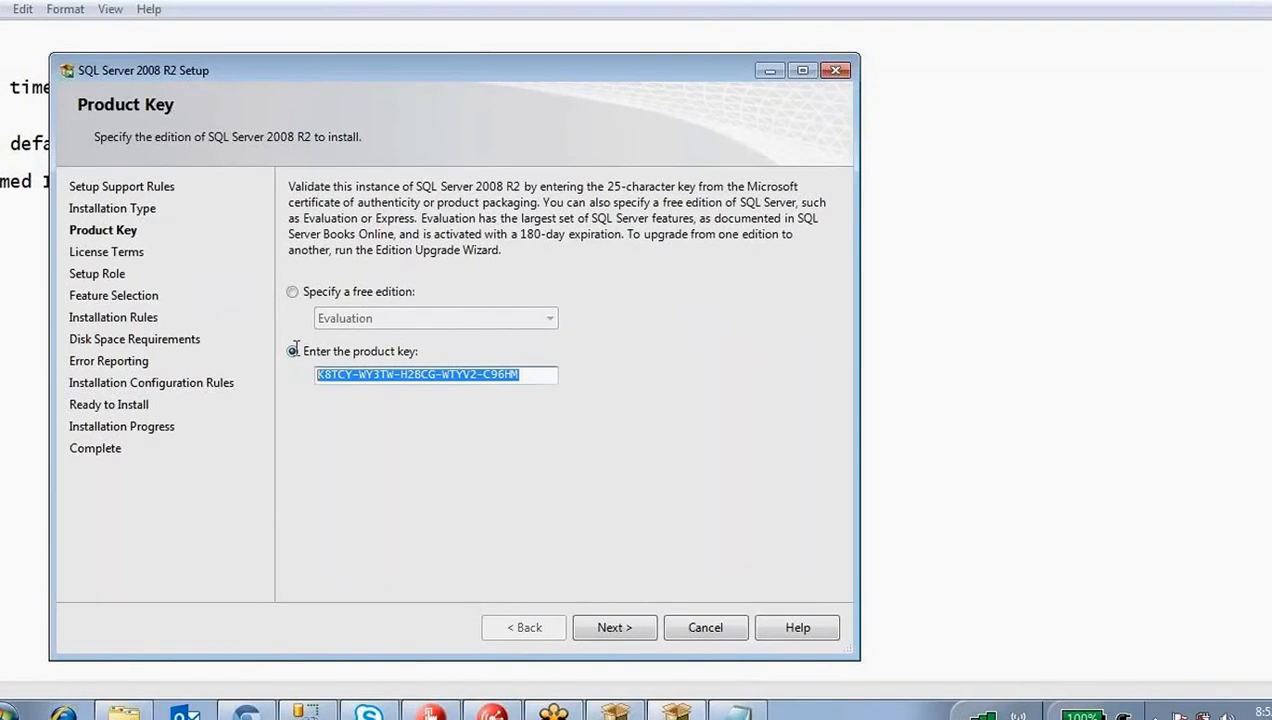
left_click(294, 292)
left_click(356, 321)
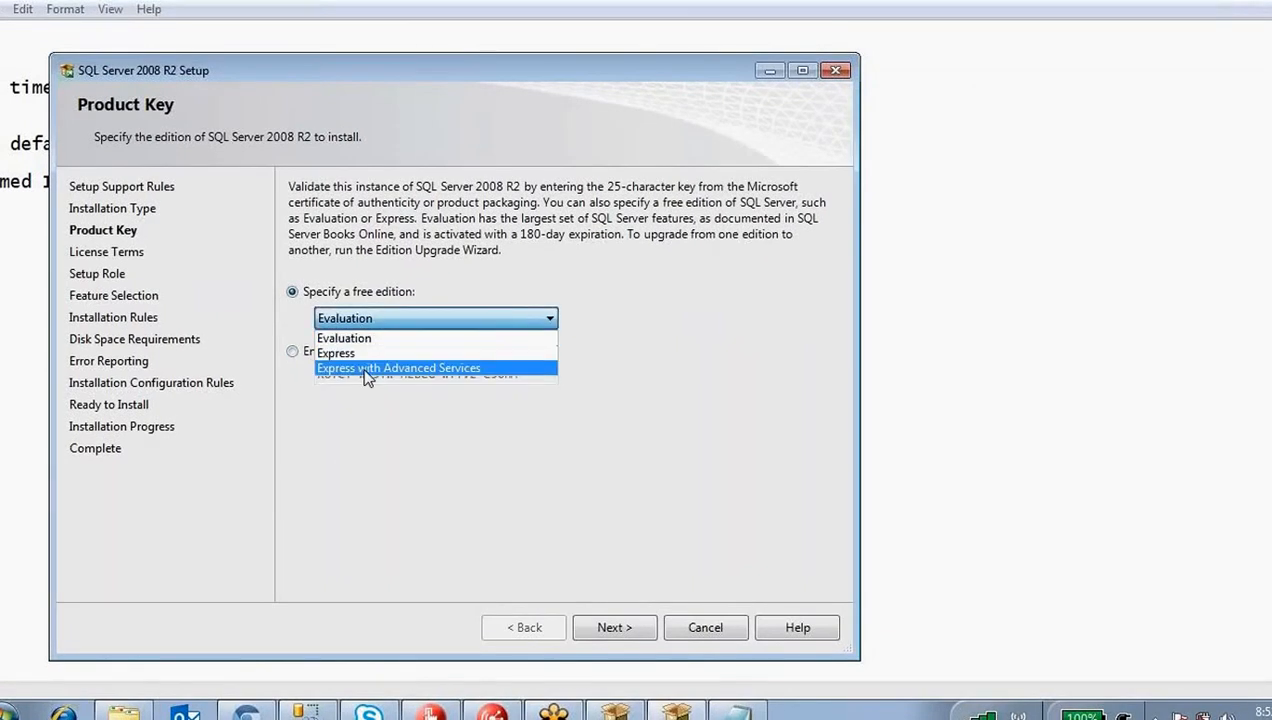
left_click(298, 352)
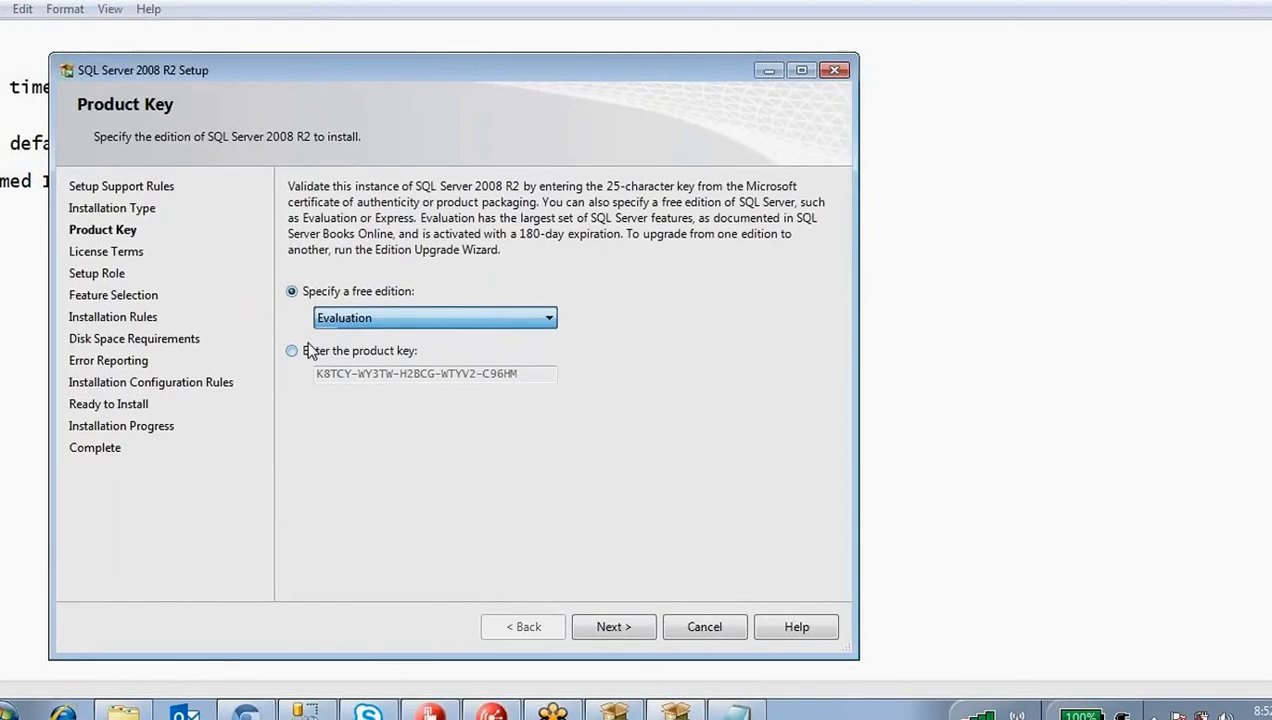
left_click(292, 351)
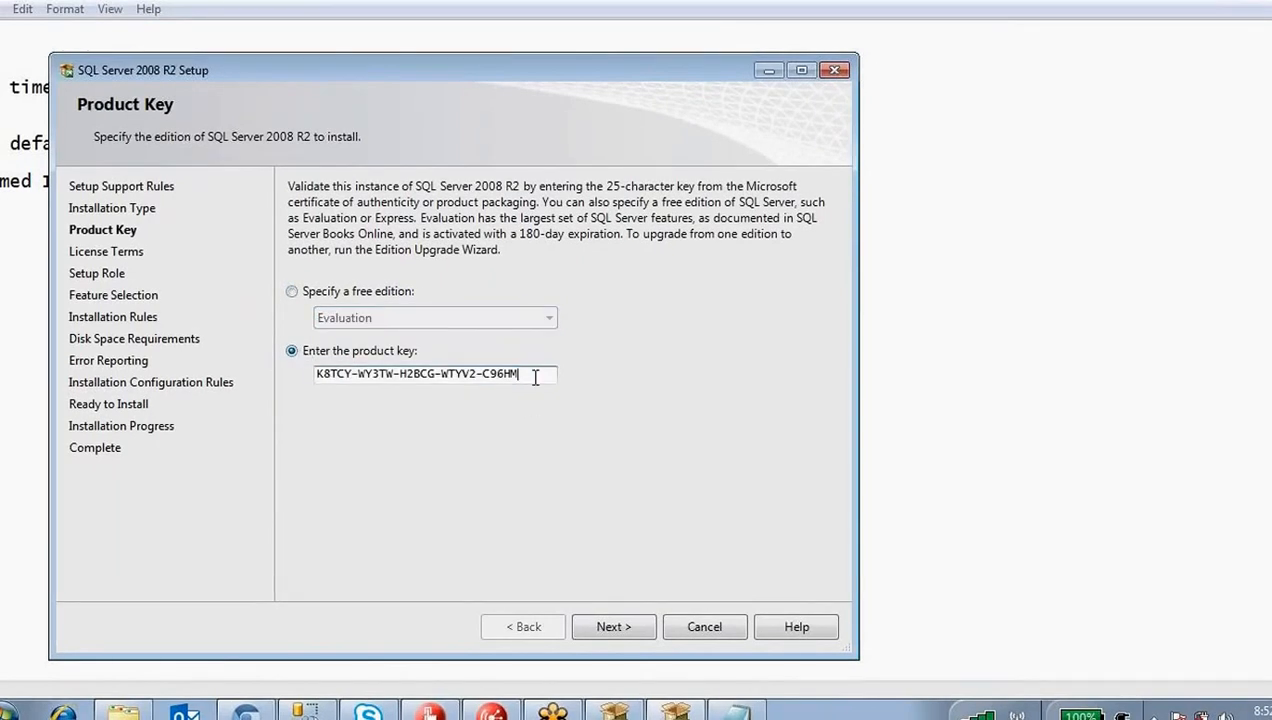
left_click_drag(537, 373, 314, 374)
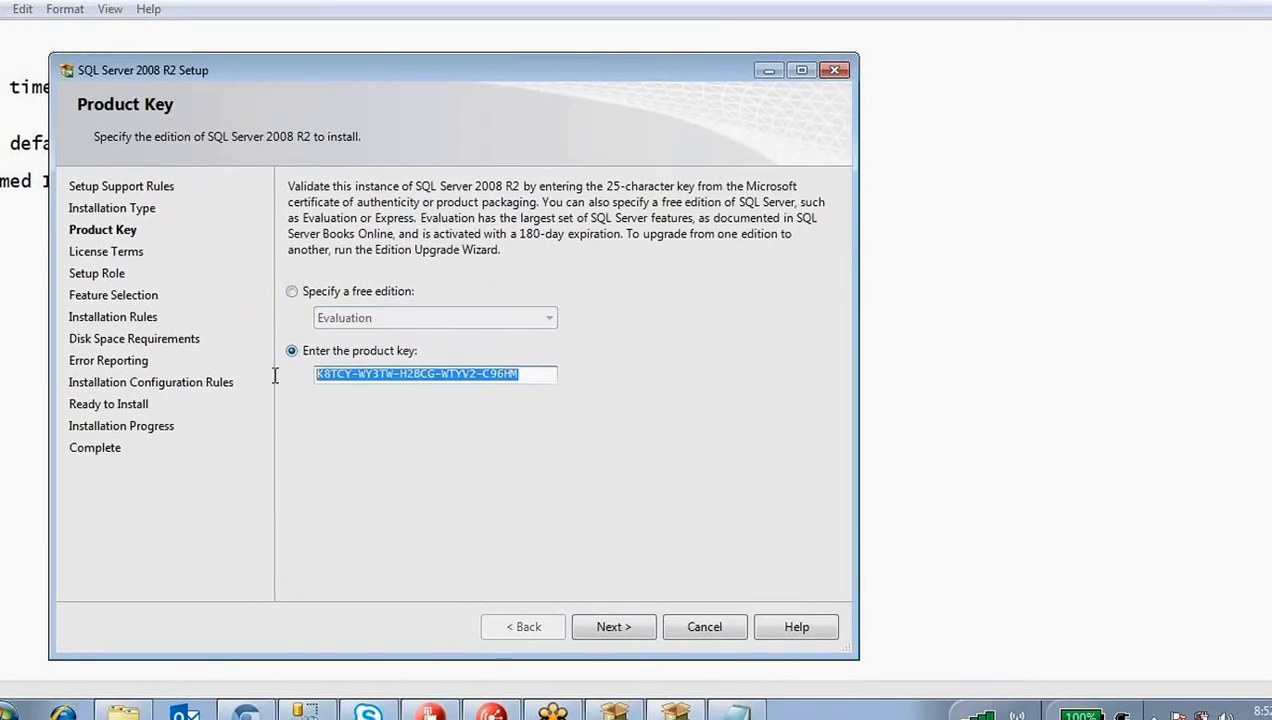
left_click(640, 628)
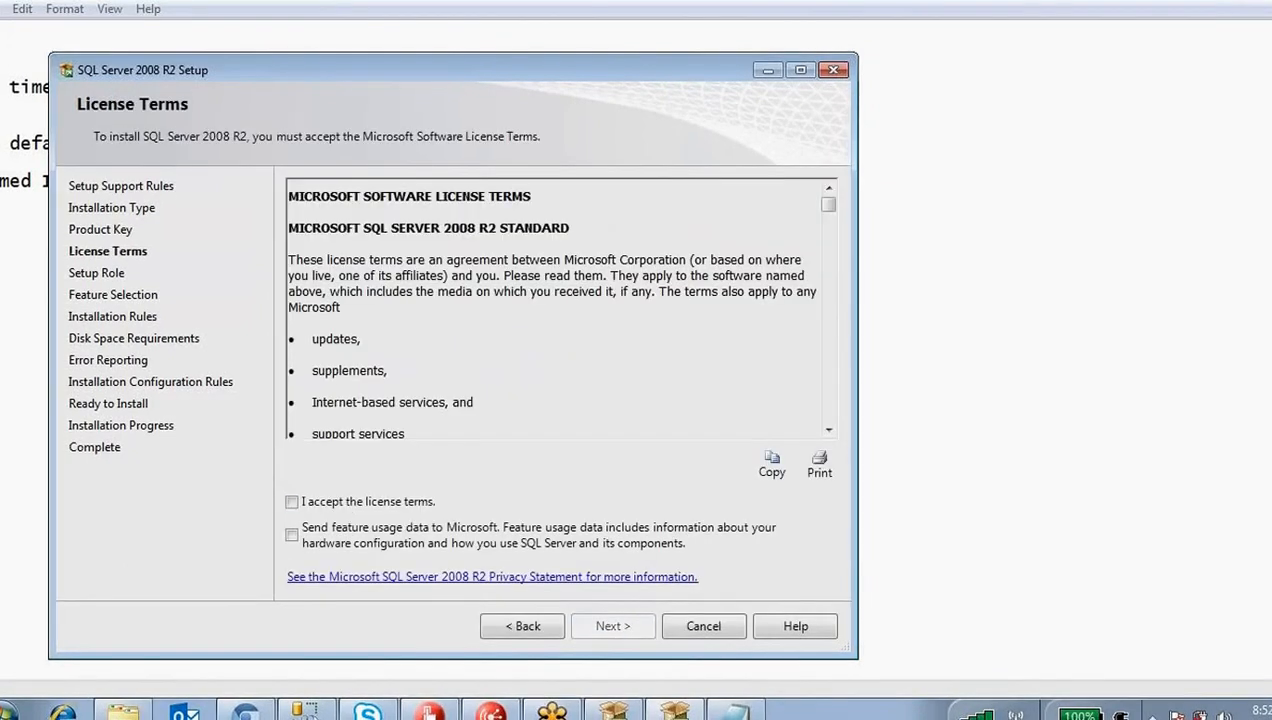
- Accept the license terms and set the setup role to All Features With Defaults, continuing to the feature selection
left_click(293, 505)
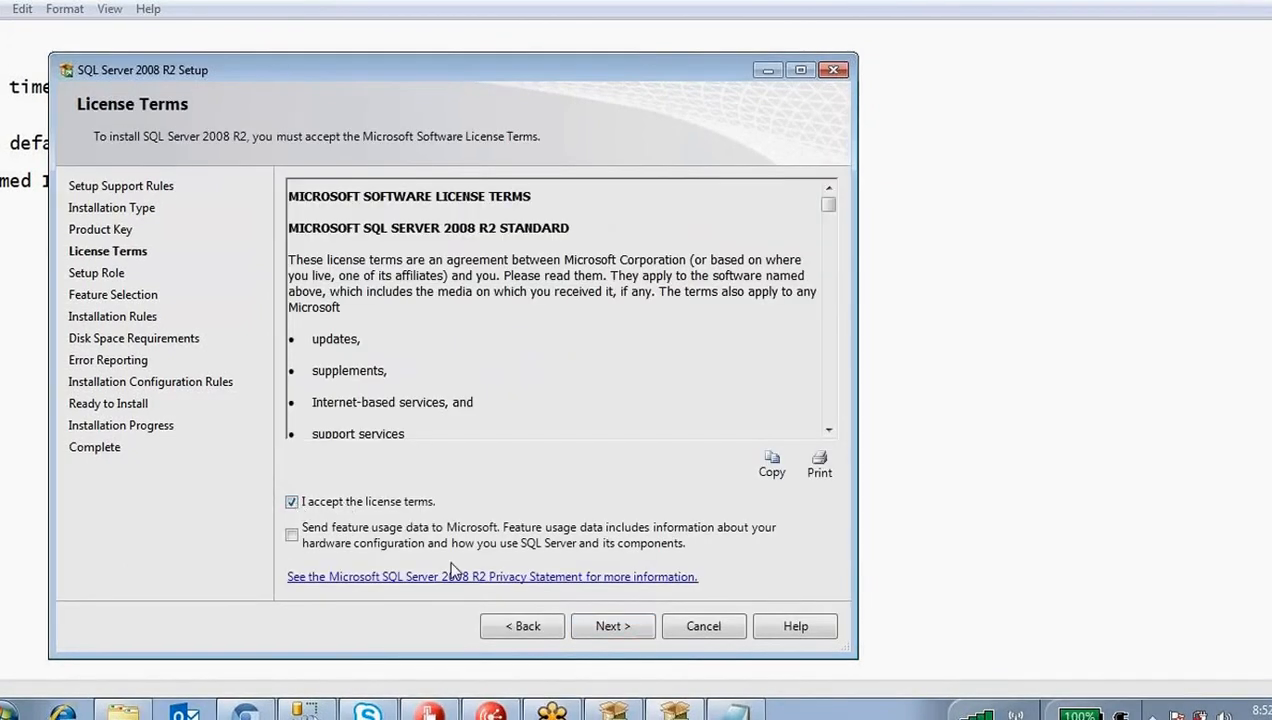
left_click(638, 636)
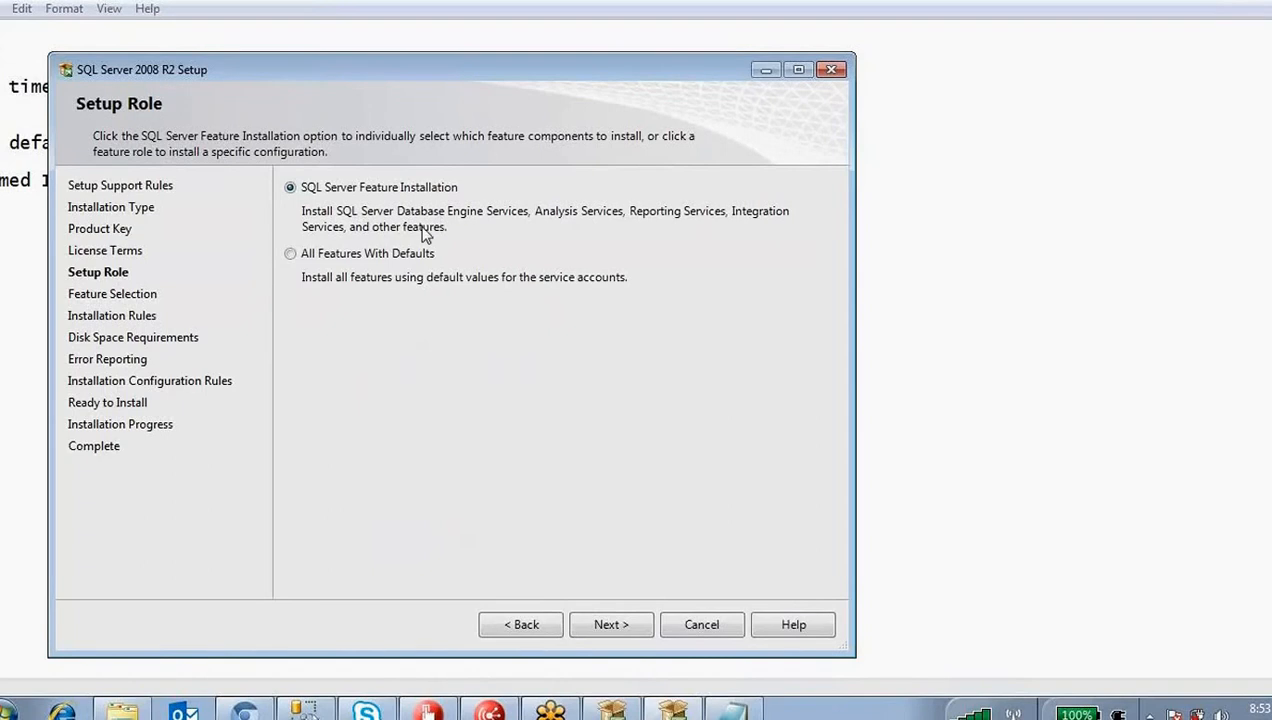
left_click(289, 254)
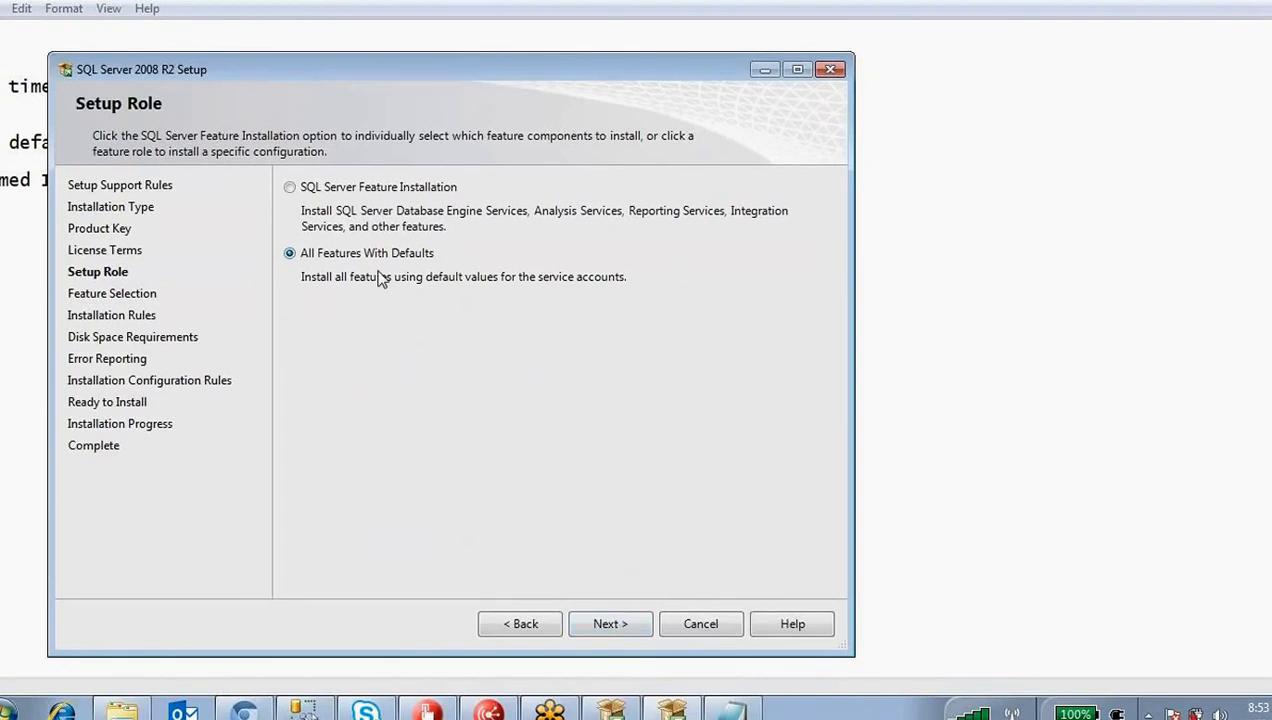
left_click(631, 624)
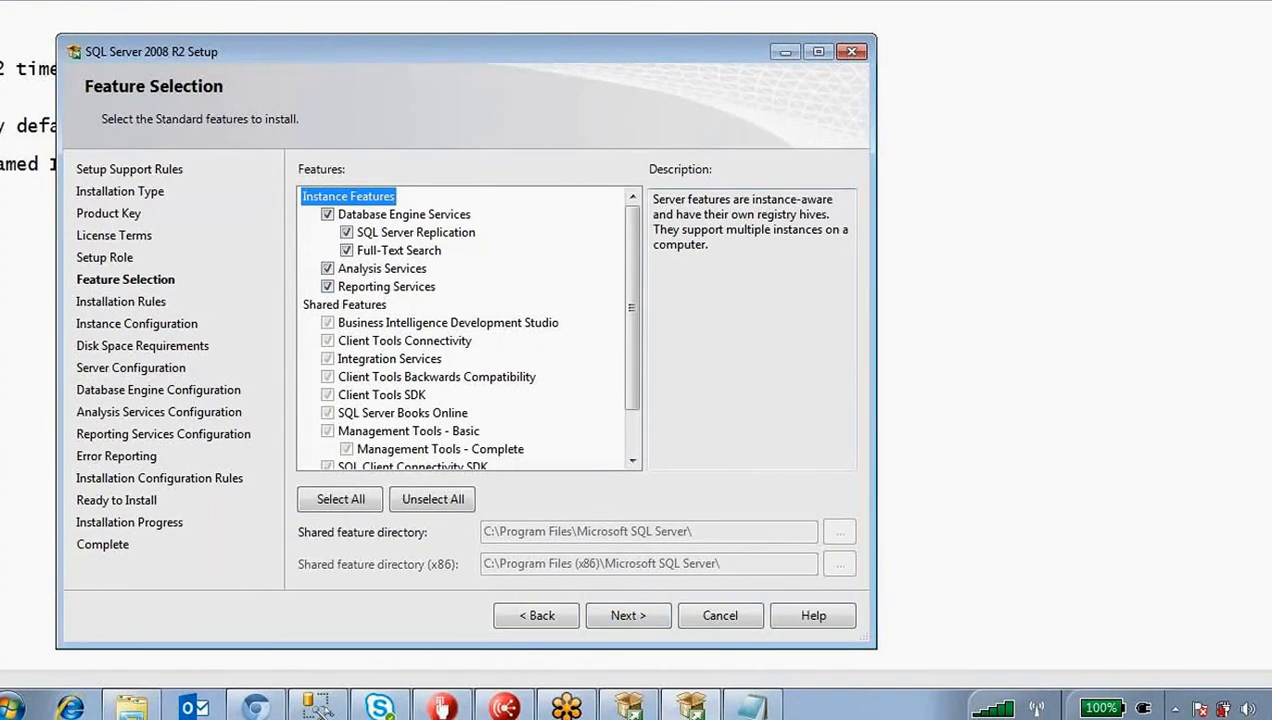
- Review the full list of instance and shared features, and deselect Database Engine Services with its replication and full-text search components
left_click_drag(633, 213, 615, 305)
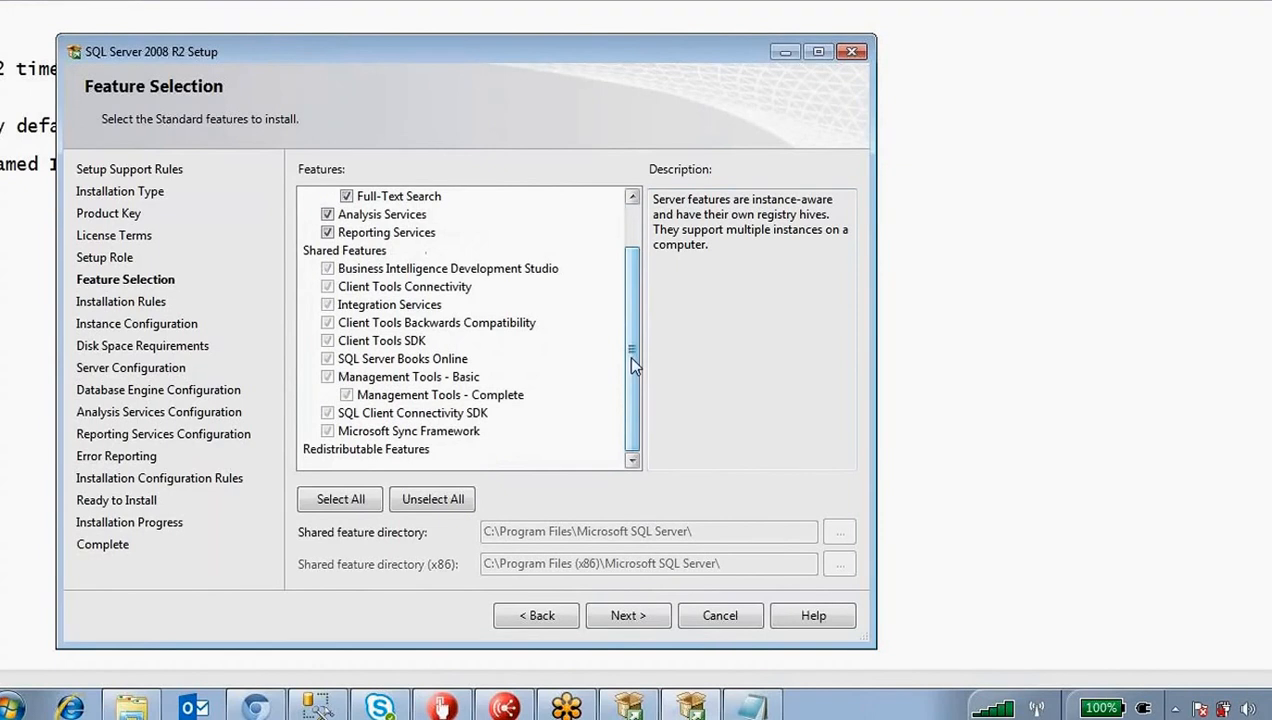
left_click_drag(627, 355, 638, 258)
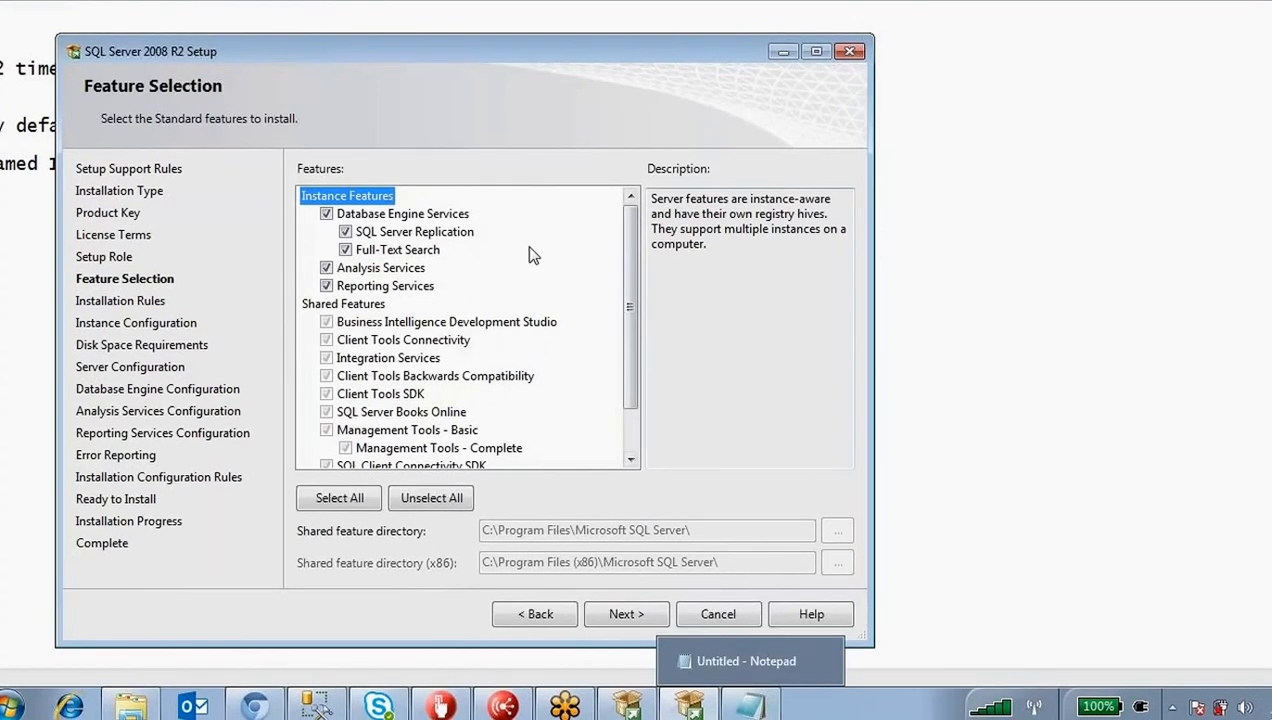
left_click(327, 214)
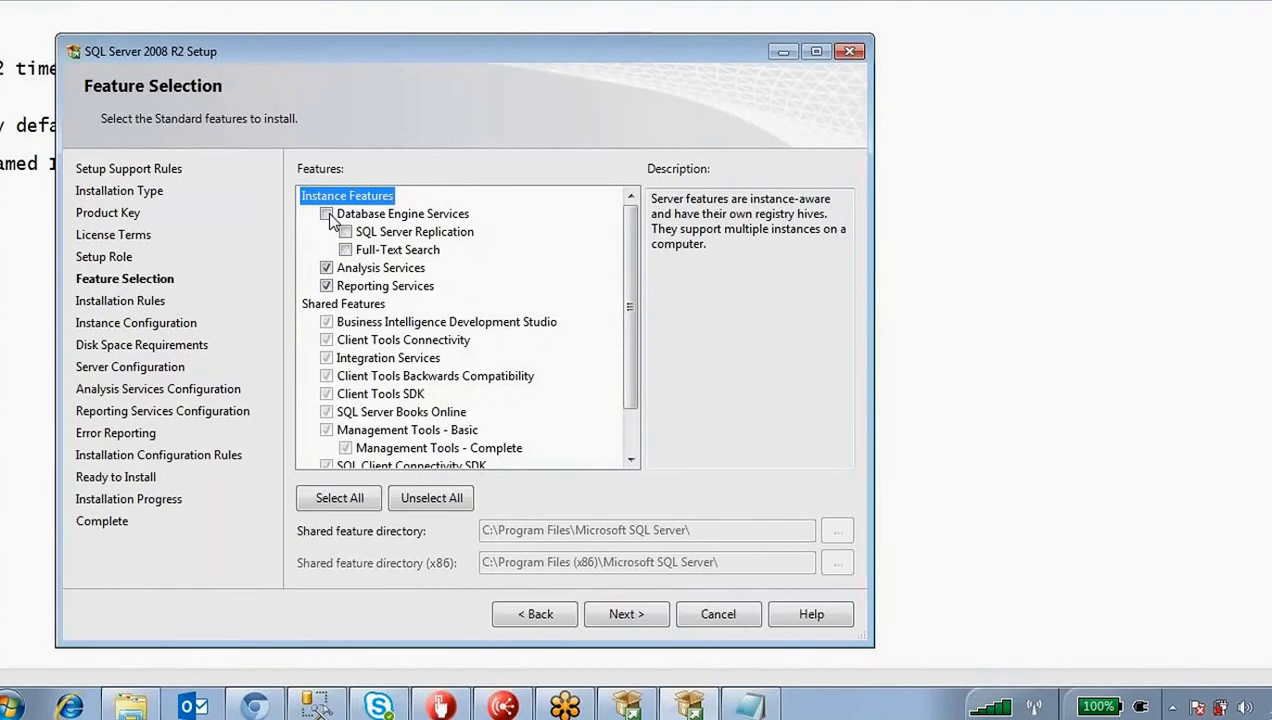
- Restore the Notepad notes to a smaller window, place it beside the setup window and enlarge it
left_click(753, 706)
left_click(1250, 2)
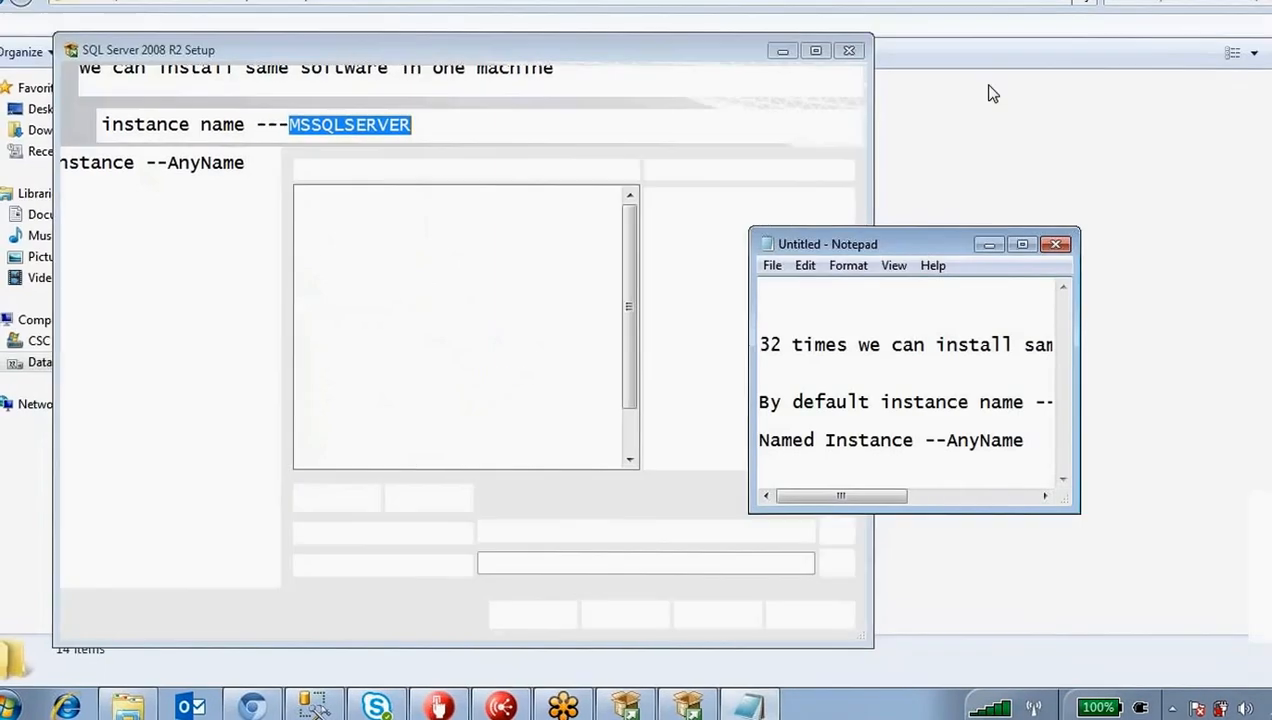
left_click_drag(922, 247, 1031, 152)
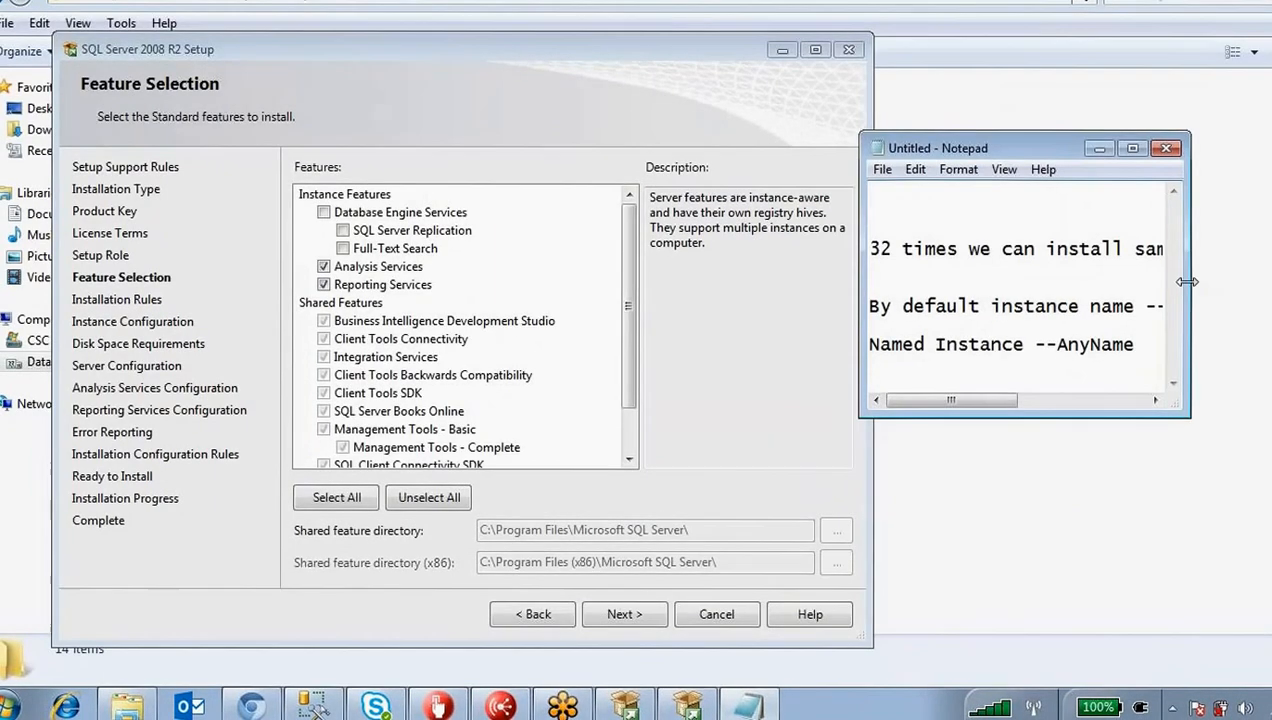
left_click_drag(1187, 281, 1271, 288)
left_click_drag(1094, 414, 1094, 626)
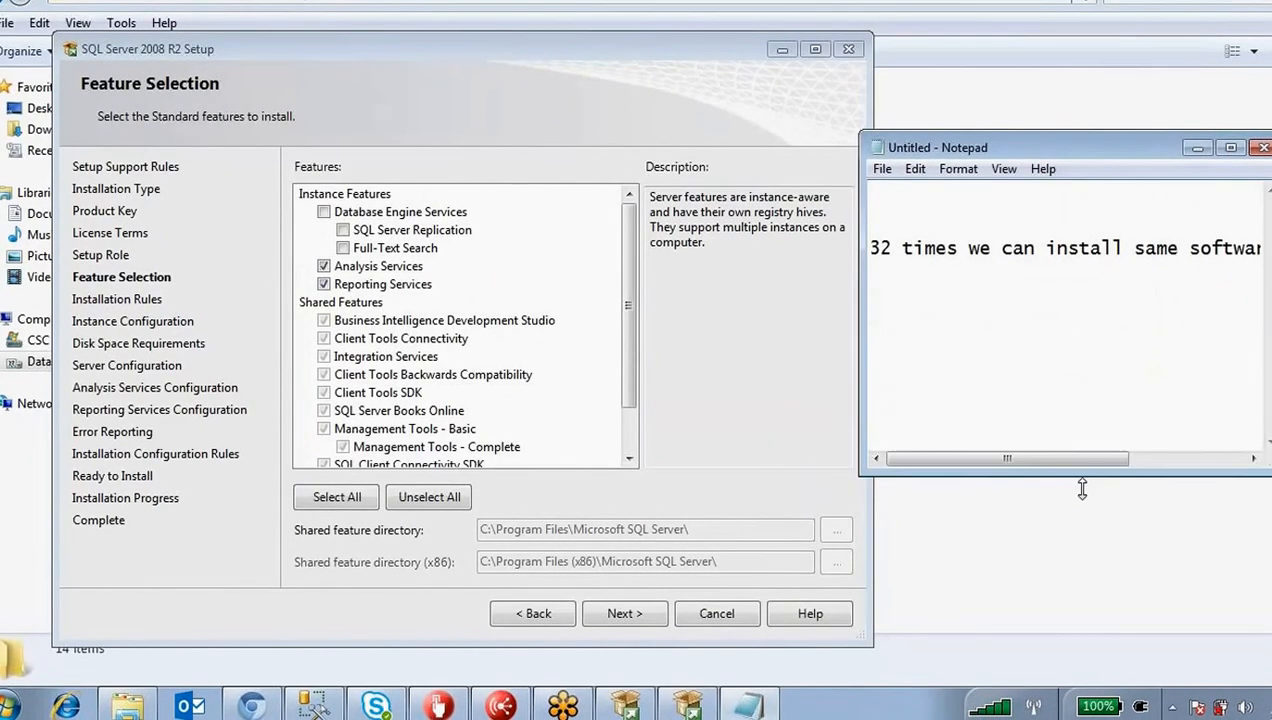
- Add the line "Database Engine Service--Sql Server Managemnt studio" below the Named Instance line in the notes
left_click(910, 390)
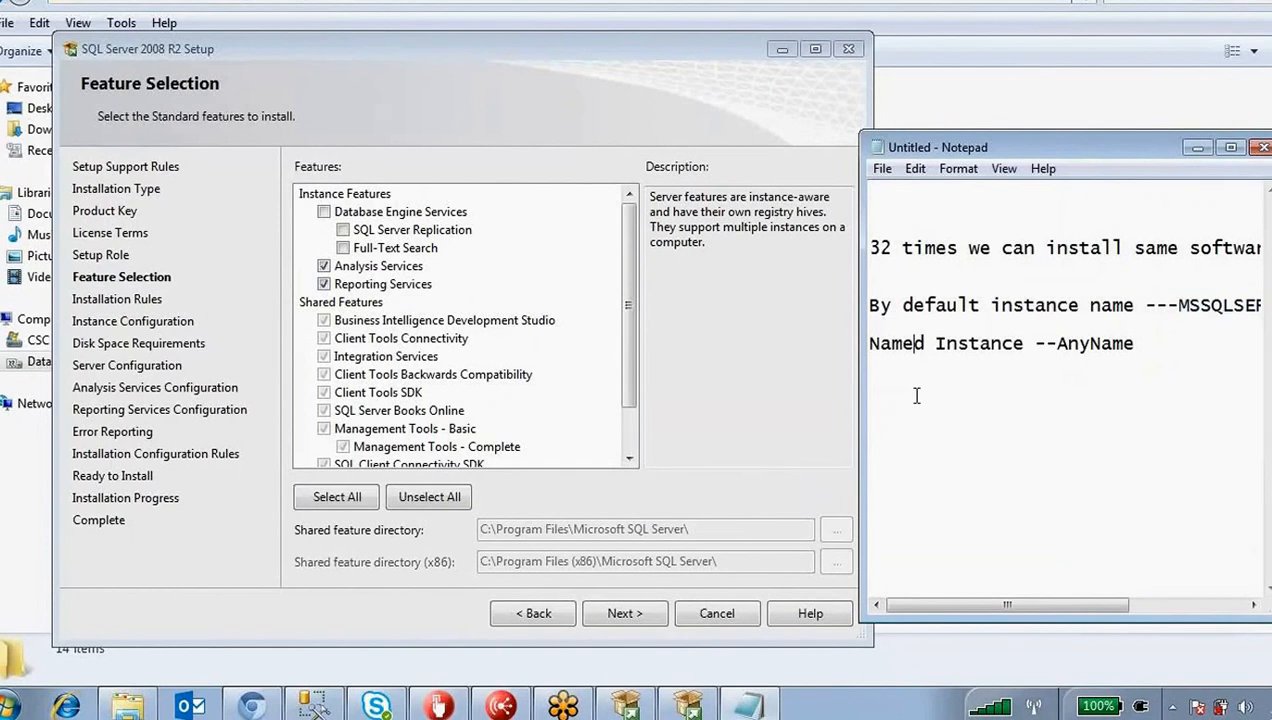
left_click(1162, 340)
key("ctrl+a")
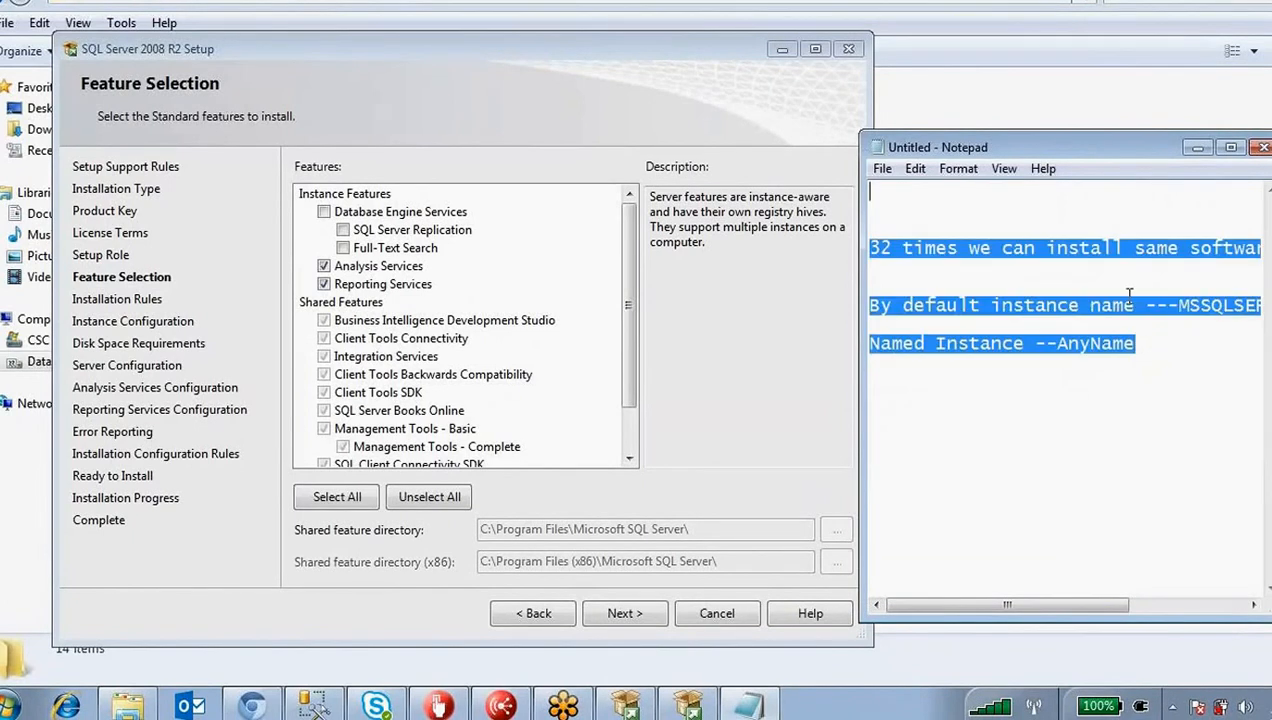
left_click(1147, 347)
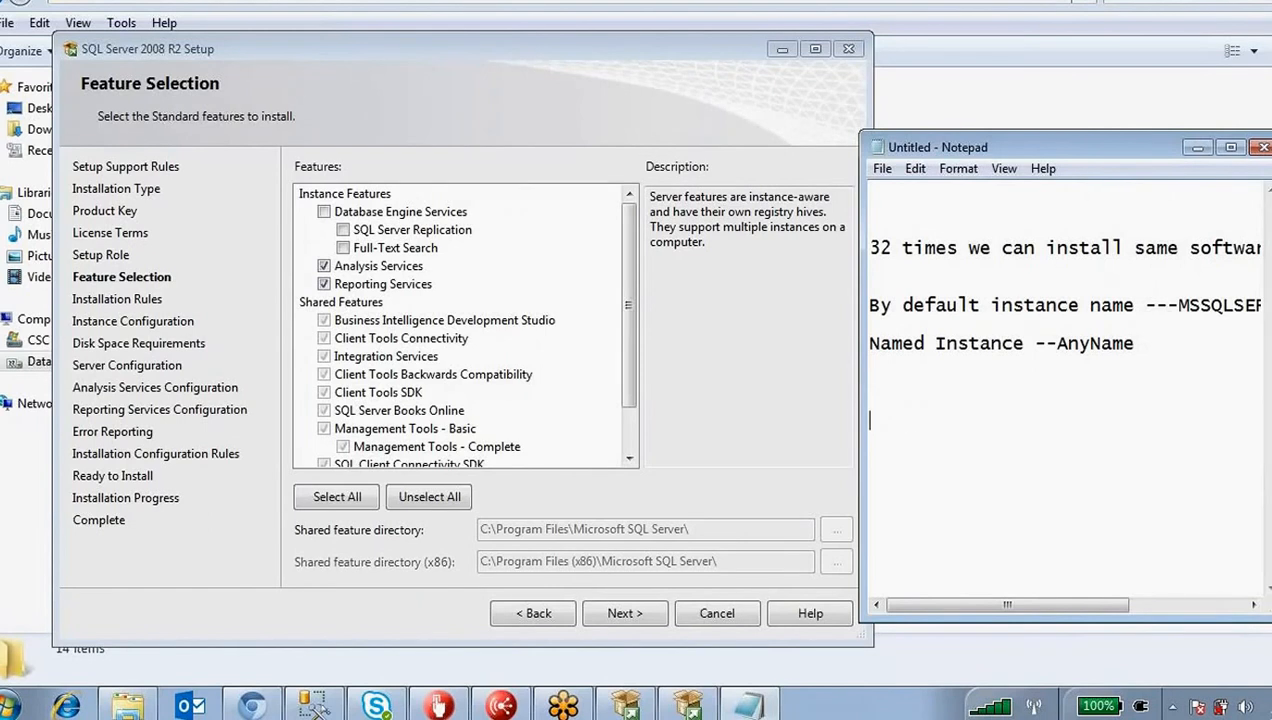
type("Database")
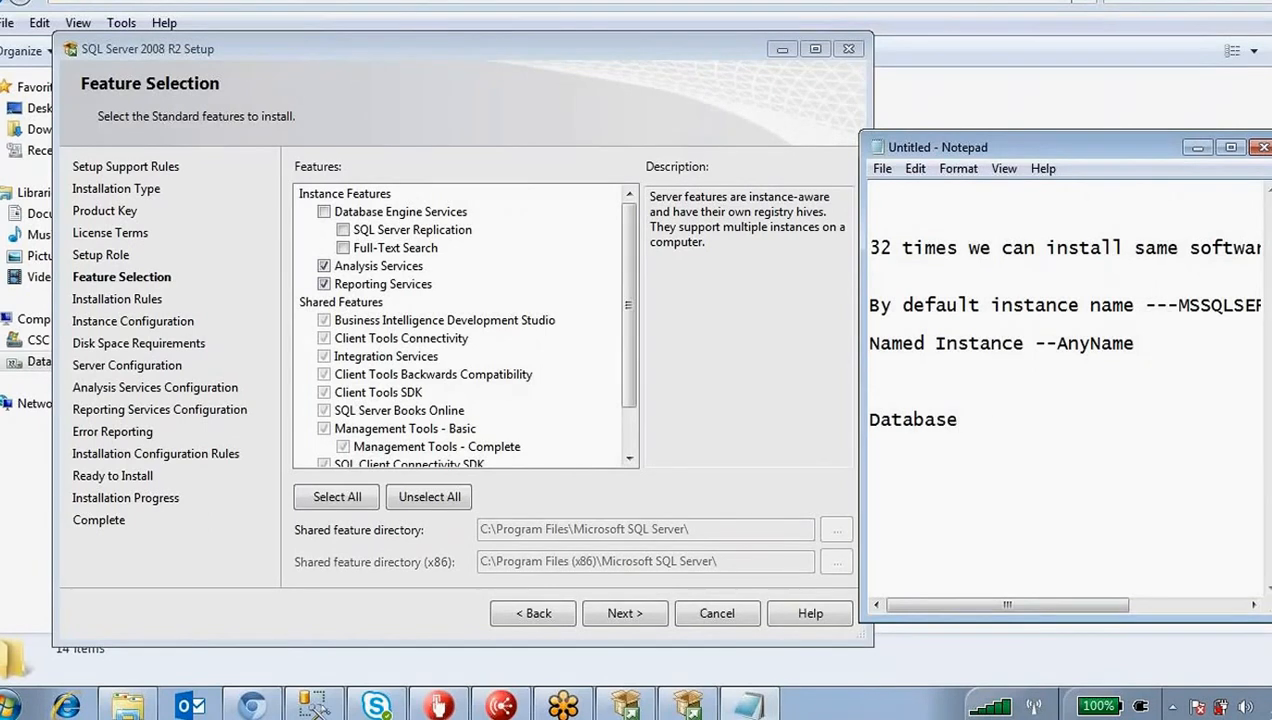
type(" Engine Service")
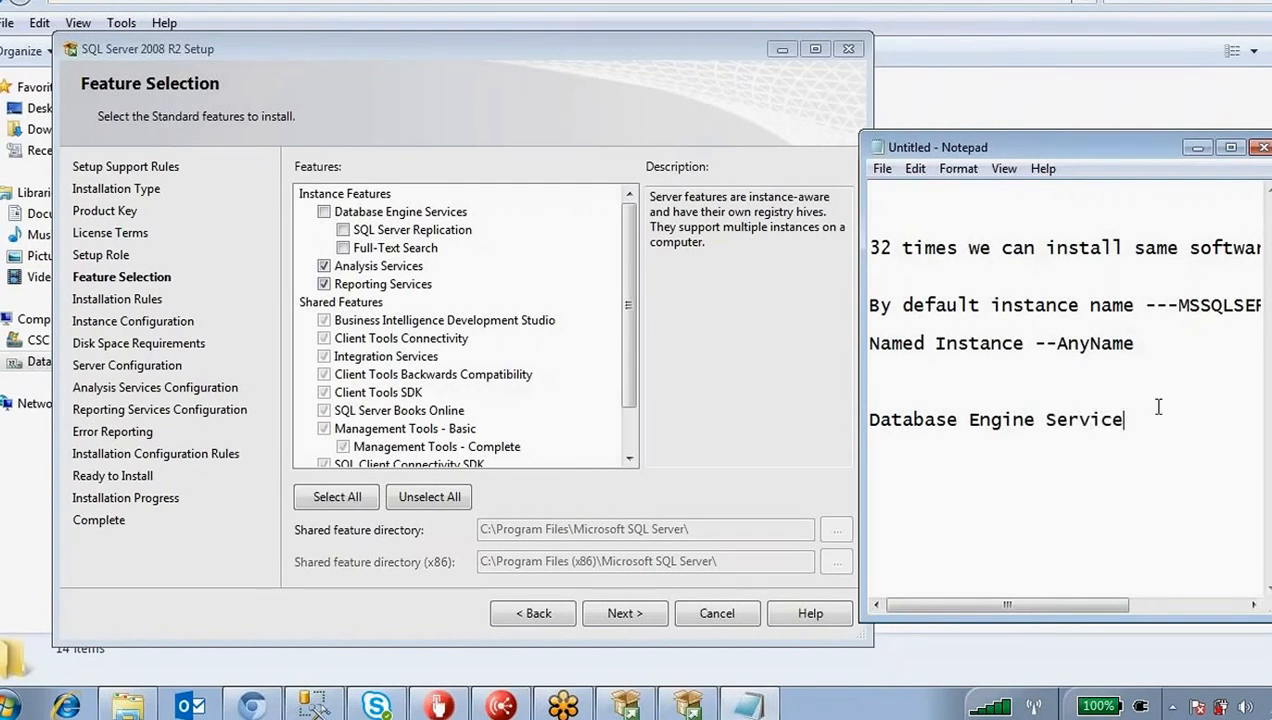
type("--Sql Server")
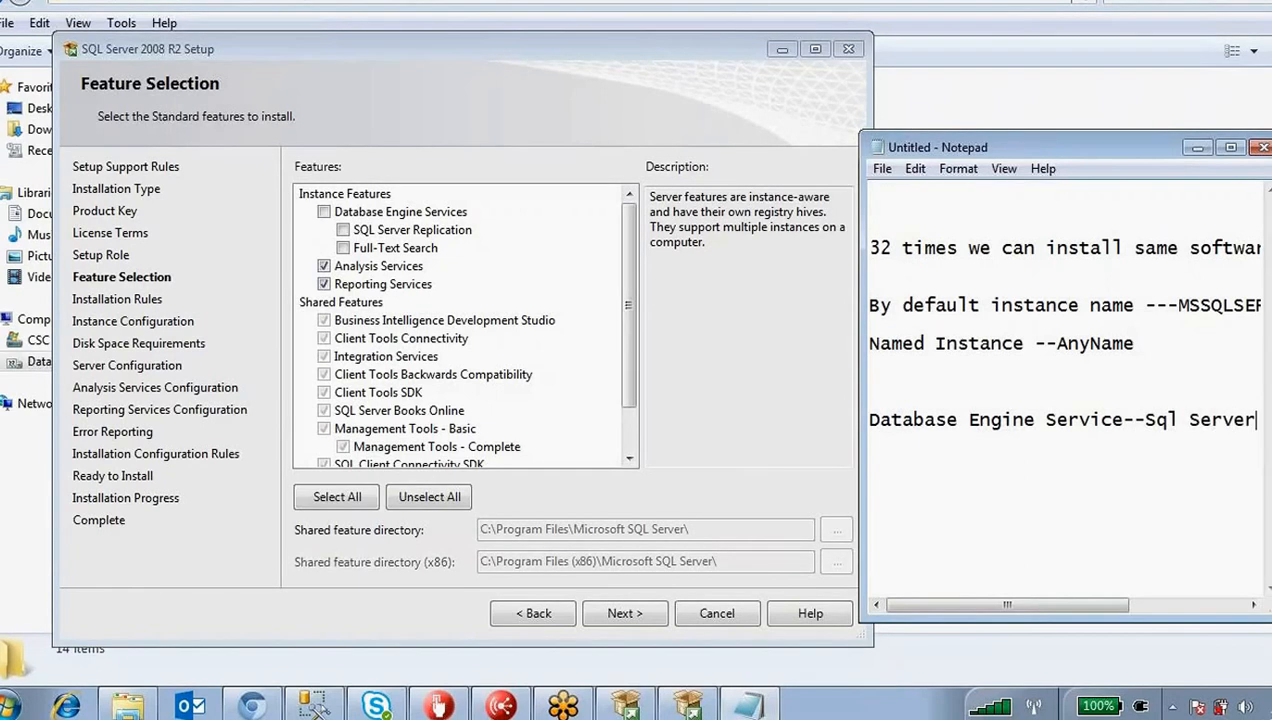
type(" Managemnt stud")
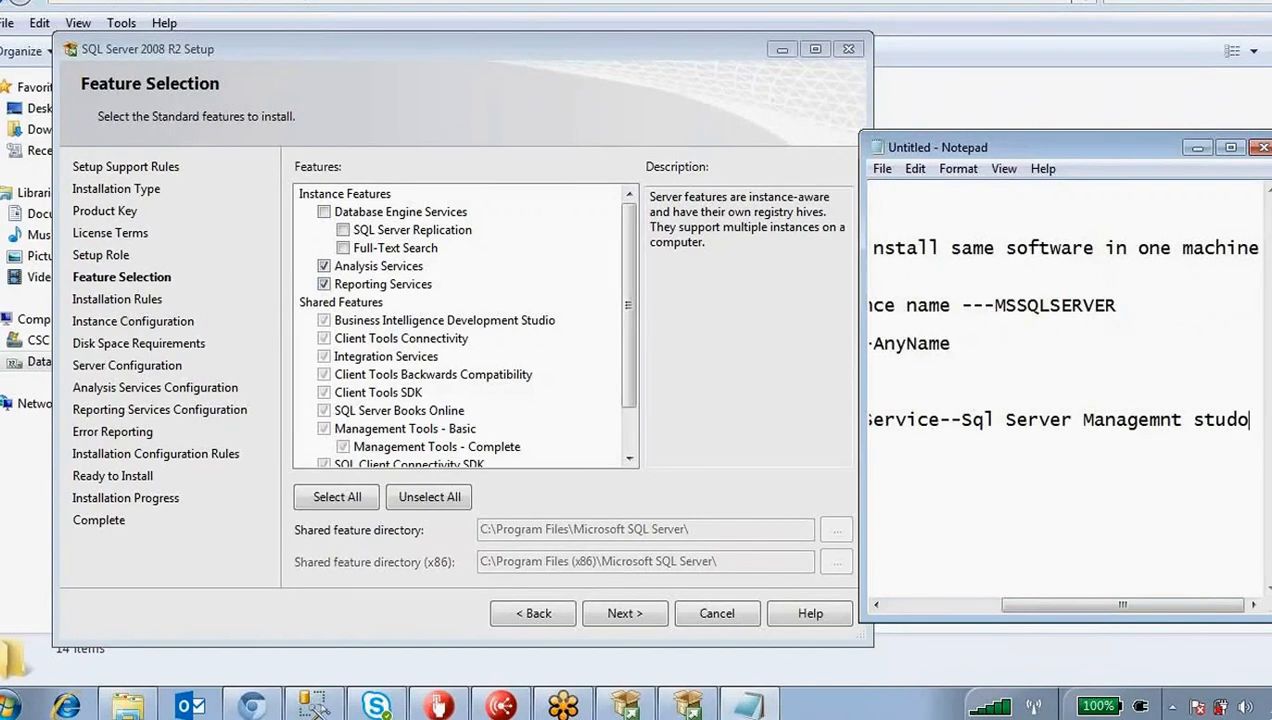
type("o")
key("BackSpace")
type("io")
left_click_drag(1061, 604, 888, 604)
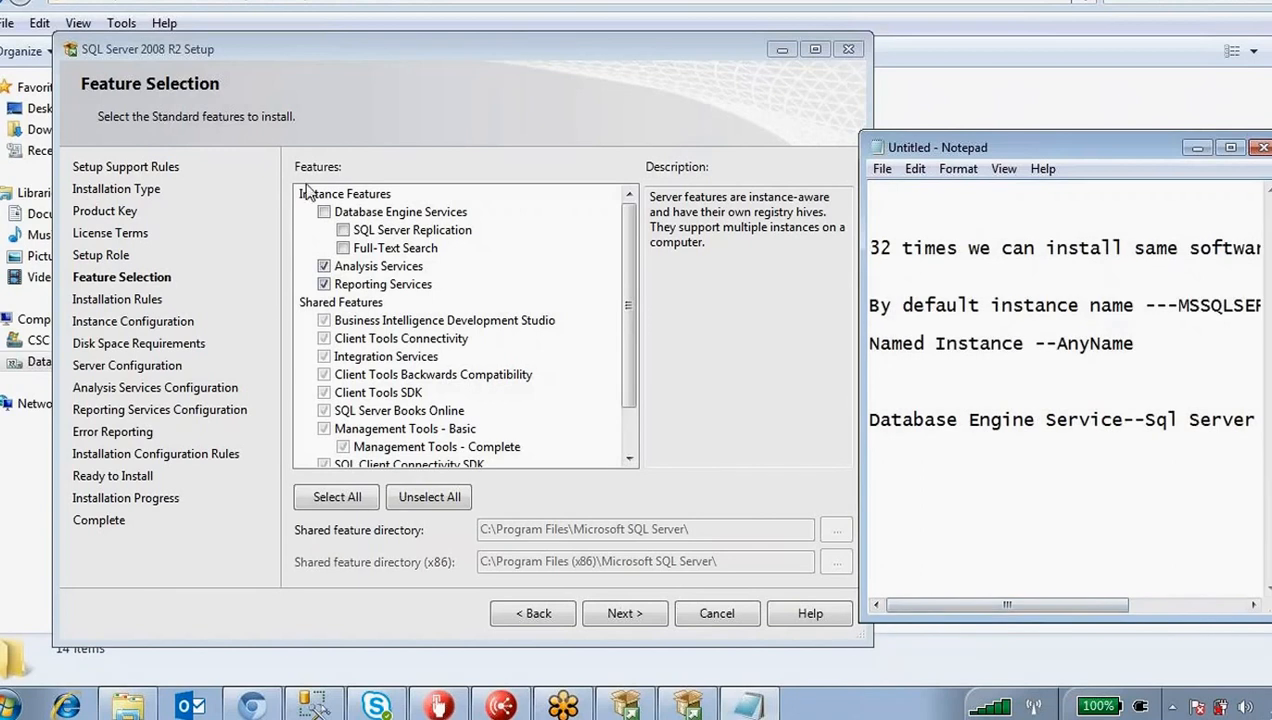
- Reselect Database Engine Services in the setup features, and switch Analysis Services off and on again
left_click(323, 212)
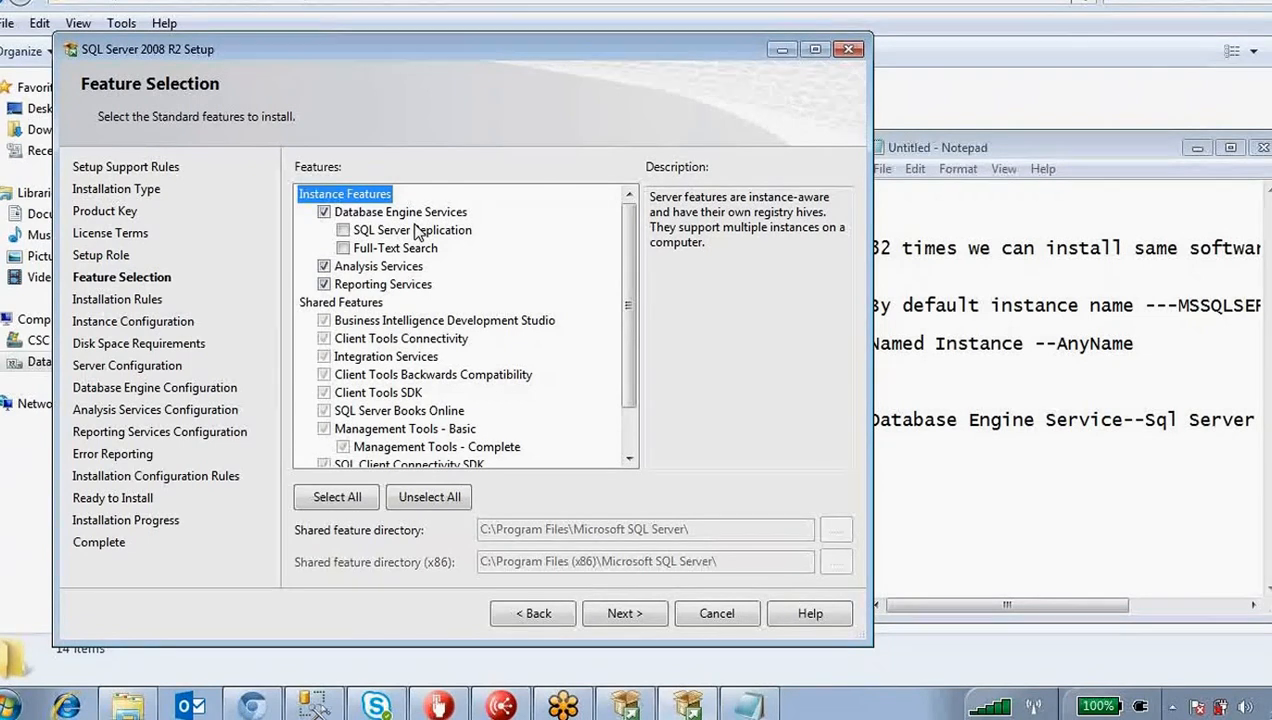
left_click(327, 266)
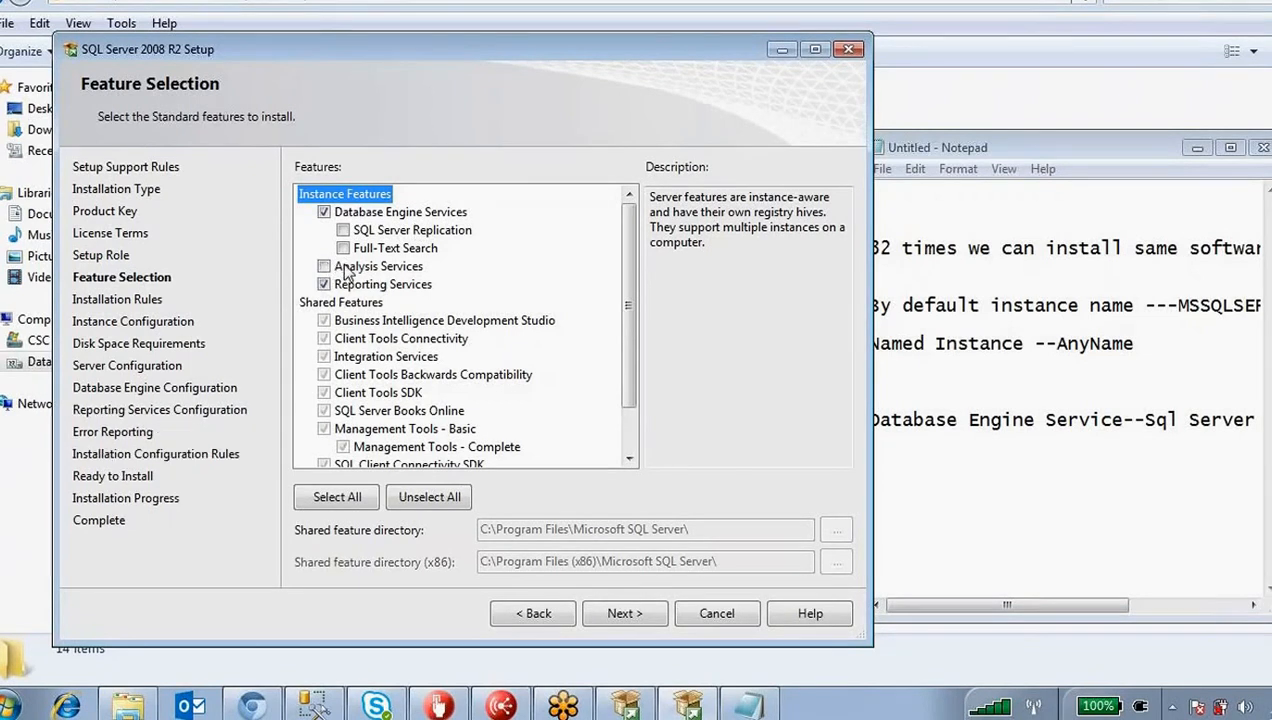
left_click(328, 267)
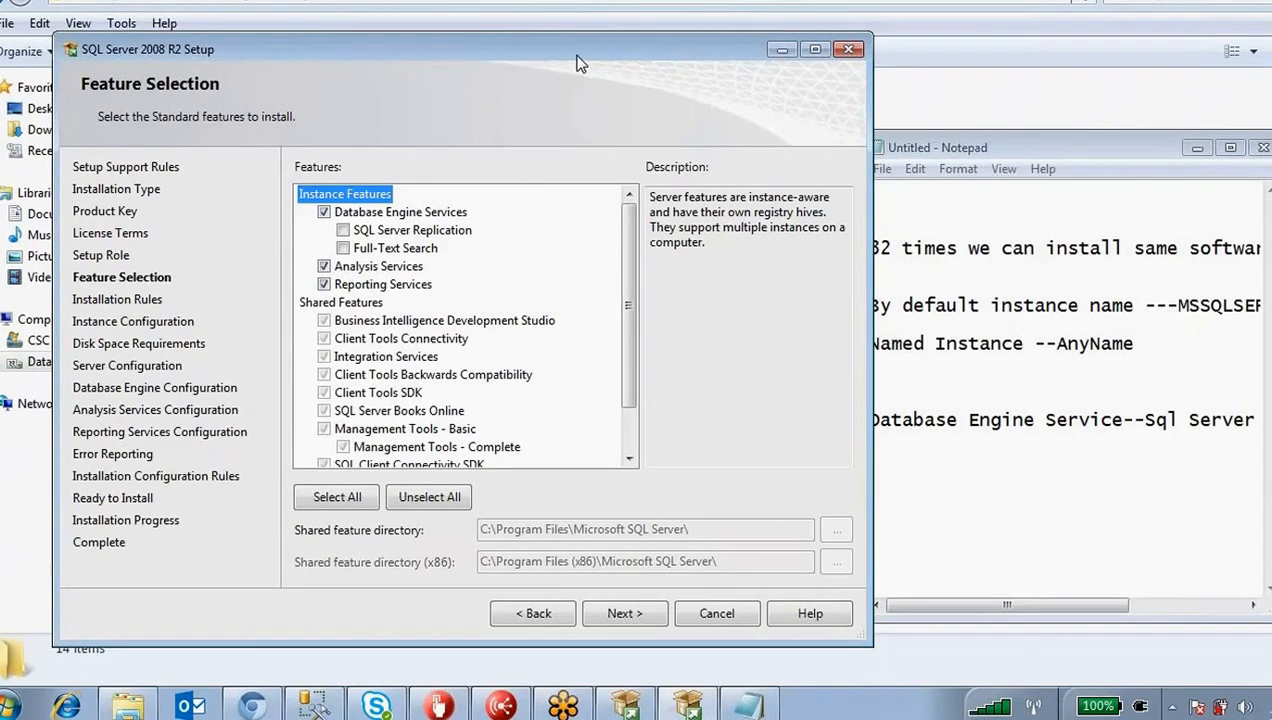
- Draw an annotation line from Analysis Services and handwrite "SSAS" at its end
left_click(601, 23)
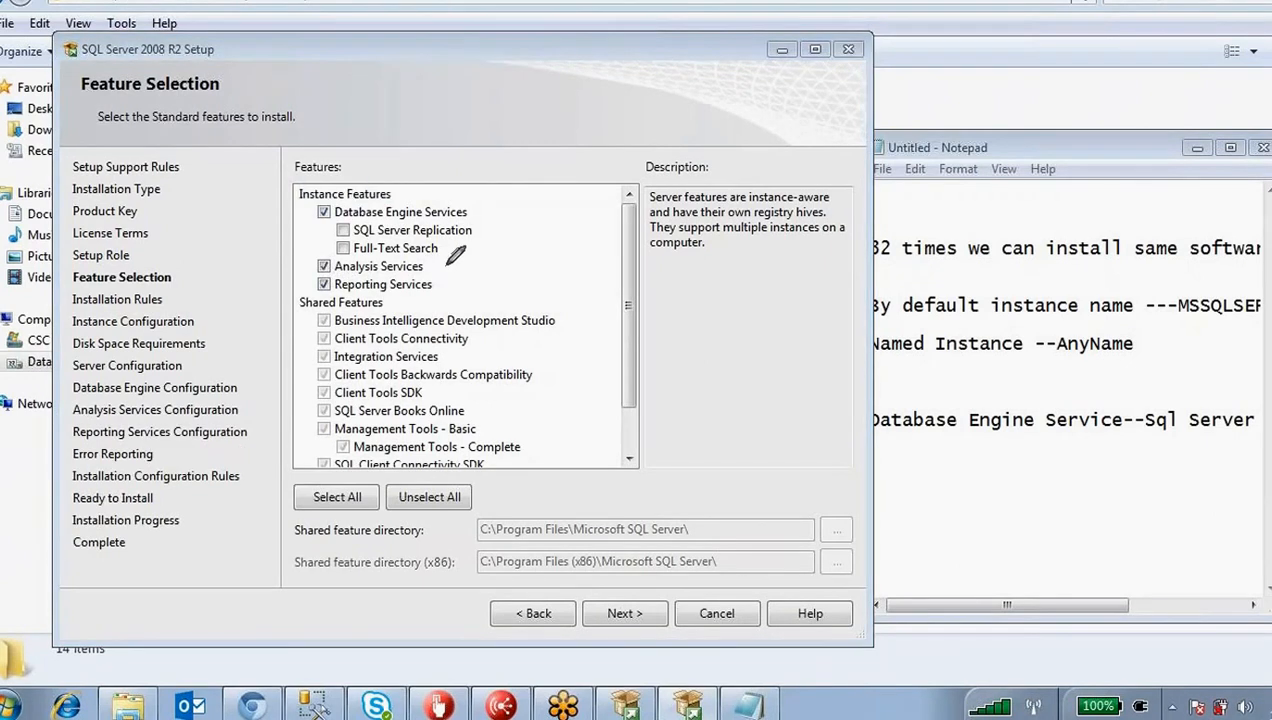
left_click_drag(423, 267, 510, 272)
mouse_move(690, 300)
left_mouse_down()
mouse_move(783, 326)
mouse_move(968, 466)
mouse_move(995, 468)
mouse_move(1003, 491)
left_mouse_up()
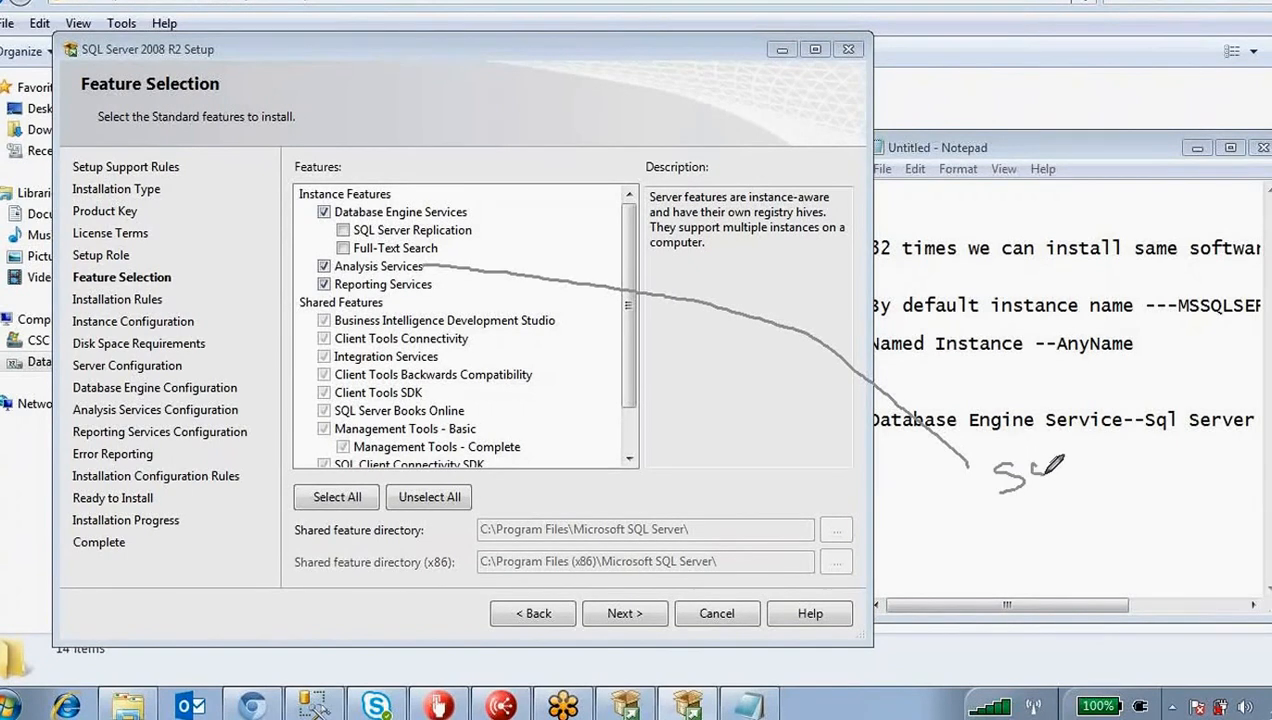
left_click_drag(1054, 462, 1029, 492)
mouse_move(1099, 455)
left_mouse_down()
mouse_move(1079, 493)
mouse_move(1134, 452)
mouse_move(1134, 463)
left_mouse_up()
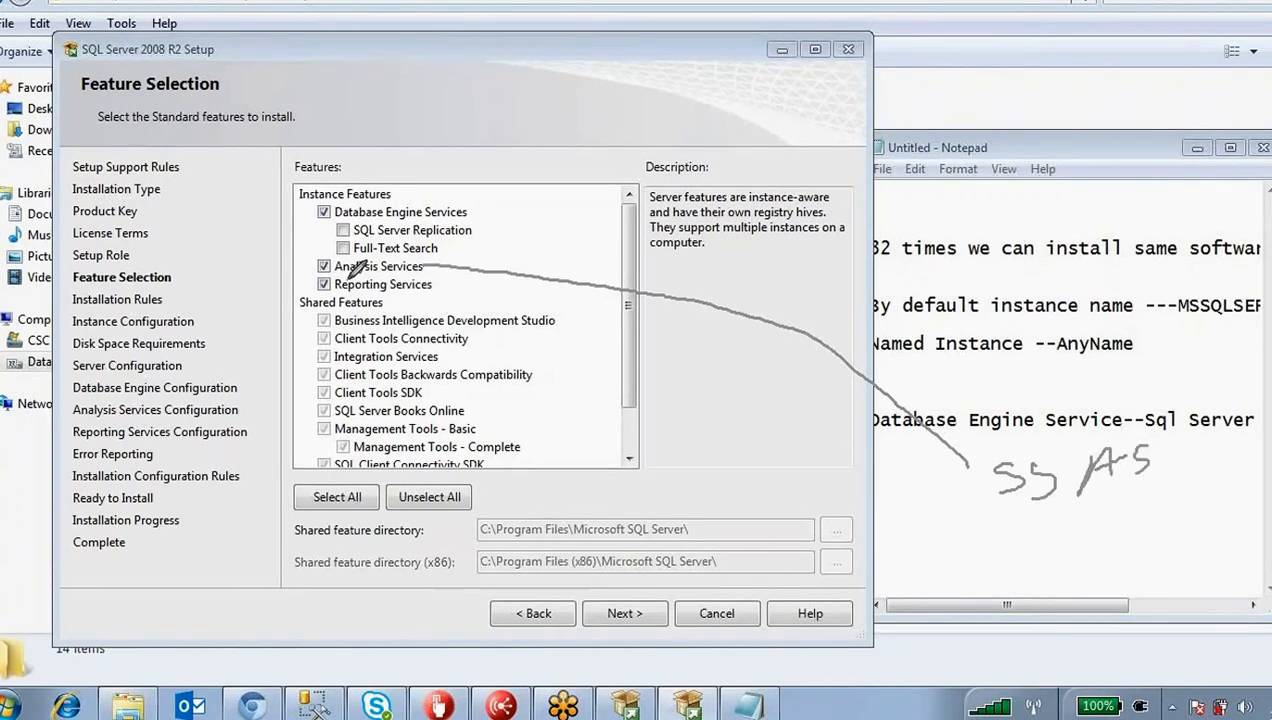
- Draw an annotation line from Reporting Services and handwrite "SSRS" below the SSAS mark
mouse_move(417, 288)
left_mouse_down()
mouse_move(610, 345)
mouse_move(930, 530)
mouse_move(962, 572)
left_mouse_up()
left_click_drag(1026, 535, 992, 570)
mouse_move(1075, 530)
left_mouse_down()
mouse_move(1060, 597)
mouse_move(1090, 522)
mouse_move(1072, 562)
mouse_move(1118, 596)
left_mouse_up()
left_click_drag(1132, 537, 1097, 590)
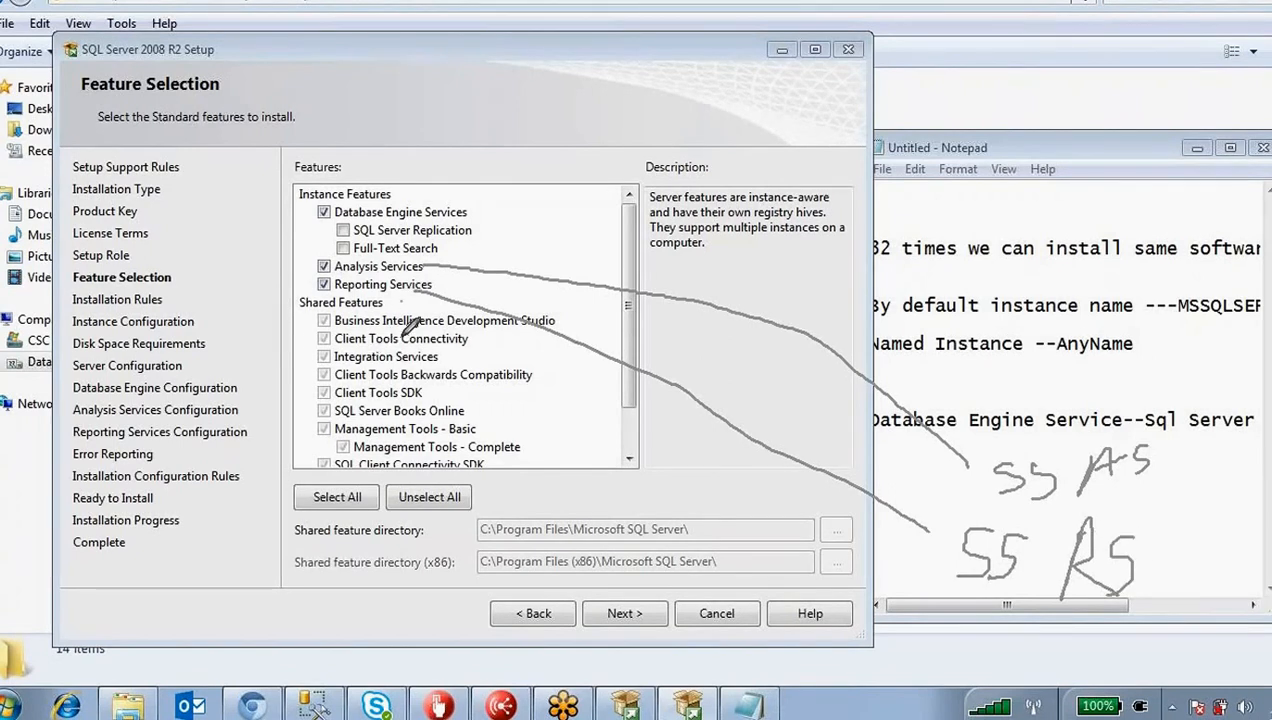
- Circle Integration Services, draw a line from it and handwrite "SSIS" below the SSRS mark
mouse_move(316, 330)
left_mouse_down()
mouse_move(360, 372)
mouse_move(440, 350)
mouse_move(916, 600)
mouse_move(944, 588)
mouse_move(1001, 664)
left_mouse_up()
left_click_drag(1079, 620, 1080, 660)
left_click_drag(1065, 623, 1096, 615)
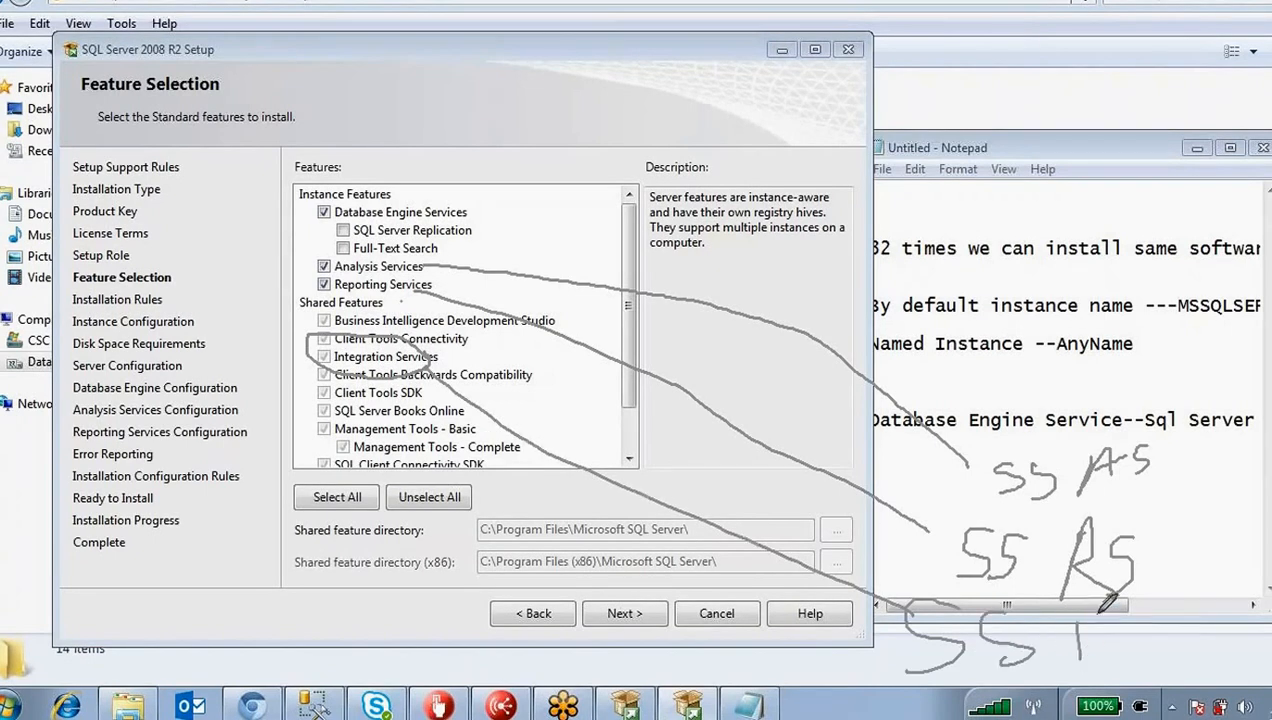
left_click_drag(1076, 688, 1130, 662)
mouse_move(1188, 615)
left_mouse_down()
mouse_move(1184, 637)
mouse_move(1126, 669)
left_mouse_up()
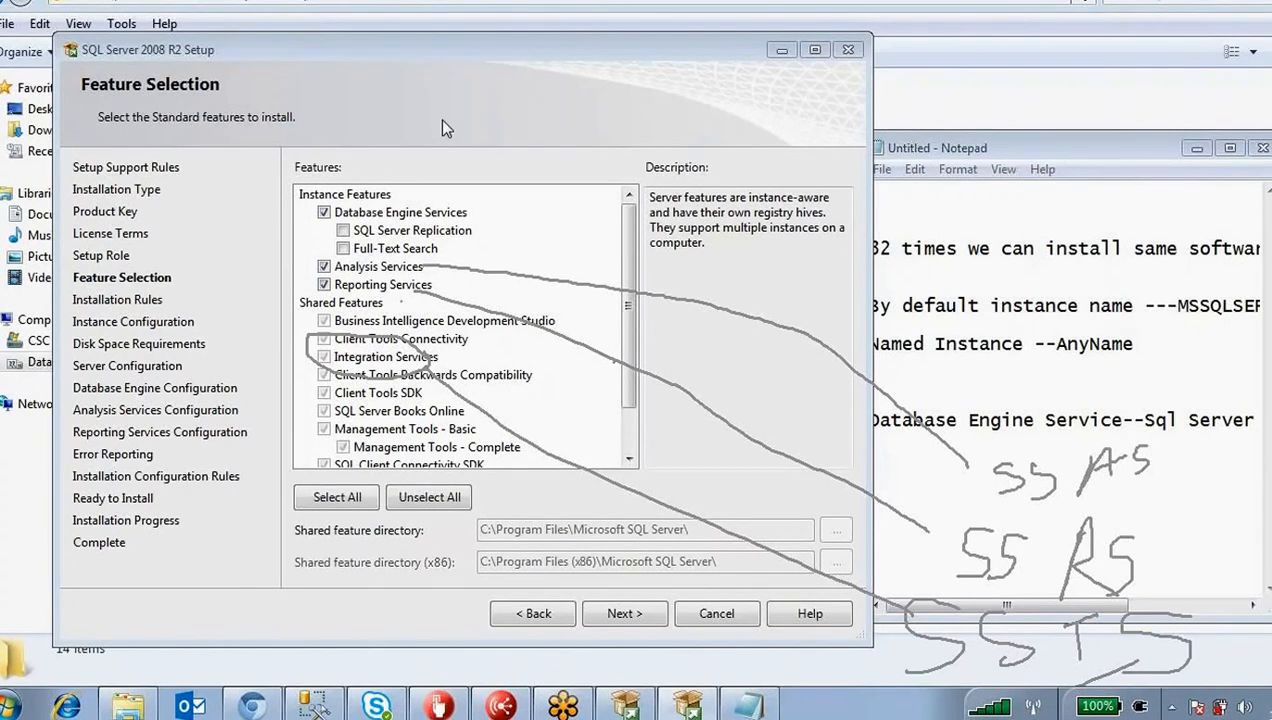
- Open a new Notepad window and list "sql server-database engine", "ssas-2nd", "ssrs-2nd" and "ssis" on separate lines
left_click(10, 706)
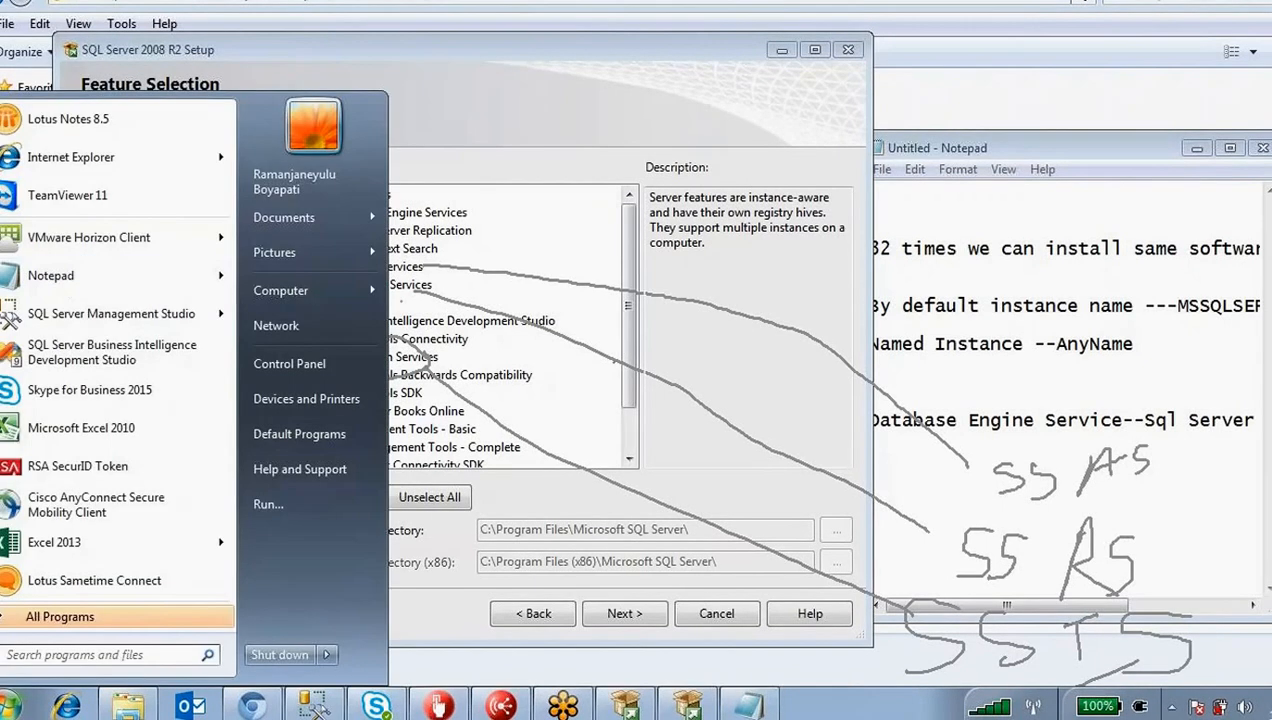
left_click(62, 280)
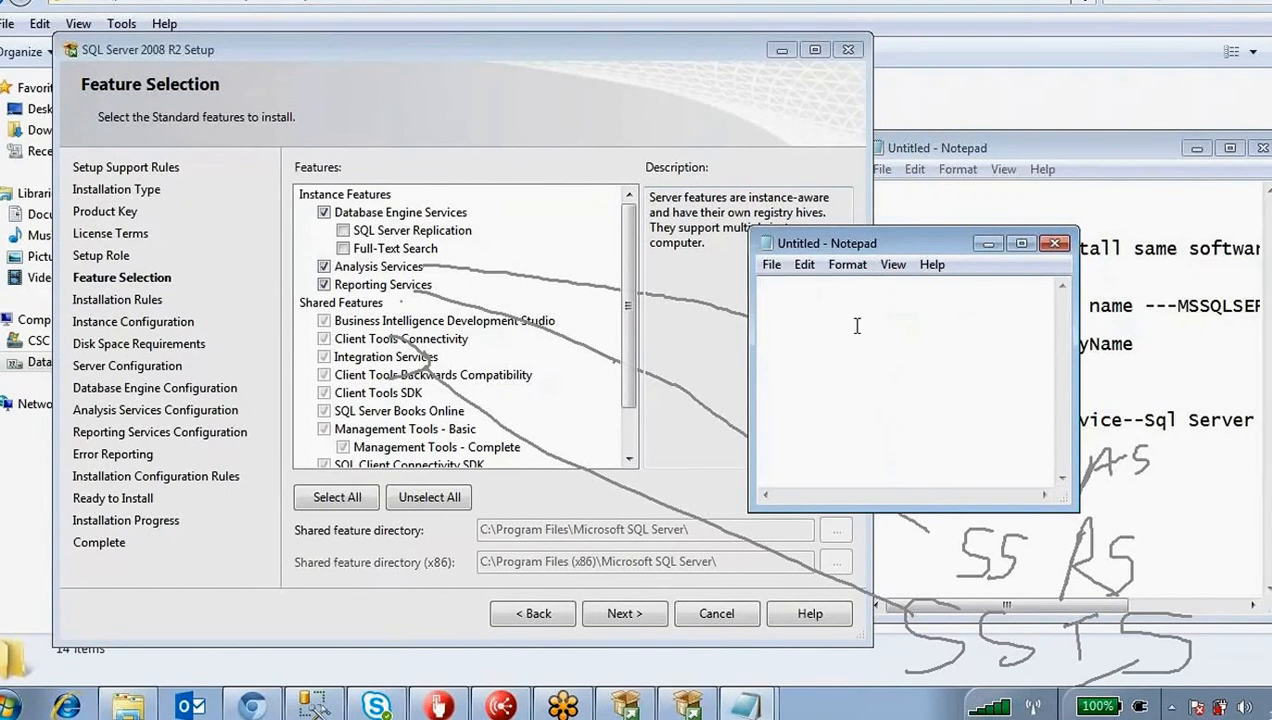
type("sql server-data")
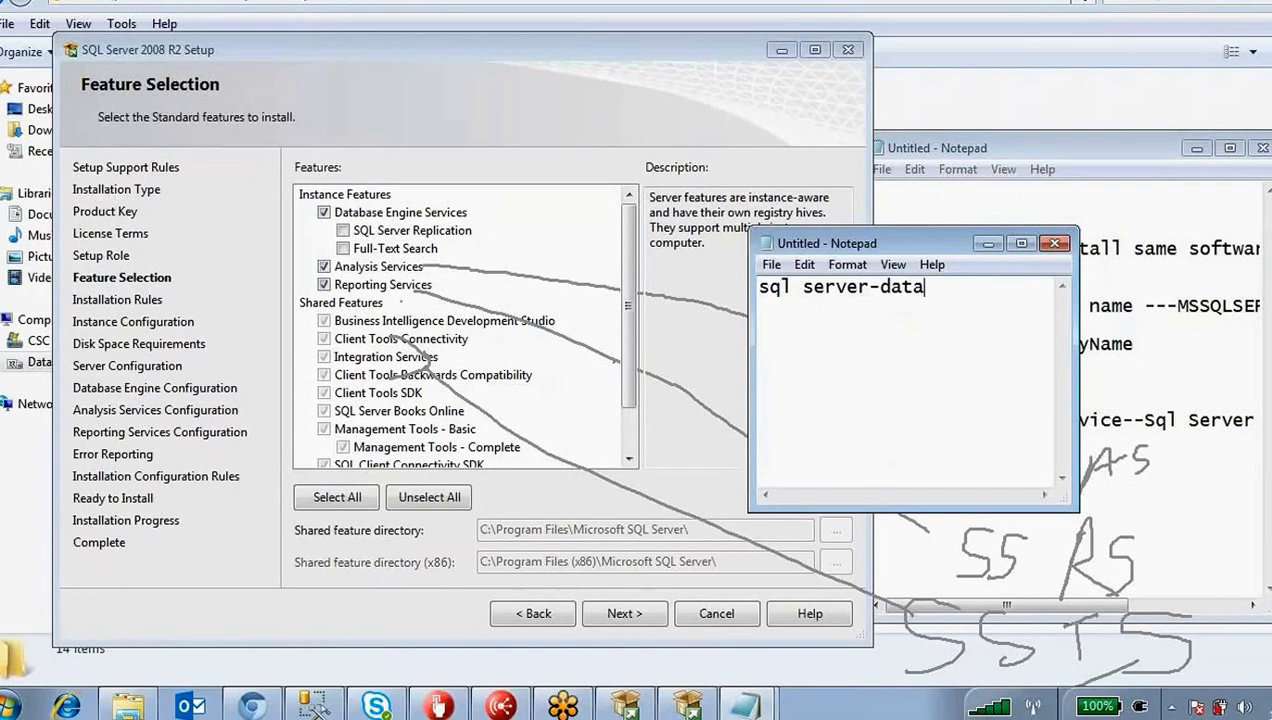
type("basee engine")
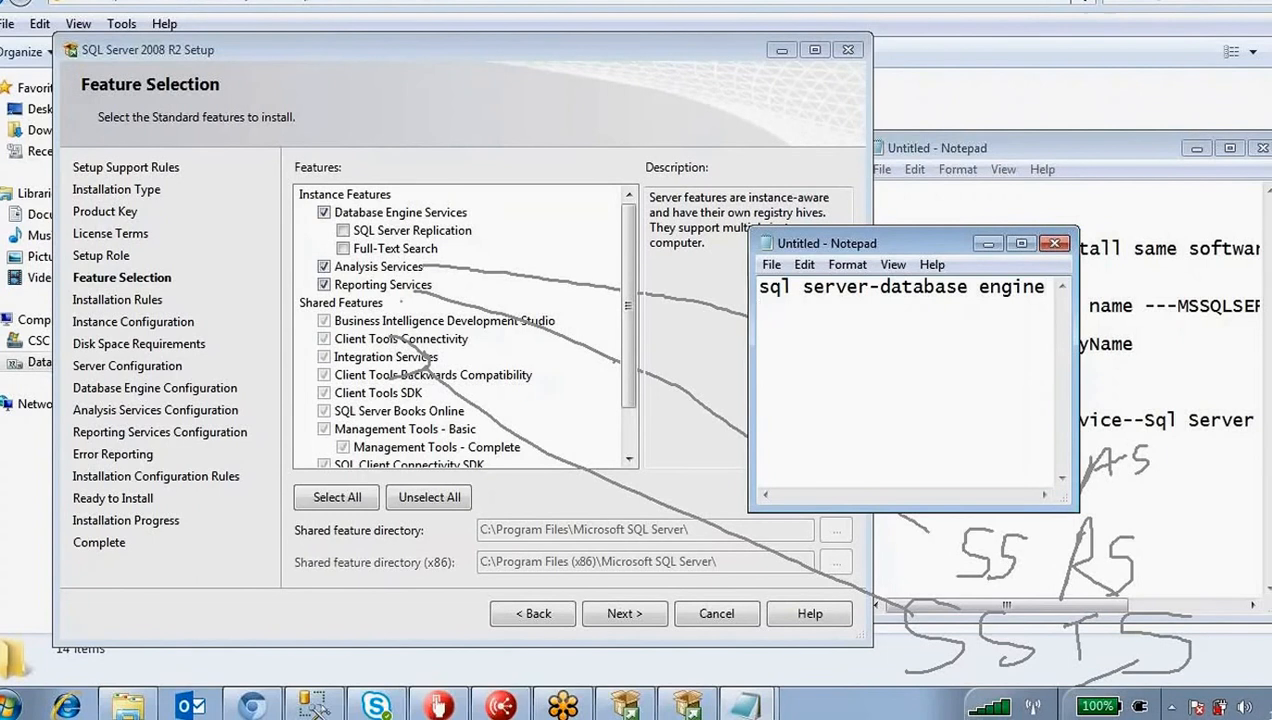
type("ssas-2nd")
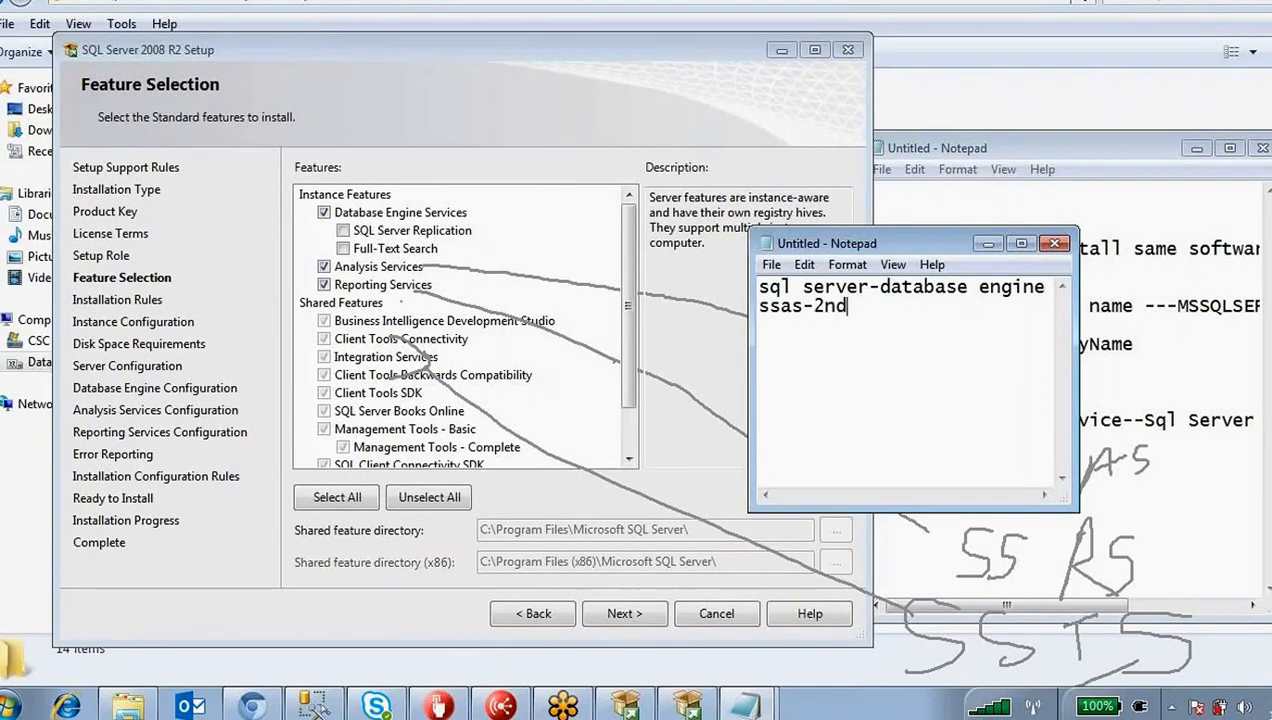
key("Return")
type("ssrs-2nd")
key("Return")
type("ssis")
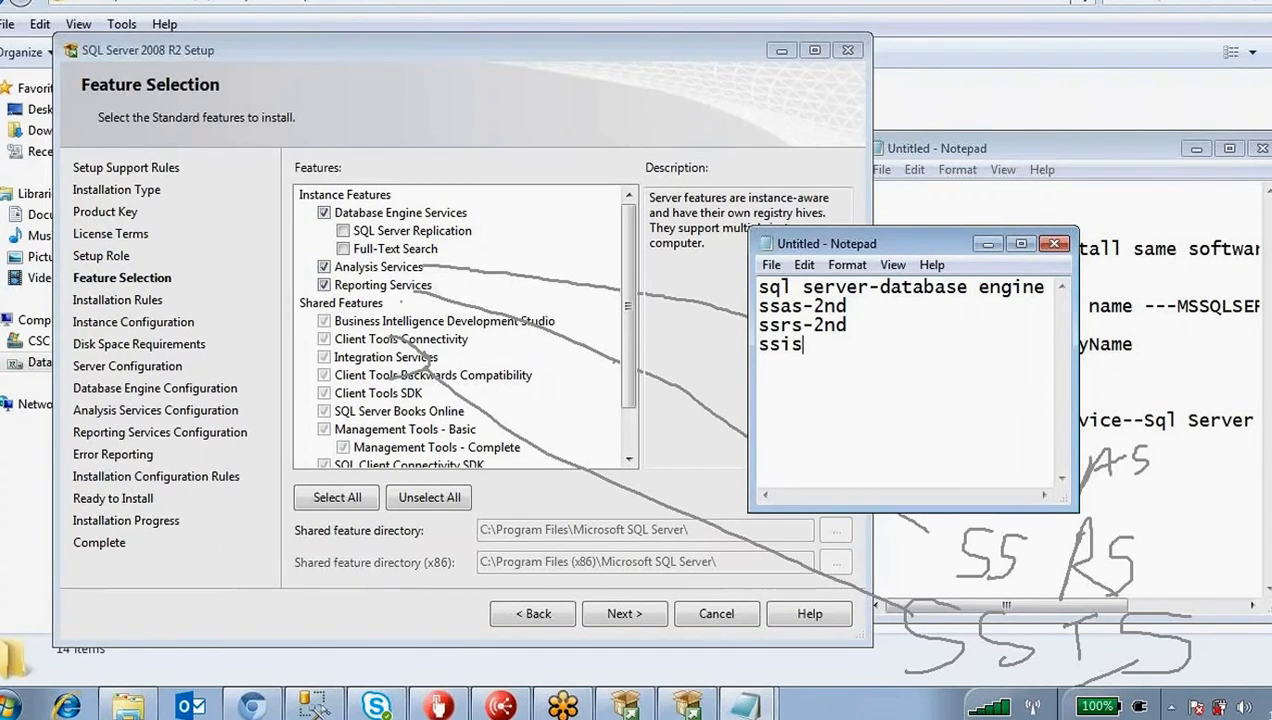
- Outline the Shared Features and Instance Features groups with the annotation pen, and clear all drawn annotations
left_click(606, 15)
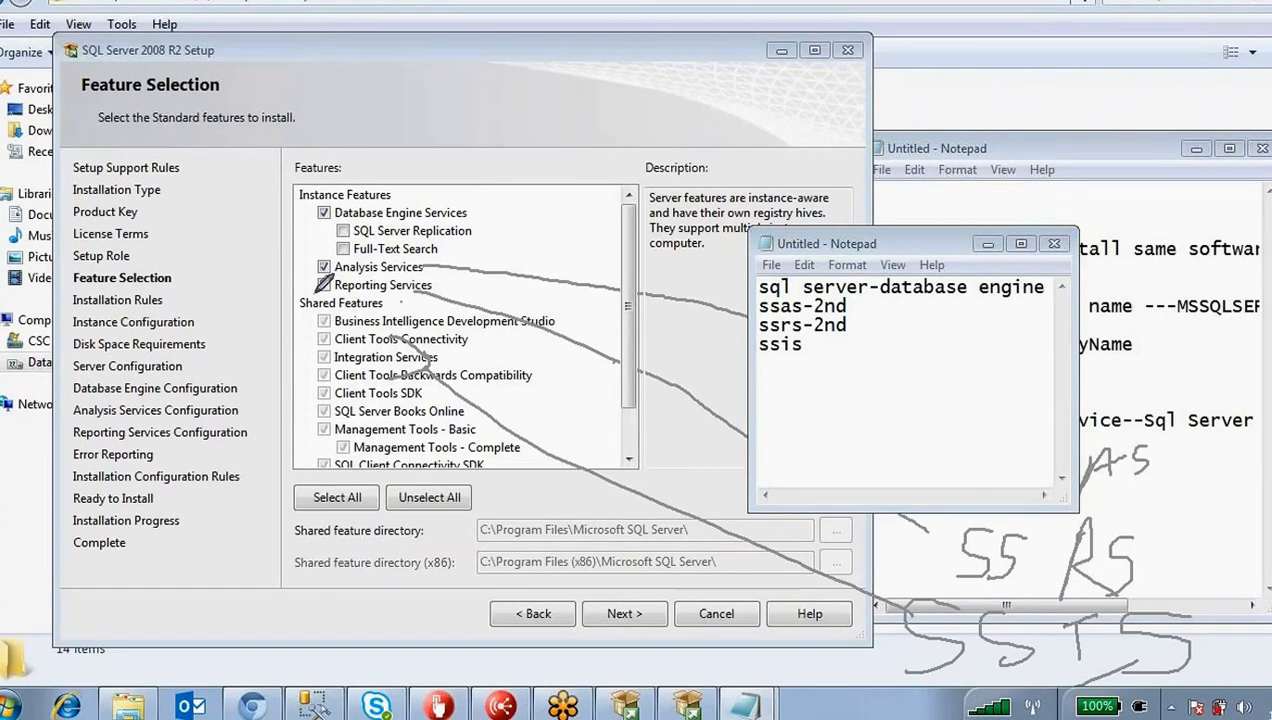
mouse_move(344, 289)
left_mouse_down()
mouse_move(582, 306)
mouse_move(568, 460)
mouse_move(302, 452)
mouse_move(288, 282)
left_mouse_up()
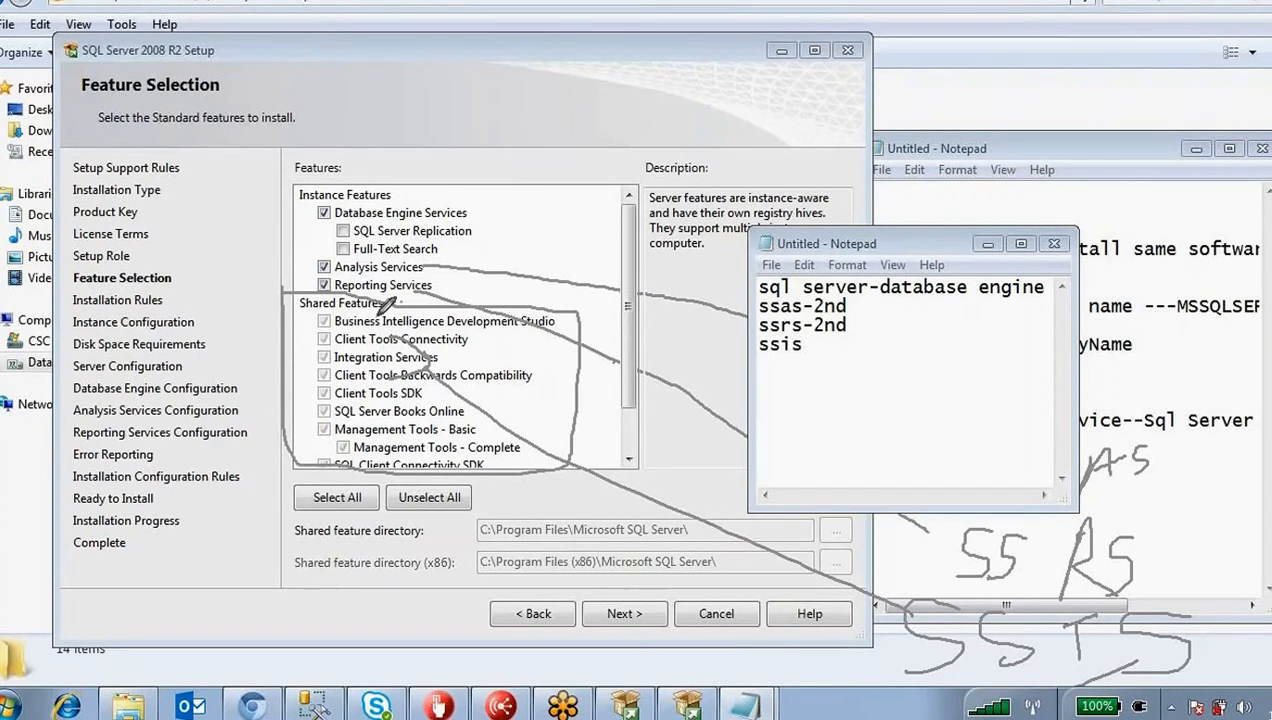
mouse_move(296, 174)
left_mouse_down()
mouse_move(328, 290)
mouse_move(400, 292)
mouse_move(465, 272)
mouse_move(493, 226)
left_mouse_up()
left_click_drag(500, 172, 299, 134)
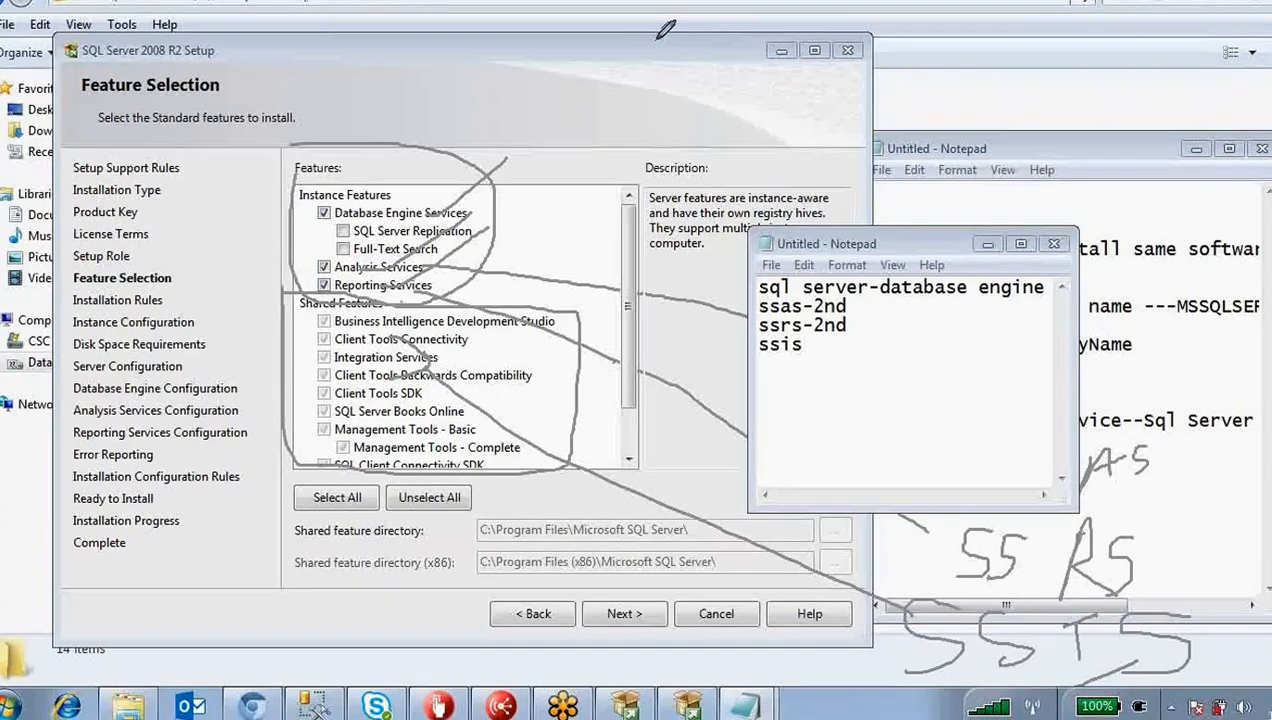
left_click(742, 21)
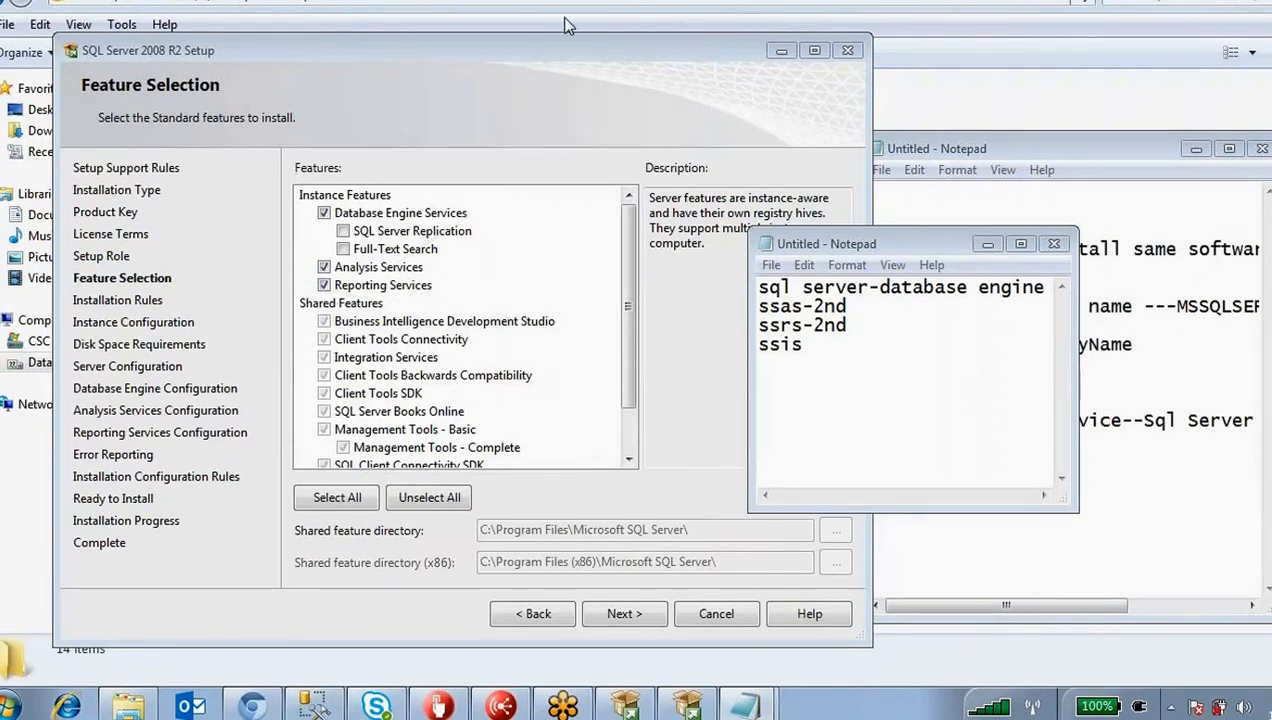
- Select all features in the setup, including SQL Server Replication and Full-Text Search
left_click(329, 502)
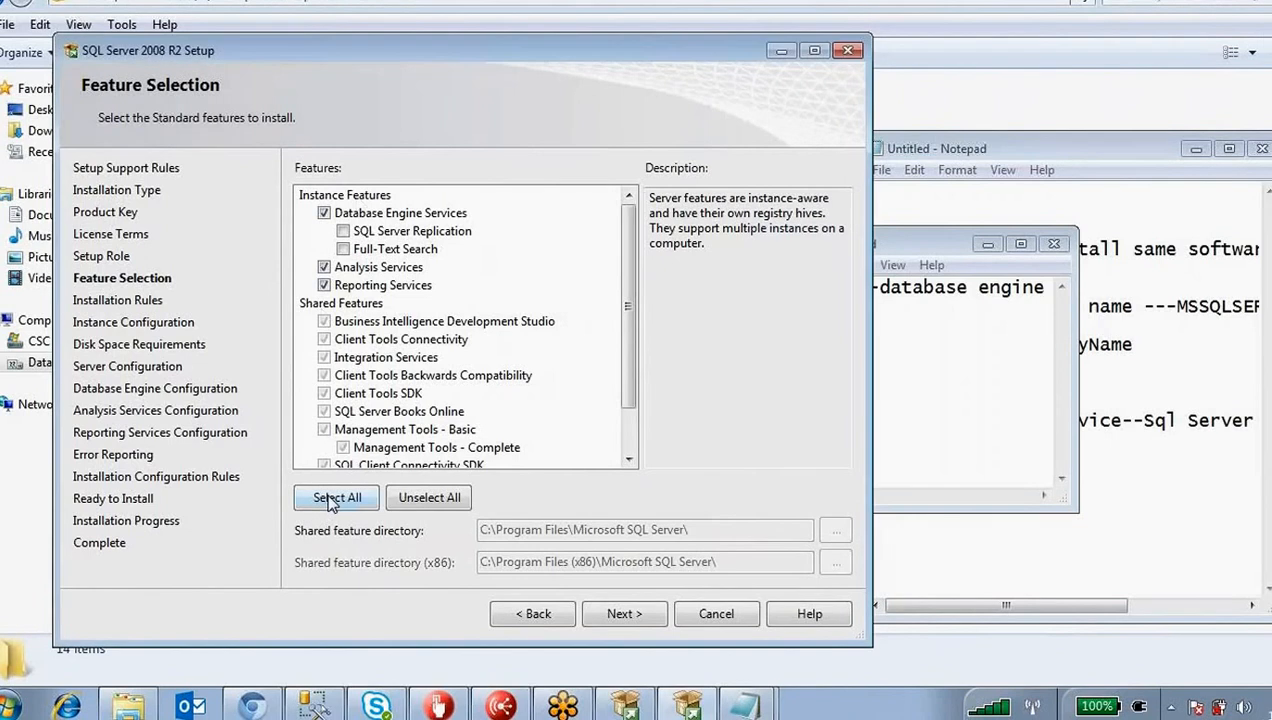
left_click(333, 500)
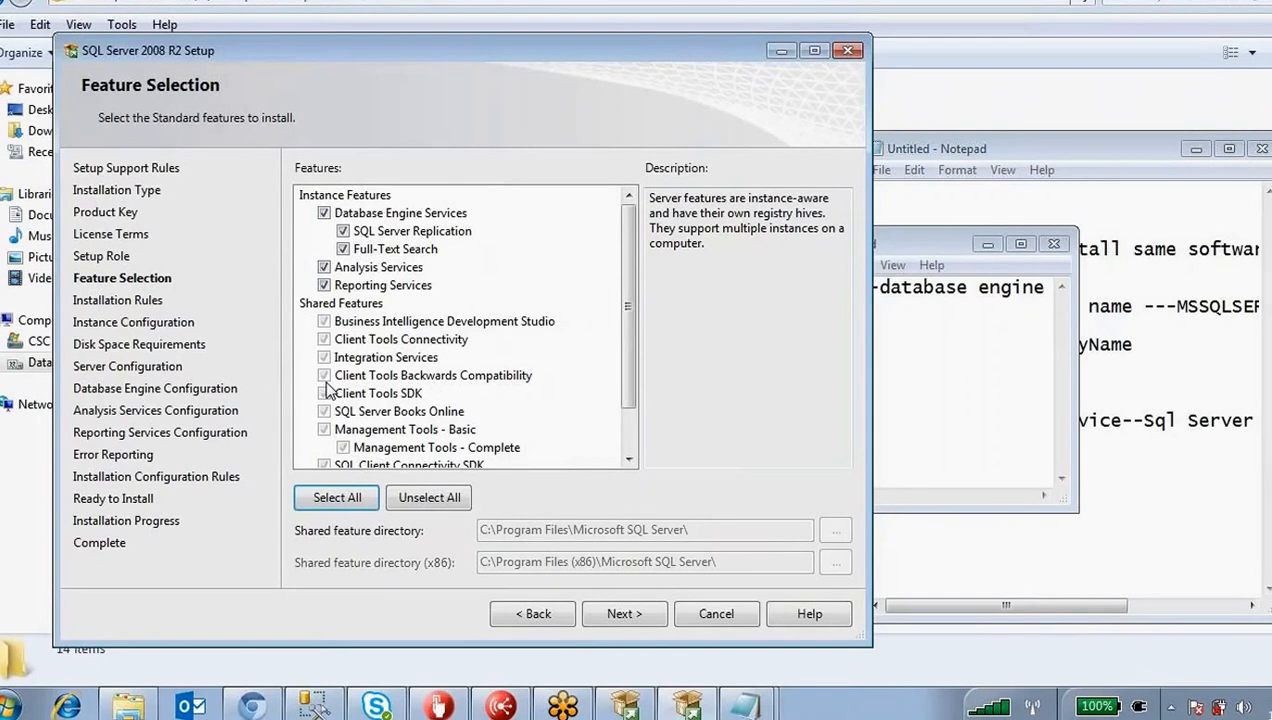
left_click(351, 503)
key("Tab")
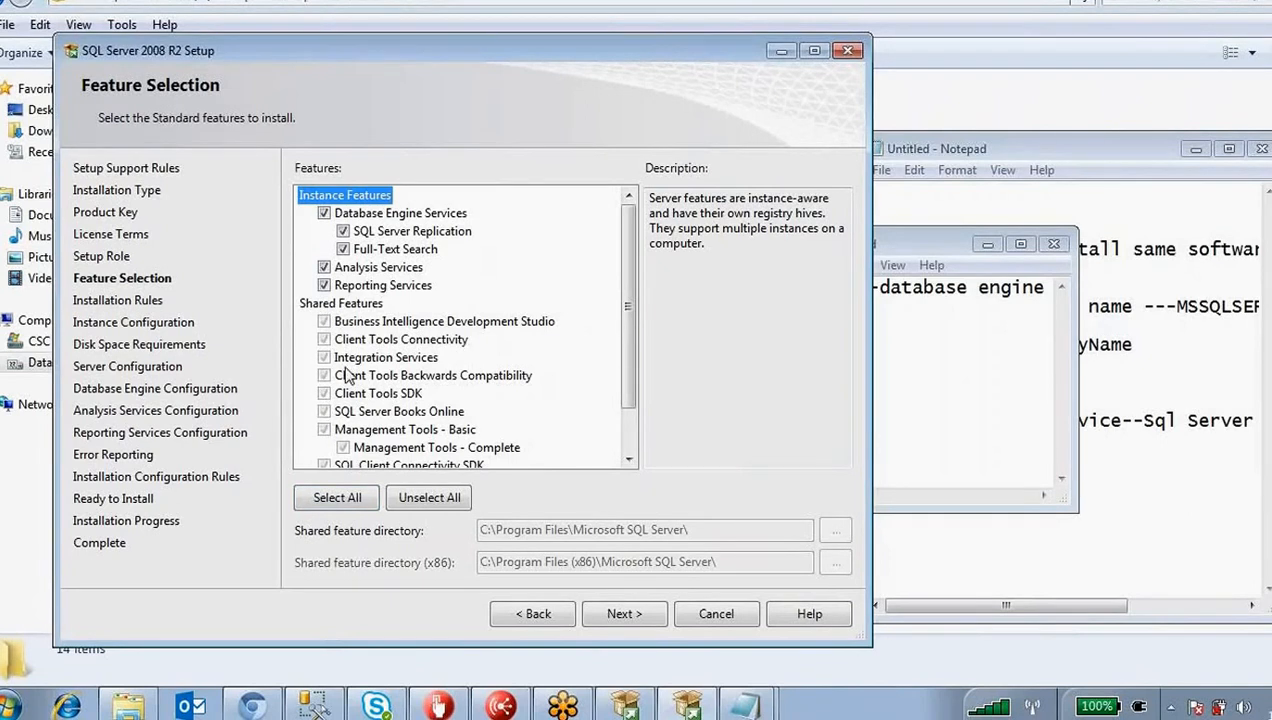
- View the Business Intelligence Development Studio description, and deselect Database Engine Services with its subfeatures, Analysis Services and Reporting Services
left_click(336, 325)
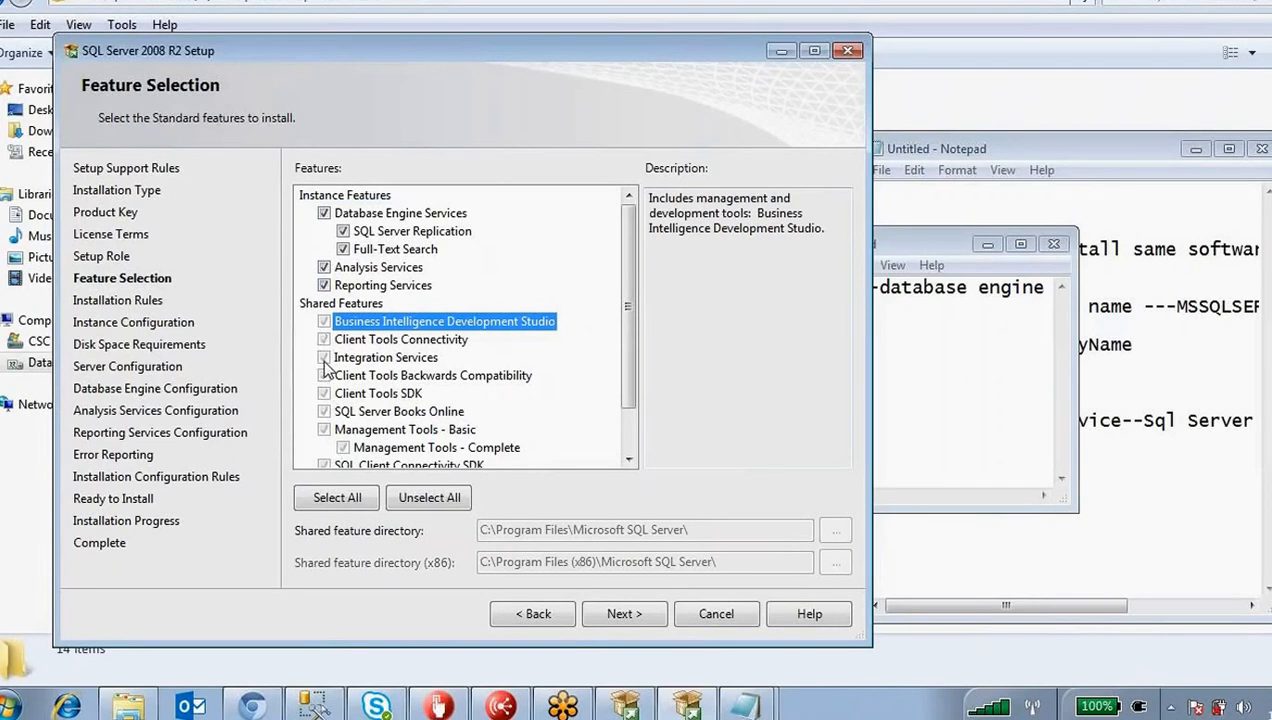
left_click(324, 214)
left_click(343, 231)
left_click(324, 267)
left_click(324, 285)
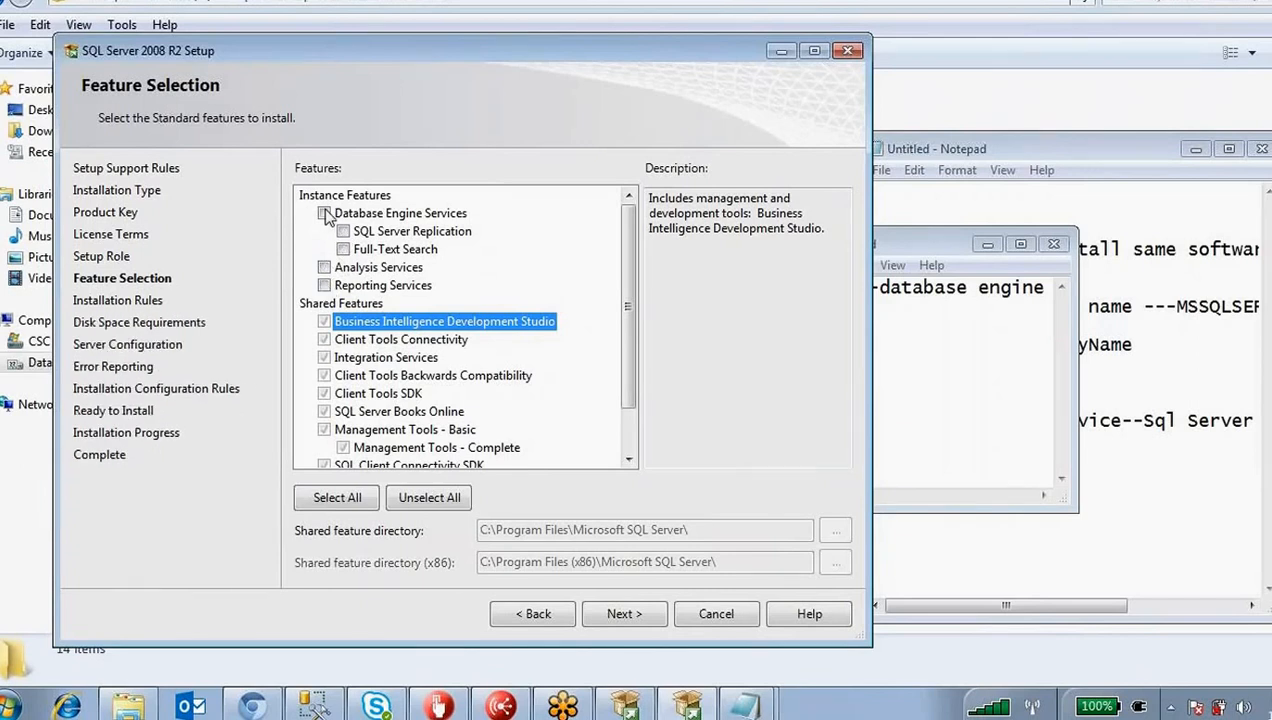
- Select Database Engine Services with SQL Server Replication and Full-Text Search, plus Analysis Services and Reporting Services
left_click(324, 213)
left_click(343, 231)
left_click(324, 267)
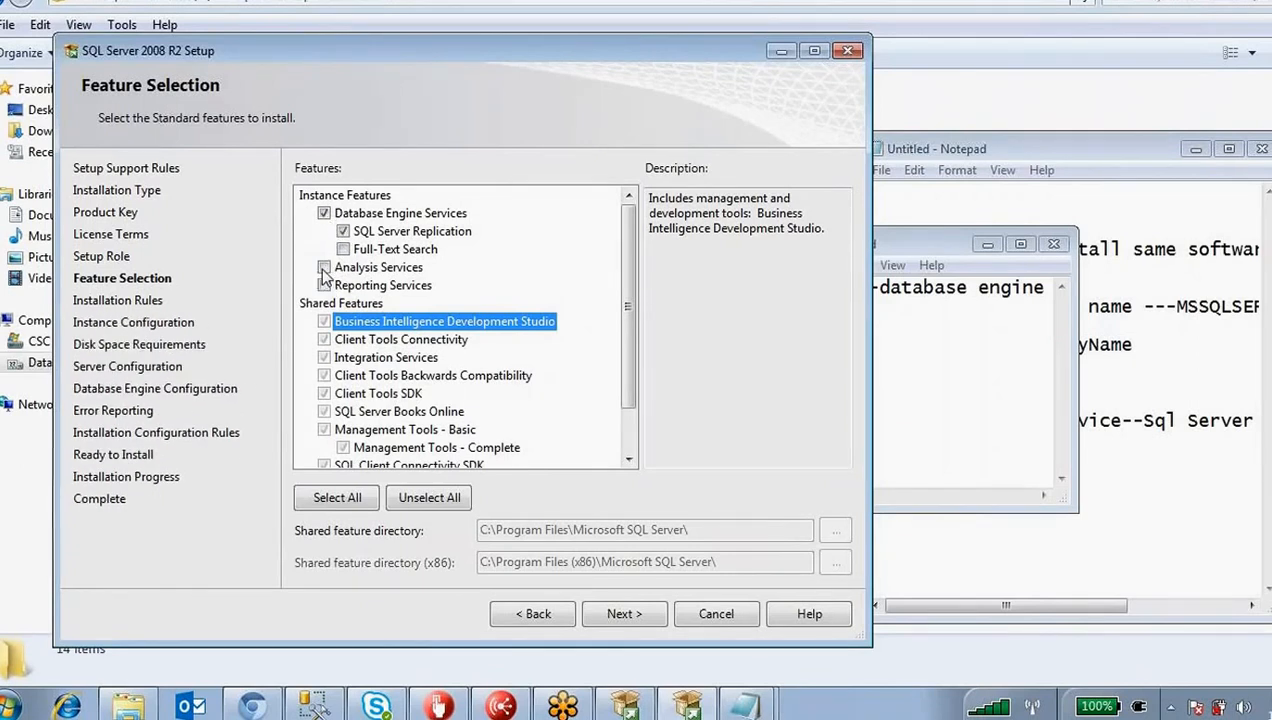
left_click(324, 285)
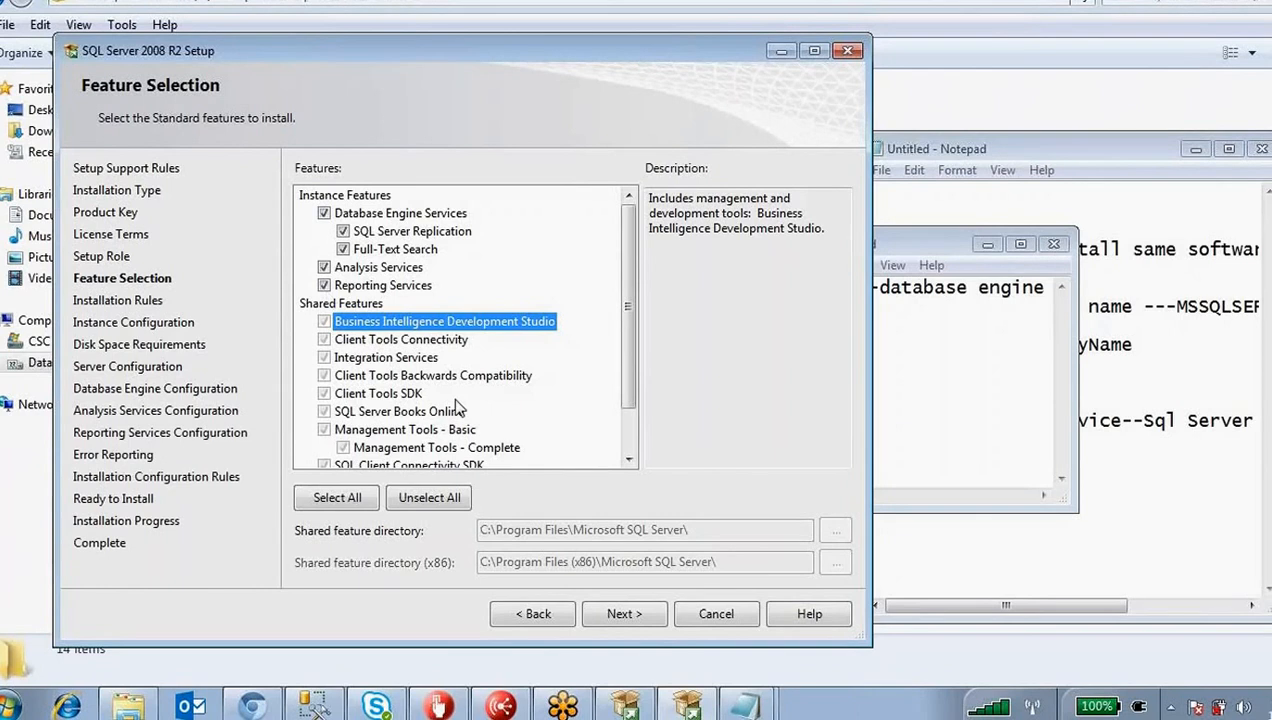
left_click(718, 429)
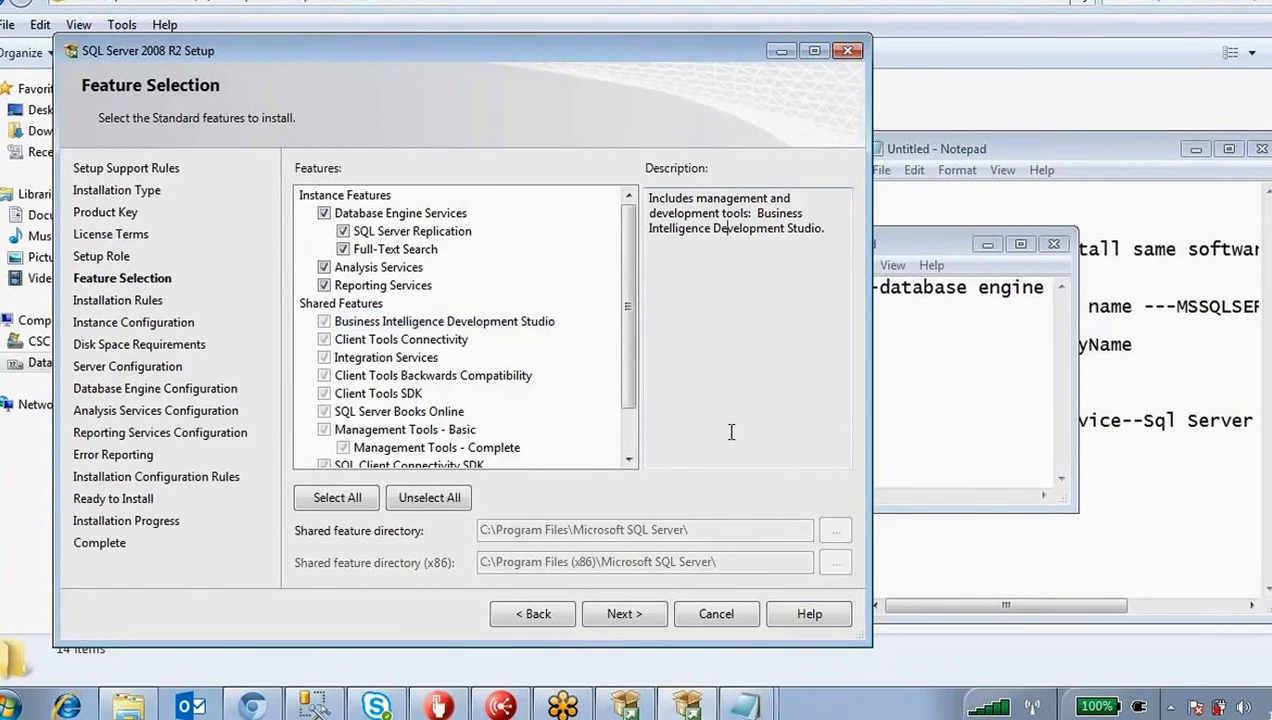
- Outline the features list and circle Select All with the annotation pen, add a handwritten note beside it, and clear the annotations
left_click(610, 18)
mouse_move(302, 142)
left_mouse_down()
mouse_move(272, 467)
mouse_move(551, 446)
mouse_move(446, 125)
mouse_move(300, 150)
left_mouse_up()
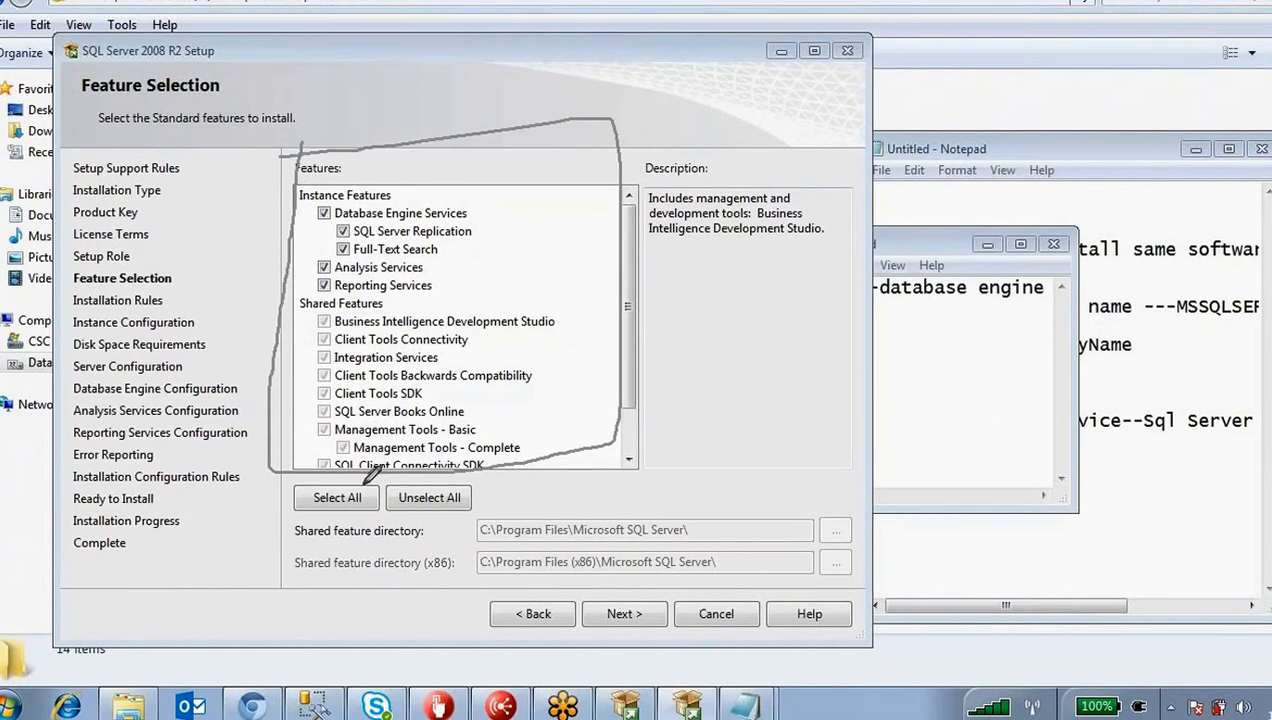
mouse_move(366, 478)
left_mouse_down()
mouse_move(312, 464)
mouse_move(372, 505)
left_mouse_up()
mouse_move(702, 408)
left_mouse_down()
mouse_move(762, 392)
mouse_move(838, 341)
mouse_move(846, 383)
mouse_move(898, 402)
mouse_move(1030, 398)
mouse_move(1036, 425)
left_mouse_up()
left_click_drag(928, 410, 982, 406)
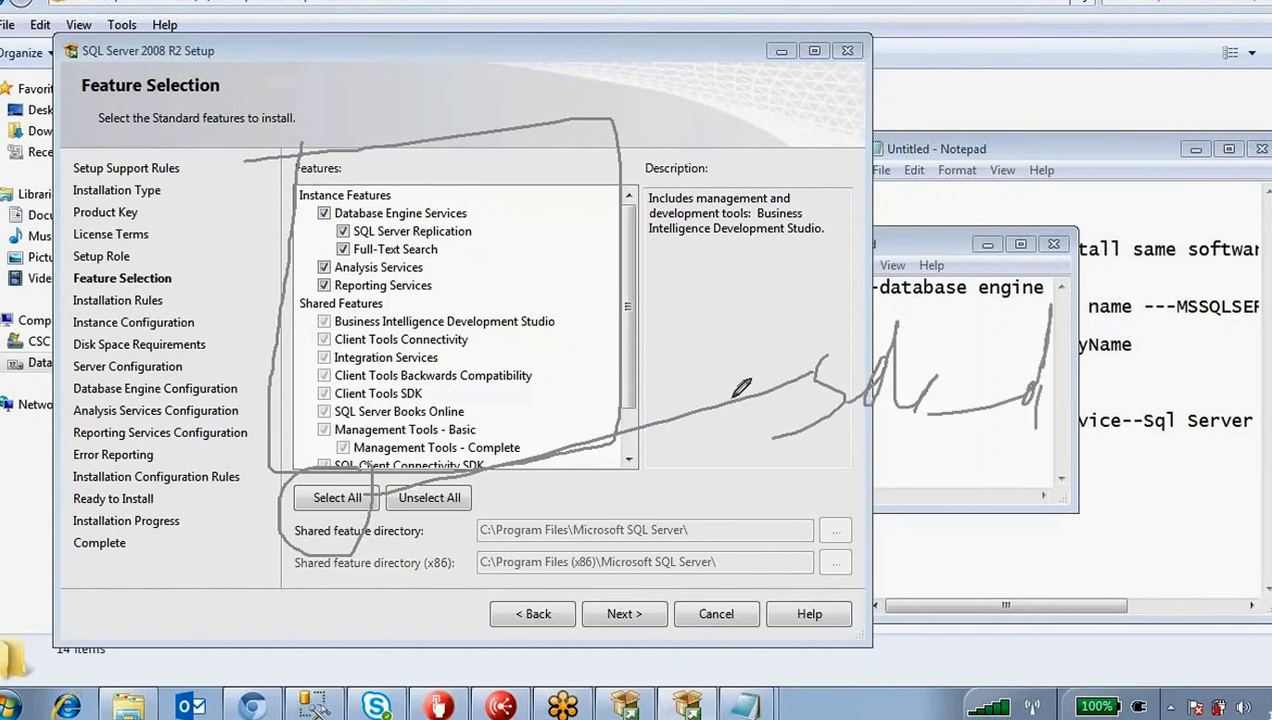
left_click(735, 16)
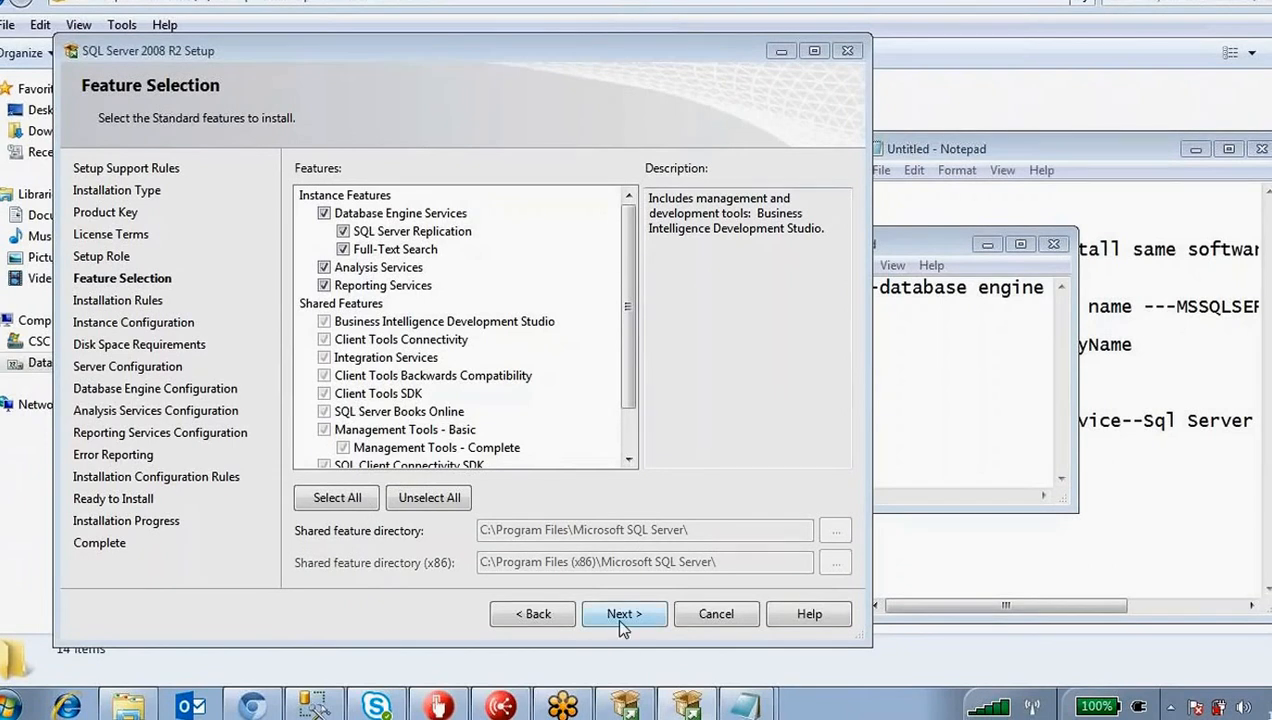
- Circle the shared features and the shared feature directory path, mark the path with an arrow, and continue to the Installation Rules page
left_click(603, 22)
mouse_move(693, 508)
left_mouse_down()
mouse_move(670, 498)
mouse_move(475, 528)
mouse_move(605, 542)
mouse_move(708, 515)
mouse_move(698, 502)
left_mouse_up()
mouse_move(362, 300)
left_mouse_down()
mouse_move(305, 352)
mouse_move(495, 410)
mouse_move(462, 316)
mouse_move(372, 300)
left_mouse_up()
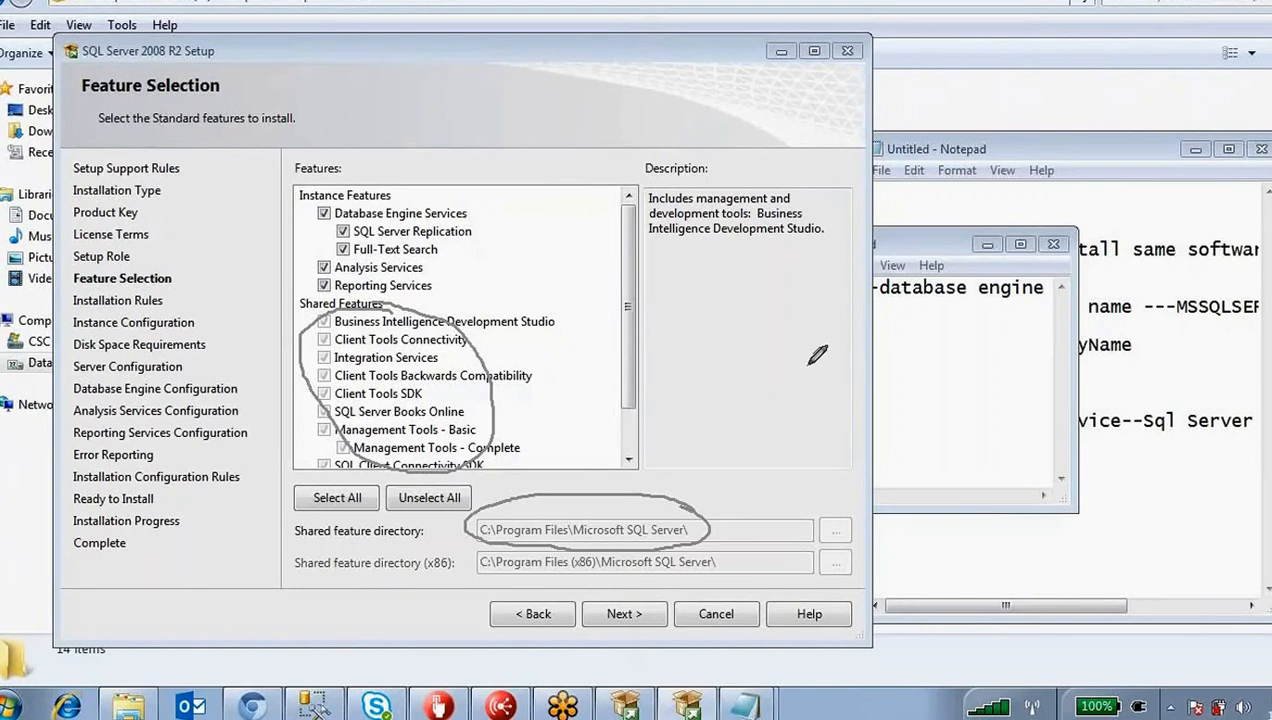
left_click_drag(806, 365, 683, 508)
left_click_drag(694, 430, 760, 500)
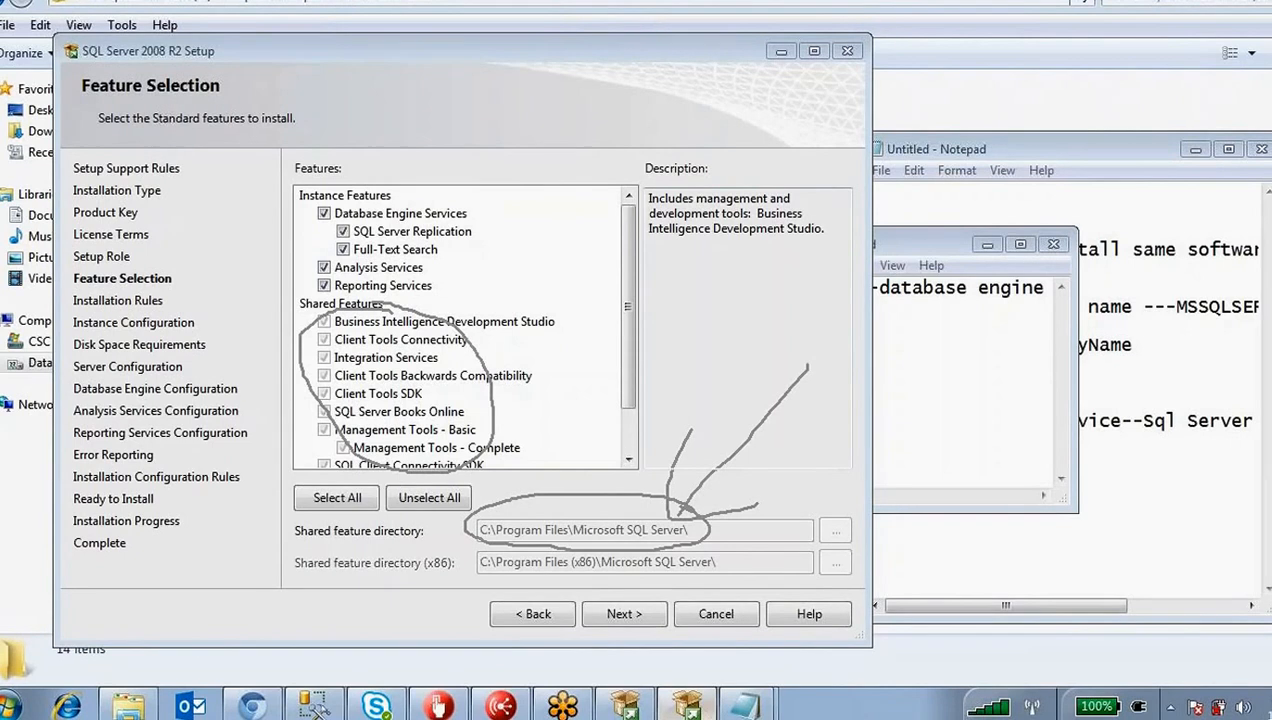
left_click(637, 614)
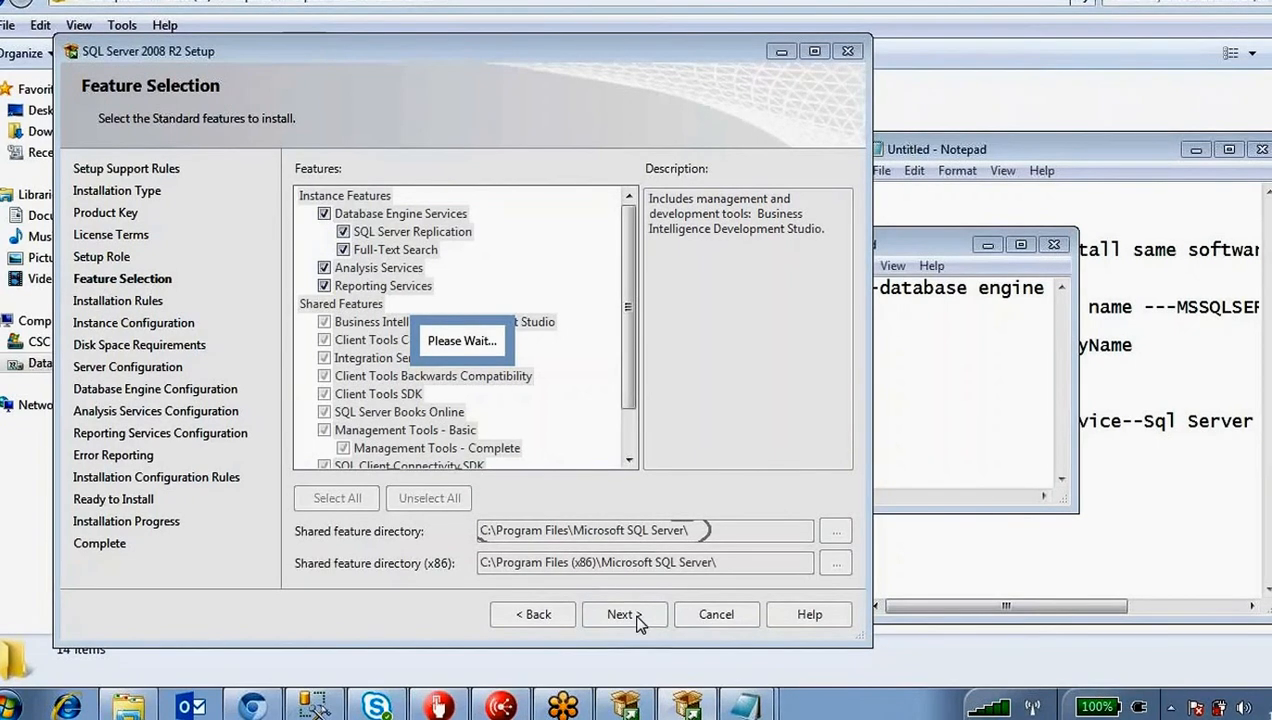
- Switch to the Chrome browser and open the author's MSBI blog on blogspot.in
left_click(252, 706)
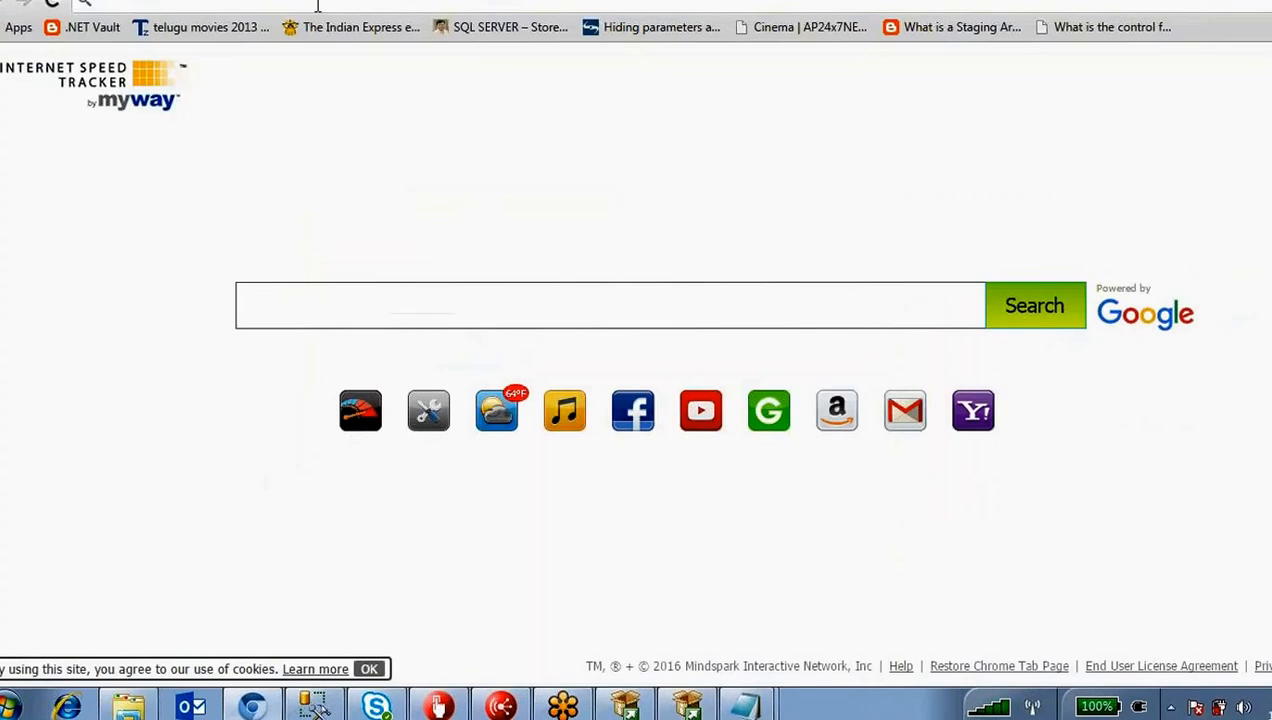
left_click(318, 6)
type("boyapati-msbi.blogspot.in")
key("Return")
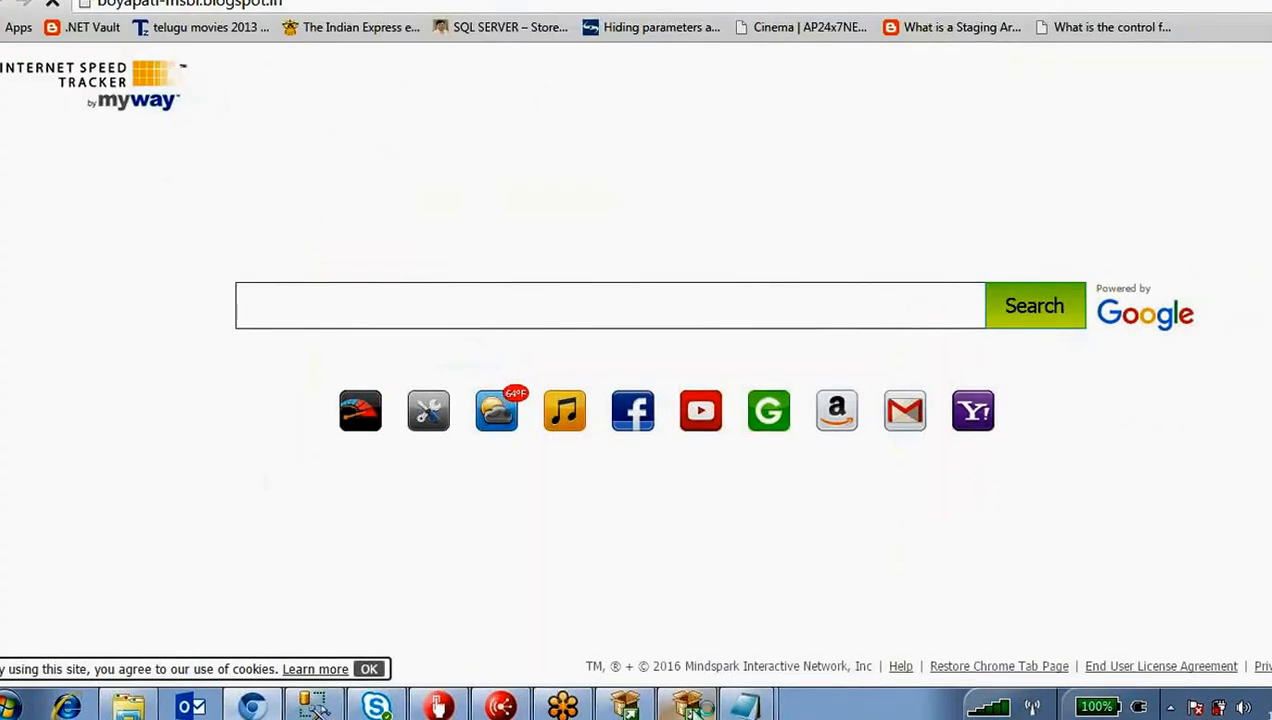
- Return to SQL Server 2008 R2 Setup, review the detailed installation rules list, and continue to the Instance Configuration page
left_click(688, 706)
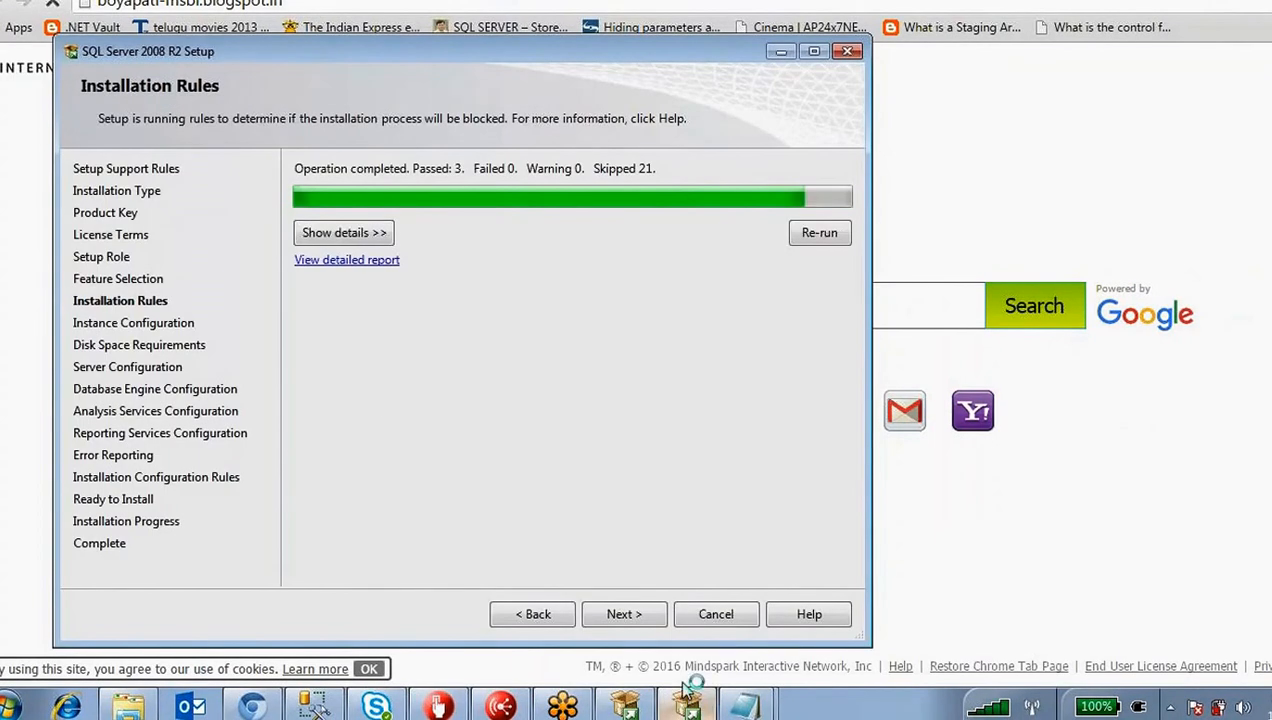
left_click(376, 233)
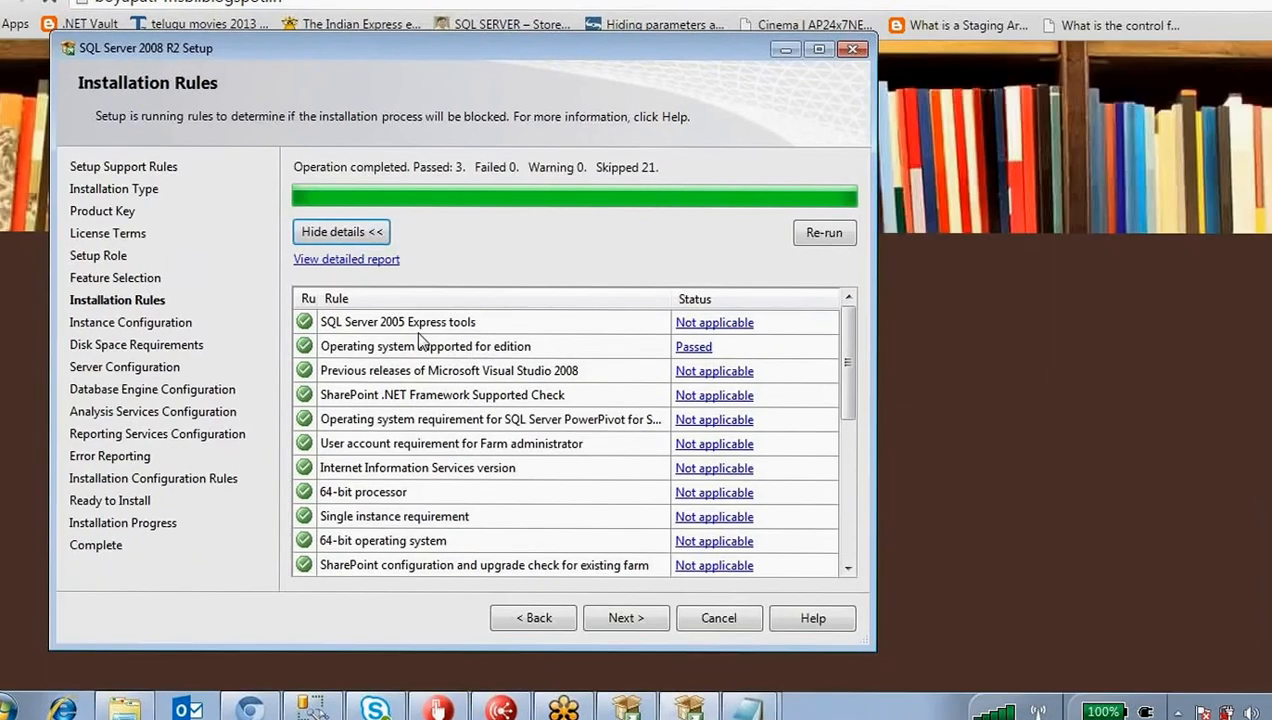
scroll(837, 392, "down", 1)
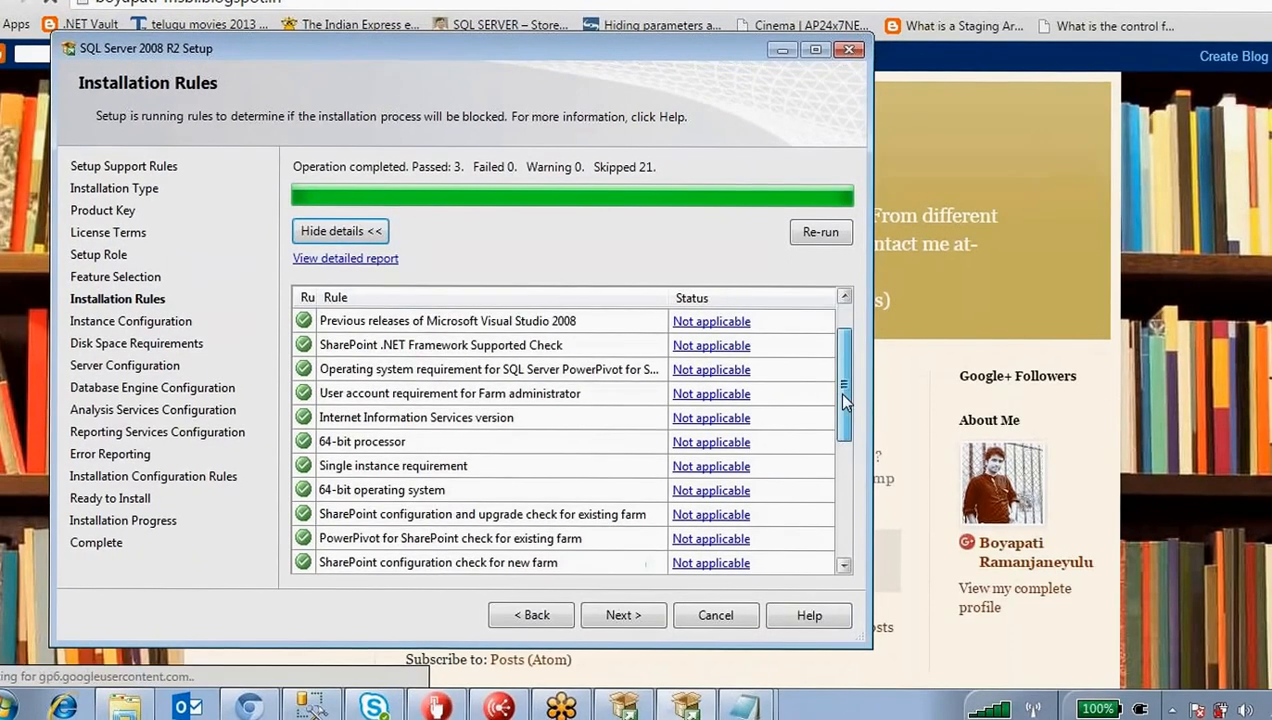
scroll(843, 408, "down", 1)
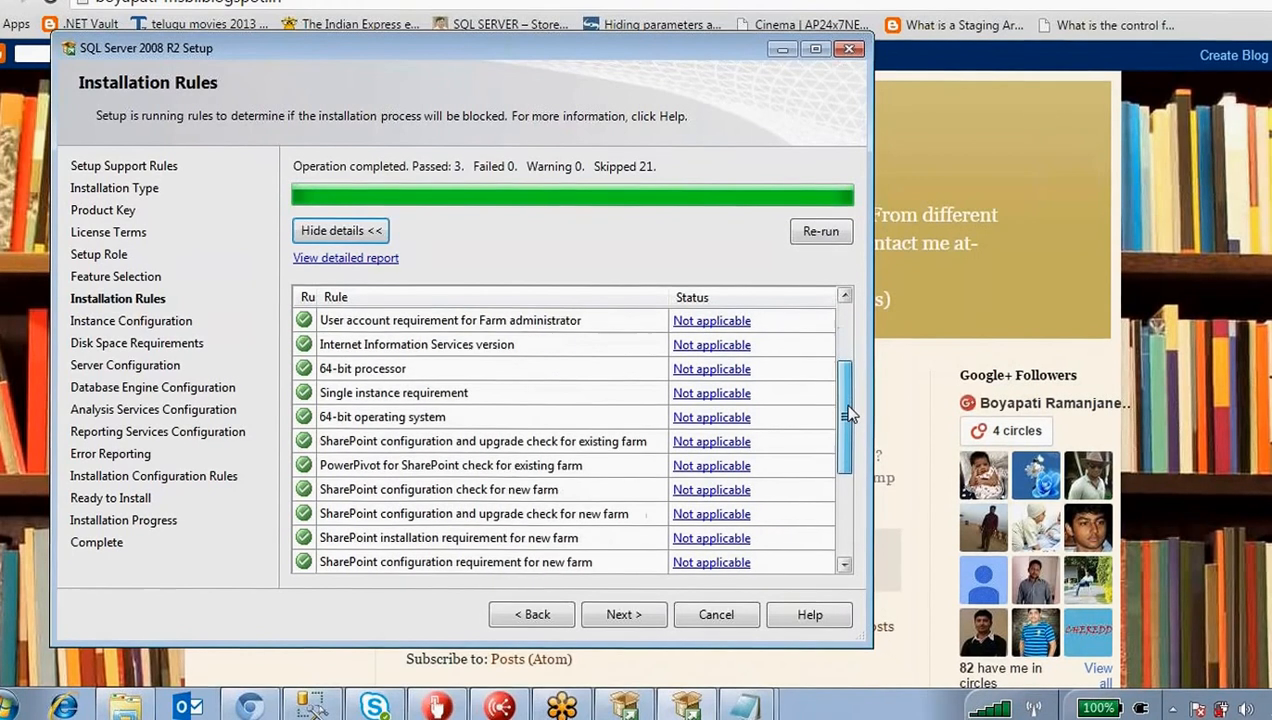
left_click_drag(848, 415, 848, 458)
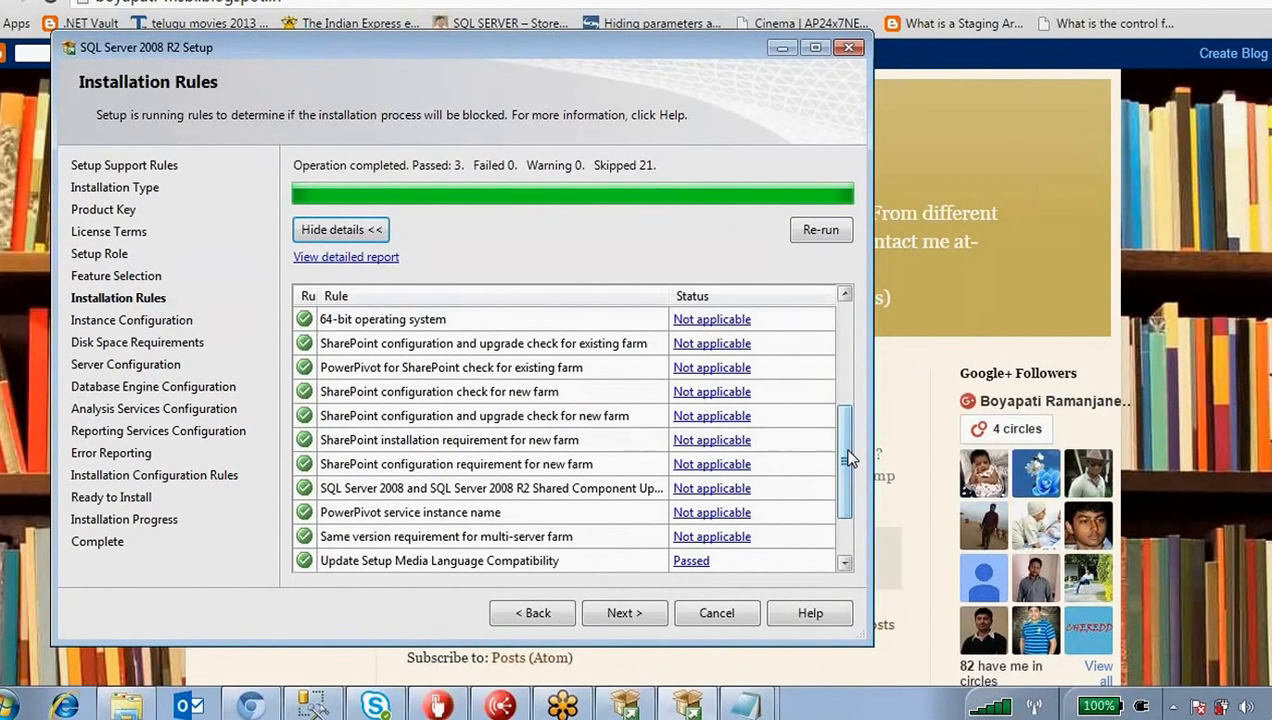
left_click_drag(848, 458, 848, 490)
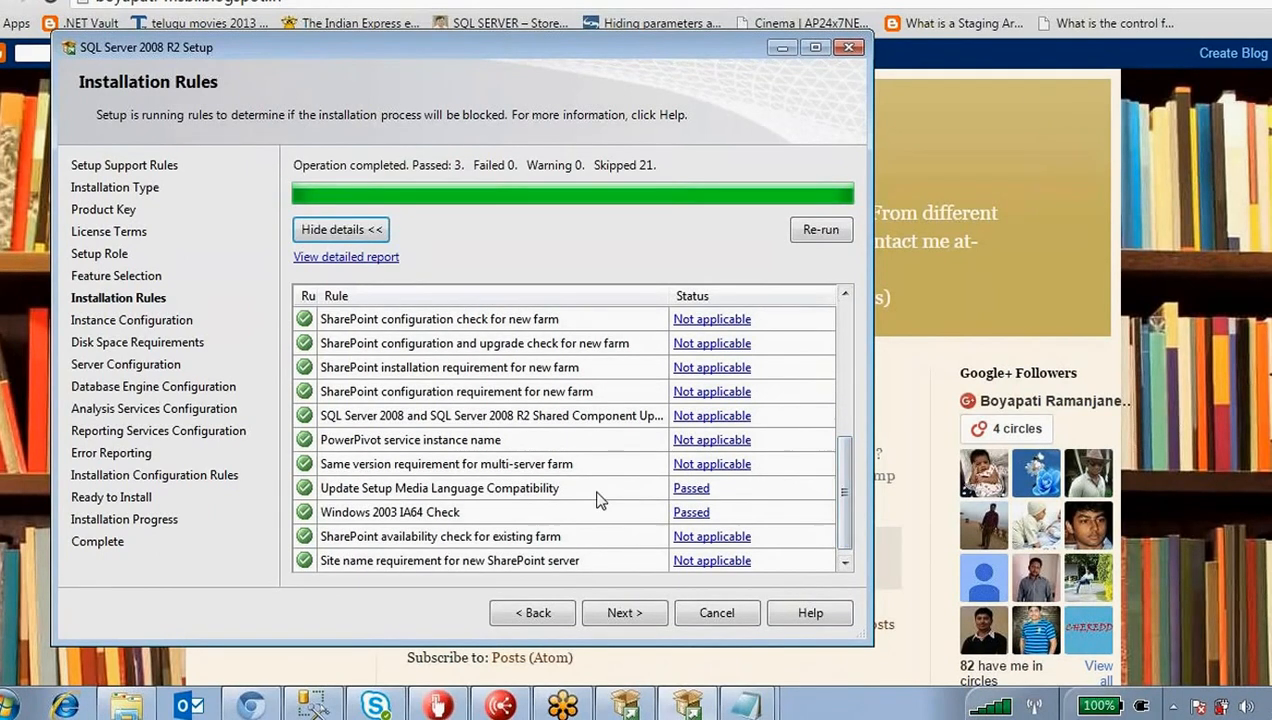
left_click(634, 615)
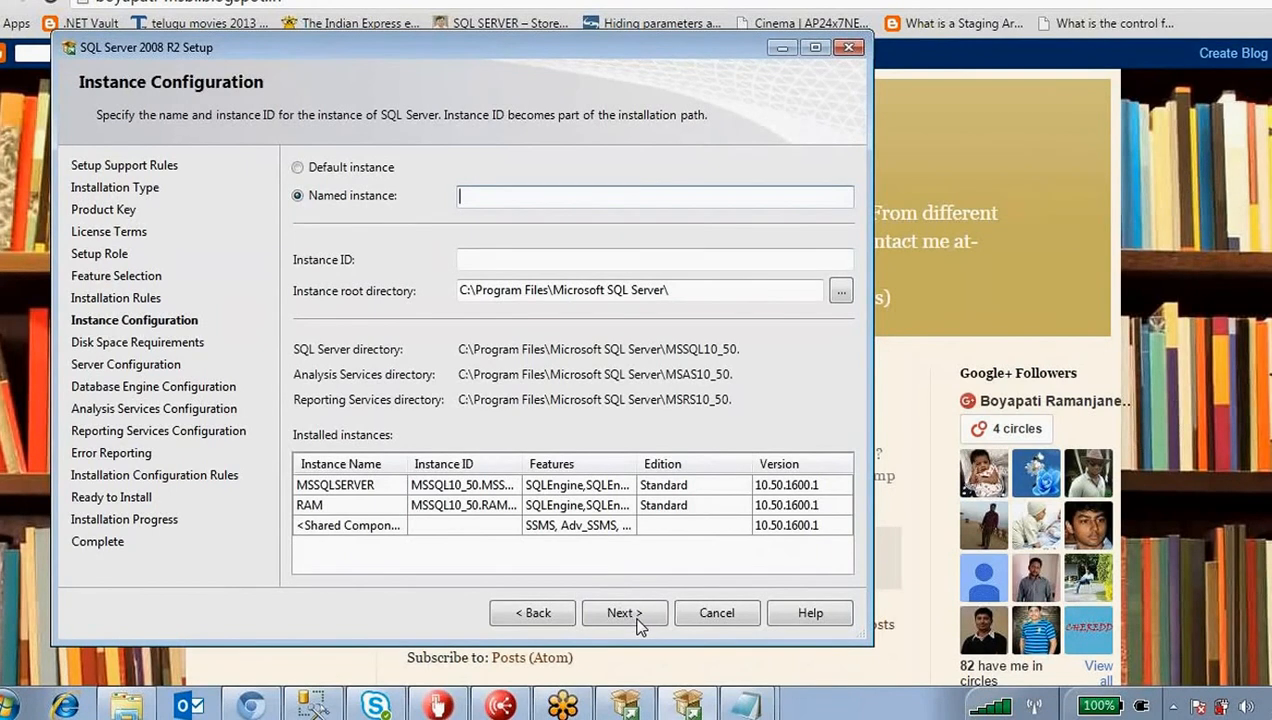
- Compare the default and named instance options, and try to continue with the default instance and instance ID MSSQLSERVER
left_click(297, 167)
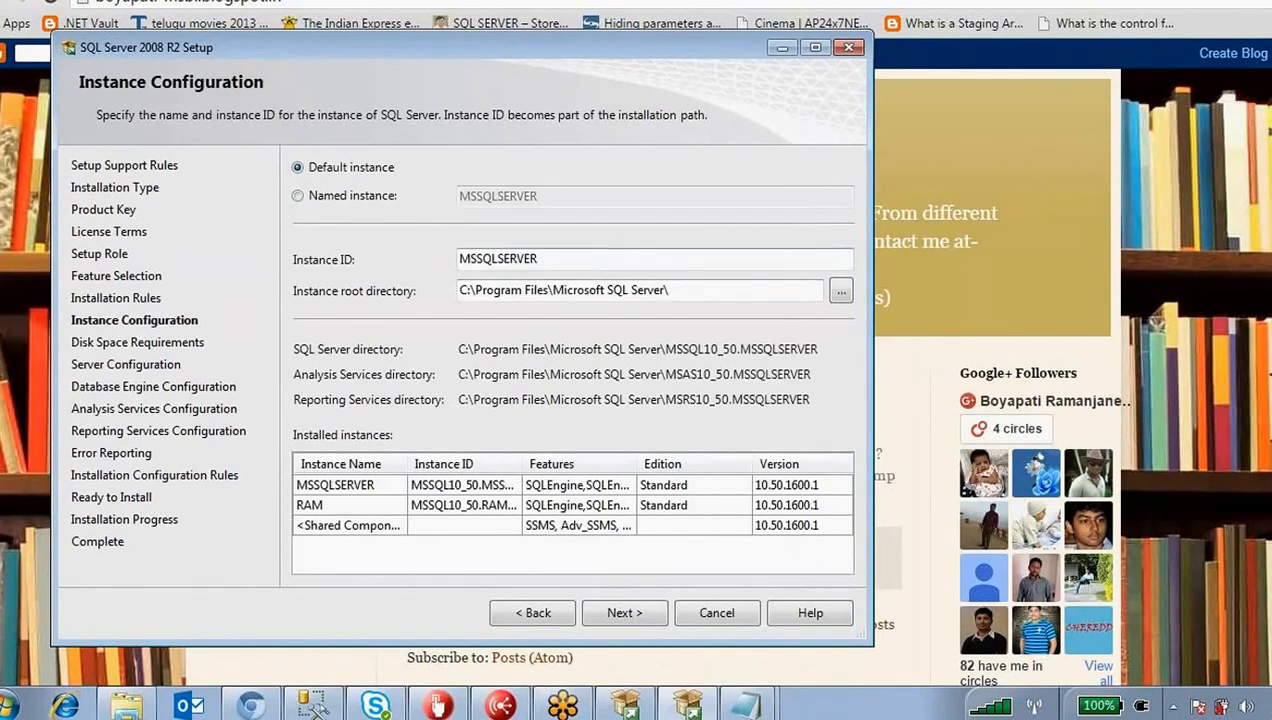
left_click_drag(560, 262, 432, 241)
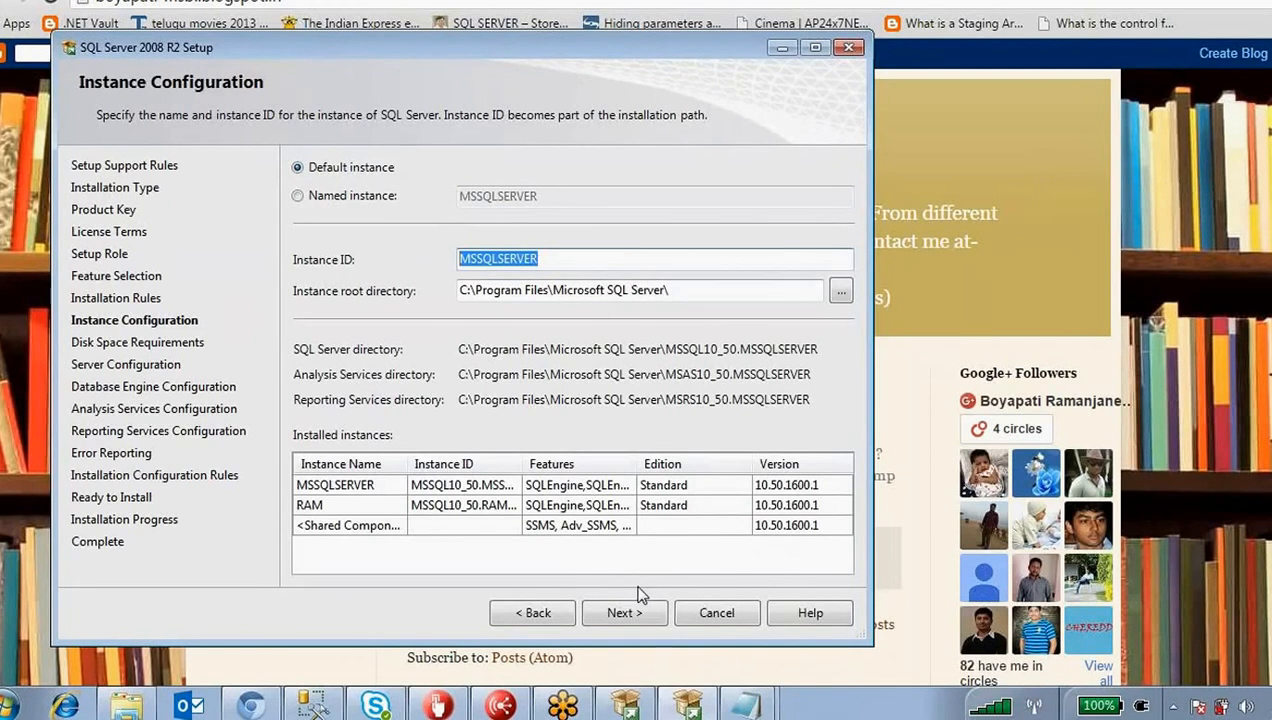
left_click(551, 261)
left_click_drag(551, 261, 452, 258)
left_click(303, 198)
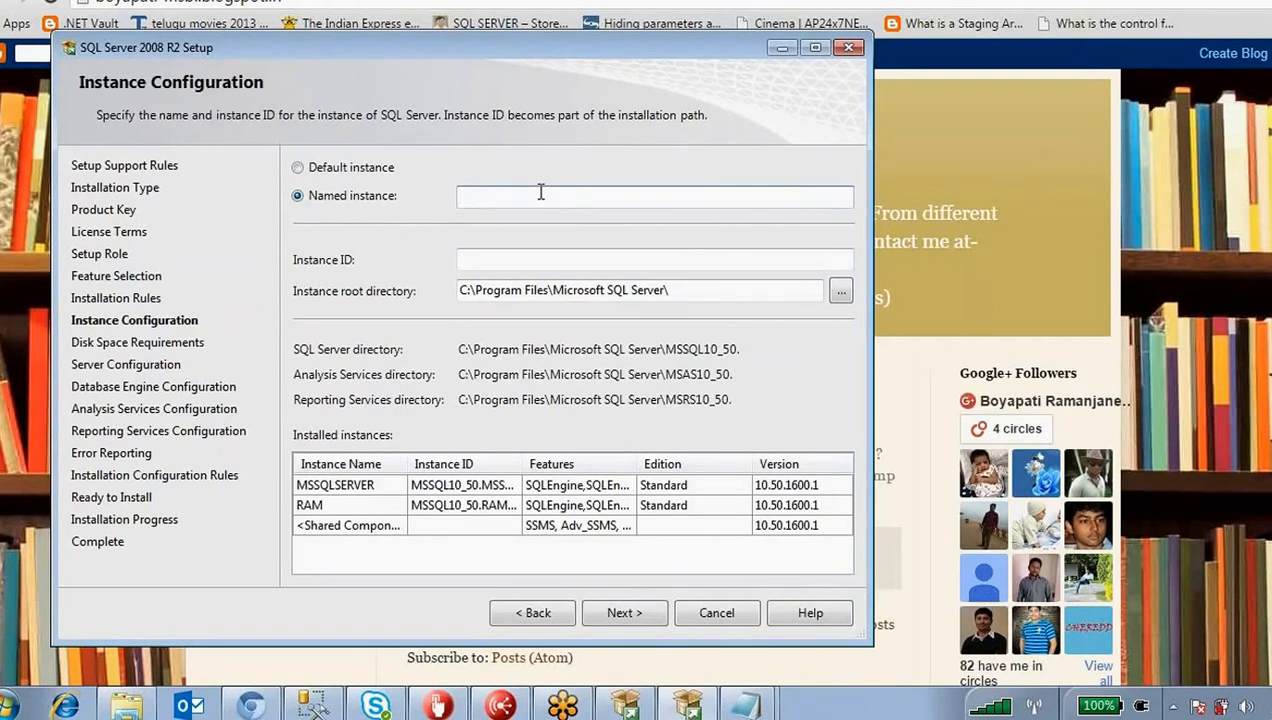
left_click(308, 170)
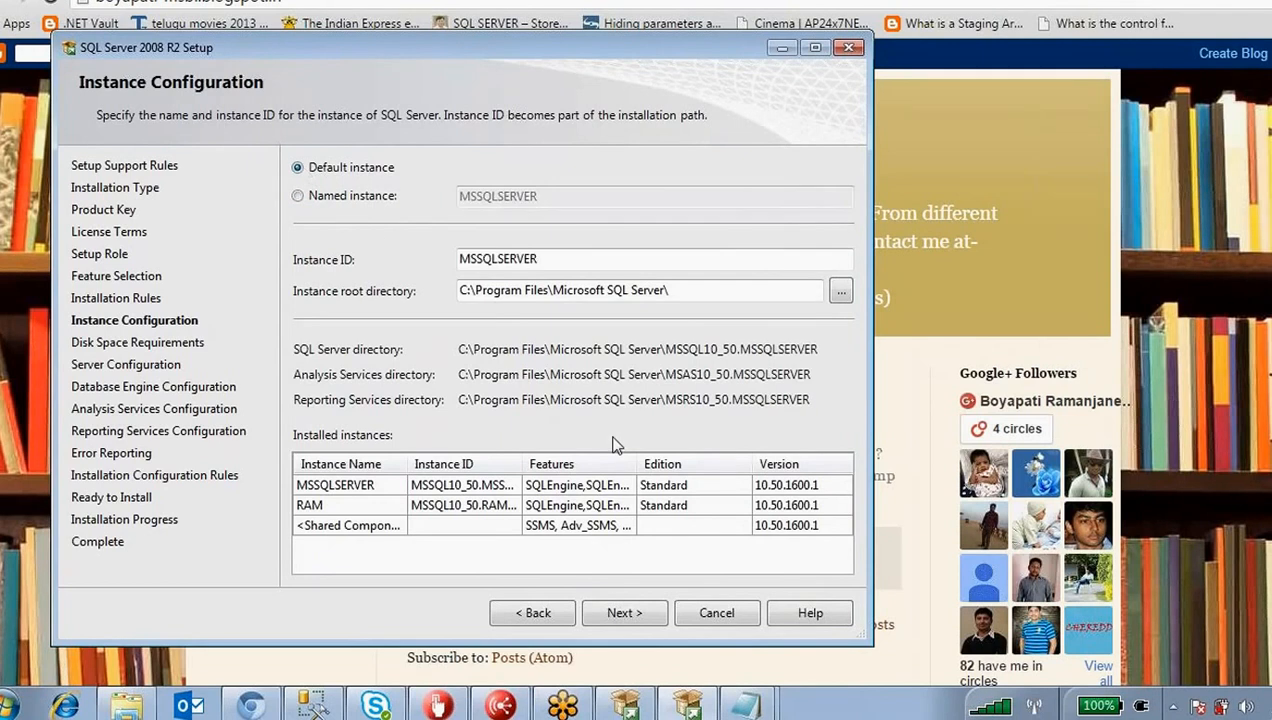
left_click(634, 614)
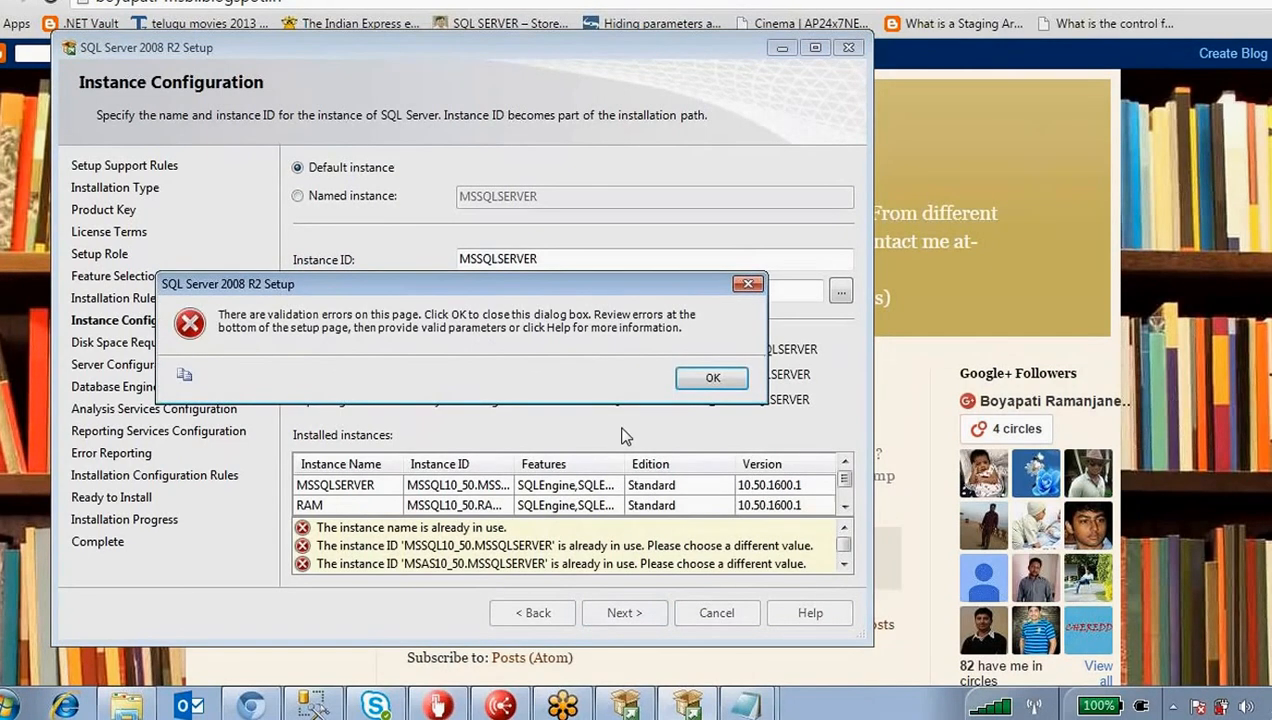
left_click(711, 377)
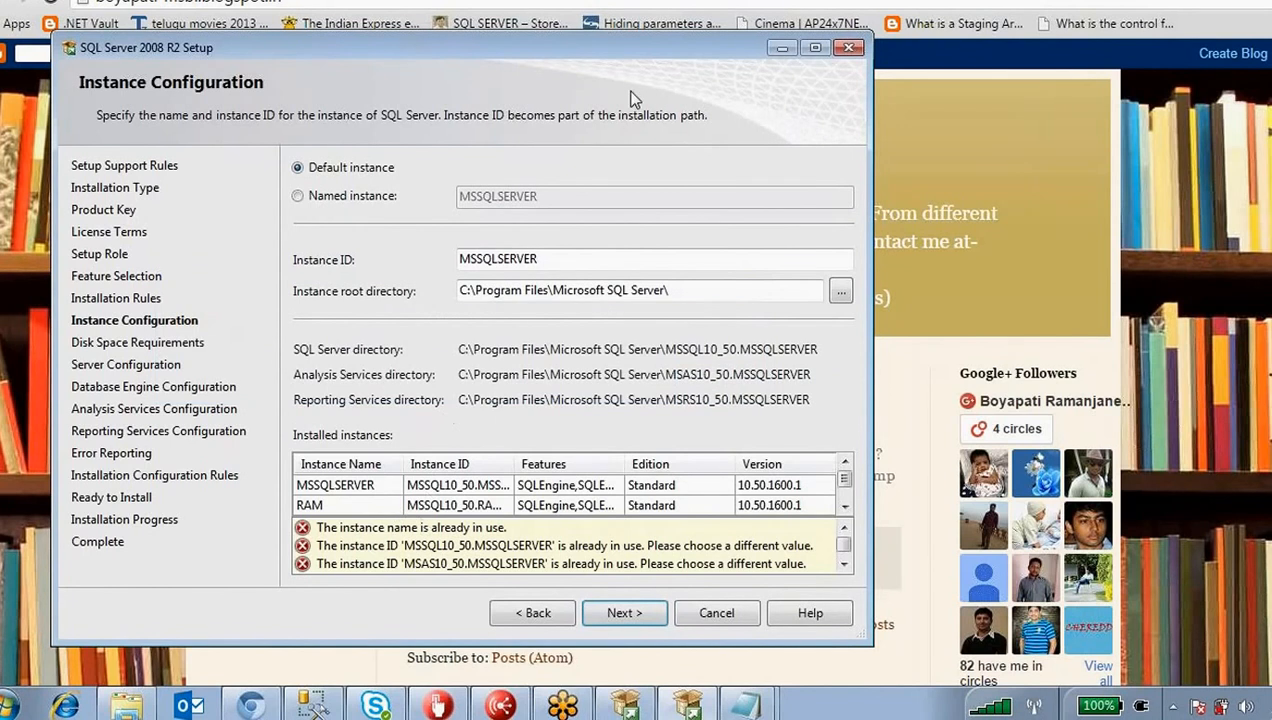
- Circle the instance name error with the annotation pen, clear the annotation, and leave pen mode
left_click(612, 4)
mouse_move(537, 525)
left_mouse_down()
mouse_move(351, 498)
mouse_move(308, 547)
mouse_move(545, 515)
left_mouse_up()
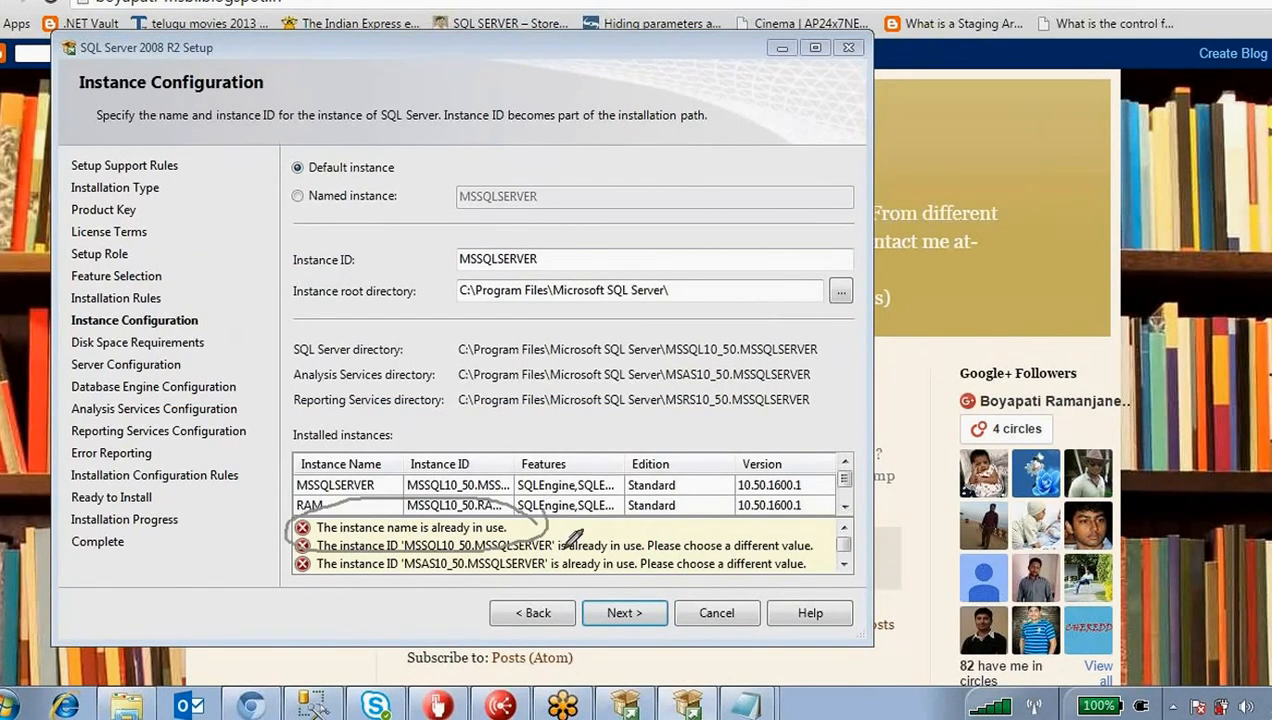
left_click(736, 18)
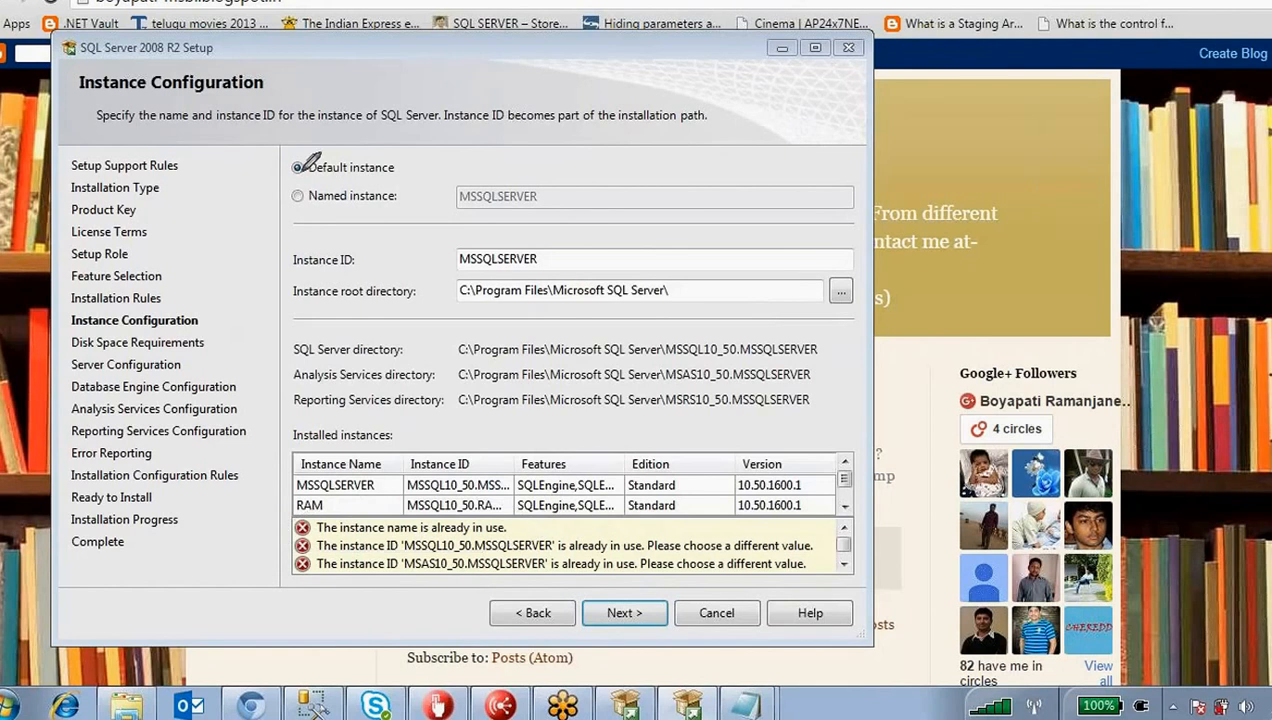
left_click(564, 21)
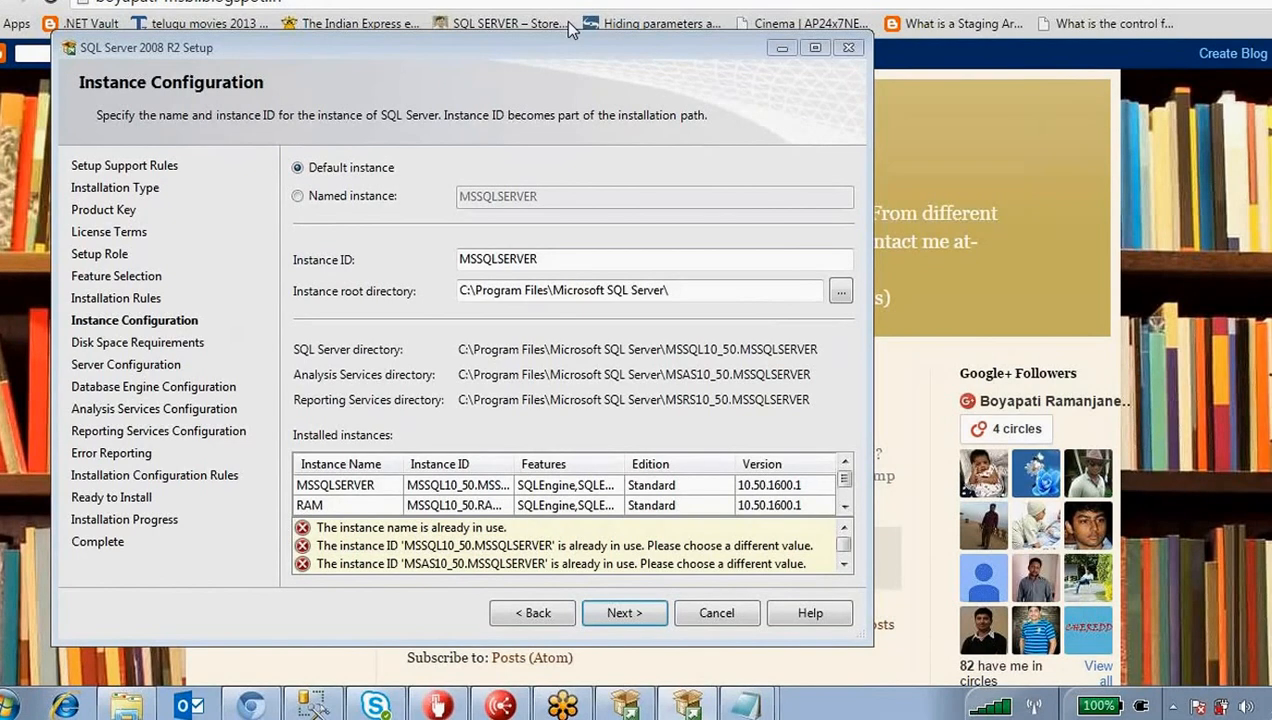
- Choose a named instance and enter "Ram" as its name
left_click(294, 197)
left_click(294, 197)
left_click(487, 199)
type("R")
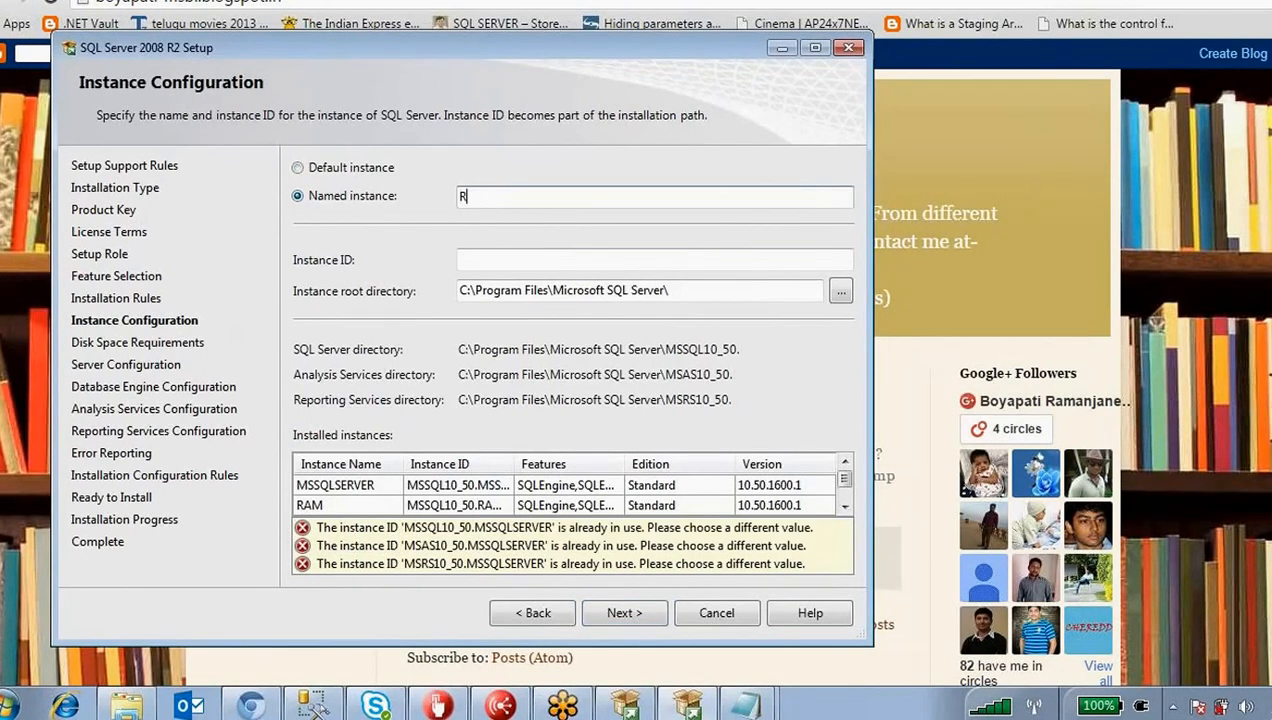
type("am")
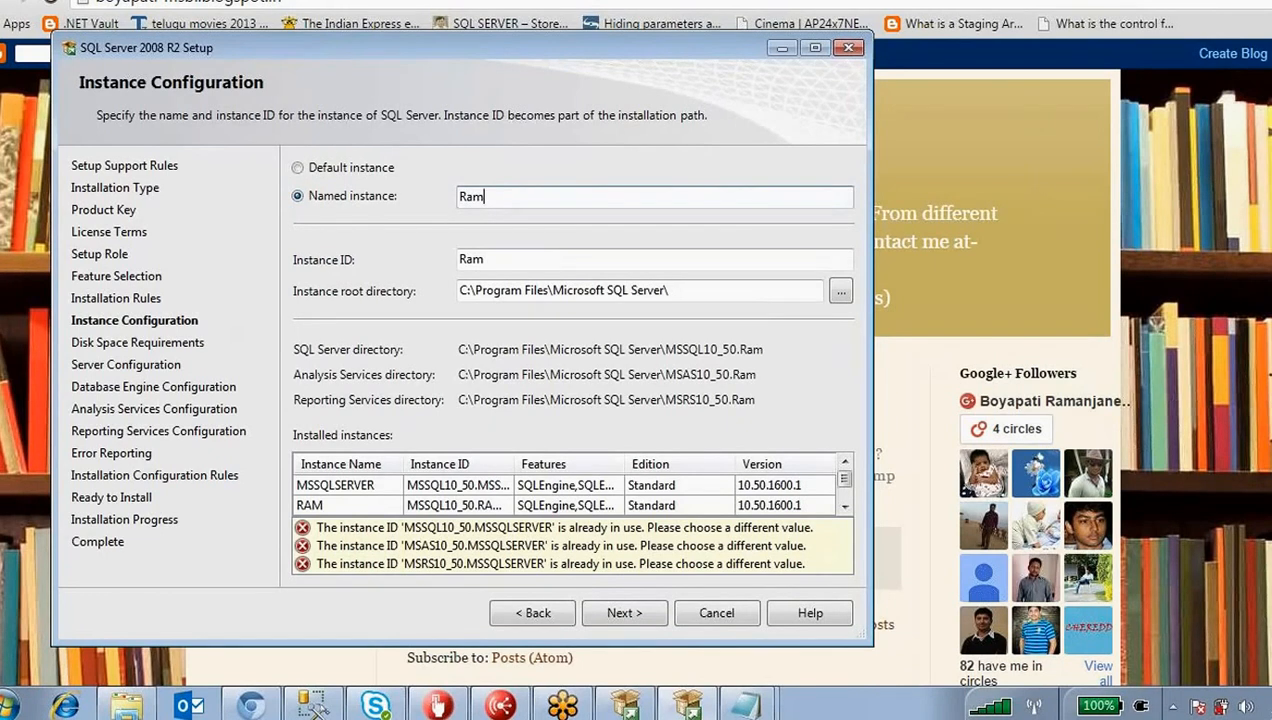
- Switch back to the default instance and highlight its instance ID
left_click(297, 168)
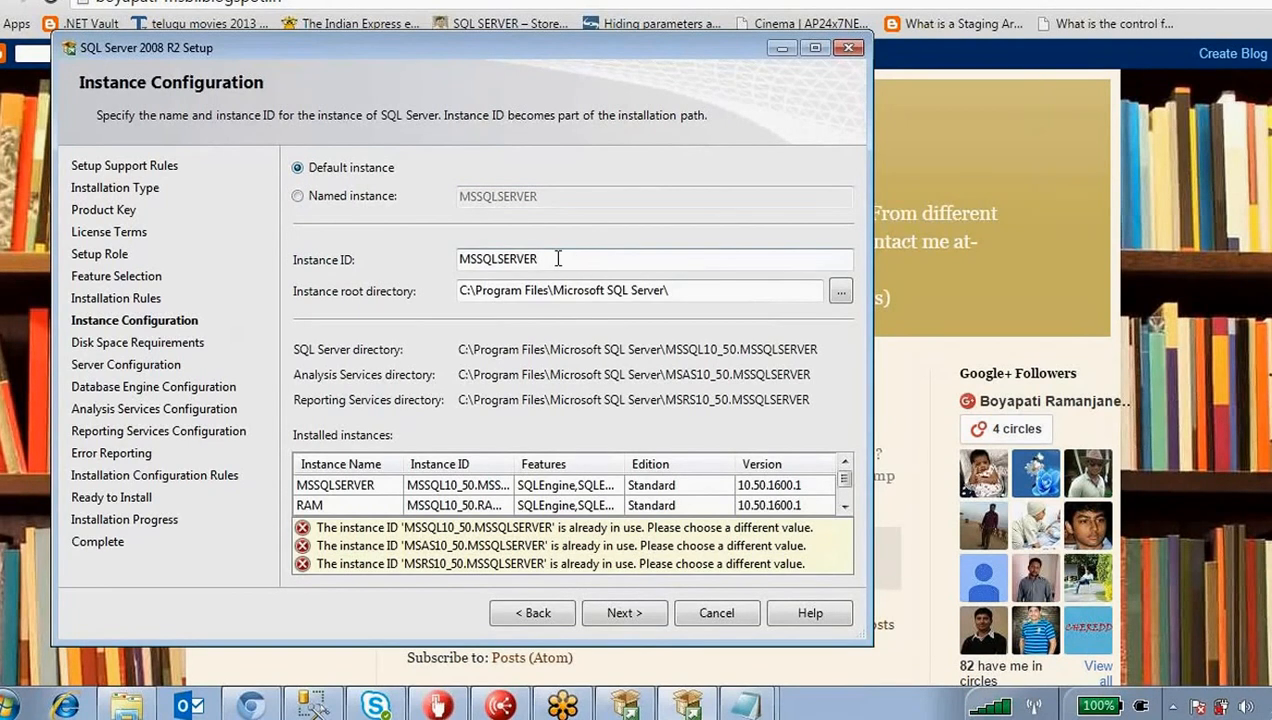
left_click_drag(558, 259, 454, 259)
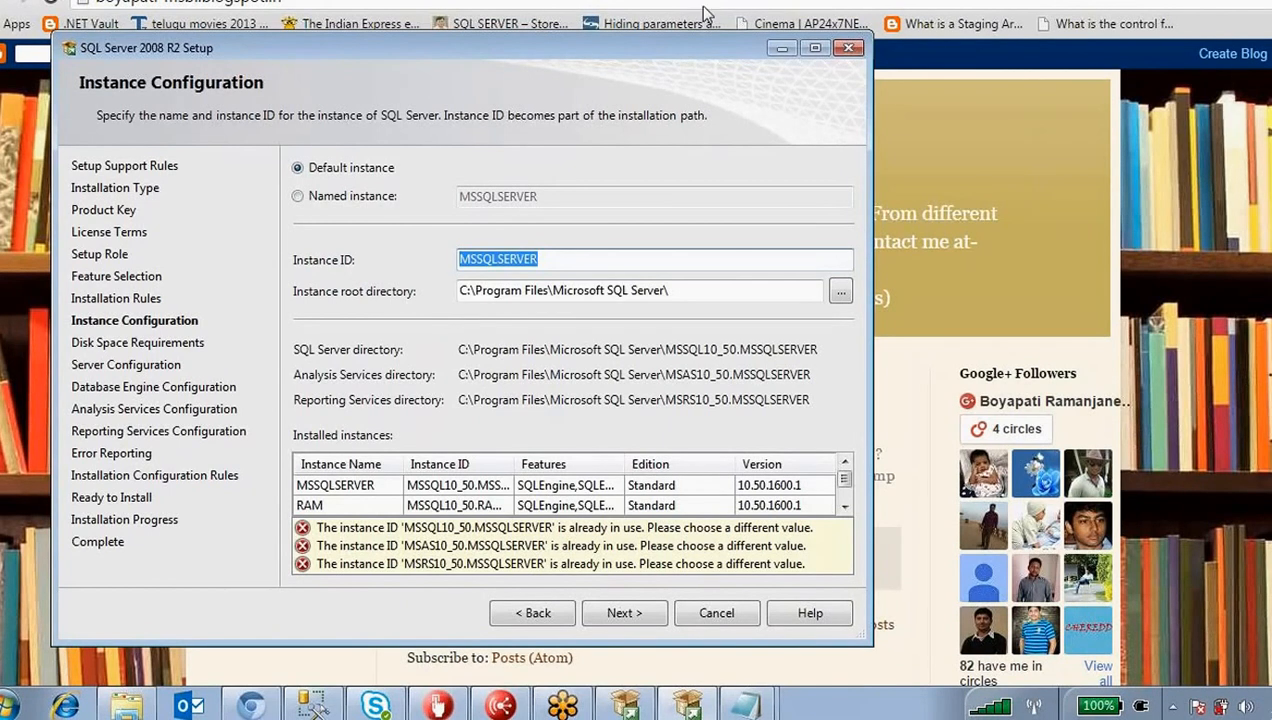
left_click(932, 97)
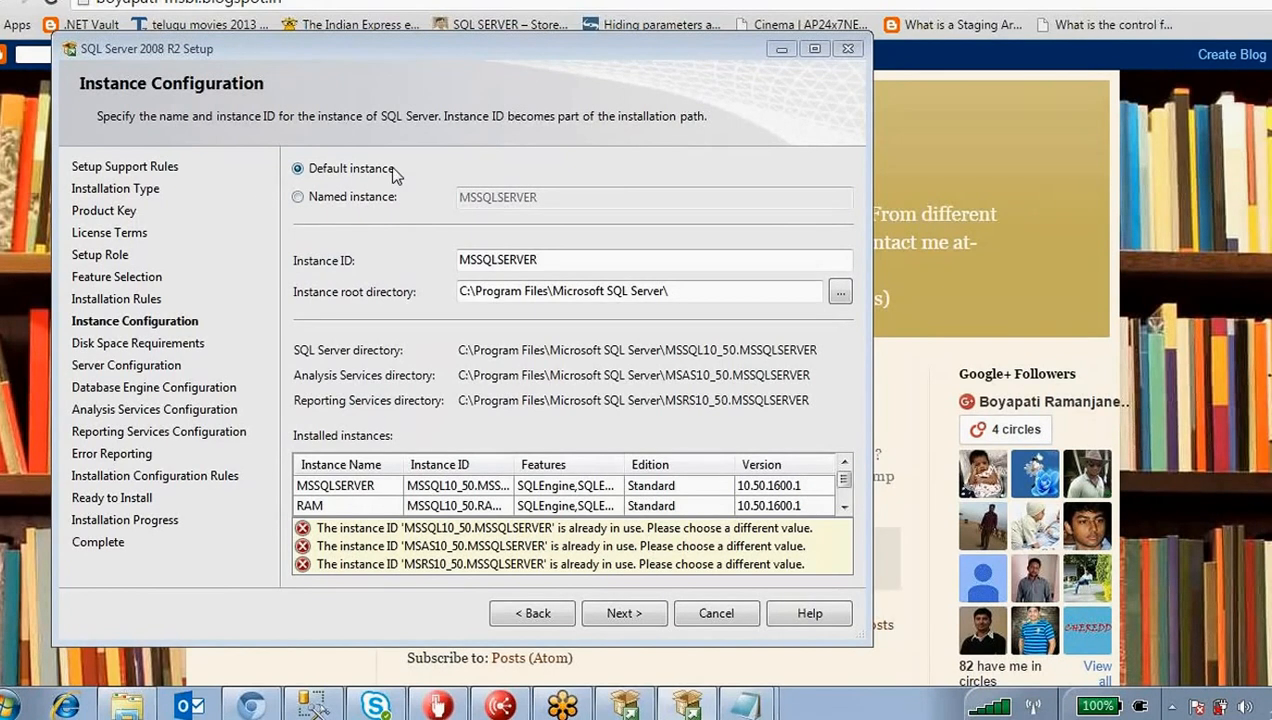
- Choose a named instance, set its name to "RAM", and highlight the instance root directory path
left_click(297, 199)
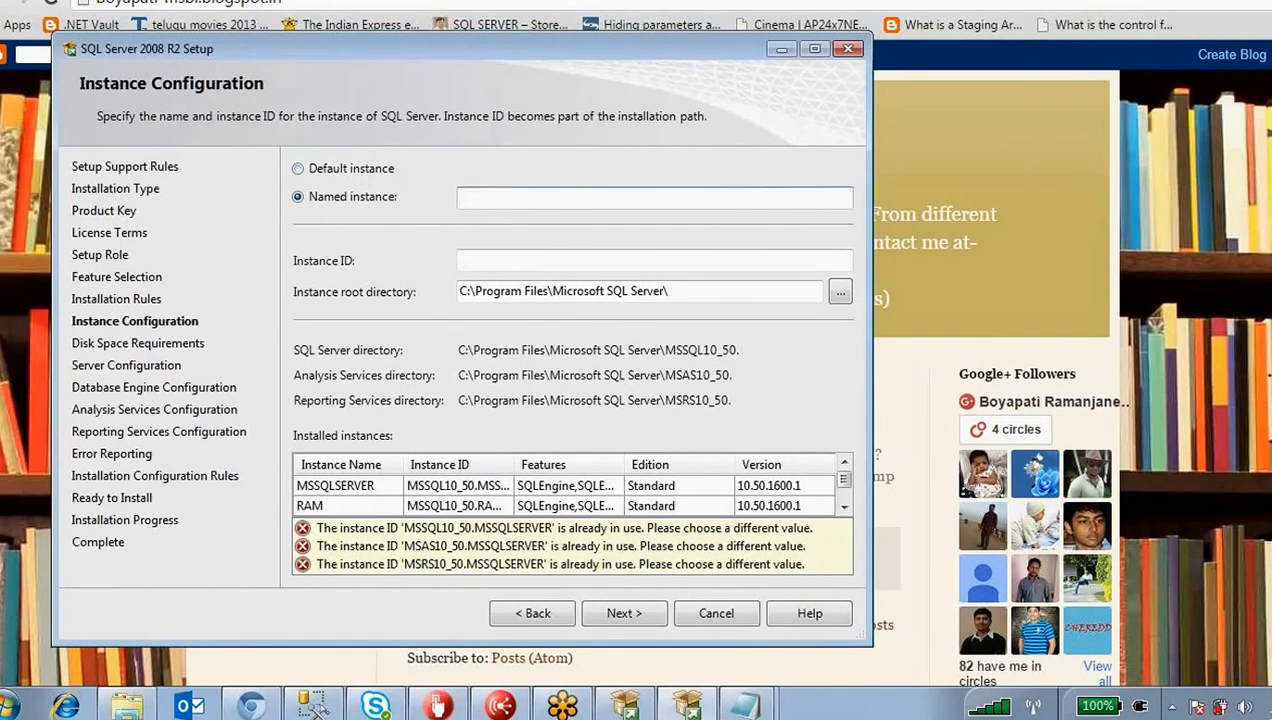
left_click(475, 200)
type("RAM")
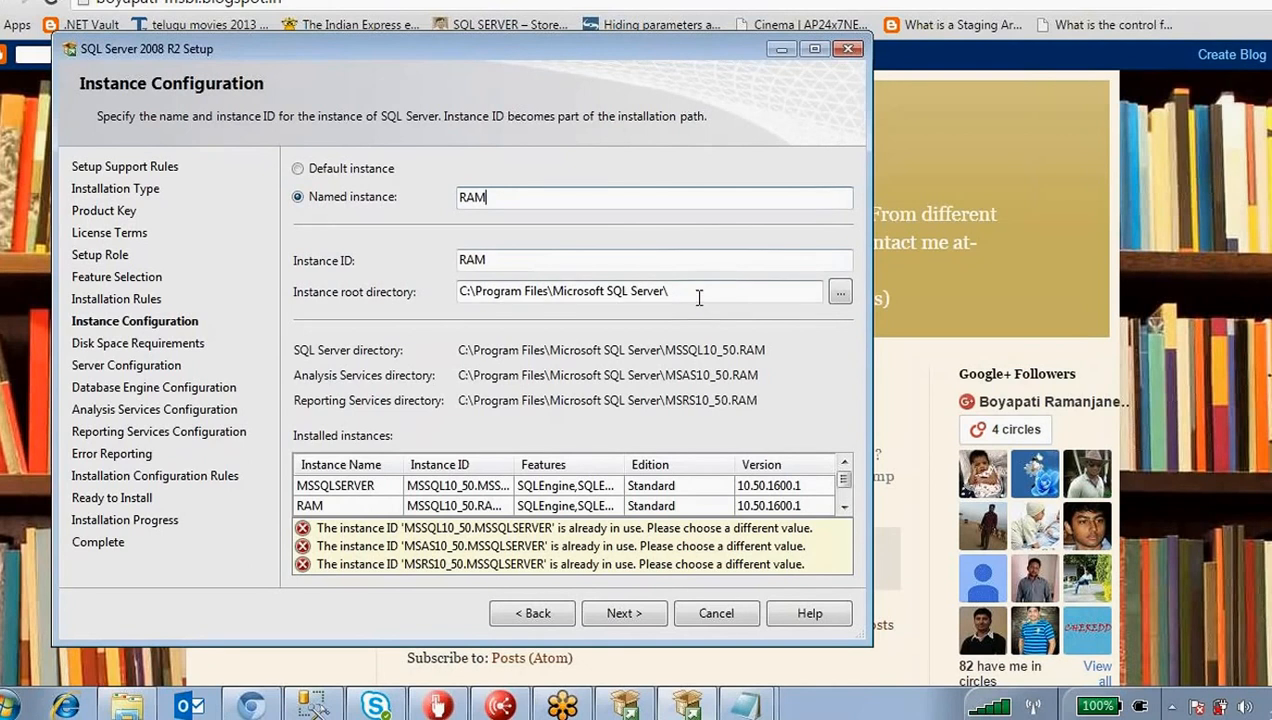
left_click_drag(696, 290, 457, 293)
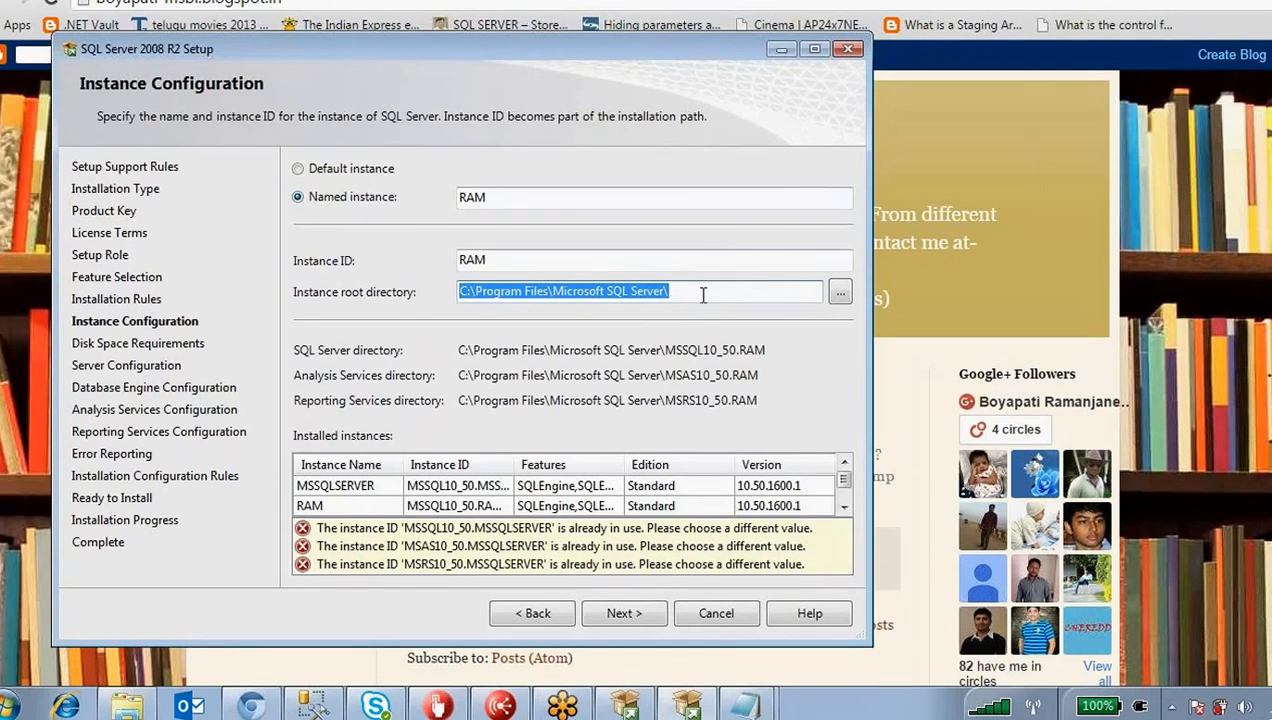
- Try to continue the setup with the named instance "RAM" and dismiss the validation error
left_click(623, 614)
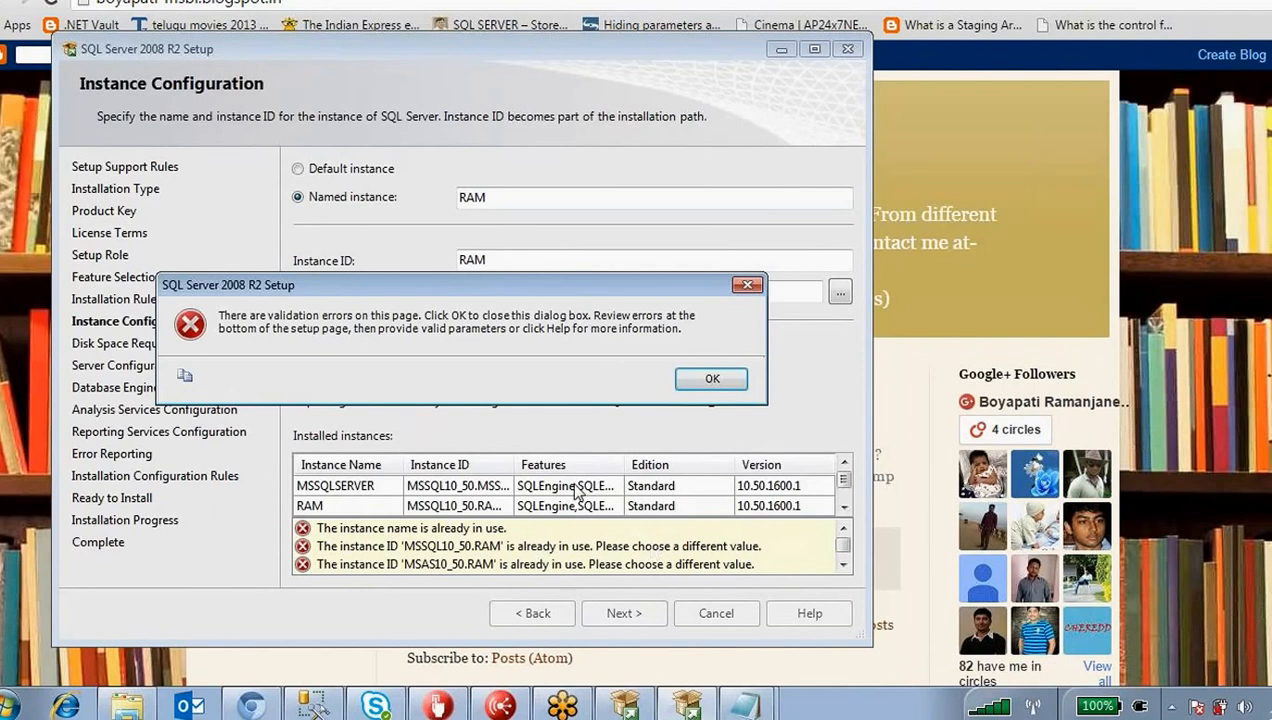
left_click(700, 384)
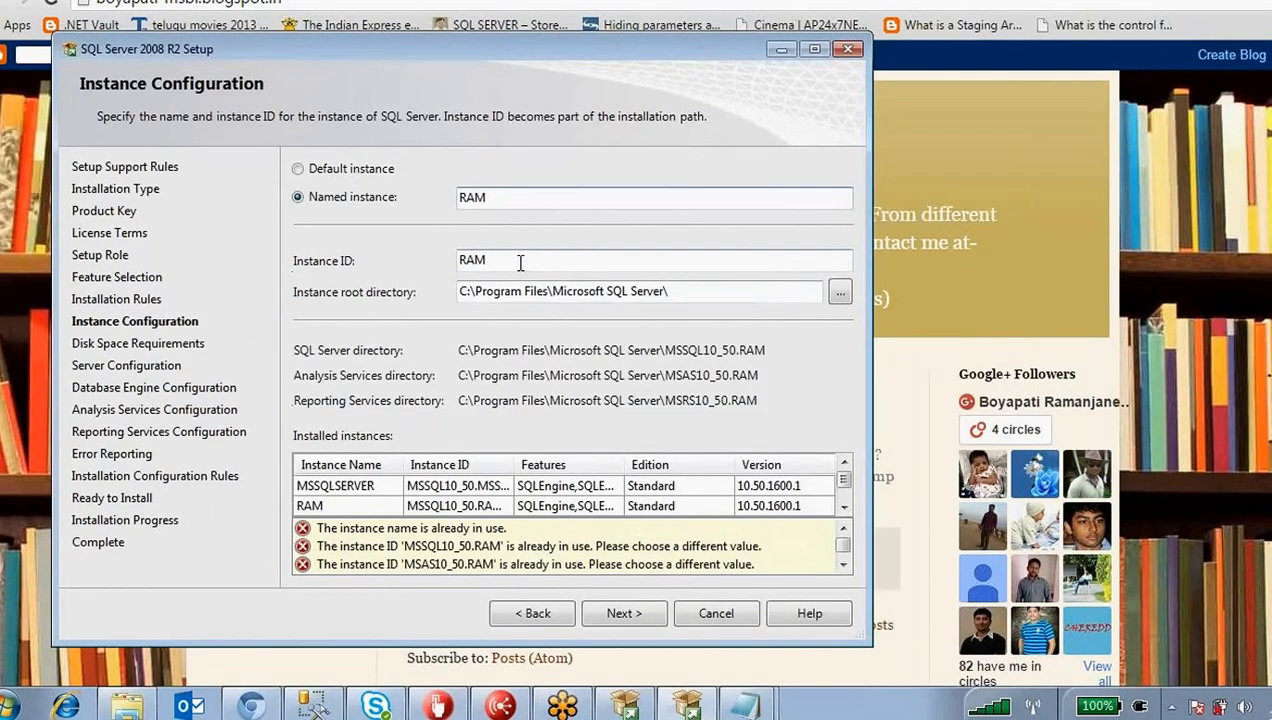
- Rename the named instance "MSBI" and continue to the disk space requirements
left_click_drag(490, 198, 364, 190)
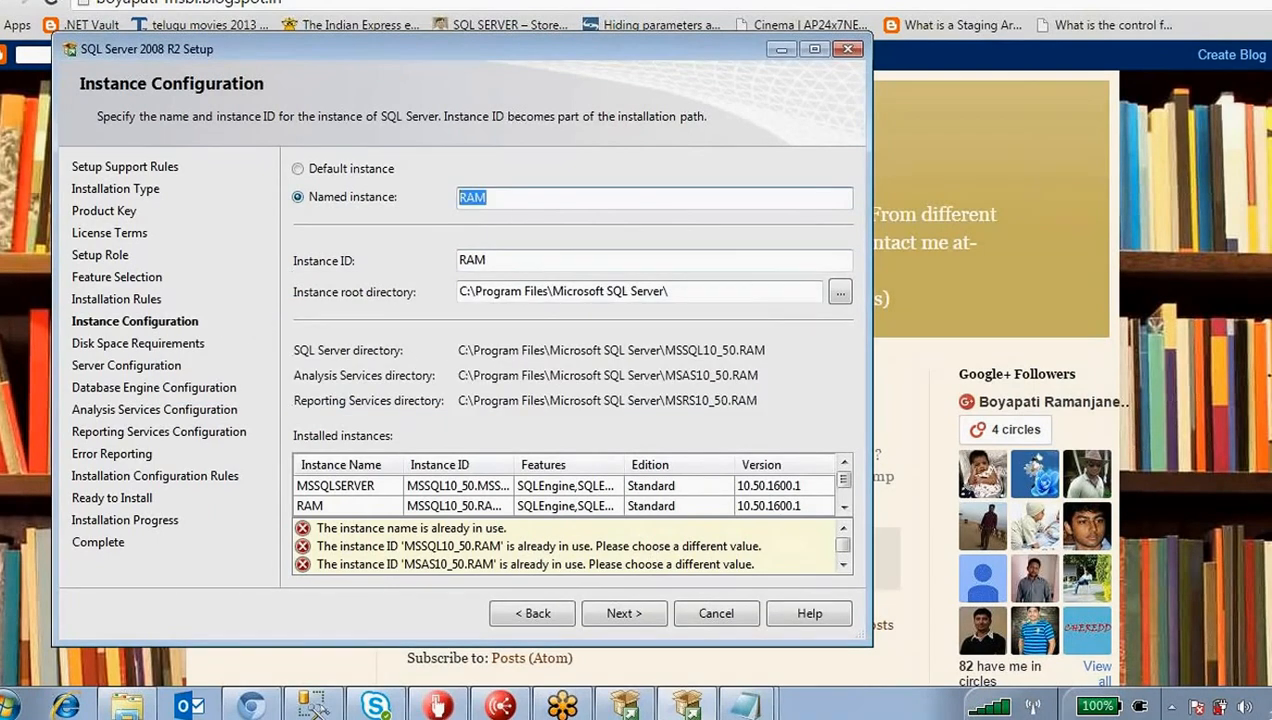
type("msbi")
key("BackSpace")
key("BackSpace")
key("BackSpace")
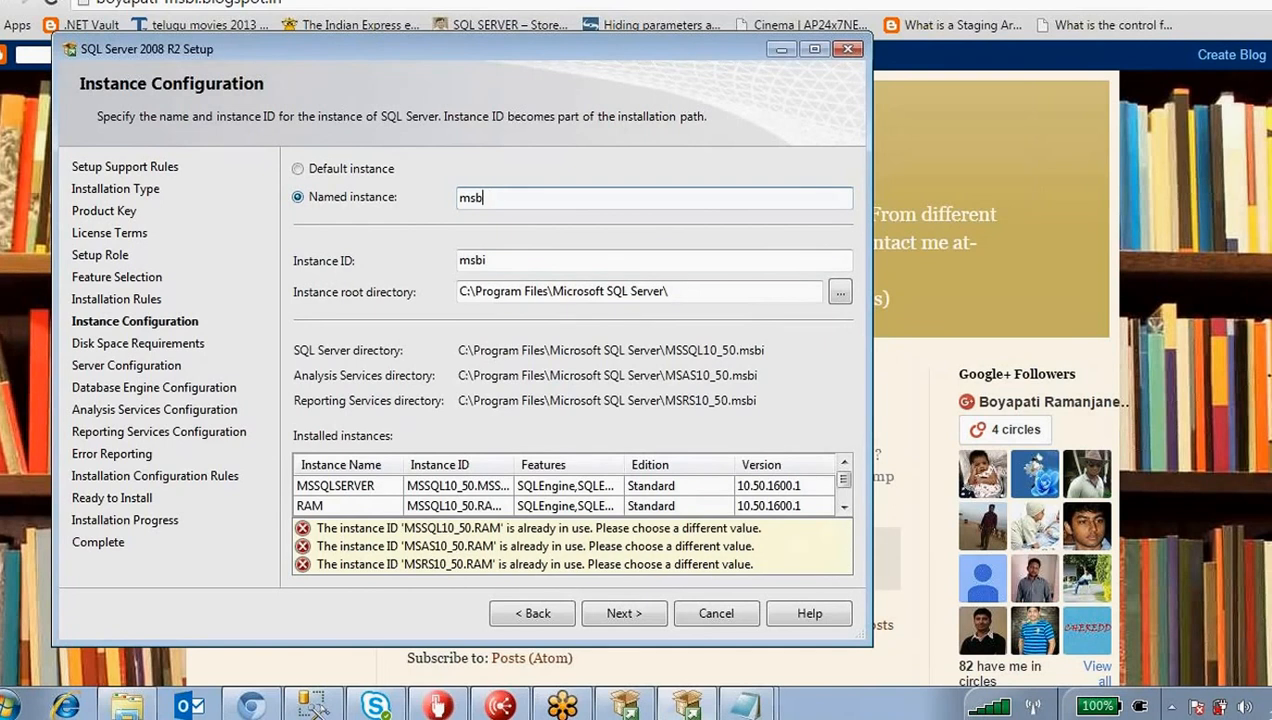
key("BackSpace")
type("m")
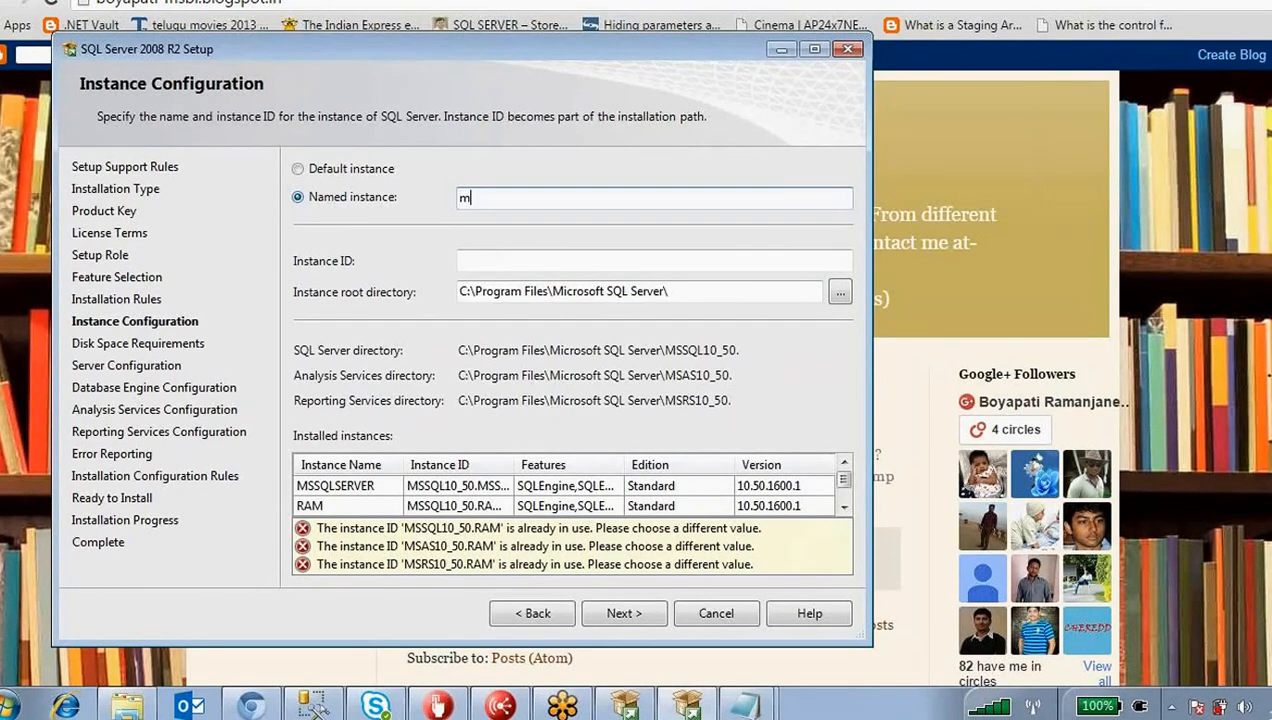
type("sbi")
key("BackSpace")
key("BackSpace")
key("BackSpace")
key("BackSpace")
type("MSBI")
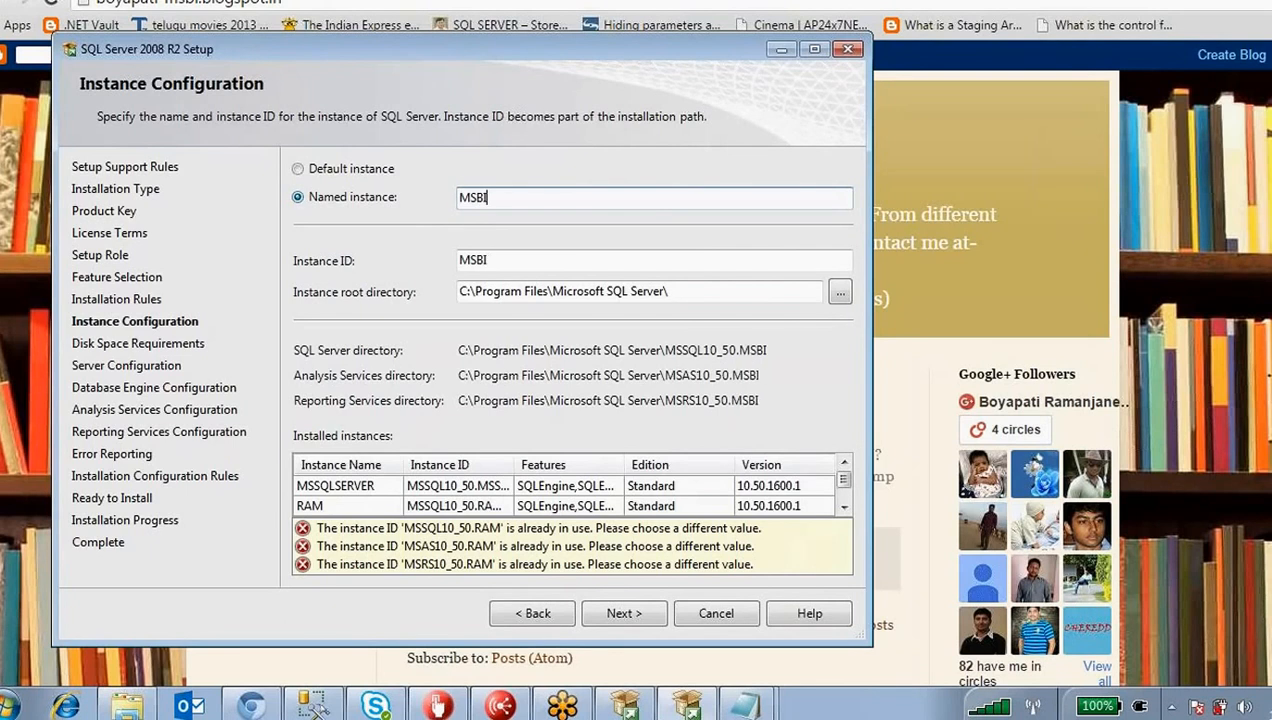
left_click(607, 610)
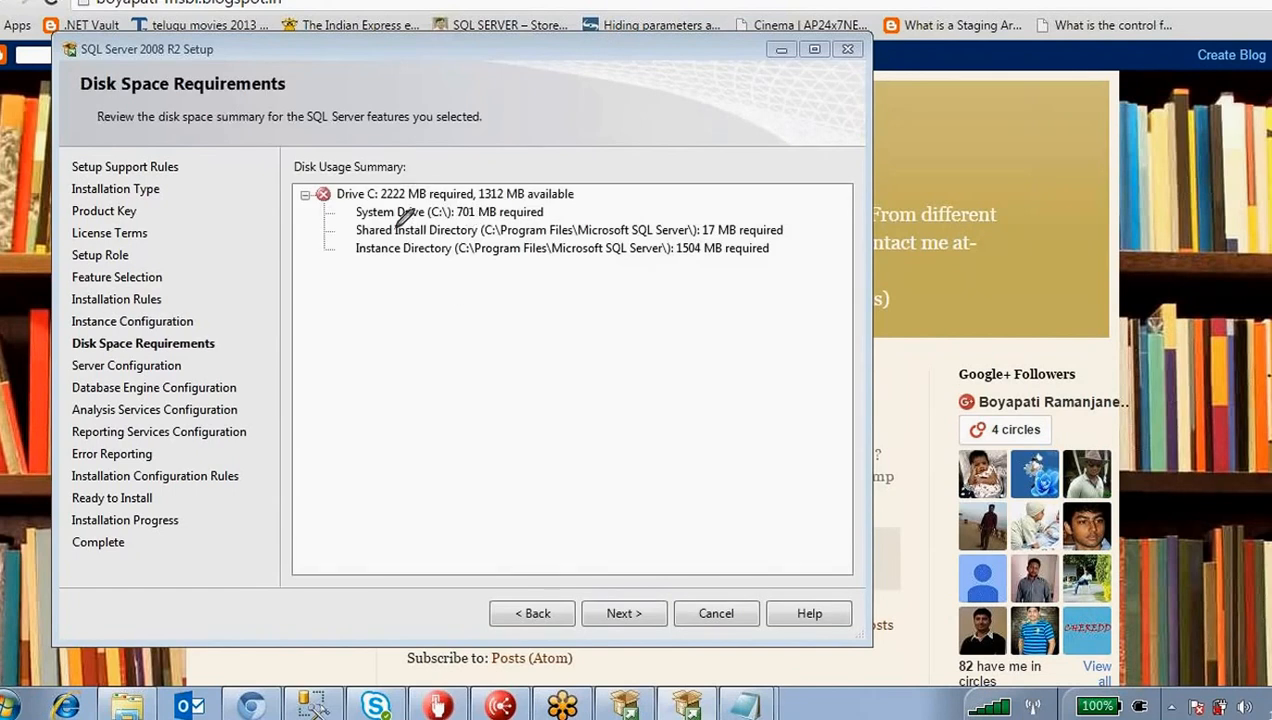
- Mark the drive C entry and its available space in the disk usage summary with the annotation pen
mouse_move(339, 173)
left_mouse_down()
mouse_move(336, 198)
mouse_move(358, 214)
left_mouse_up()
mouse_move(478, 176)
left_mouse_down()
mouse_move(478, 197)
mouse_move(512, 204)
mouse_move(514, 172)
mouse_move(482, 170)
left_mouse_up()
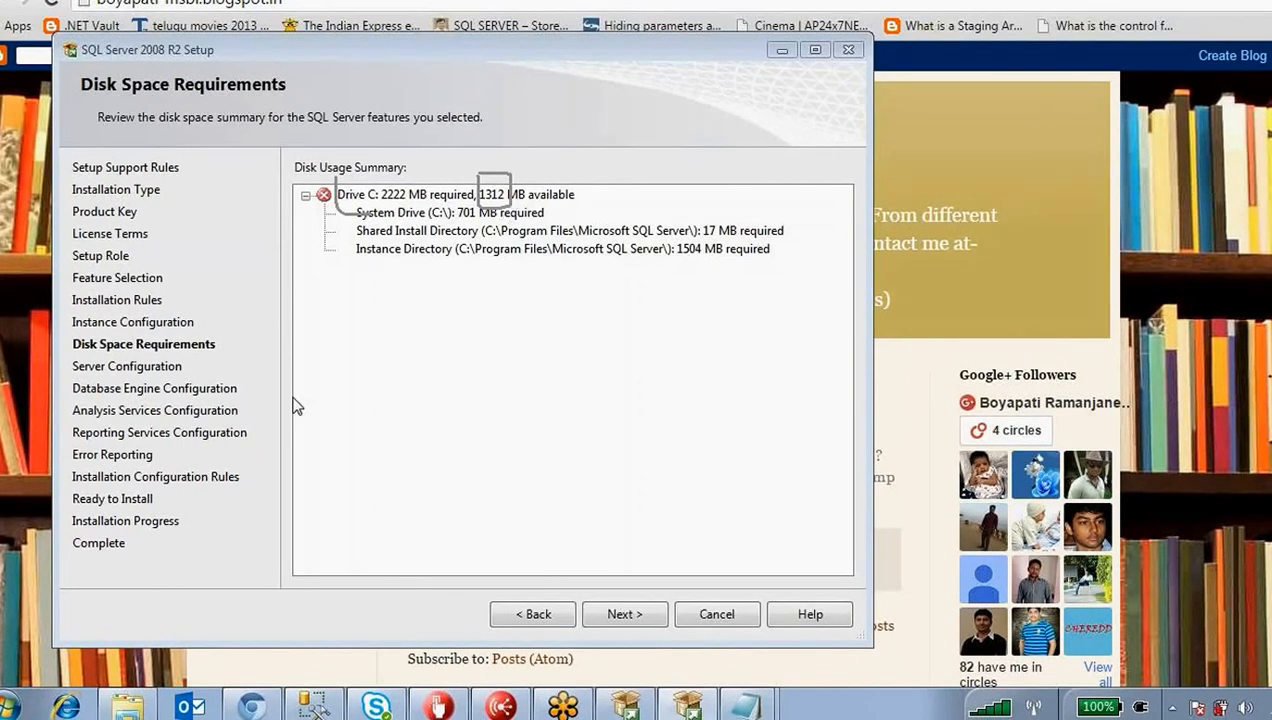
- Switch to Windows Explorer, check the free space in the C: drive's properties, and close them
left_click(127, 708)
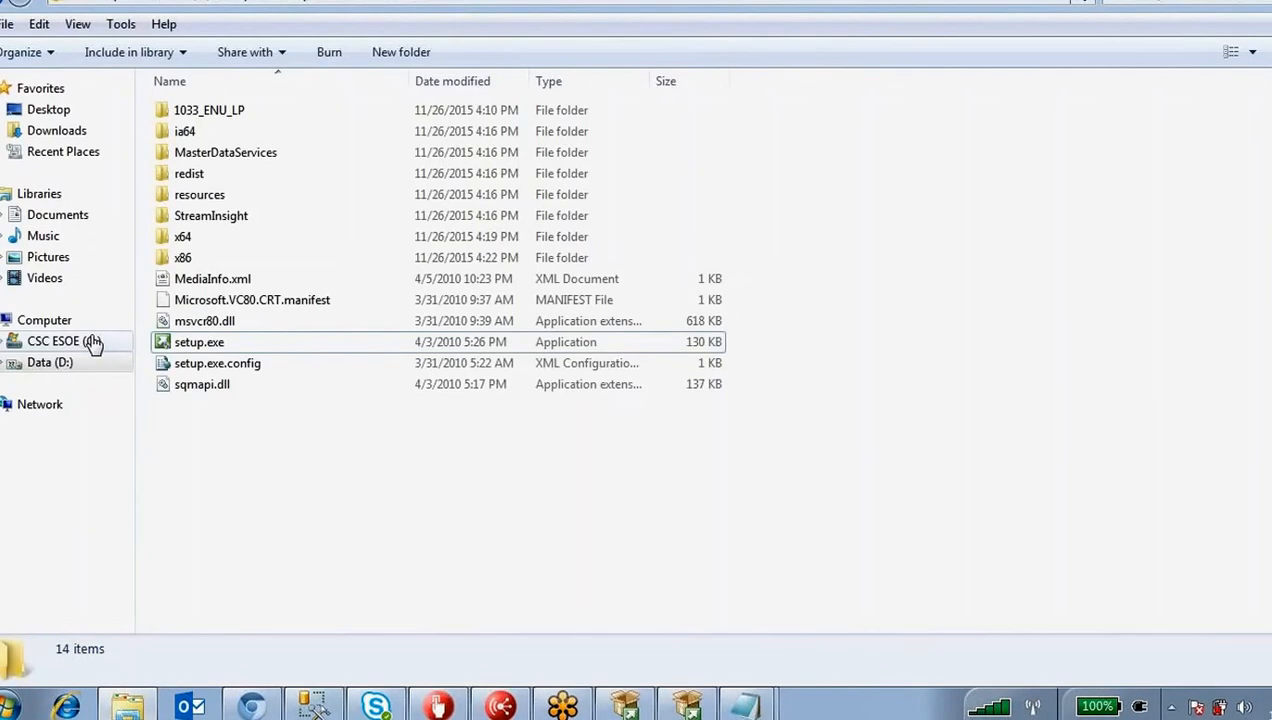
right_click(92, 343)
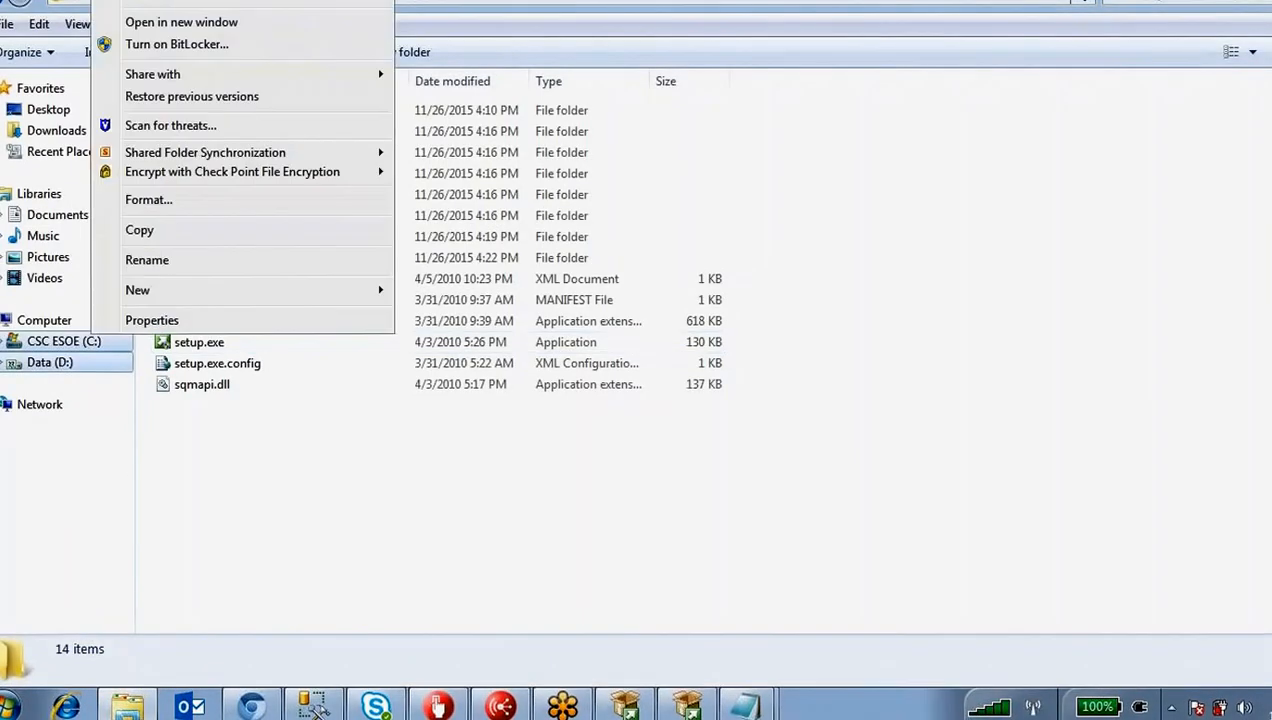
left_click(150, 321)
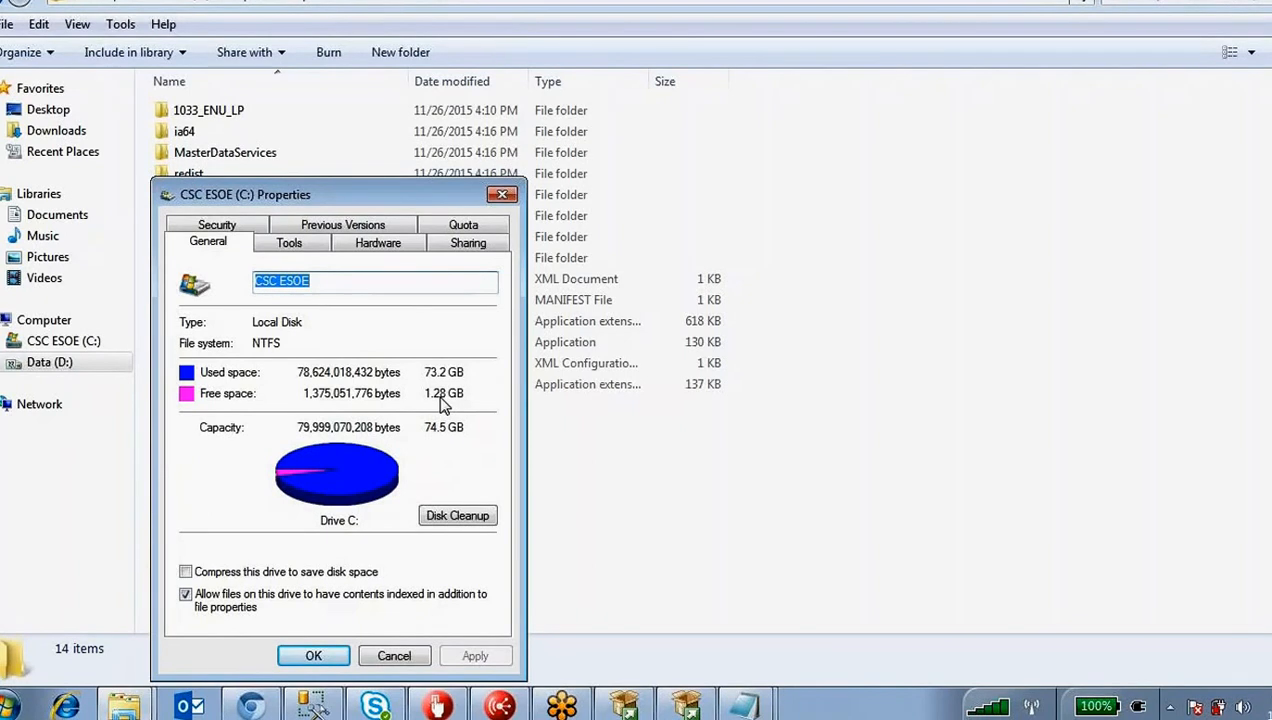
left_click(502, 194)
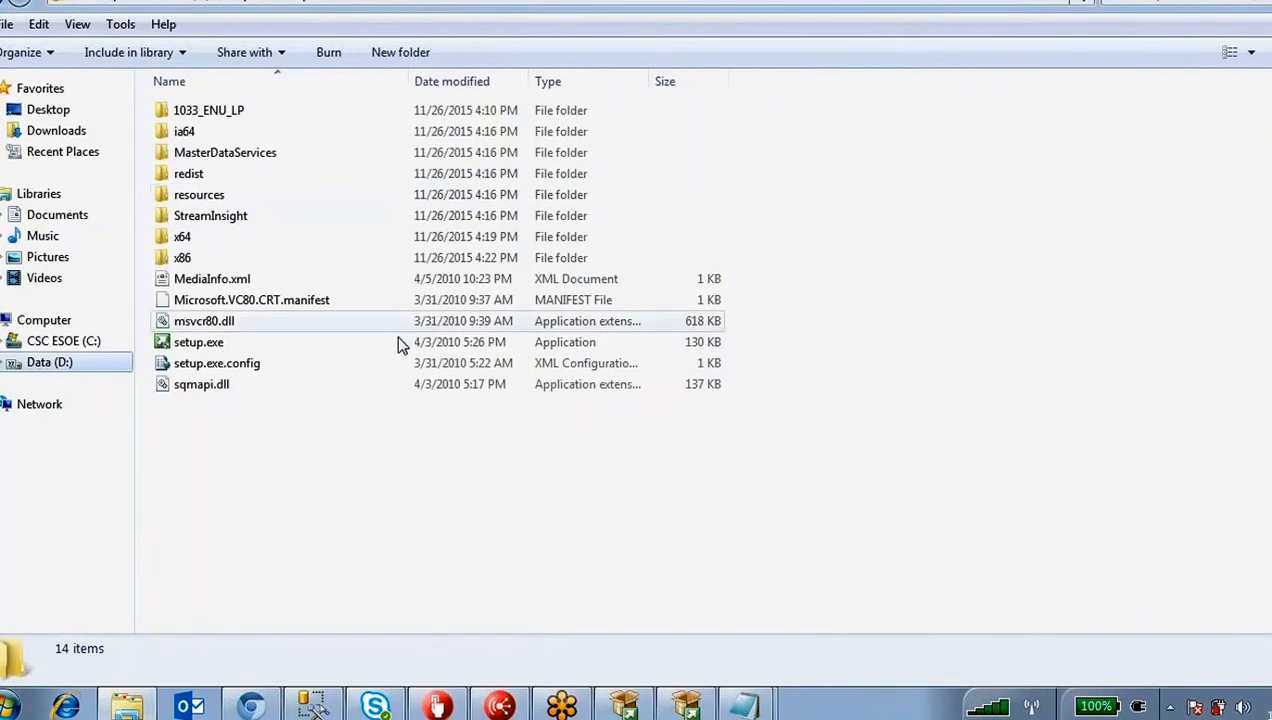
left_click(396, 342)
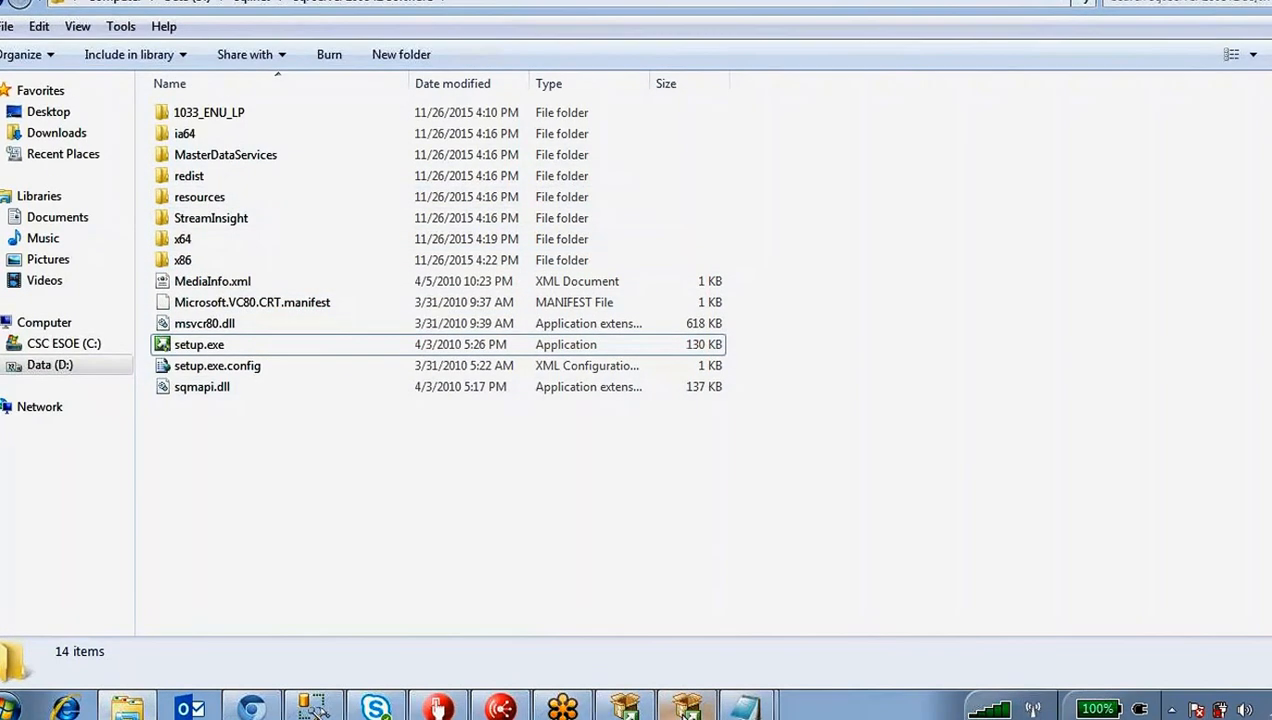
- Return to SQL Server Setup and highlight the instance directory and drive C entries in the disk usage summary
left_click(688, 708)
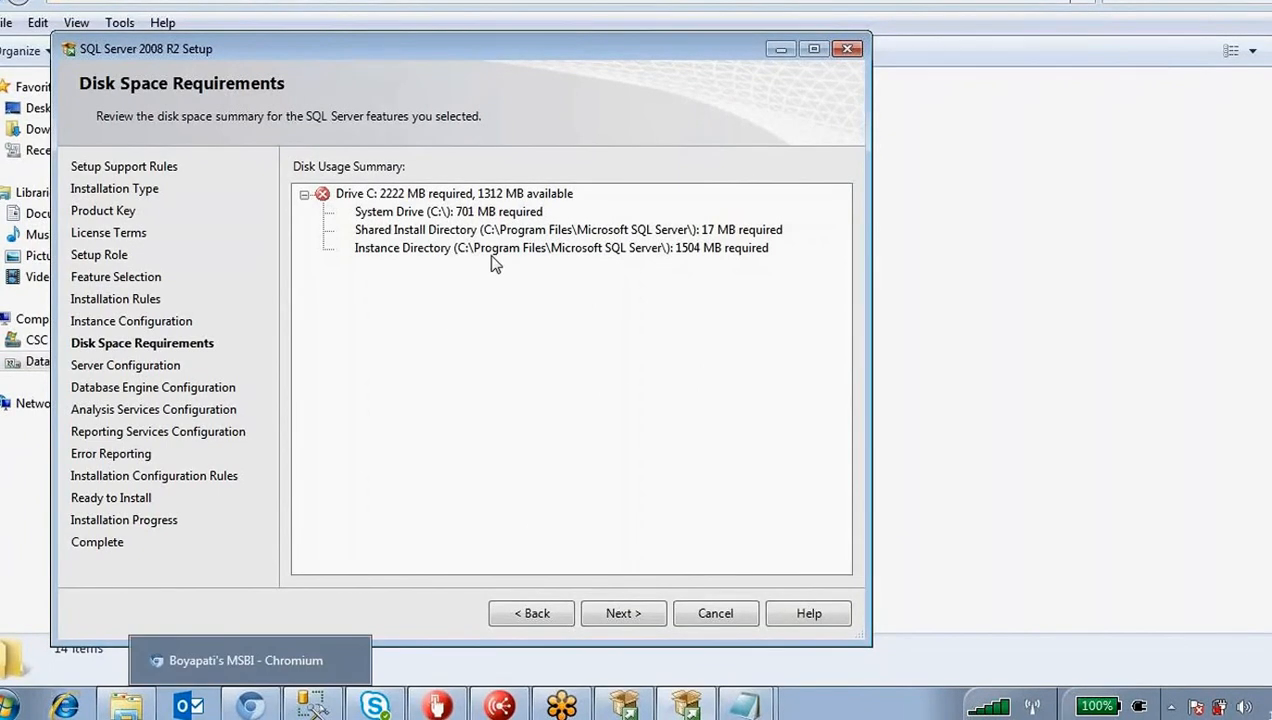
left_click(546, 248)
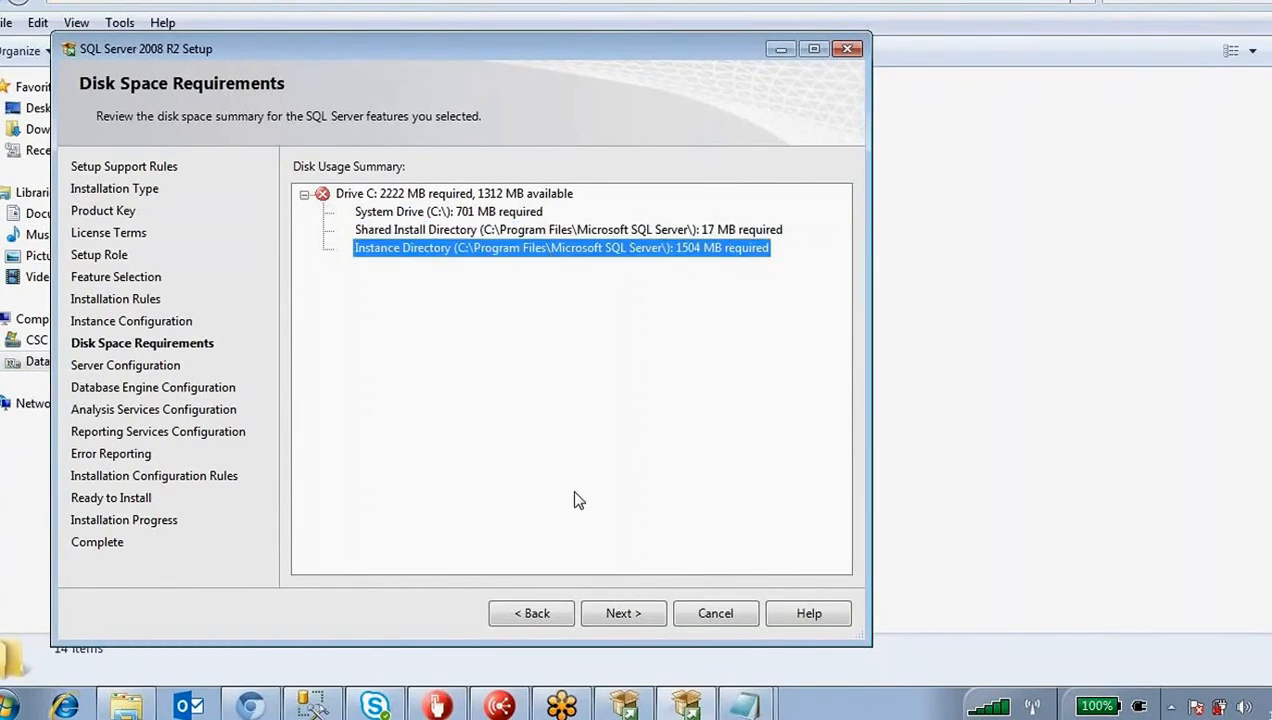
left_click(520, 193)
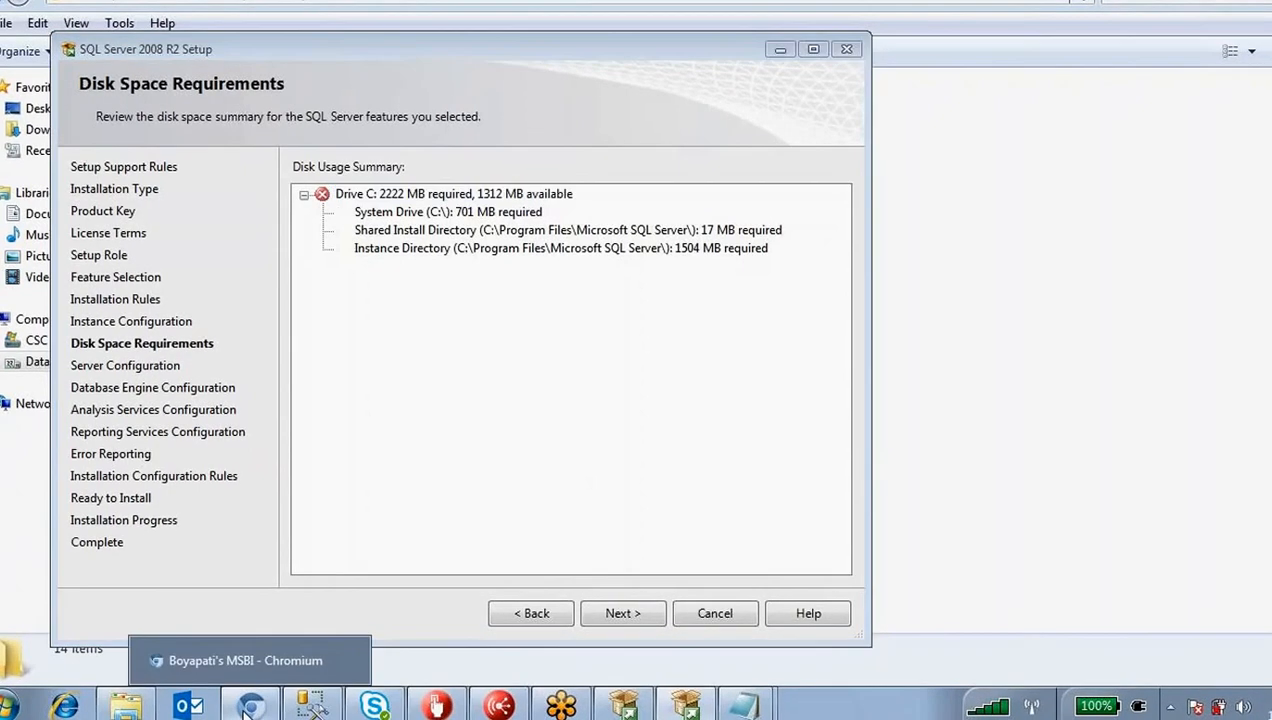
- Switch to the MSBI blog in Chromium and search it for "installation guide"
left_click(200, 476)
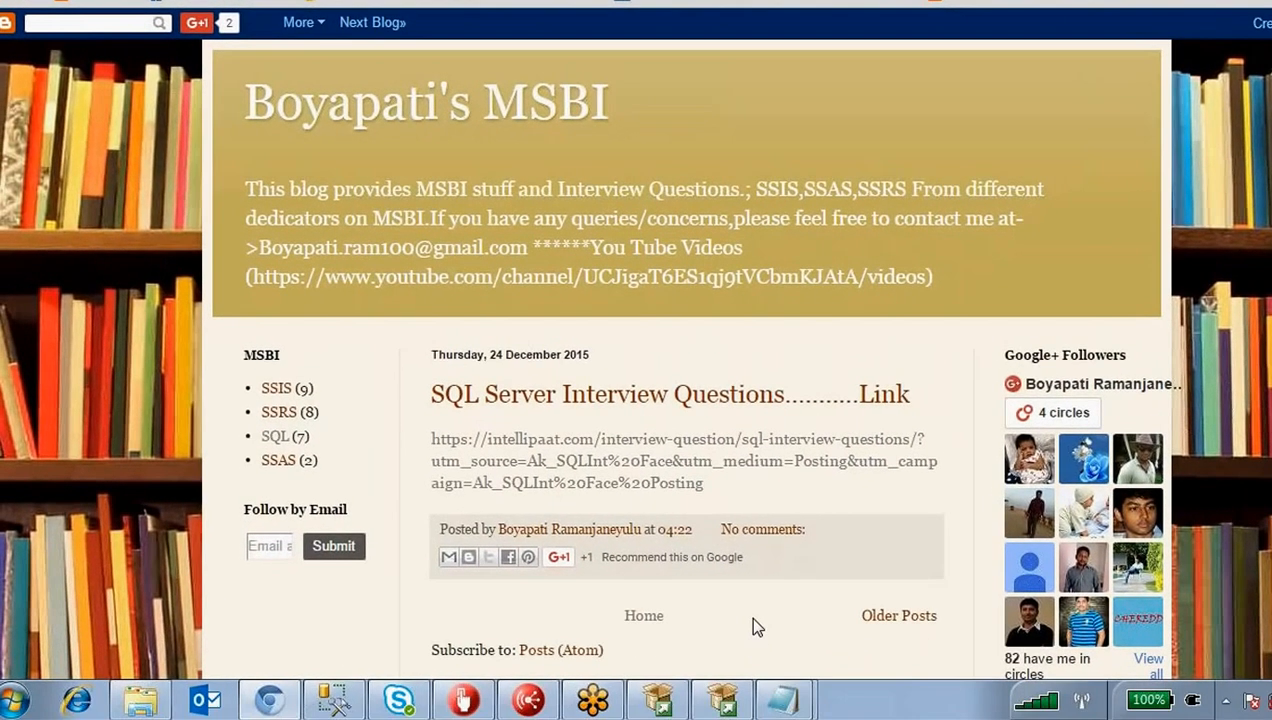
scroll(748, 650, "down", 10)
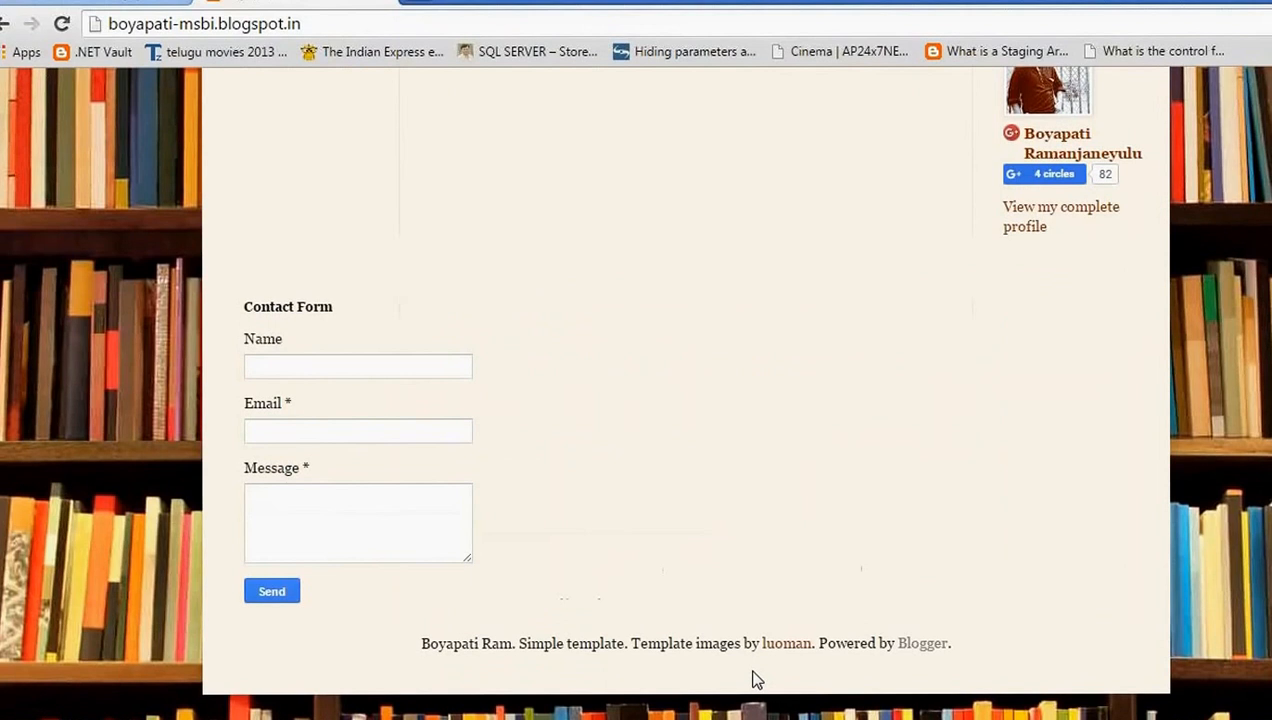
scroll(757, 680, "up", 10)
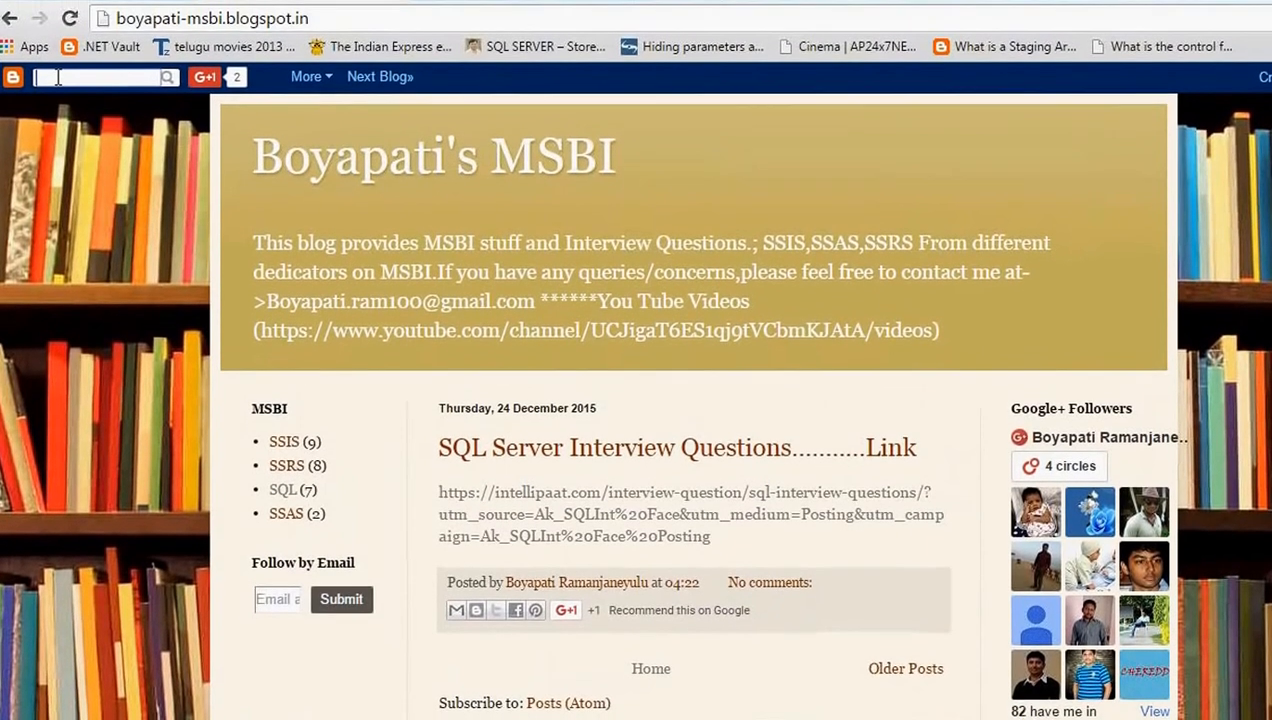
left_click(58, 91)
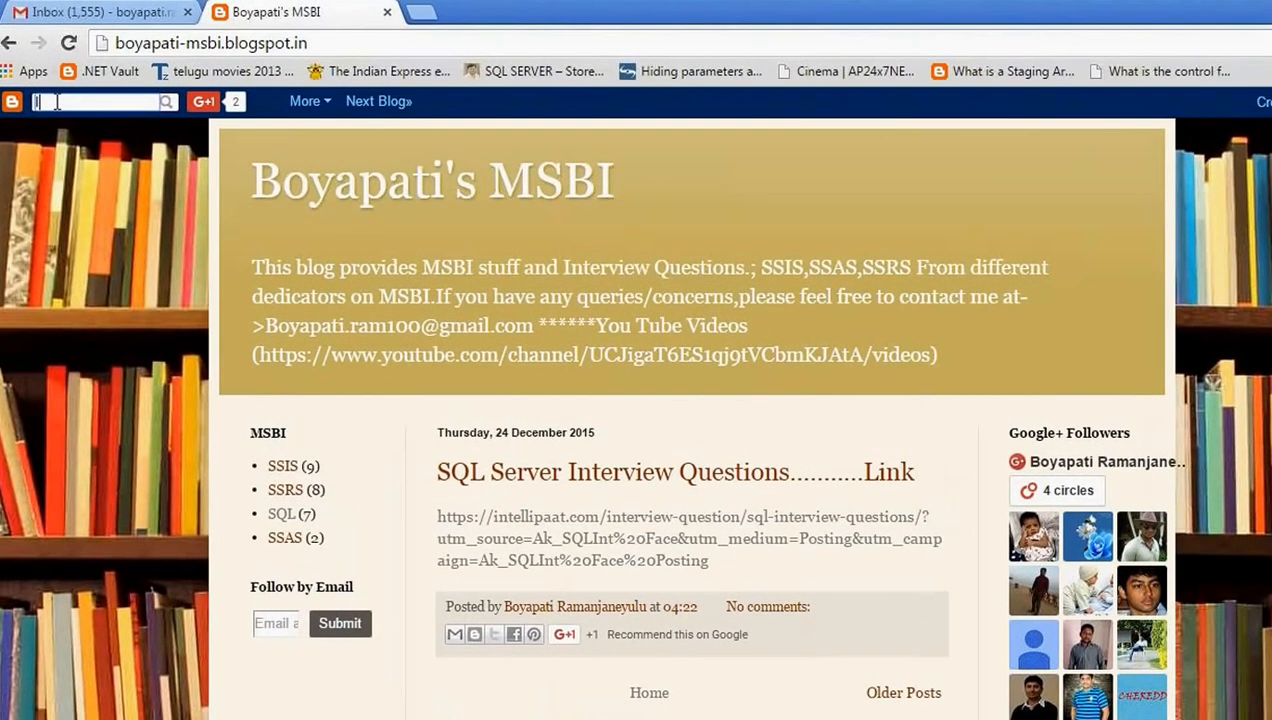
type("INSTALL")
left_click(122, 124)
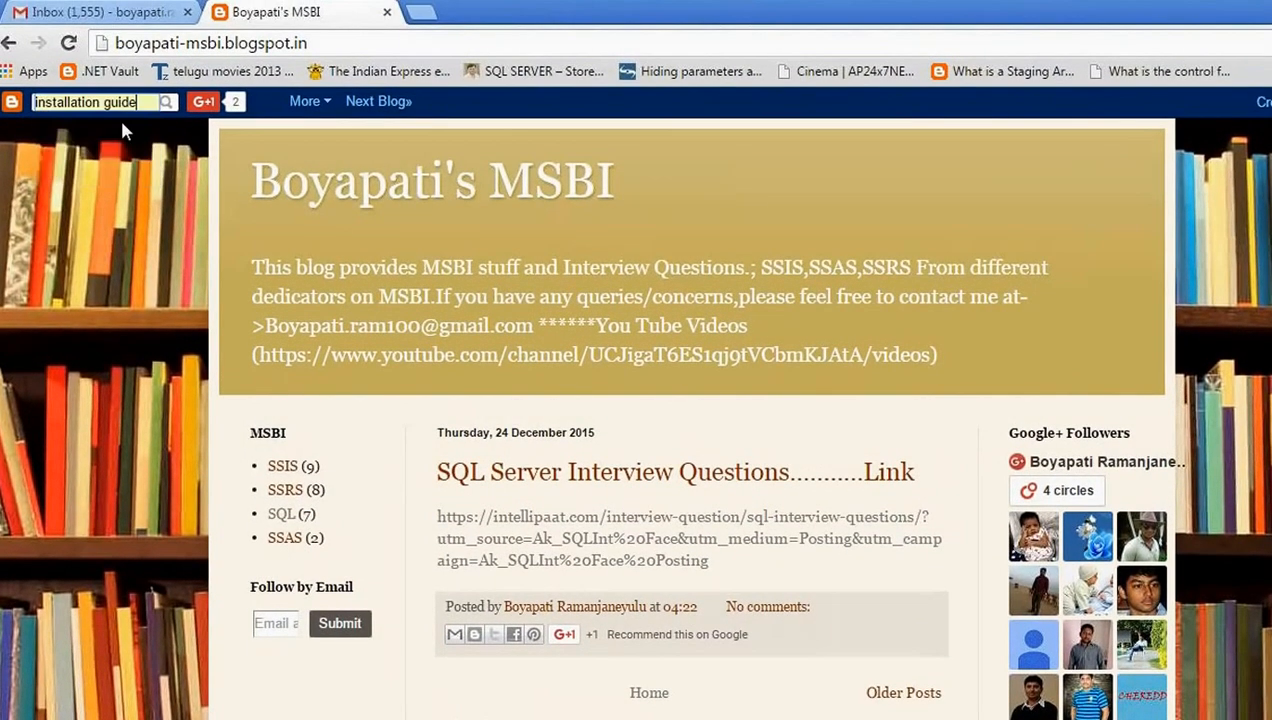
left_click(166, 104)
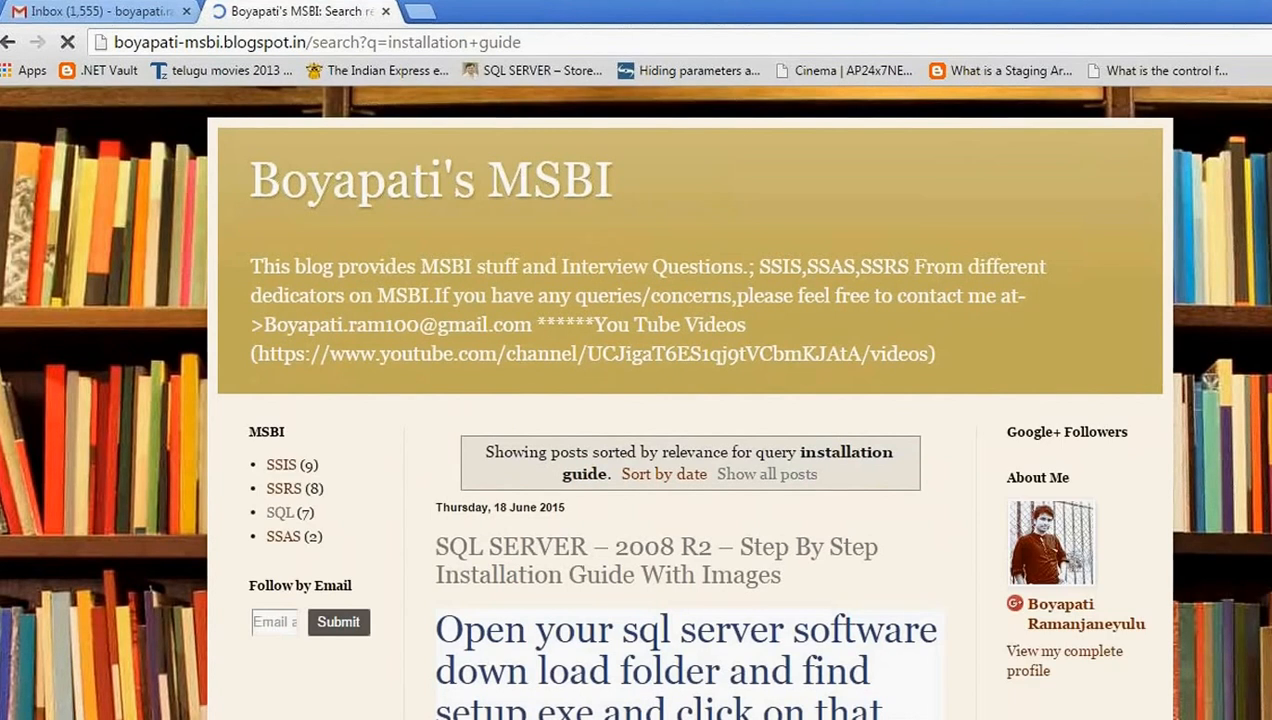
- Examine the installation guide's images for launching setup, the Installation Center, and the initial Setup Support Rules
scroll(671, 552, "down", 2)
scroll(671, 552, "down", 7)
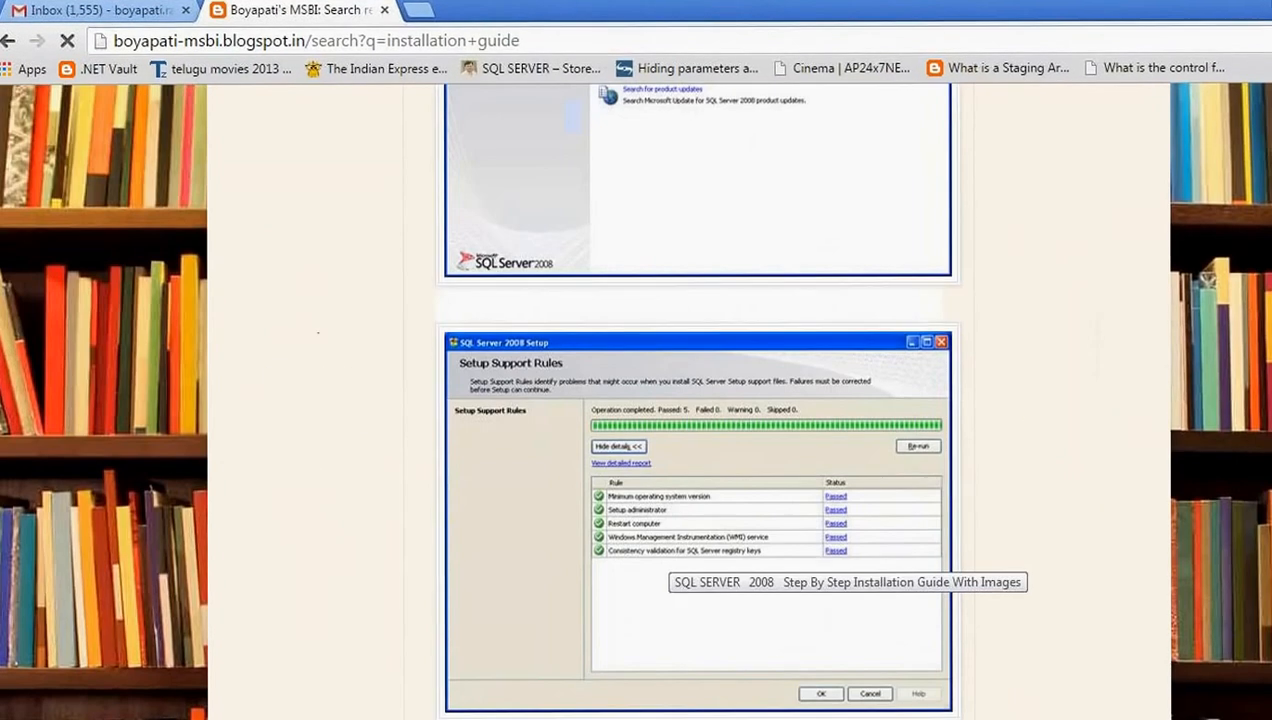
scroll(670, 640, "up", 1)
scroll(747, 524, "up", 7)
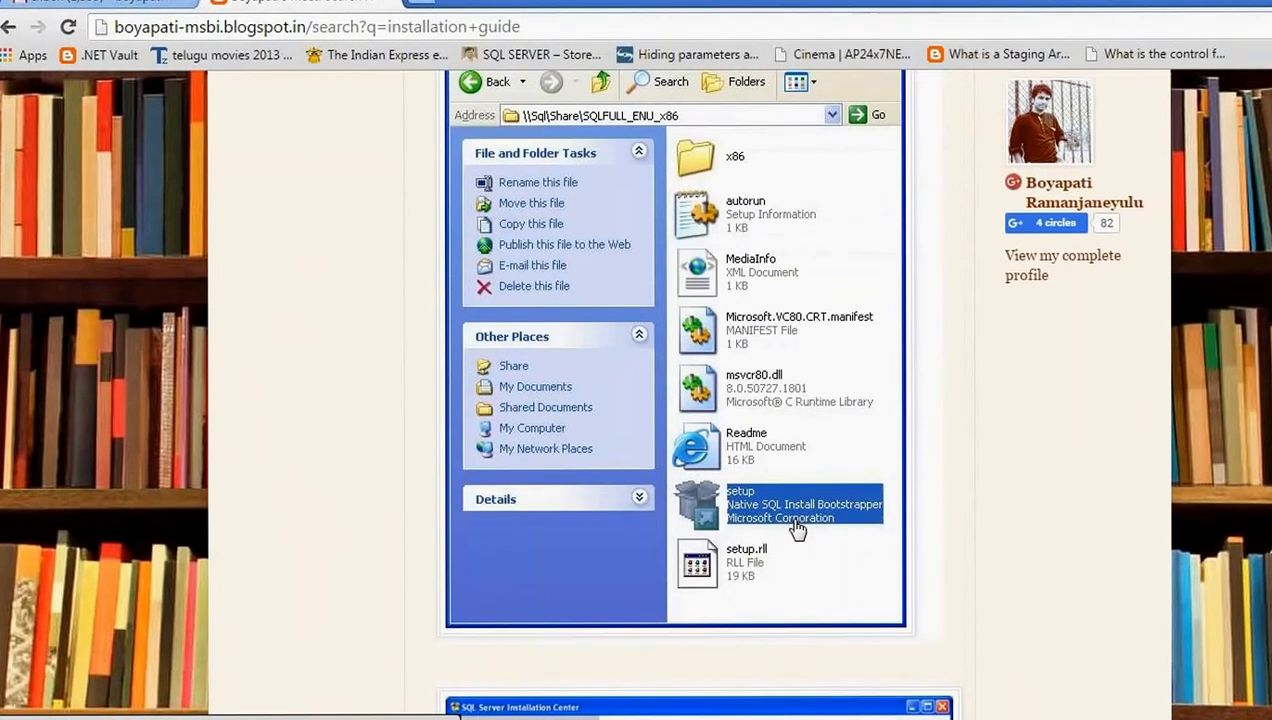
scroll(747, 524, "down", 4)
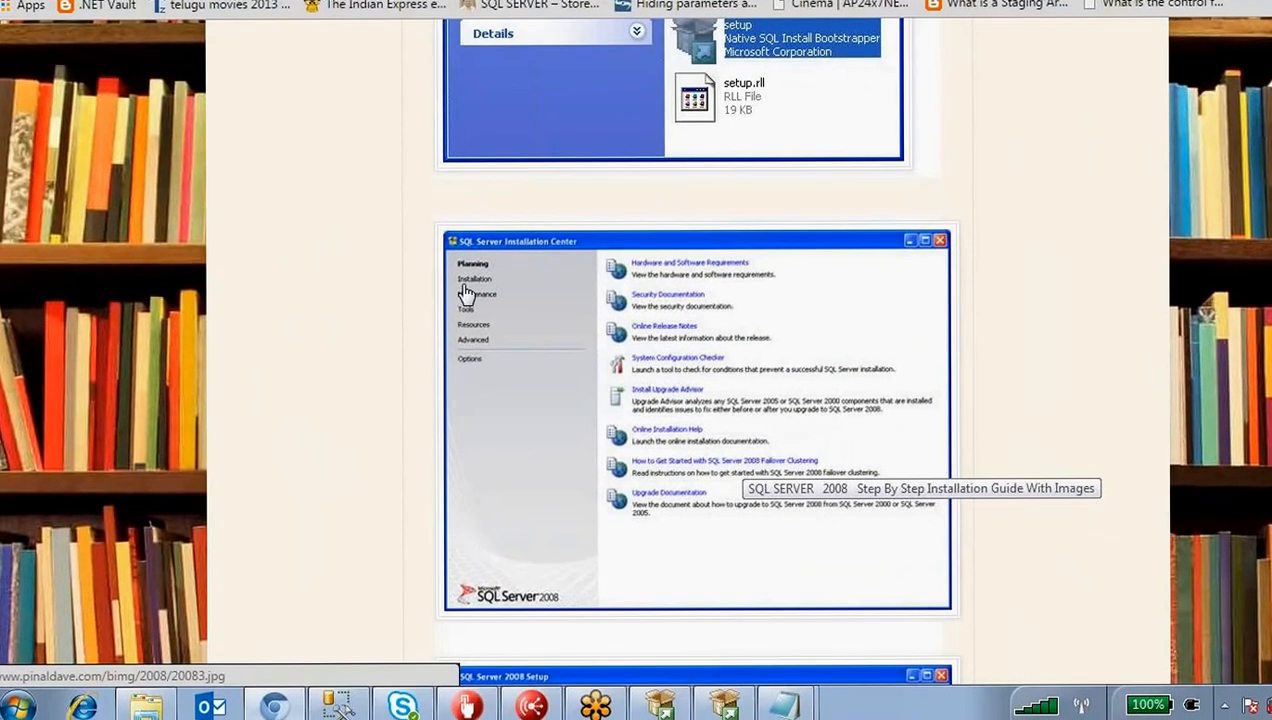
scroll(464, 298, "down", 4)
scroll(467, 292, "down", 1)
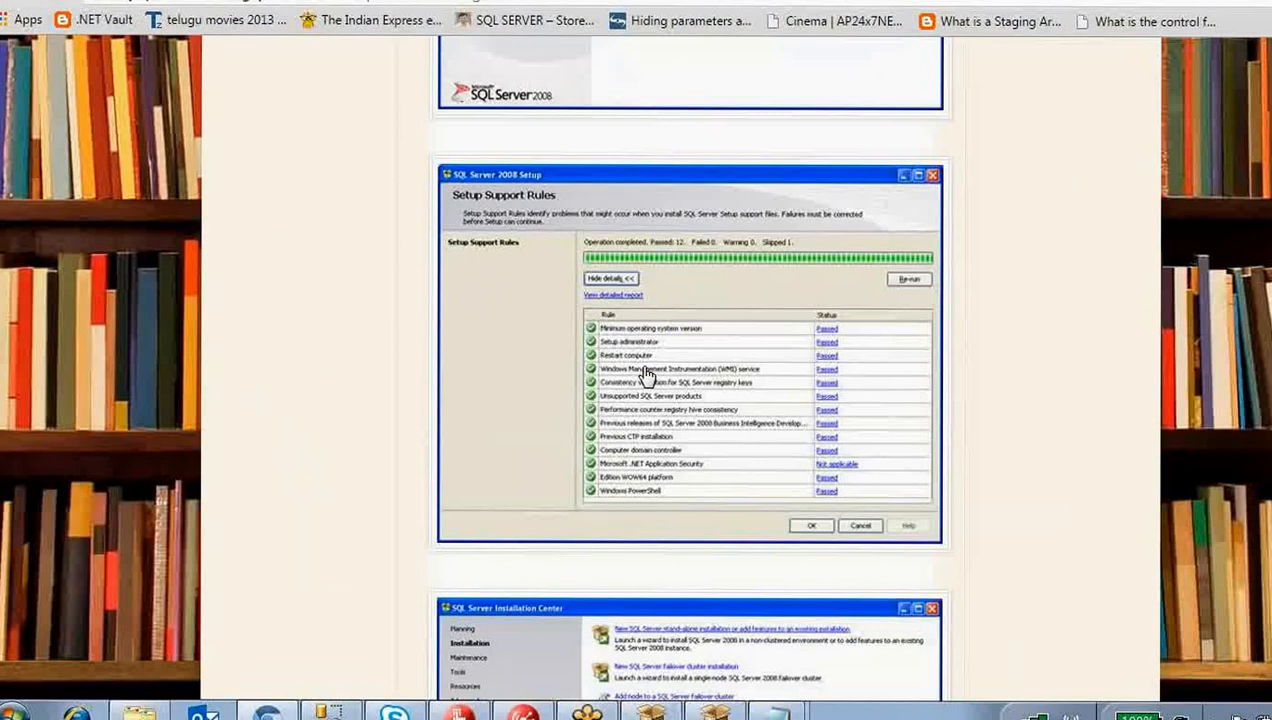
scroll(650, 380, "down", 1)
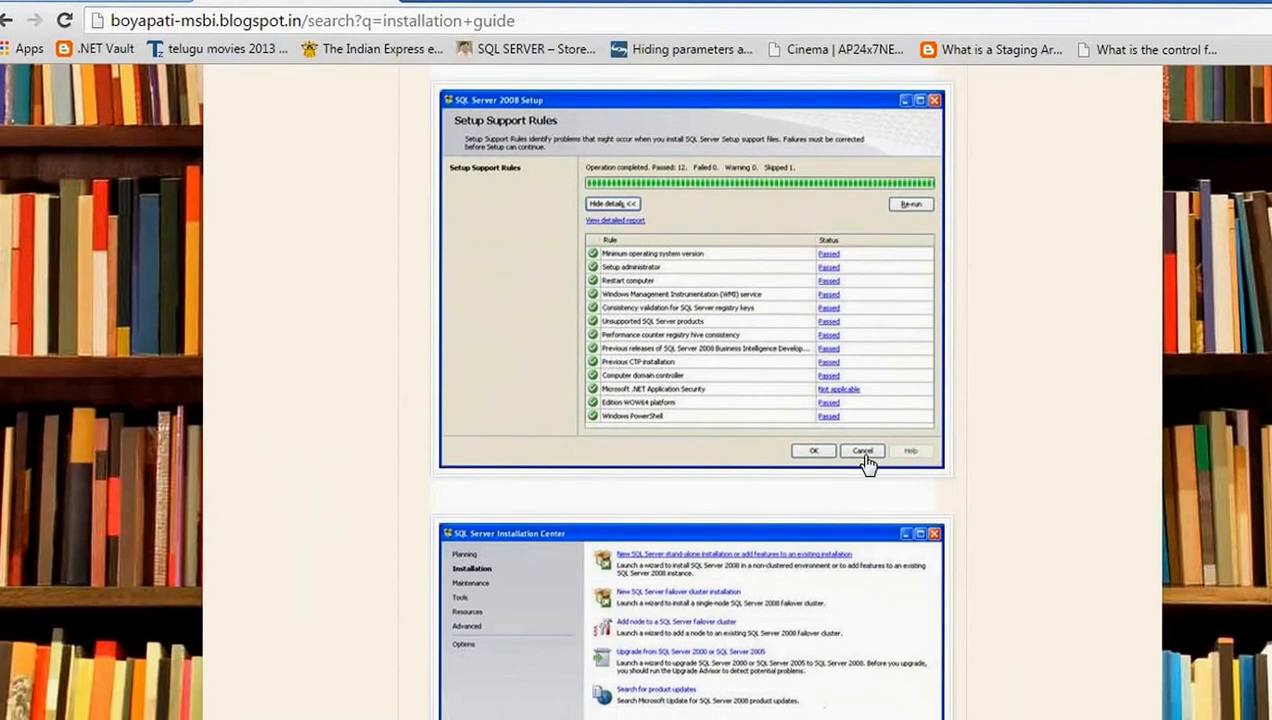
scroll(761, 366, "down", 3)
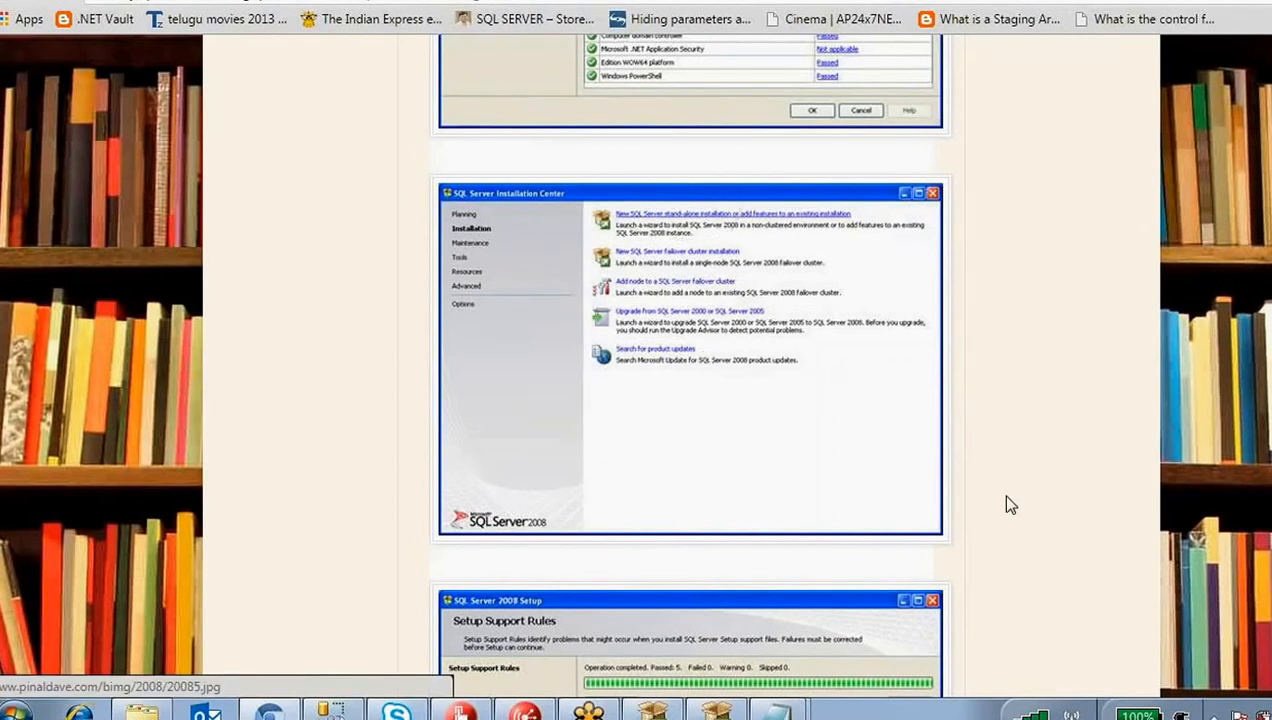
- Review the guide's images for the product key, license terms, setup support files, and second support rules check
scroll(690, 360, "down", 5)
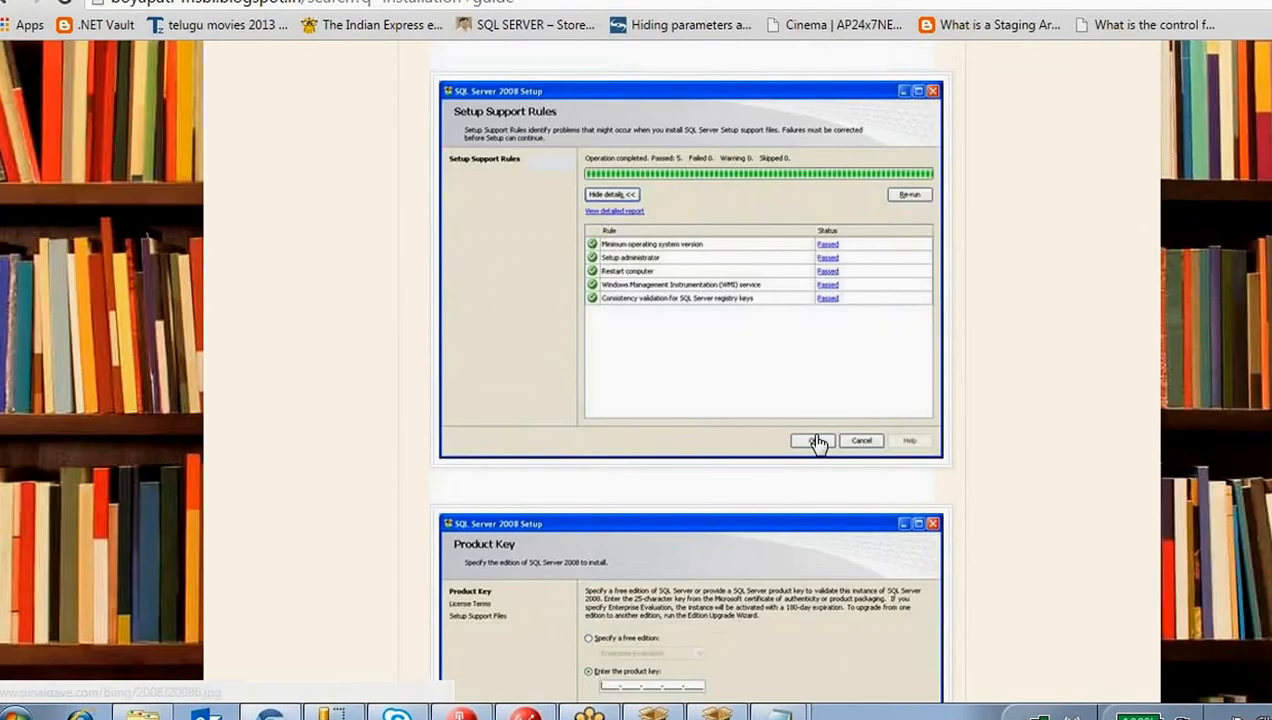
scroll(822, 442, "down", 4)
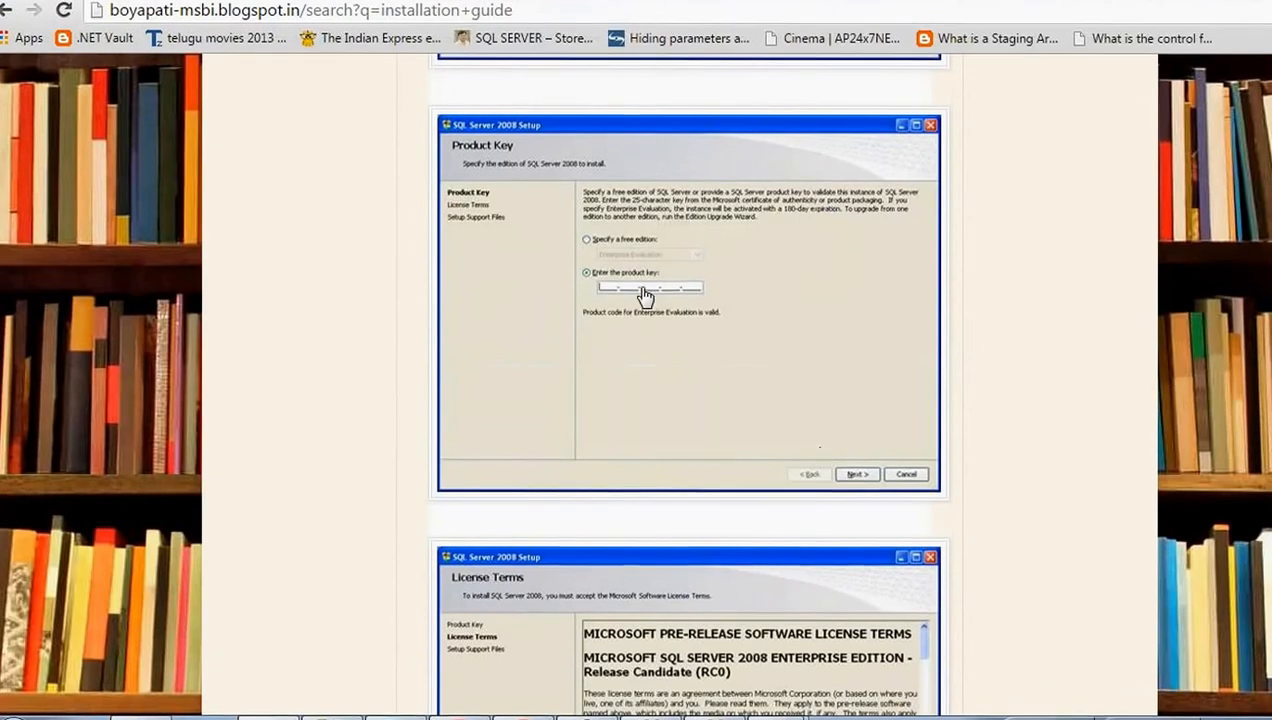
scroll(830, 460, "down", 1)
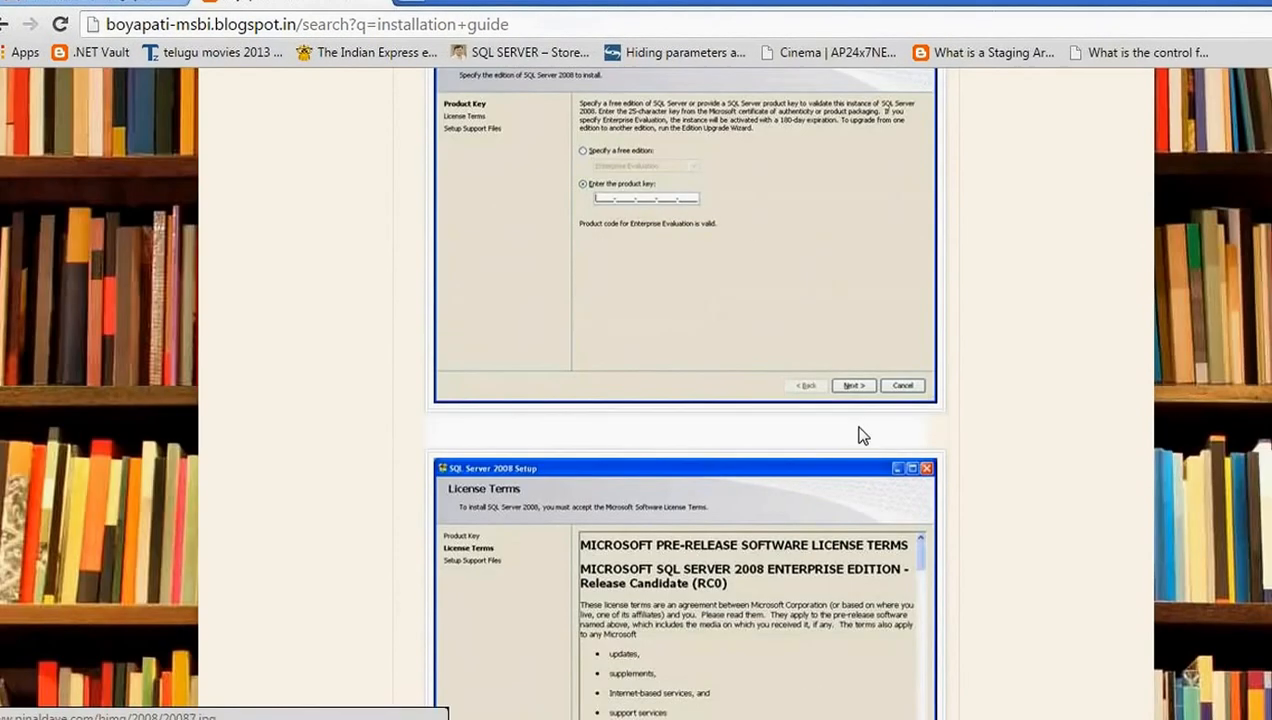
scroll(860, 434, "down", 1)
scroll(860, 440, "down", 2)
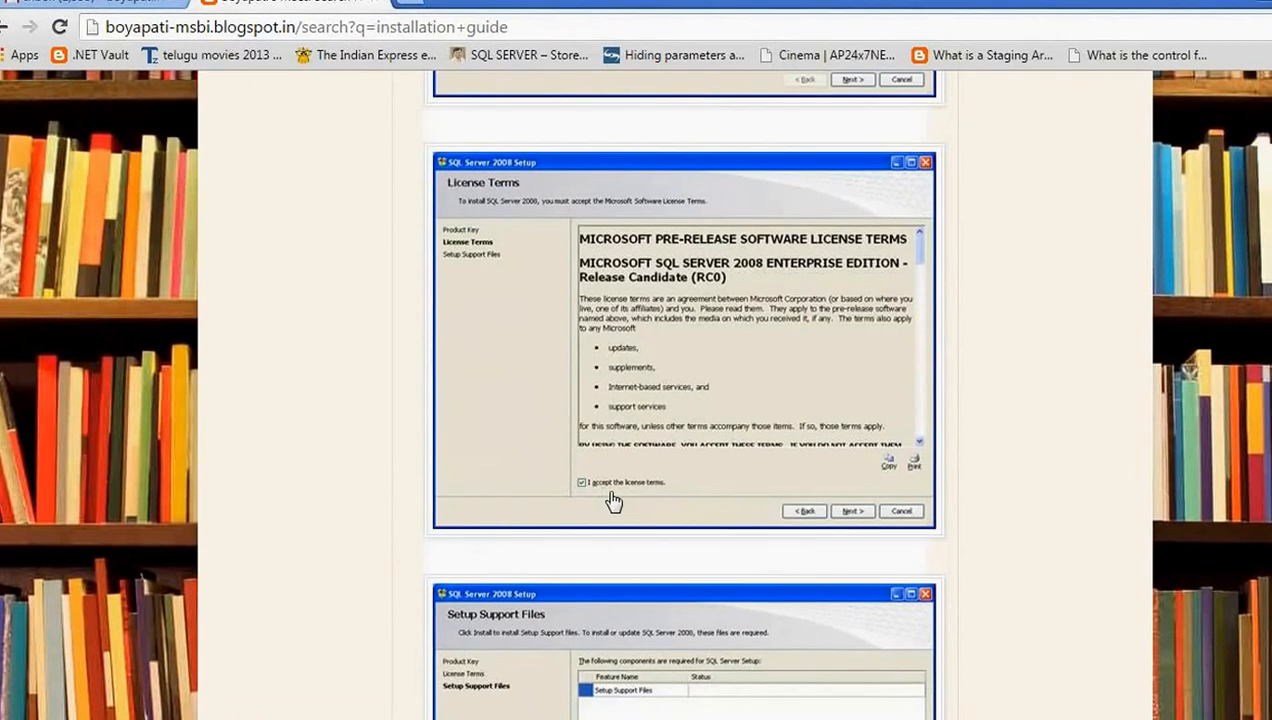
scroll(633, 537, "down", 4)
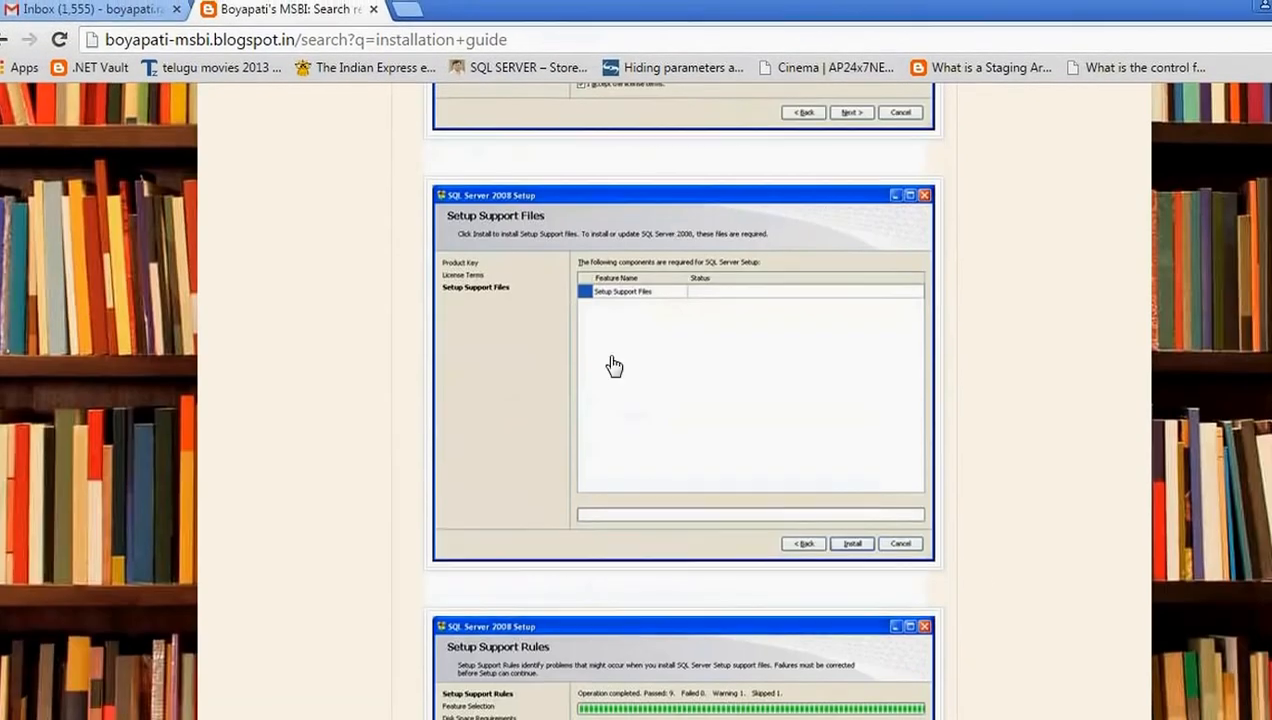
scroll(852, 551, "down", 4)
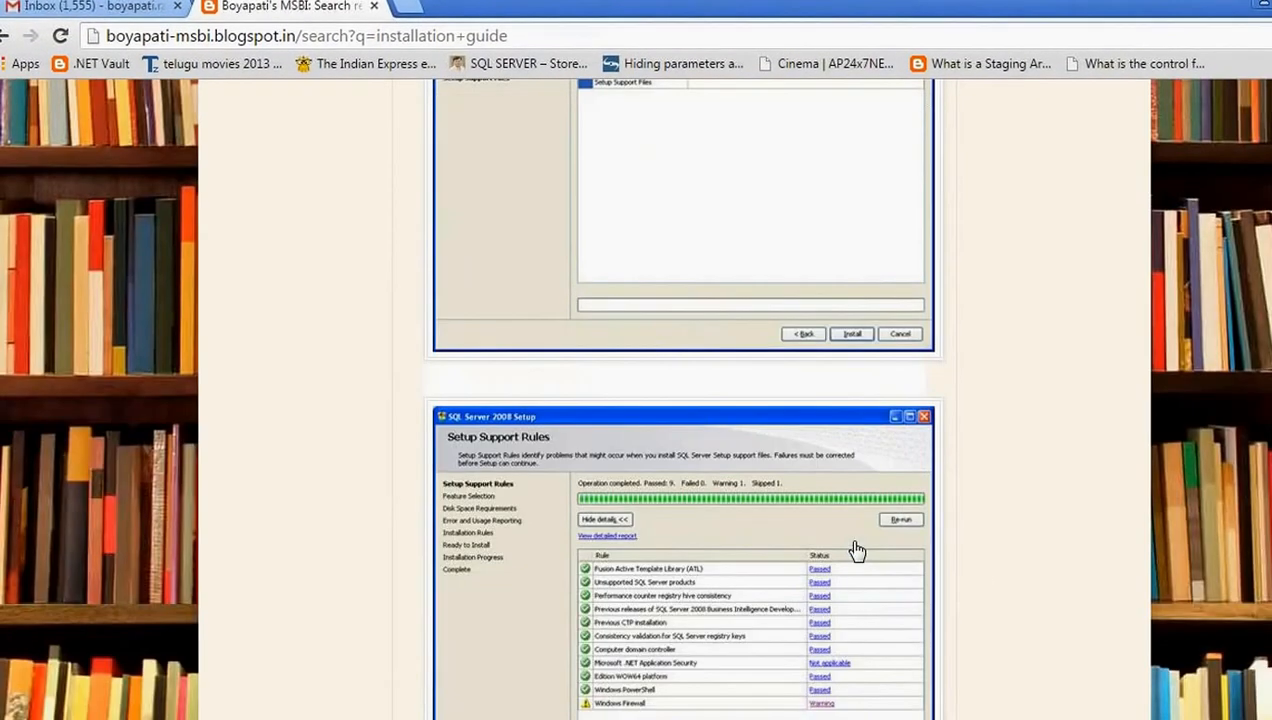
scroll(800, 480, "down", 2)
scroll(830, 430, "up", 1)
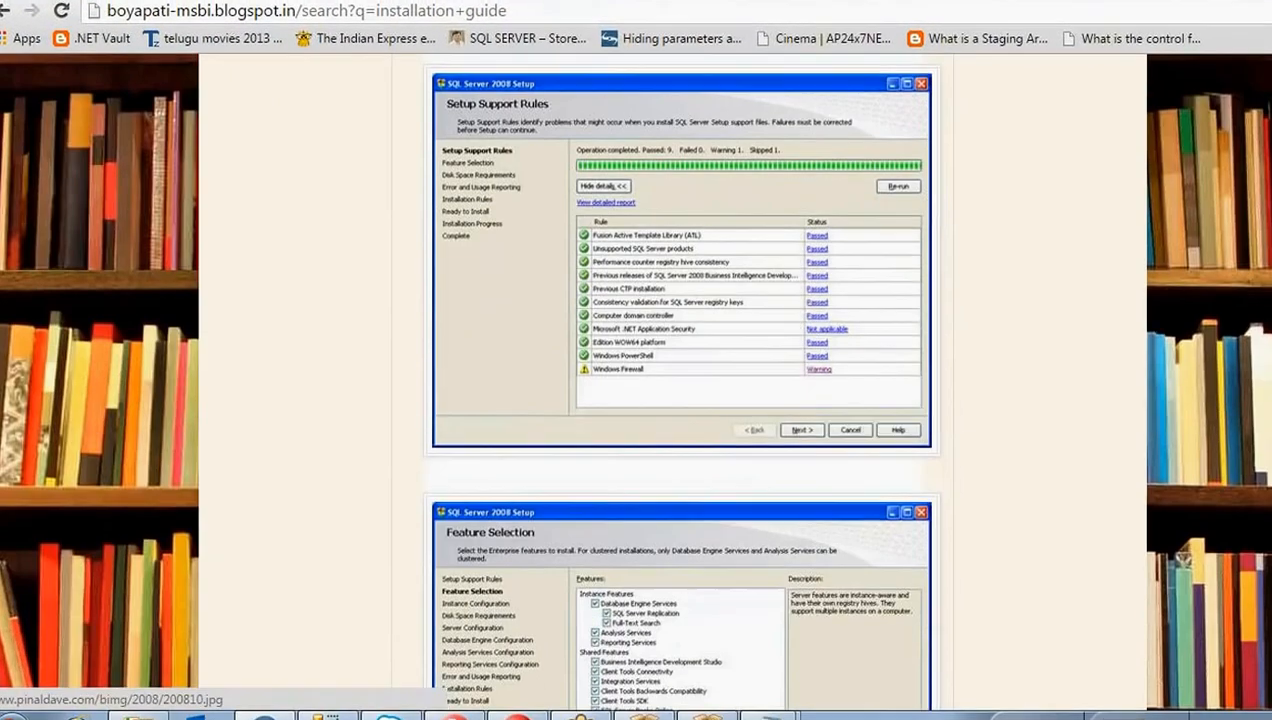
- Open the guide's Feature Selection image and mark Select All, the feature list, and the Database Engine, Analysis, Reporting and Integration Services entries
scroll(843, 440, "down", 4)
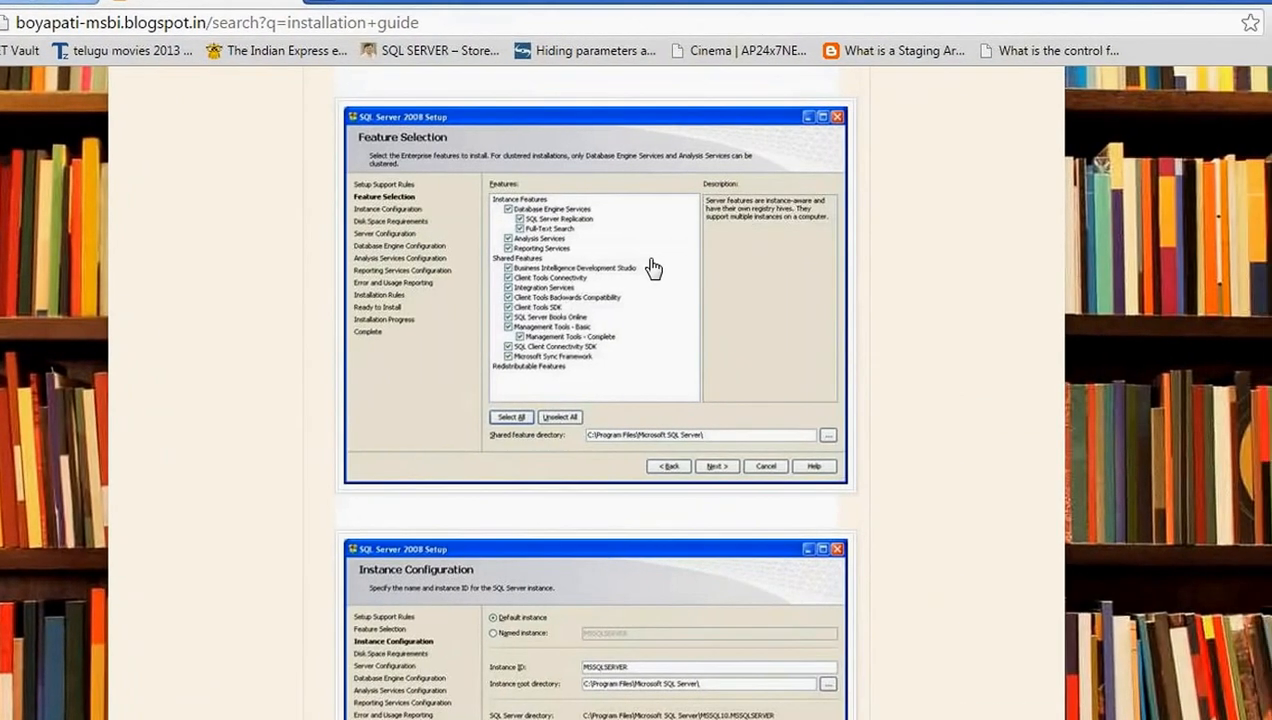
left_click(672, 255)
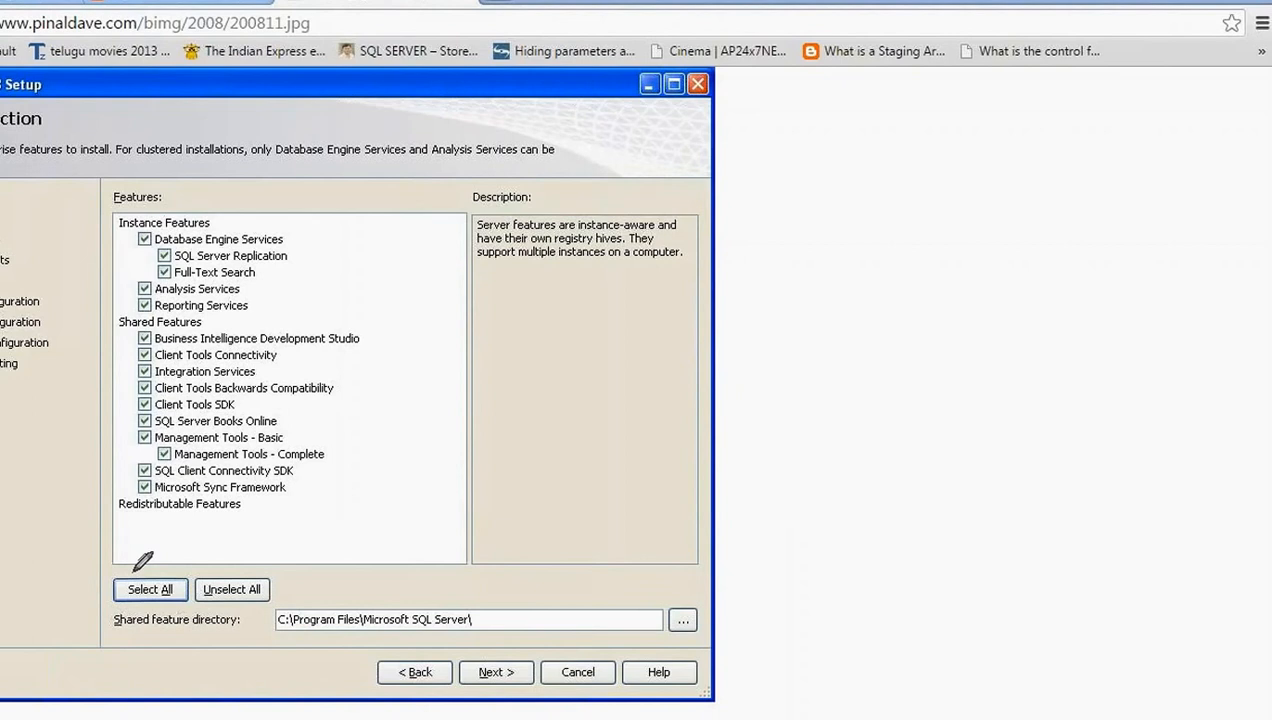
mouse_move(133, 563)
left_mouse_down()
mouse_move(101, 612)
mouse_move(173, 577)
mouse_move(158, 567)
left_mouse_up()
mouse_move(167, 191)
left_mouse_down()
mouse_move(138, 504)
mouse_move(231, 431)
mouse_move(183, 205)
left_mouse_up()
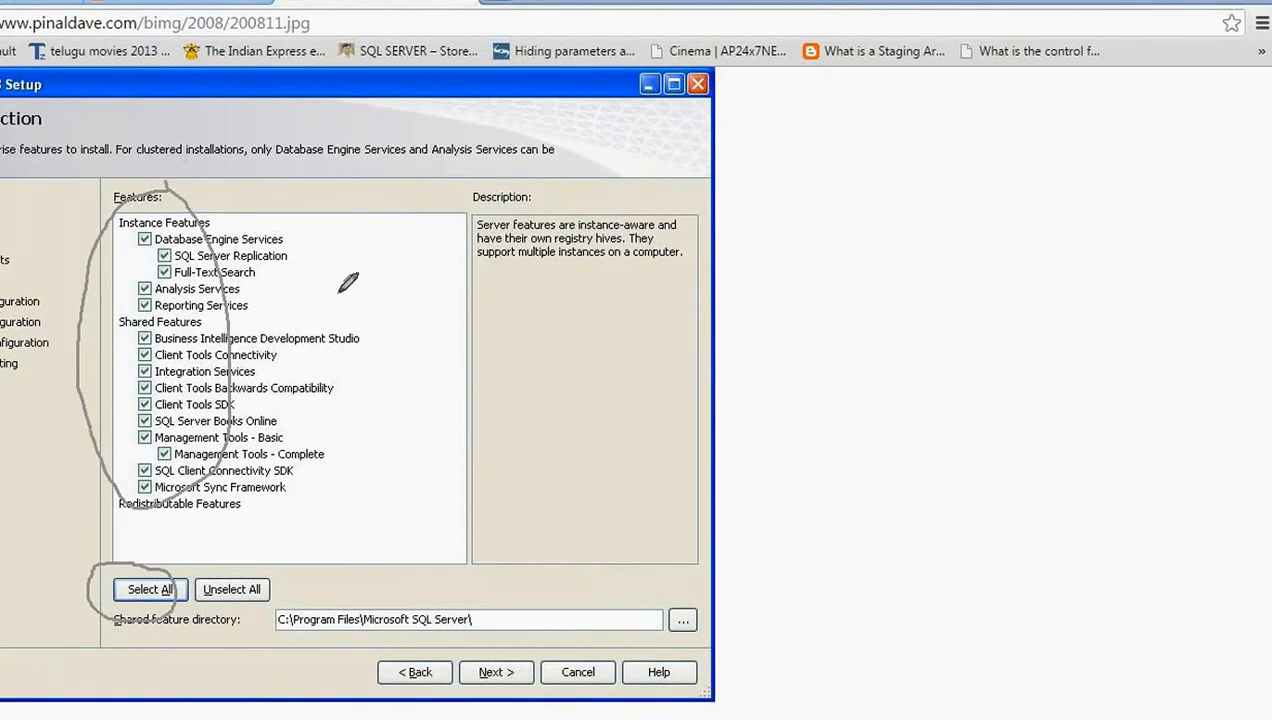
left_click_drag(270, 237, 317, 212)
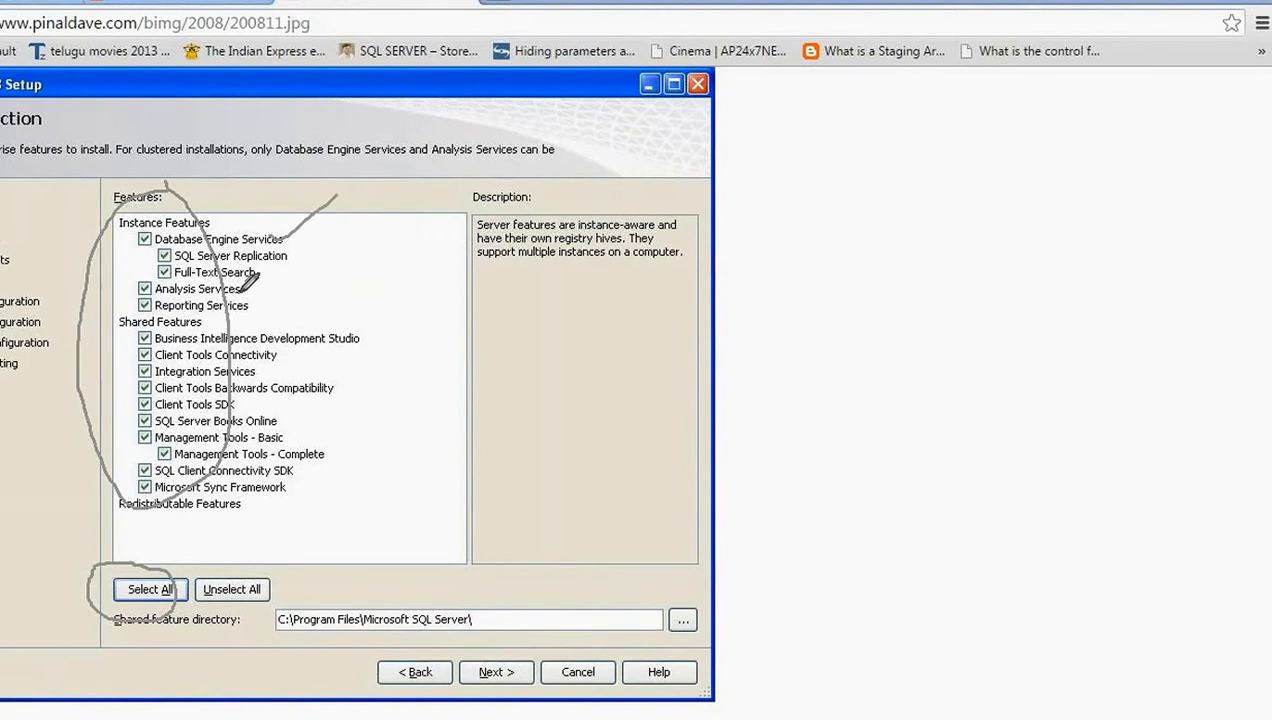
left_click_drag(262, 296, 341, 259)
left_click_drag(248, 307, 341, 272)
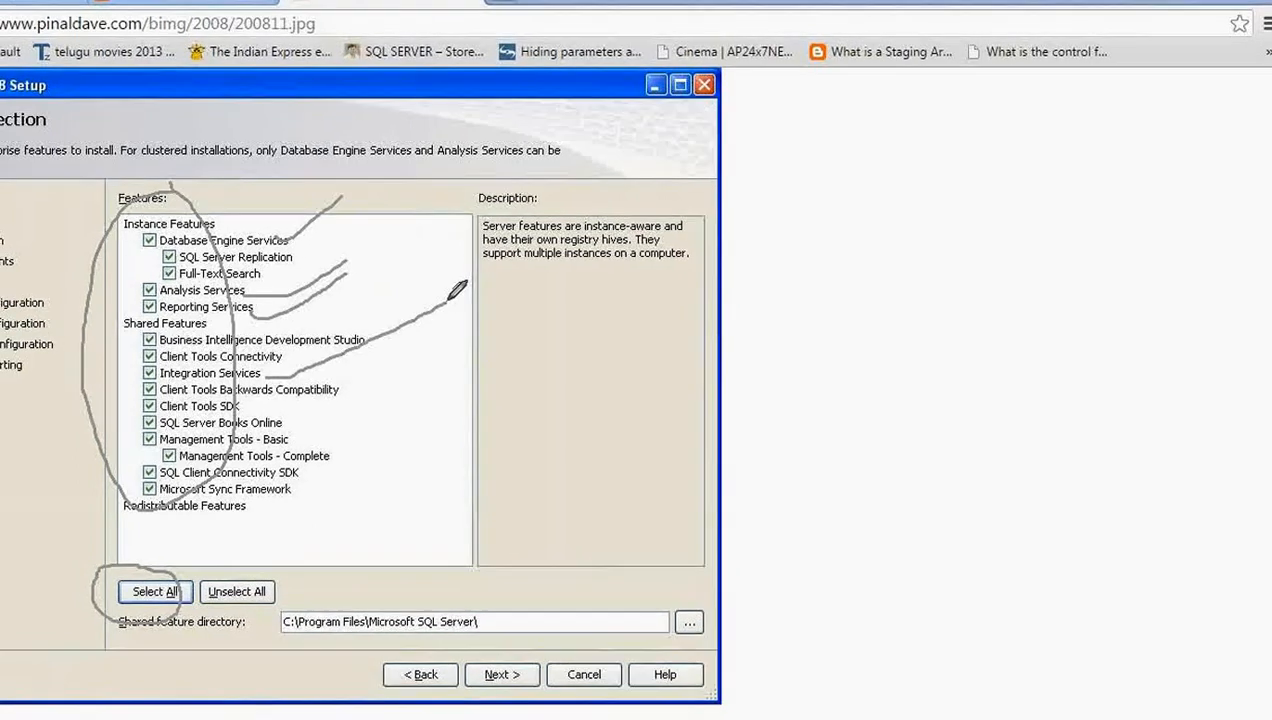
left_click_drag(245, 373, 442, 290)
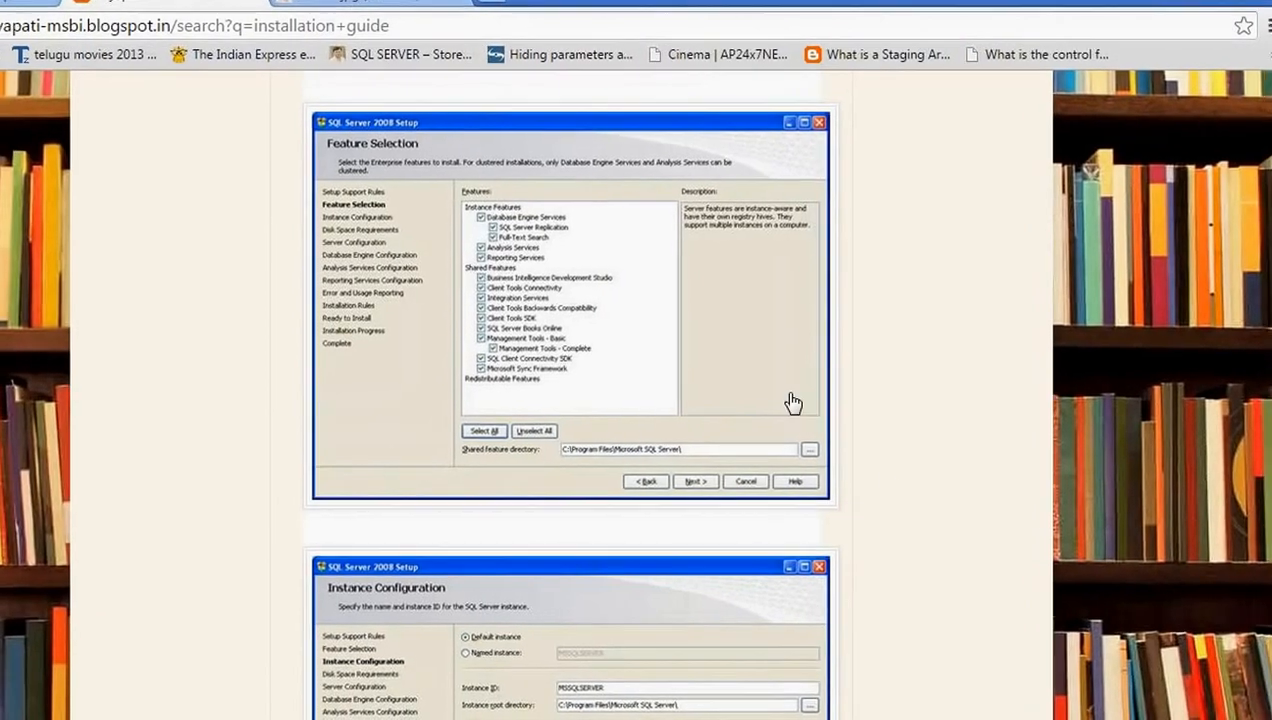
- Open the guide's Instance Configuration image, circle the default instance, instance name and root directory, and clear the markings
scroll(885, 465, "down", 1)
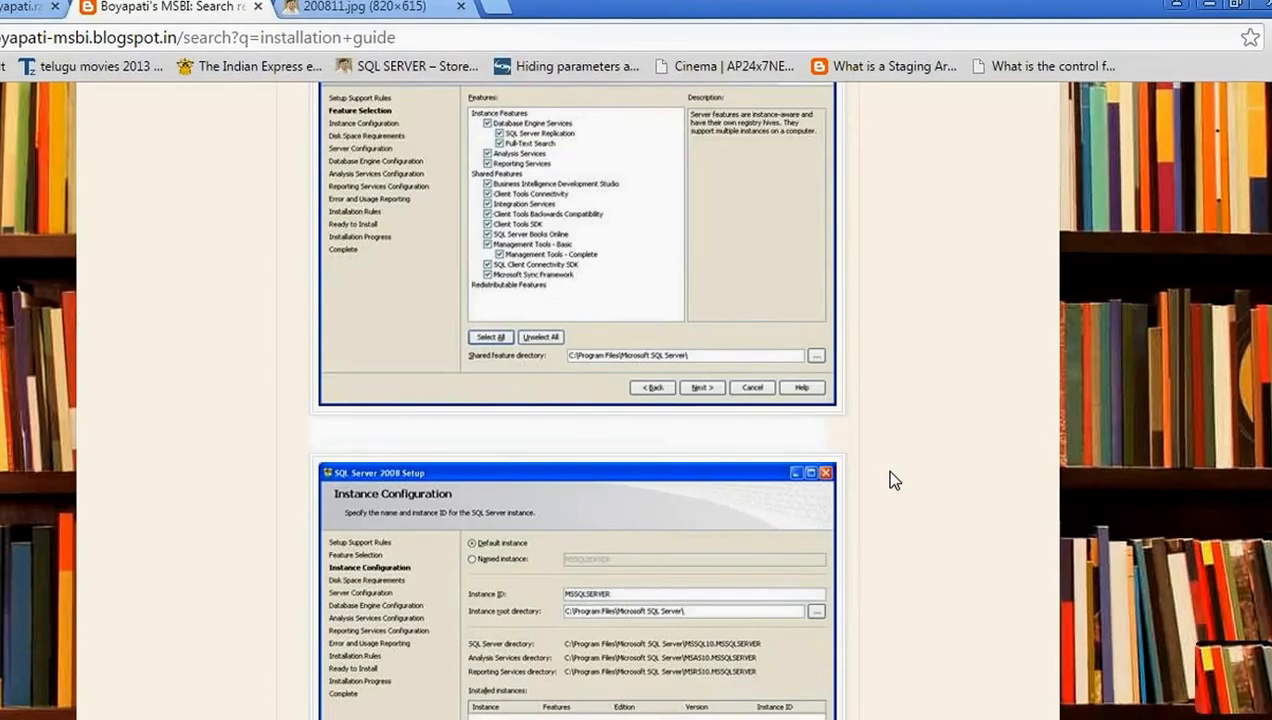
scroll(889, 477, "down", 2)
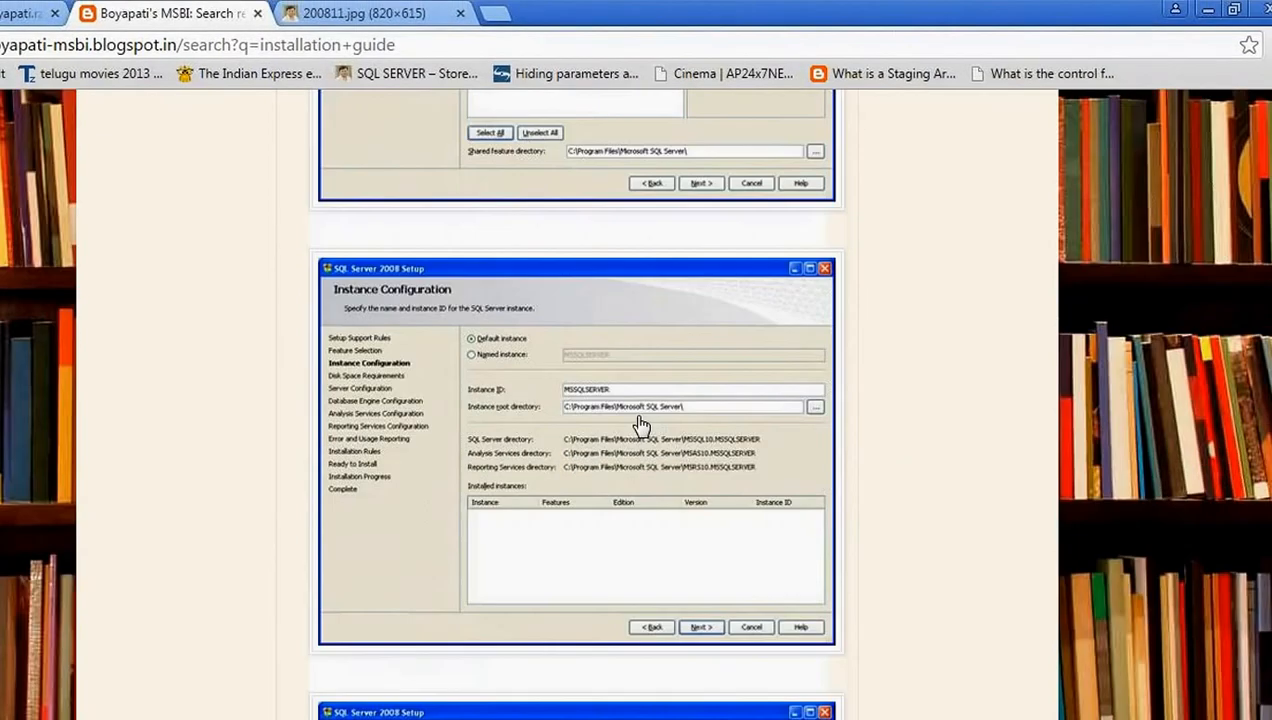
left_click(716, 343)
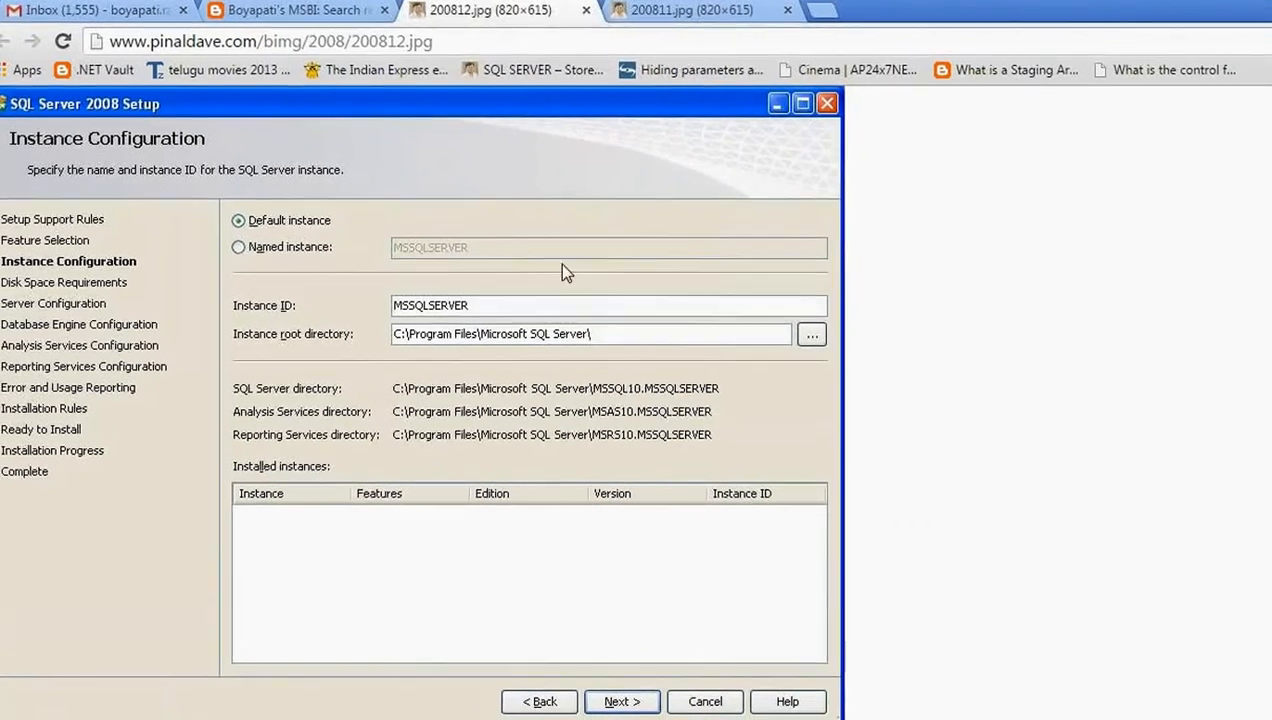
left_click(680, 41)
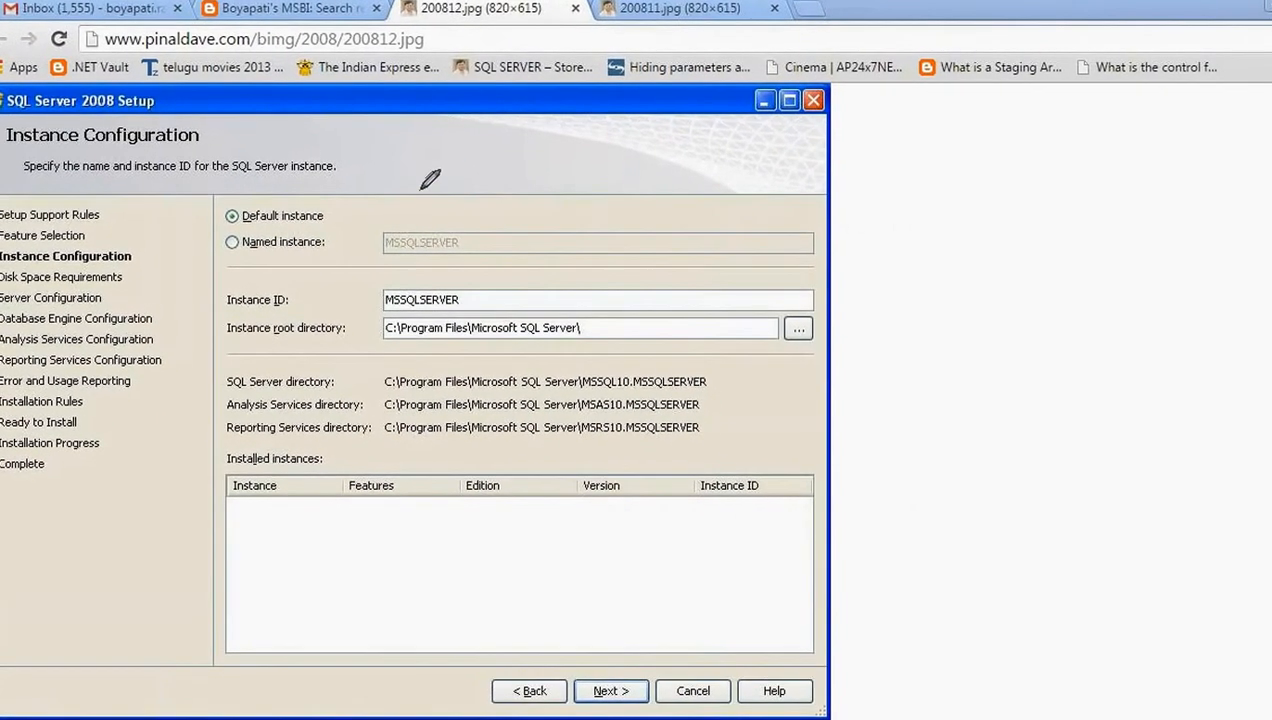
mouse_move(275, 236)
left_mouse_down()
mouse_move(213, 190)
mouse_move(467, 214)
mouse_move(275, 234)
left_mouse_up()
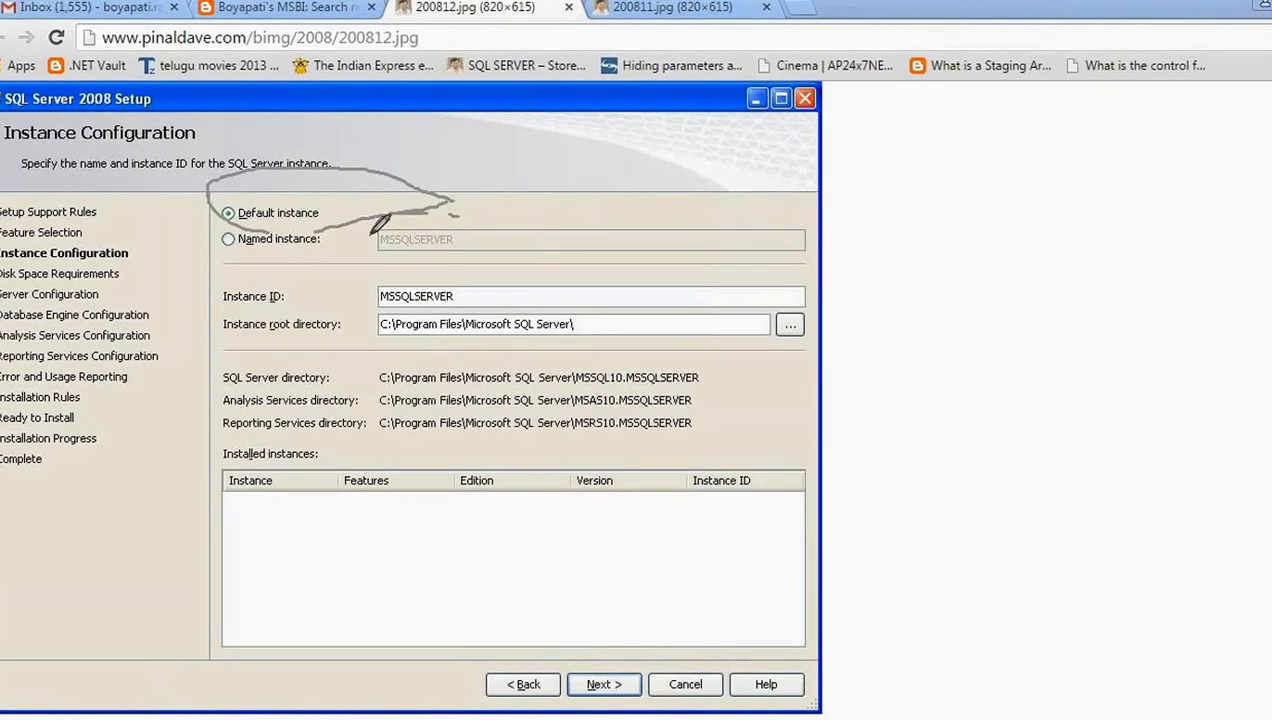
mouse_move(460, 215)
left_mouse_down()
mouse_move(468, 264)
mouse_move(482, 217)
left_mouse_up()
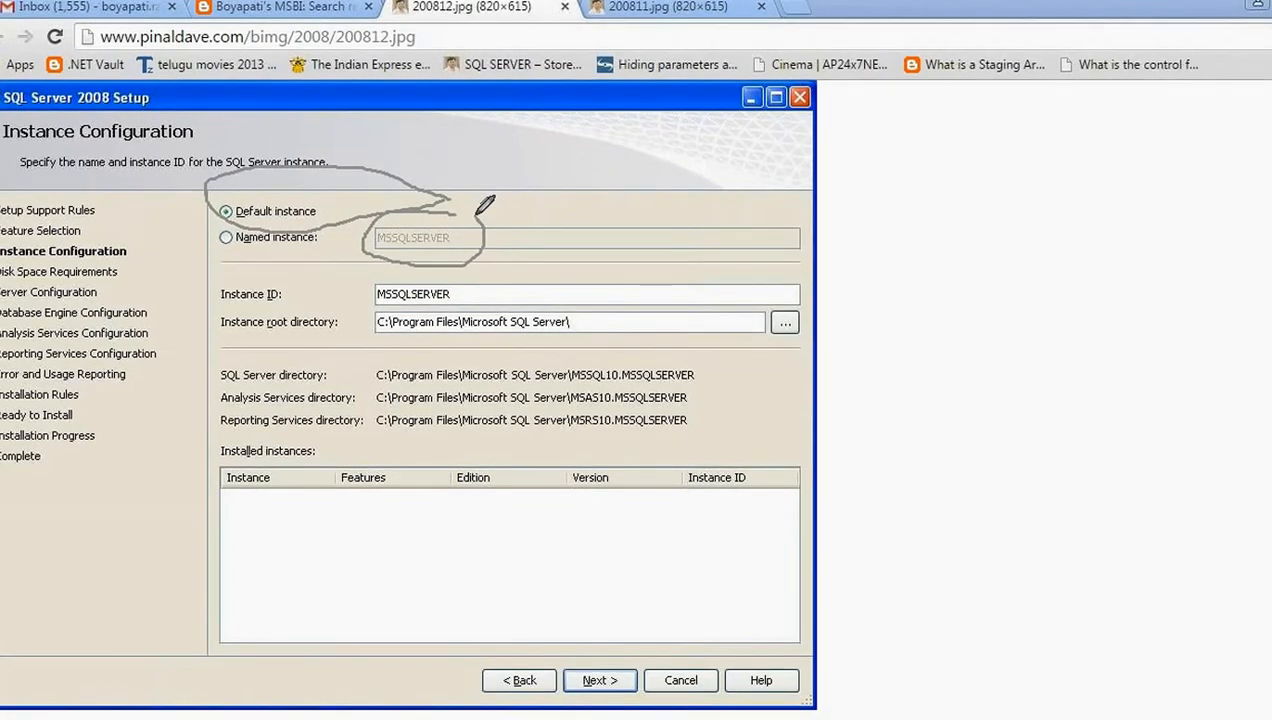
mouse_move(578, 302)
left_mouse_down()
mouse_move(508, 282)
mouse_move(425, 335)
mouse_move(582, 326)
mouse_move(558, 279)
mouse_move(572, 320)
left_mouse_up()
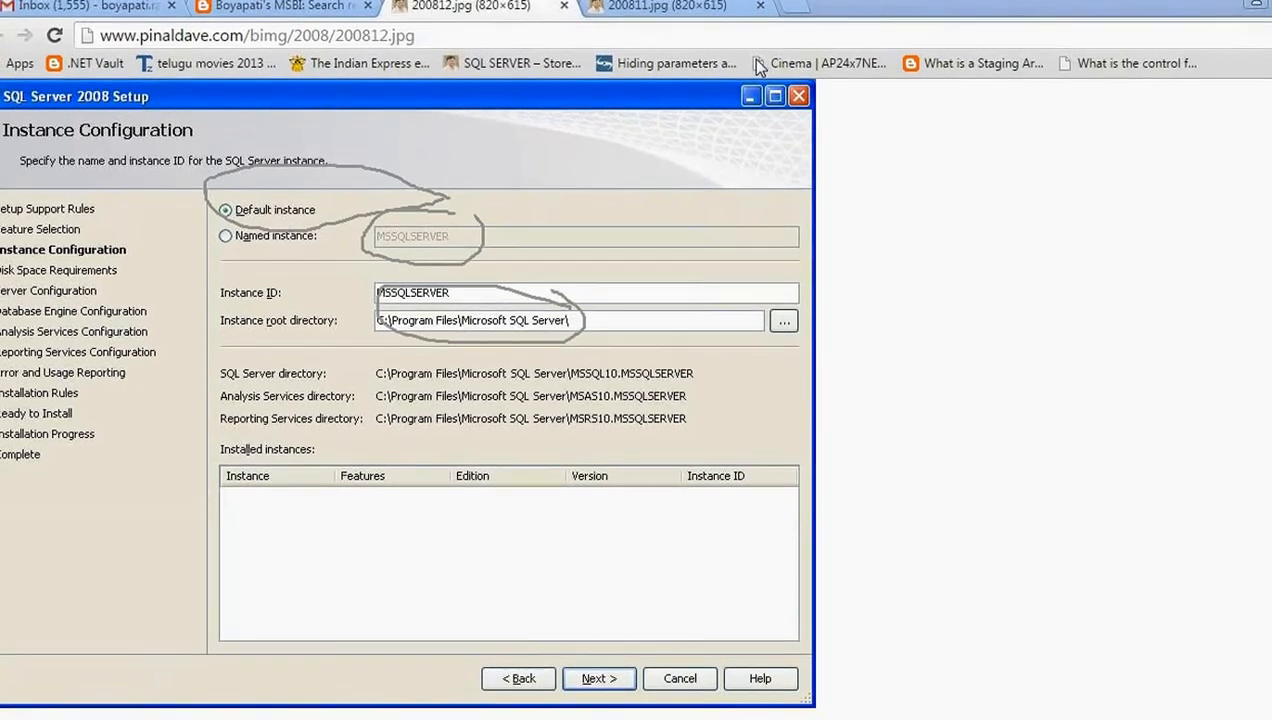
key("Escape")
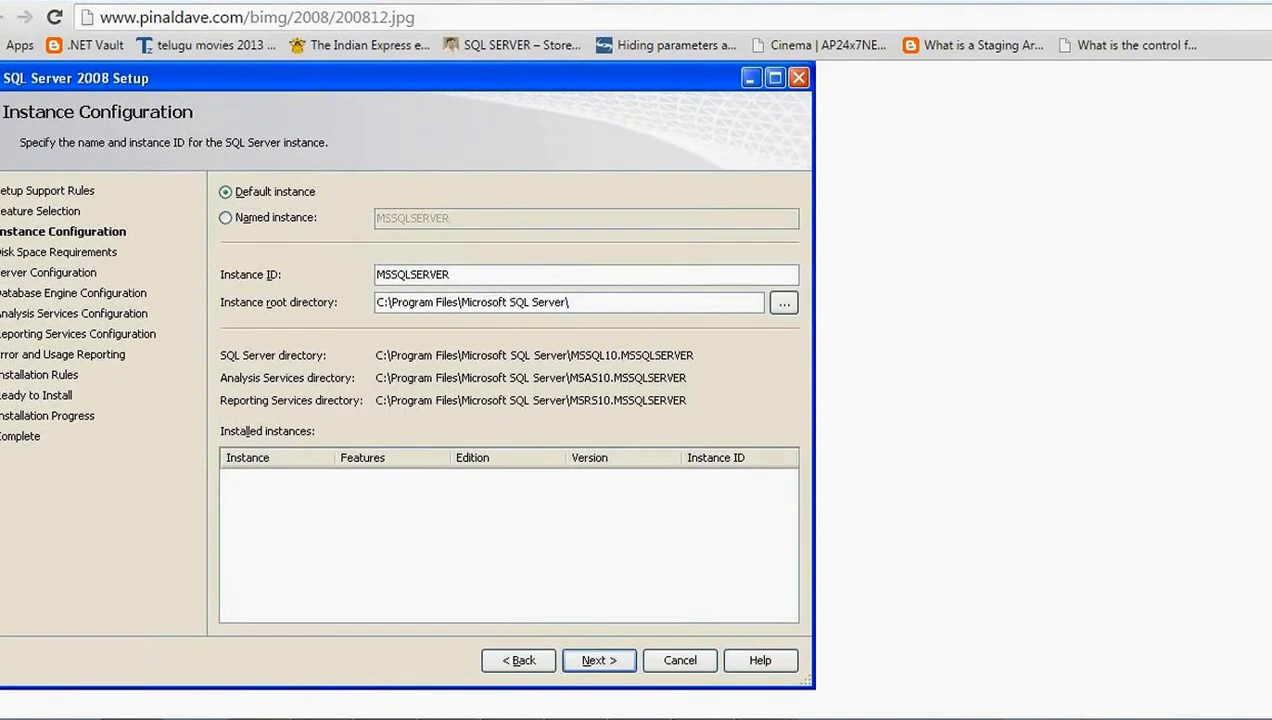
- Return to the blog guide and open the Disk Space Requirements image at full size
left_click(219, 9)
scroll(692, 311, "down", 1)
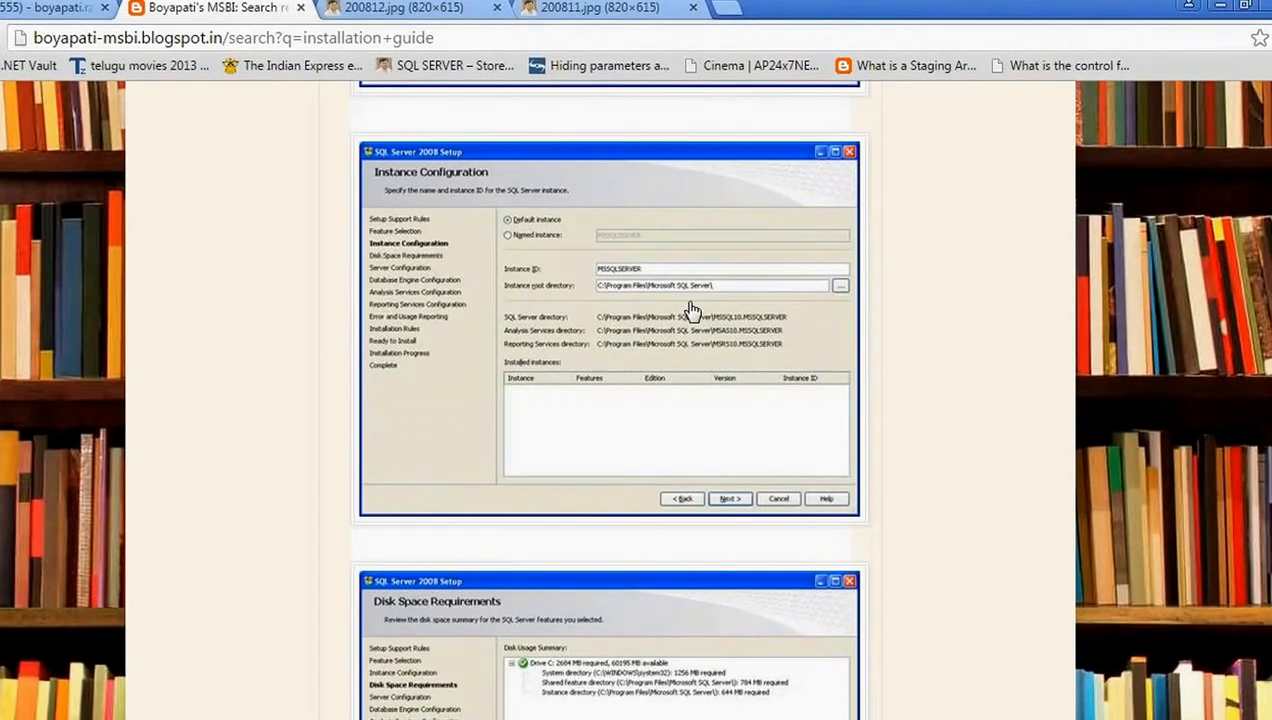
scroll(692, 311, "down", 3)
left_click(690, 312)
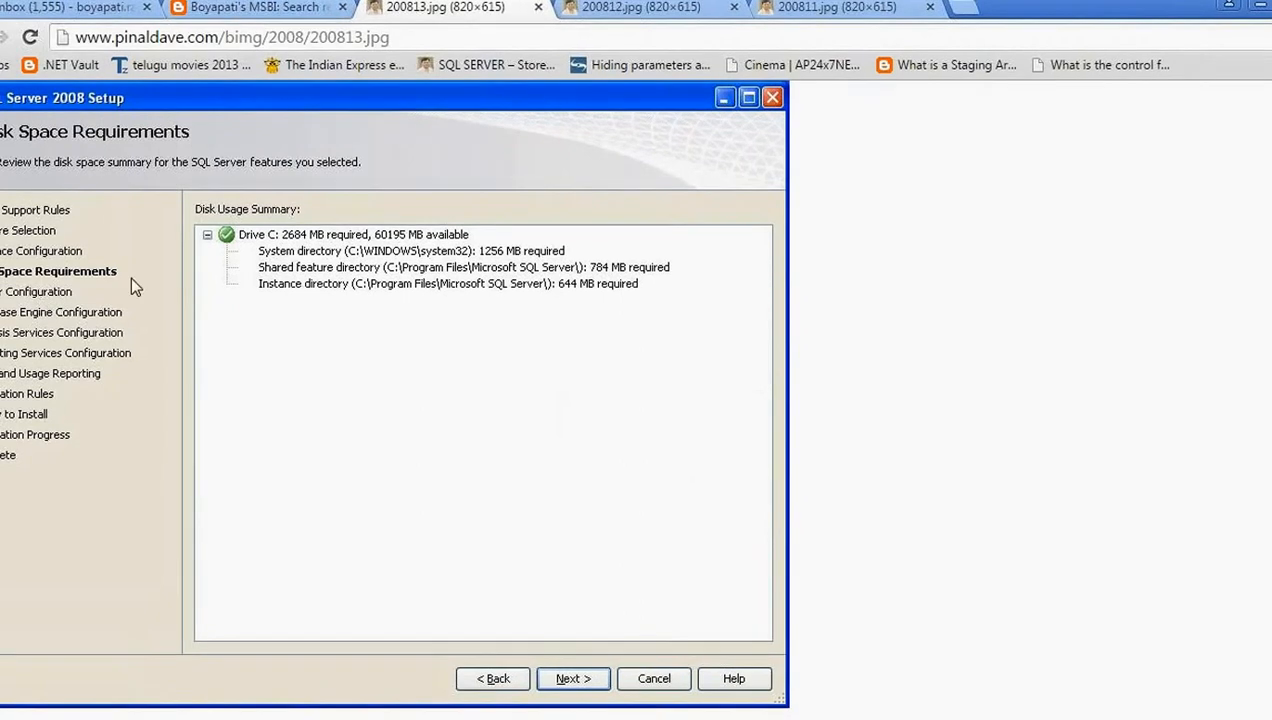
- Open the guide's Server Configuration image and mark the service account names, including NT AUTHORITY\SYSTEM for SQL Server Agent
left_click(243, 8)
scroll(548, 382, "down", 5)
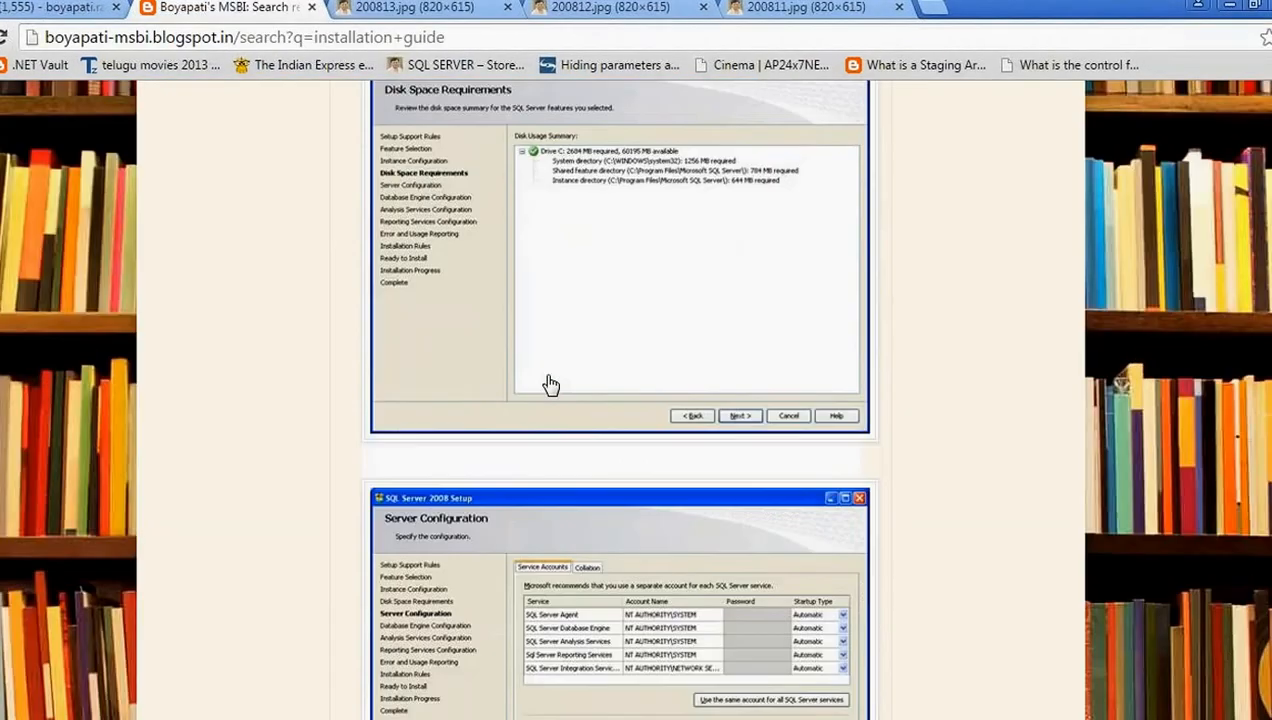
left_click(567, 413)
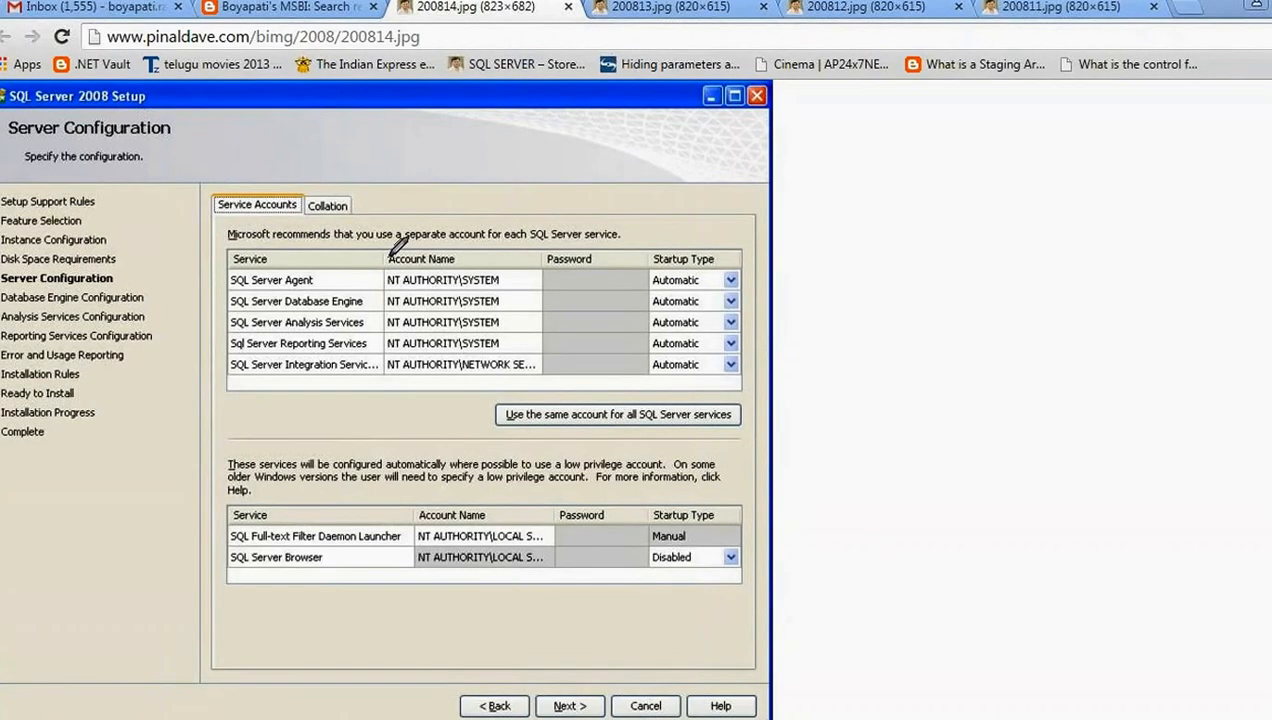
left_click_drag(379, 291, 418, 376)
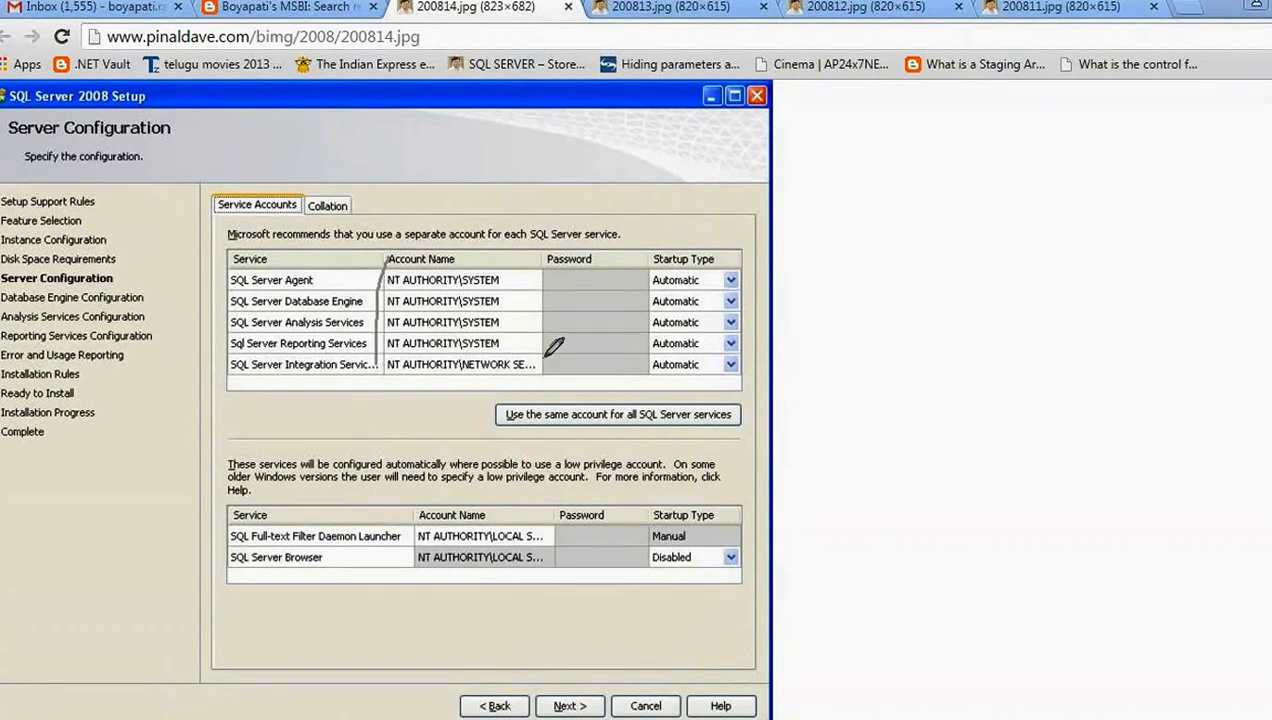
mouse_move(540, 380)
left_mouse_down()
mouse_move(558, 258)
mouse_move(392, 255)
left_mouse_up()
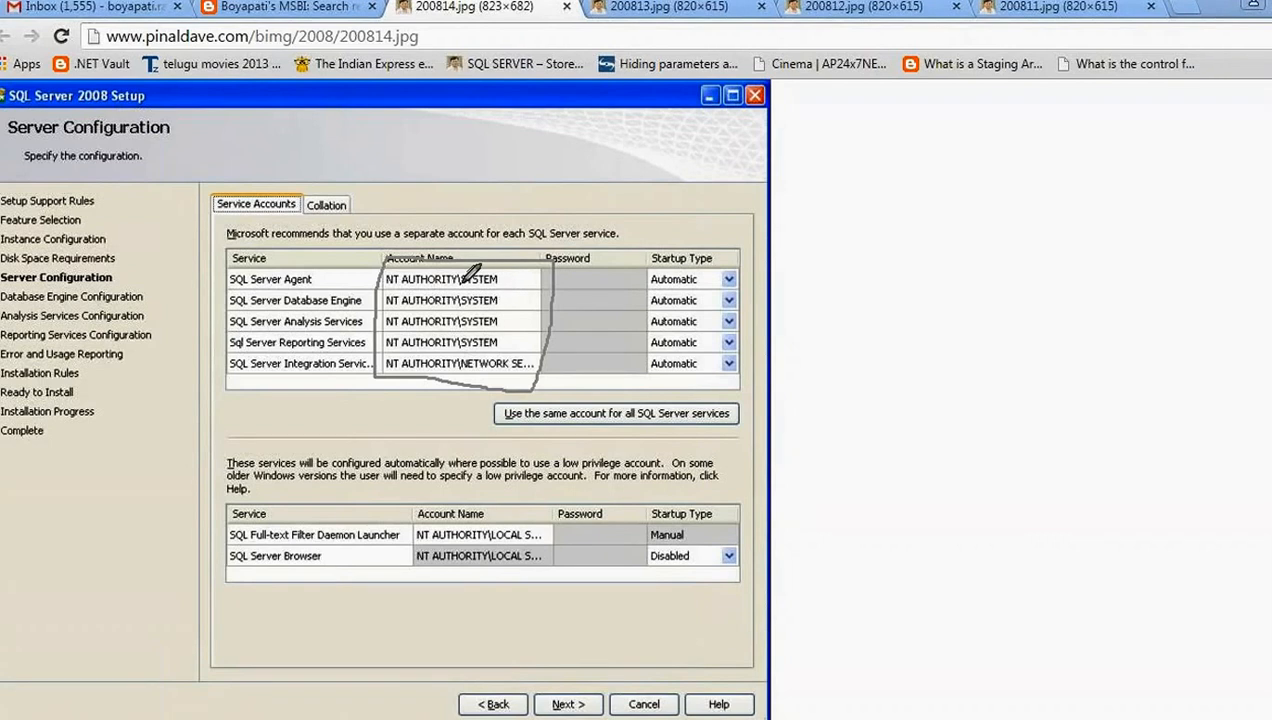
left_click_drag(463, 281, 522, 223)
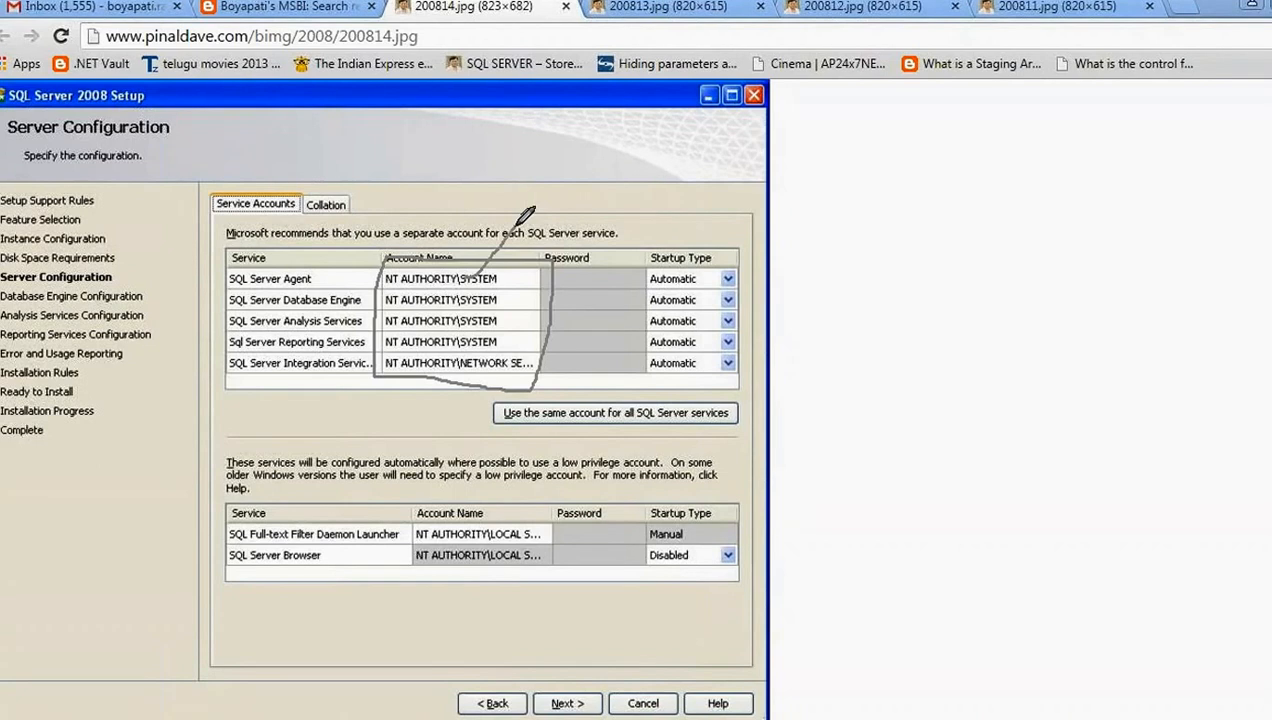
left_click_drag(533, 278, 520, 280)
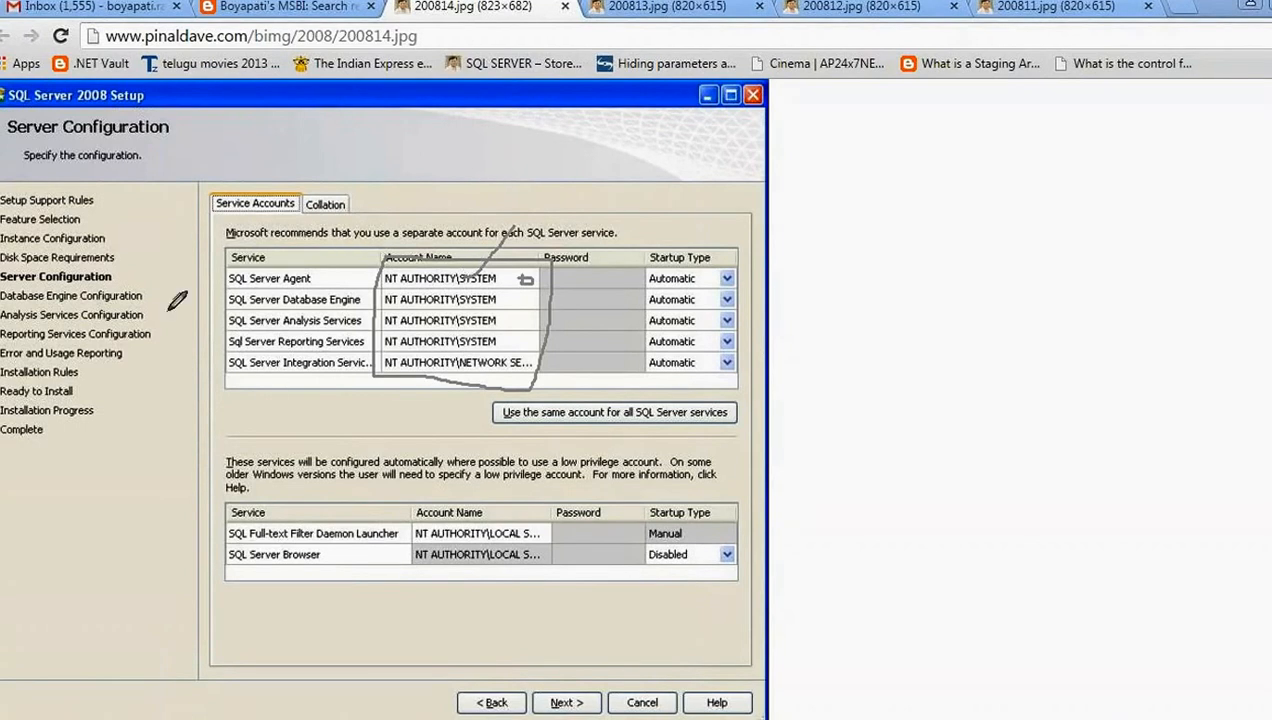
- Mark the five SQL Server services and circle their Startup Type column, including the Automatic setting for Integration Services
left_click_drag(307, 279, 345, 253)
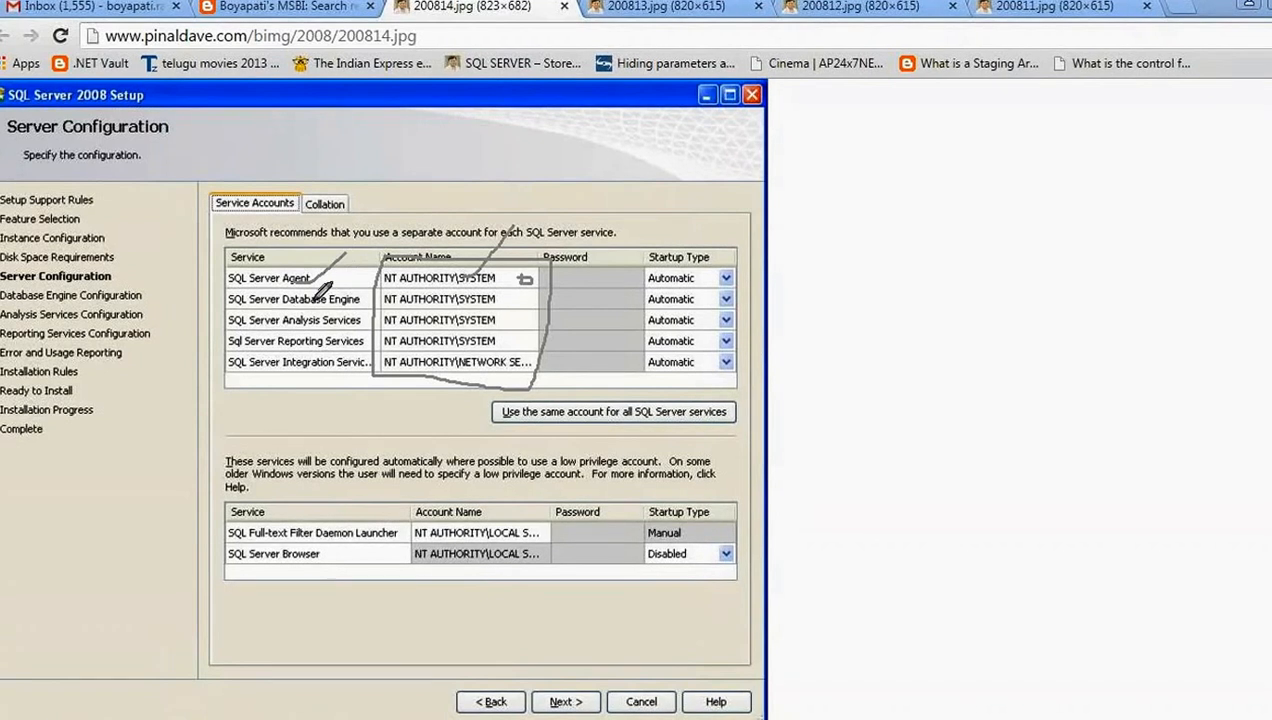
left_click_drag(287, 303, 364, 259)
left_click_drag(308, 324, 360, 287)
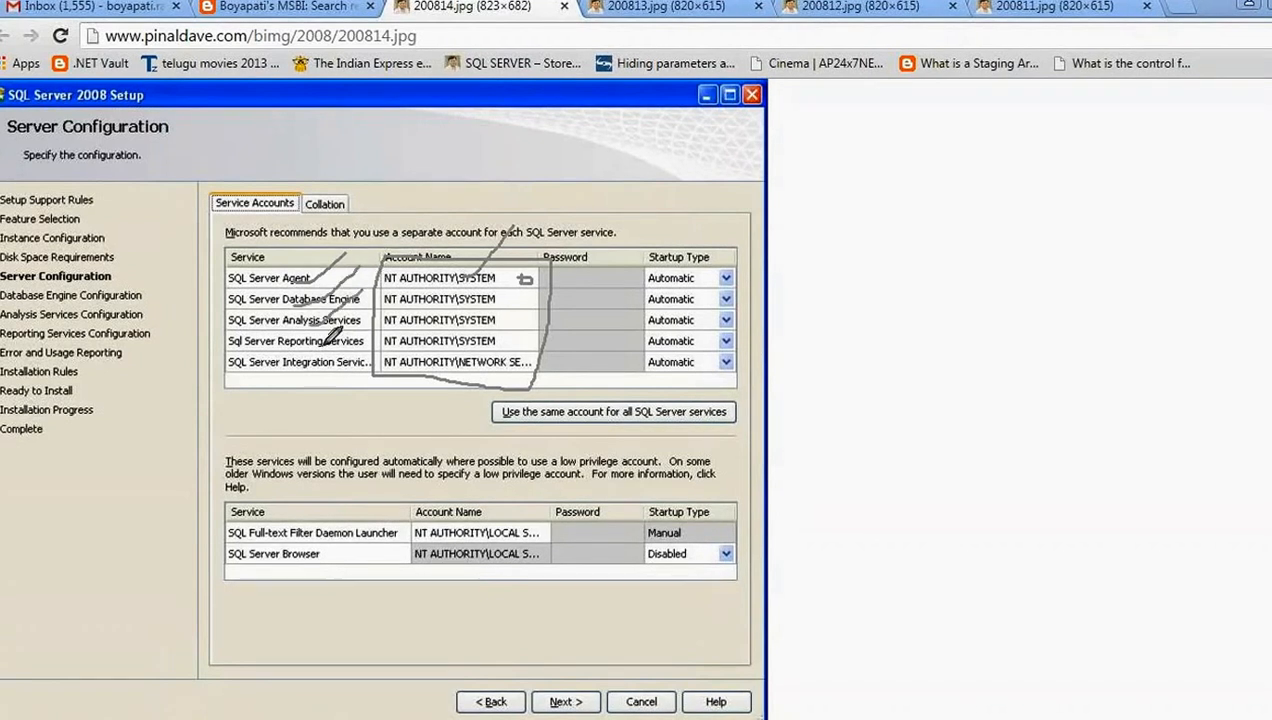
left_click_drag(319, 347, 364, 310)
left_click_drag(292, 370, 358, 331)
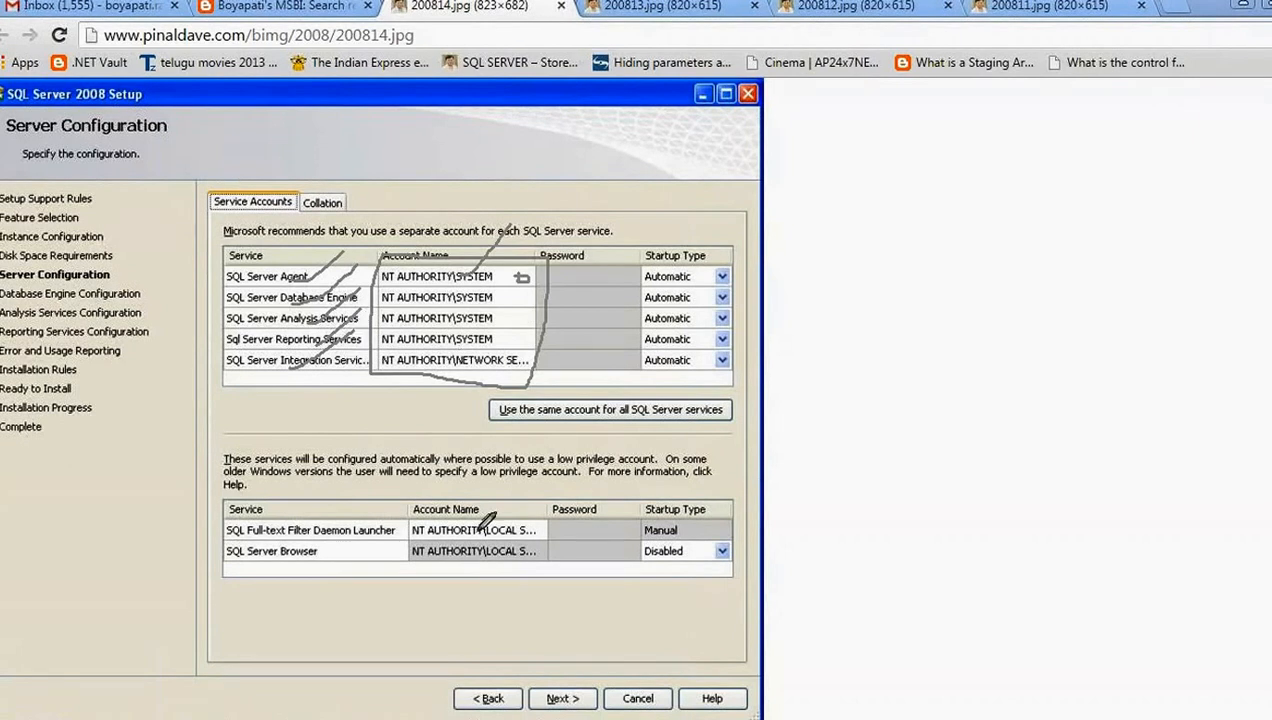
mouse_move(668, 236)
left_mouse_down()
mouse_move(653, 238)
mouse_move(622, 314)
mouse_move(664, 386)
mouse_move(712, 388)
mouse_move(754, 328)
mouse_move(748, 248)
mouse_move(672, 228)
left_mouse_up()
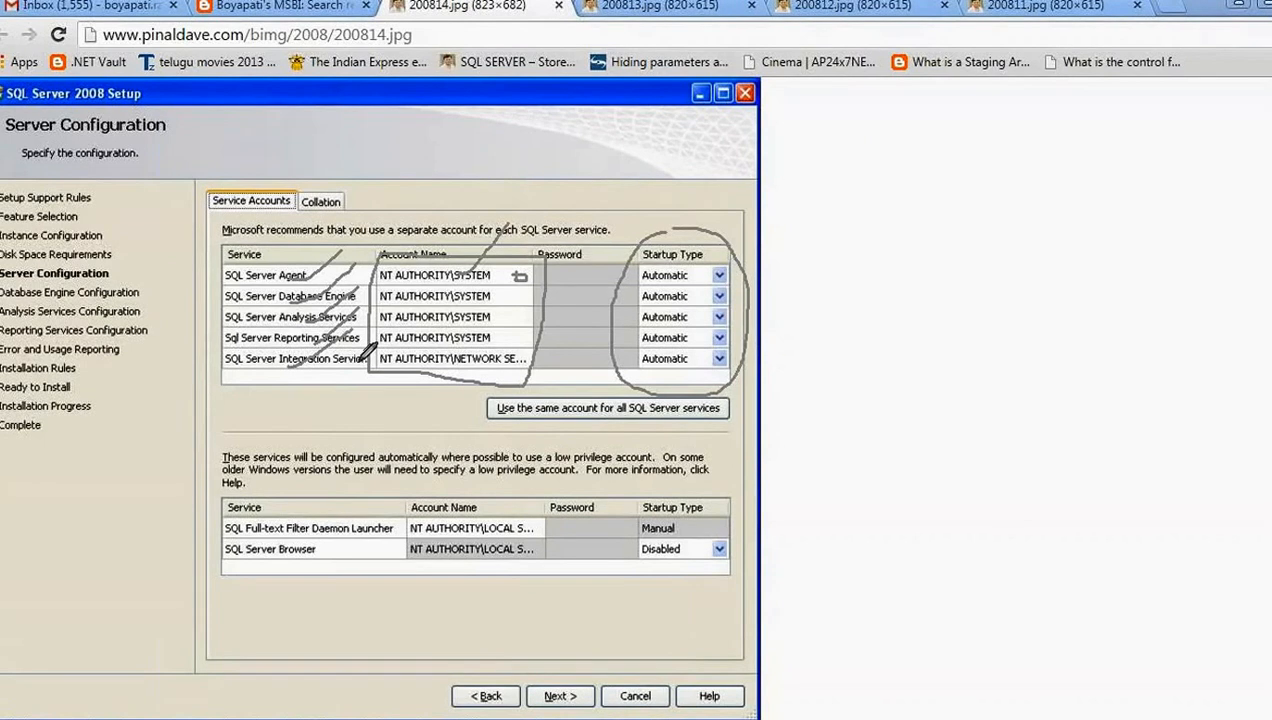
mouse_move(650, 352)
left_mouse_down()
mouse_move(640, 374)
mouse_move(688, 370)
left_mouse_up()
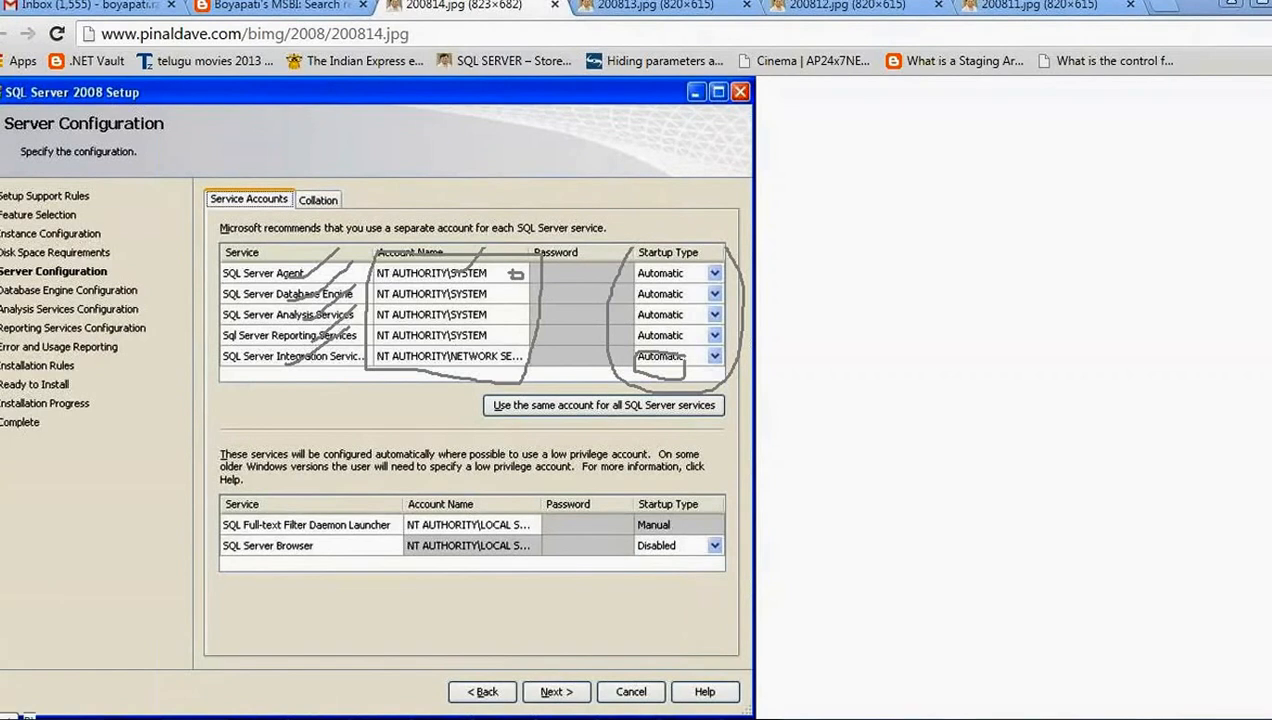
- Launch the Windows Services console by running services.msc
left_click(10, 714)
left_click(318, 538)
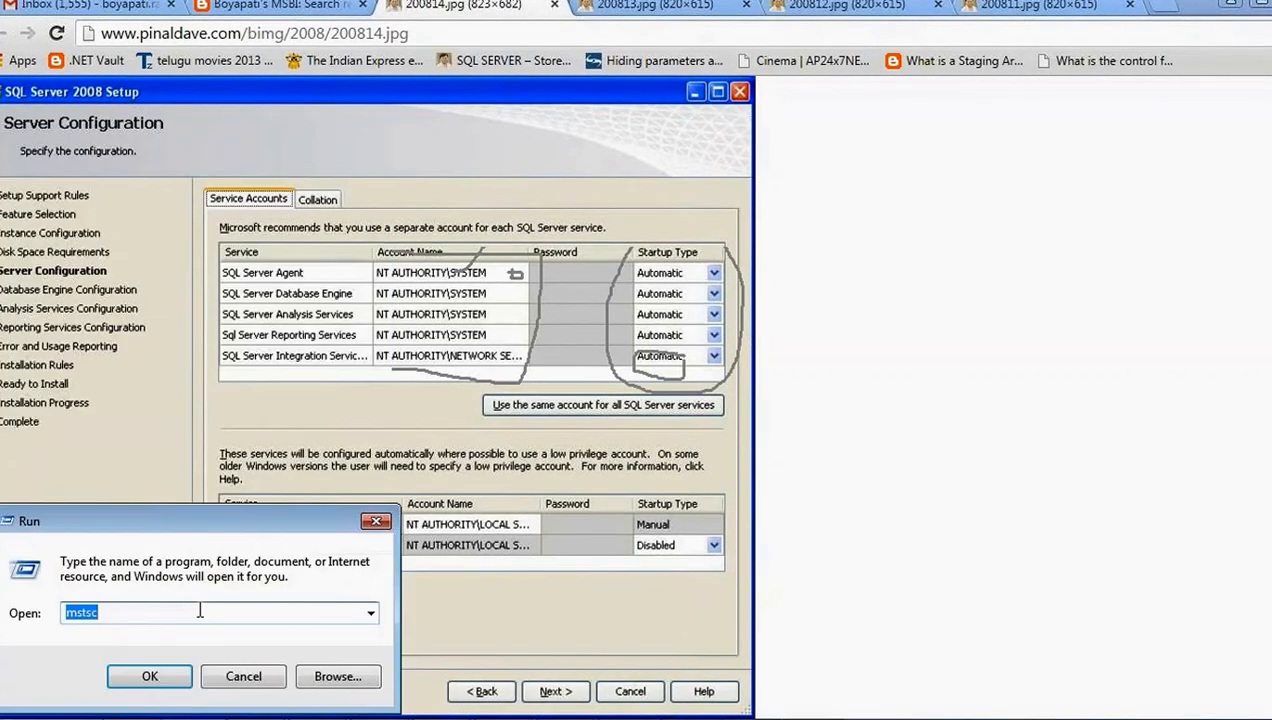
type("SERV")
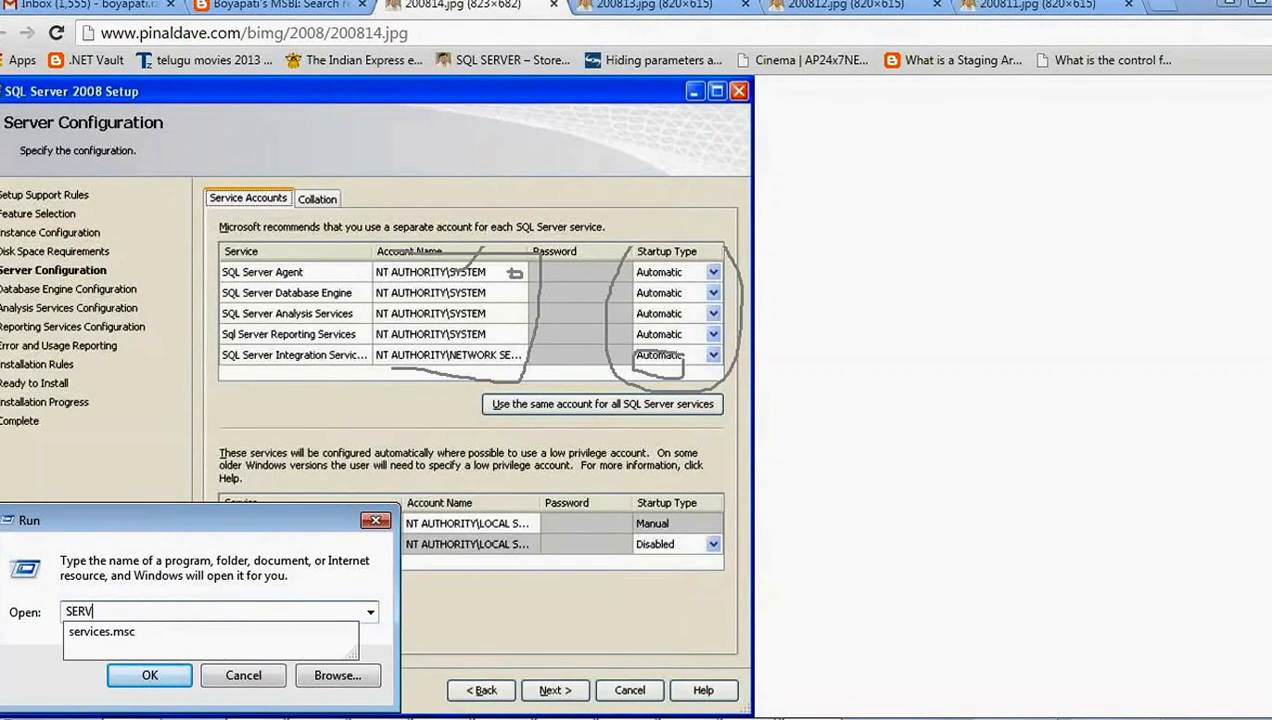
left_click(118, 634)
left_click(149, 674)
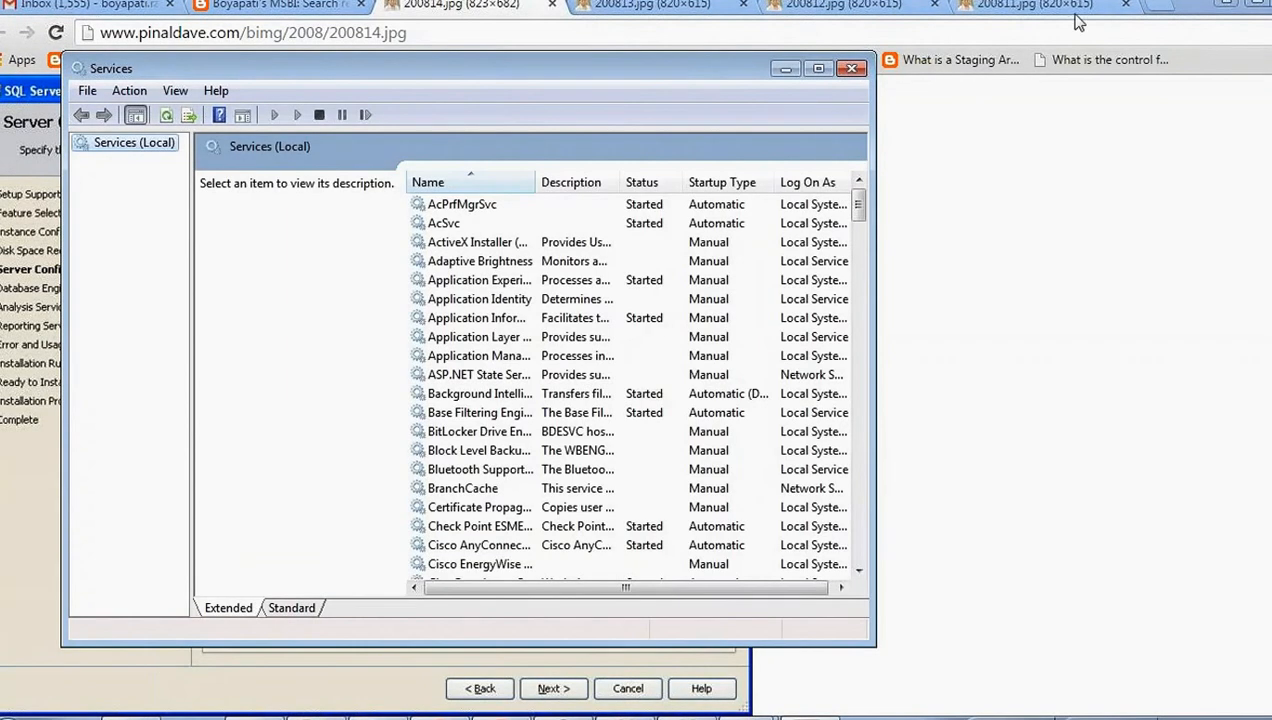
- Maximize the Services window and widen the Name and Log On As columns to show their full entries
left_click_drag(884, 138, 1270, 160)
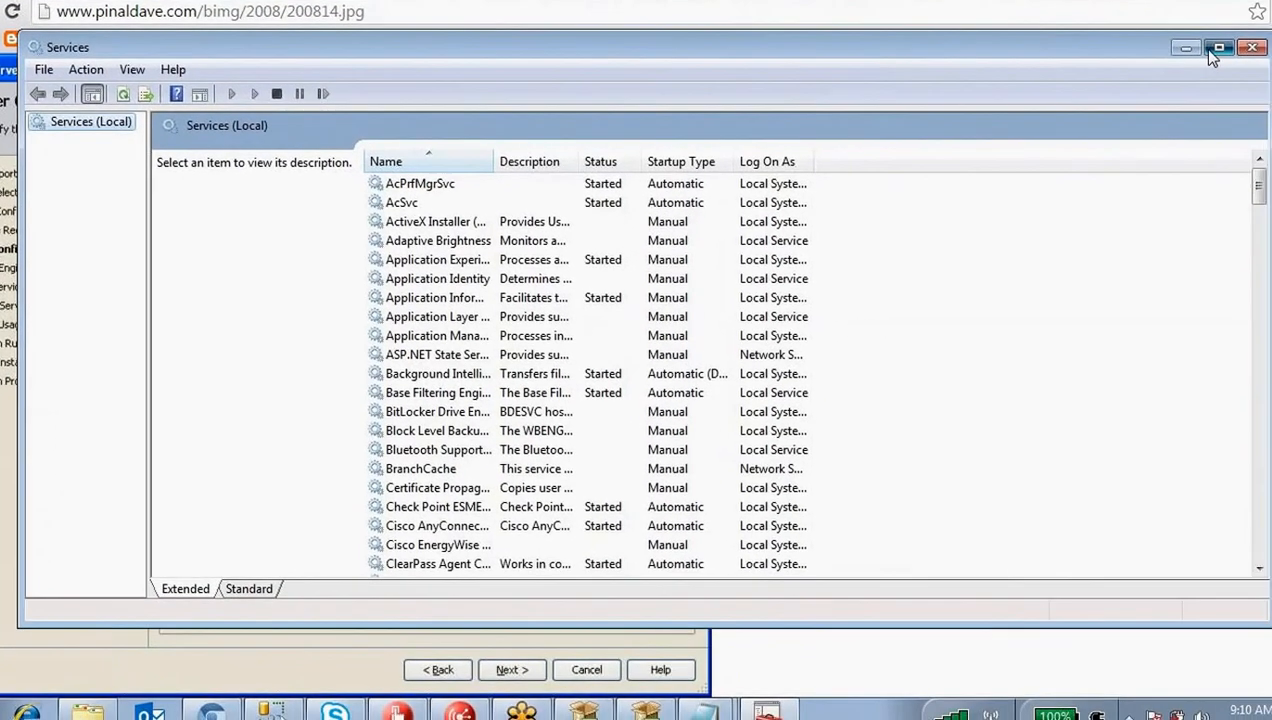
left_click(1214, 51)
left_click(522, 465)
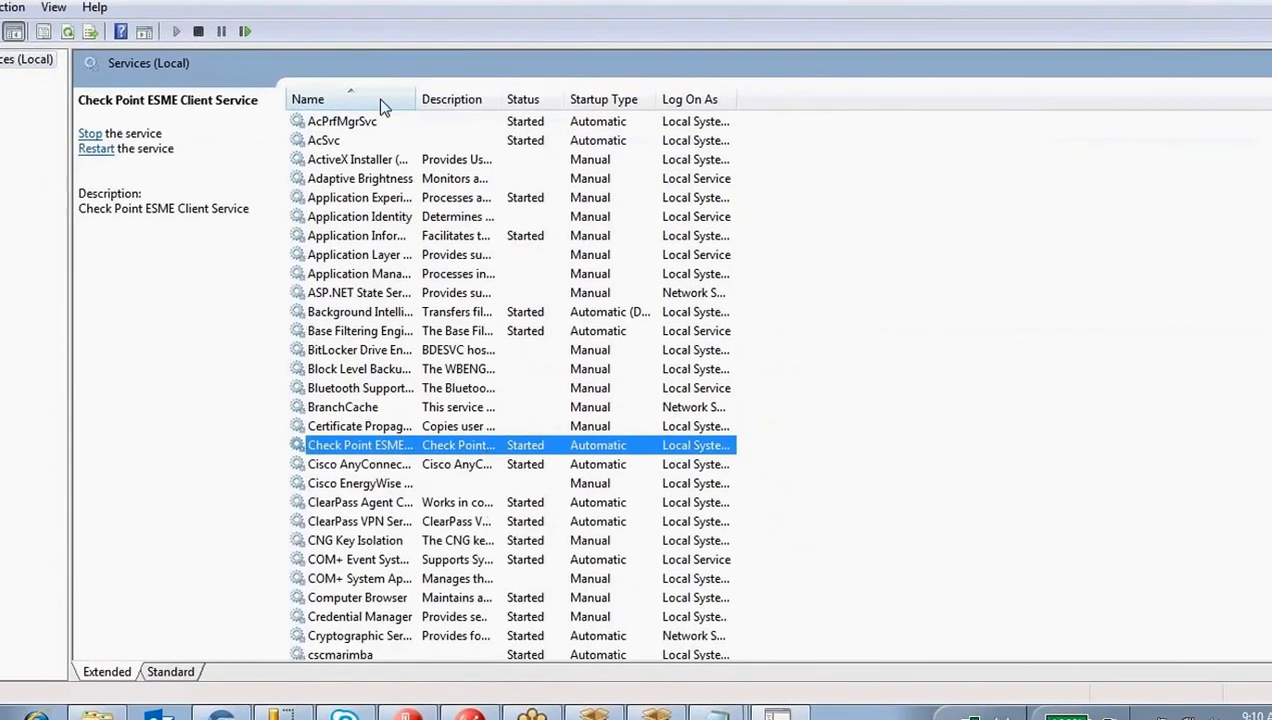
left_click_drag(398, 87, 721, 88)
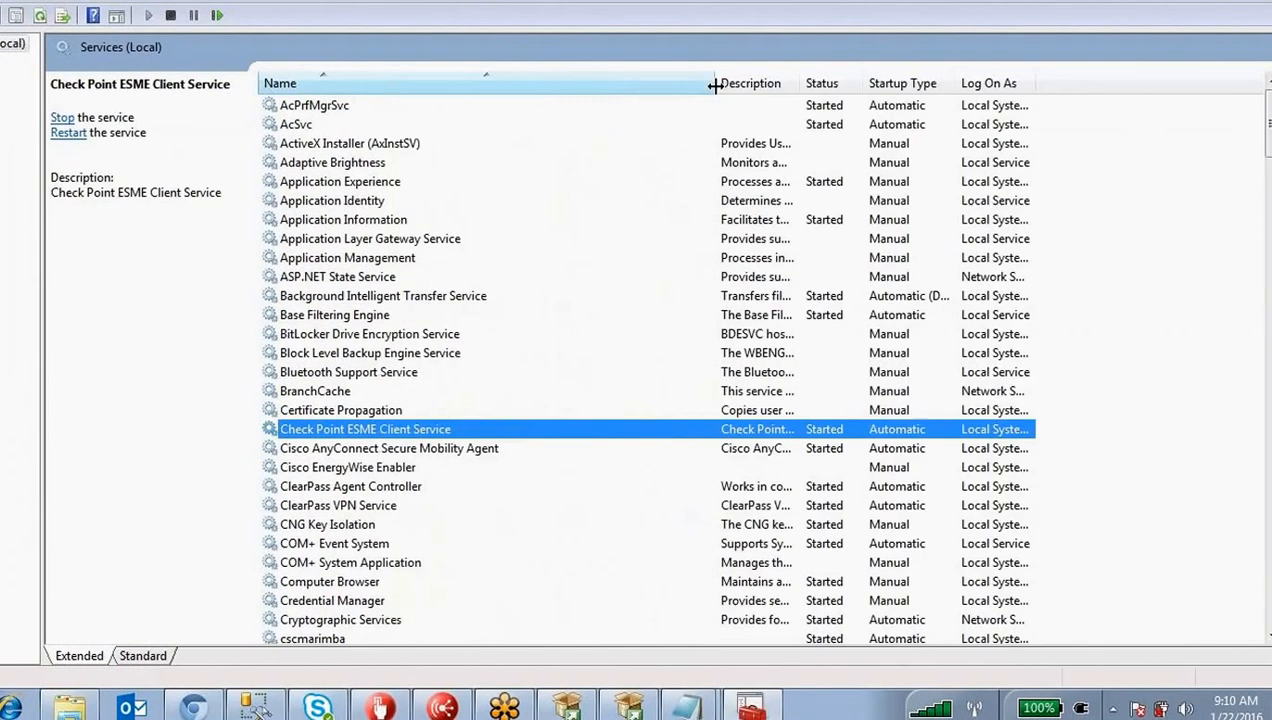
left_click(994, 108)
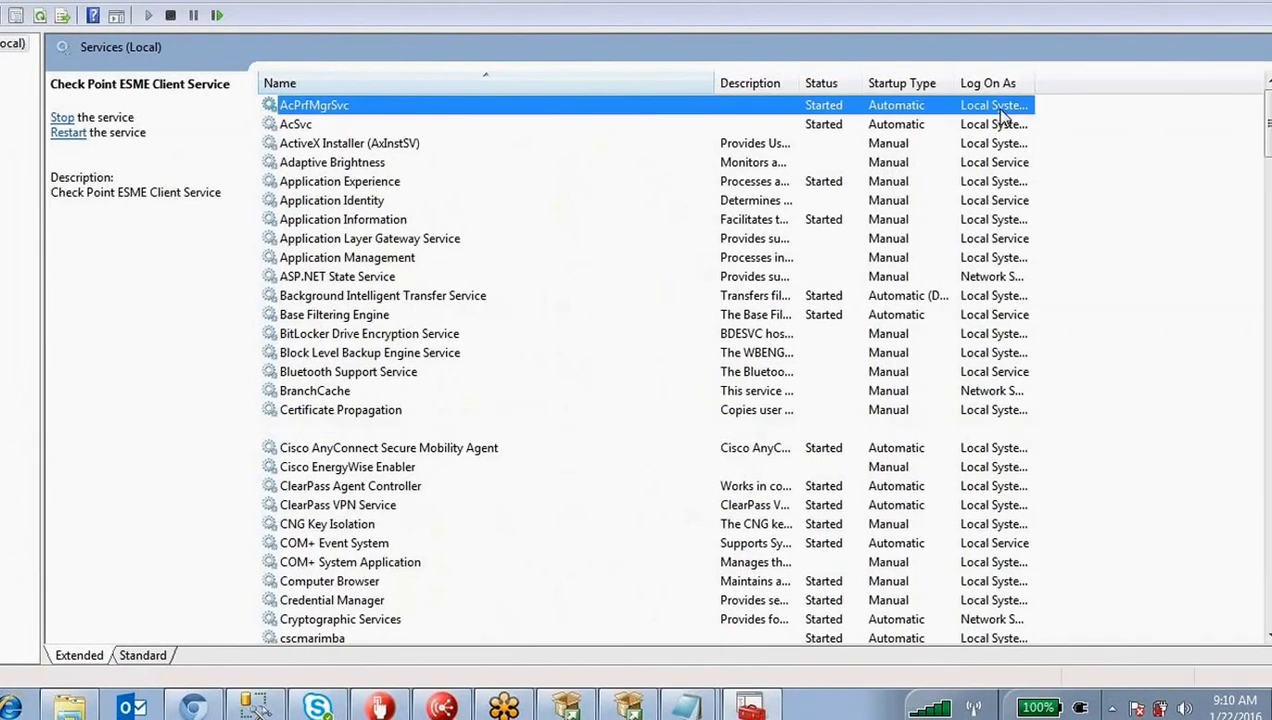
left_click(1004, 276)
left_click_drag(1032, 84, 1134, 80)
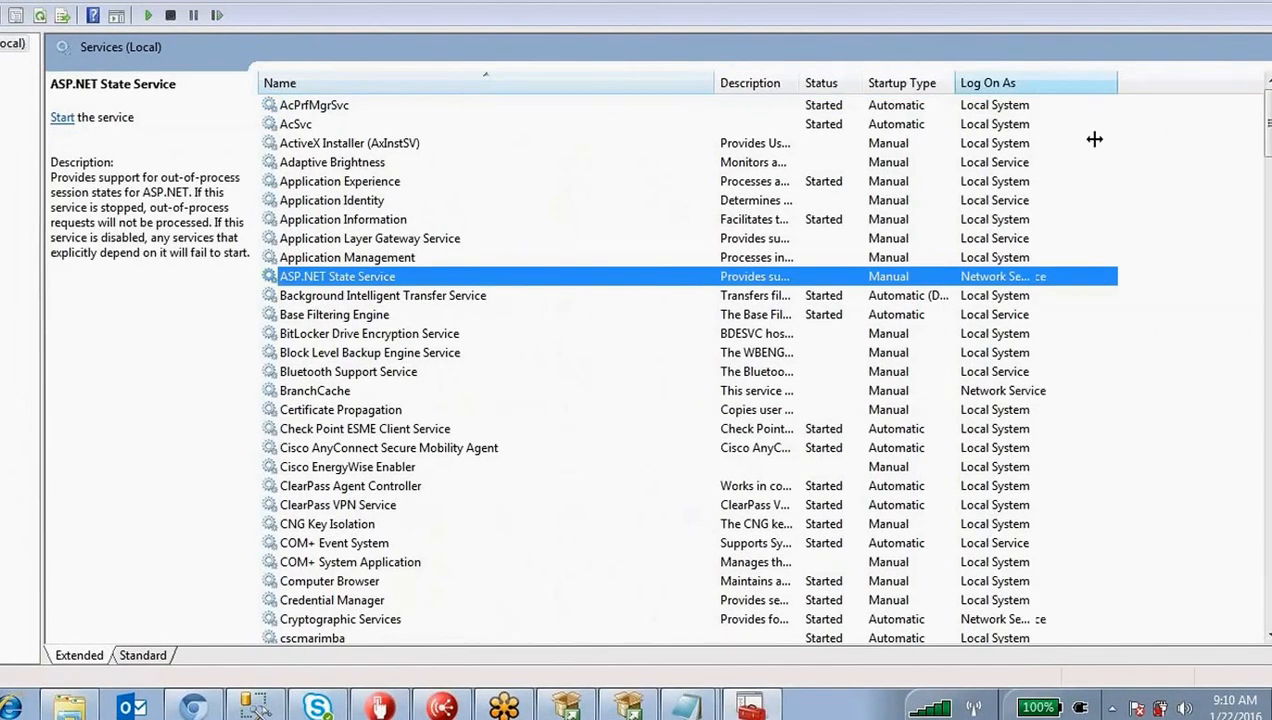
- Sort the services list by startup type
left_click(1022, 162)
scroll(1024, 292, "down", 1)
scroll(1022, 292, "down", 7)
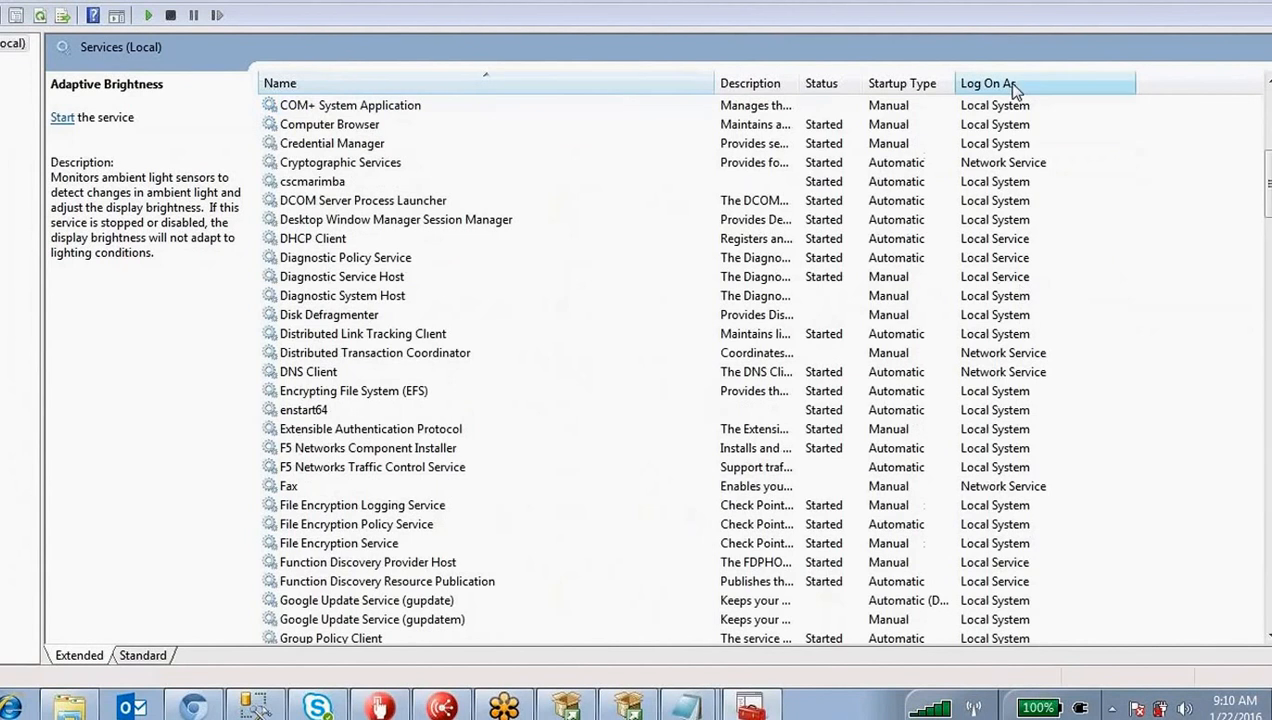
left_click(879, 374)
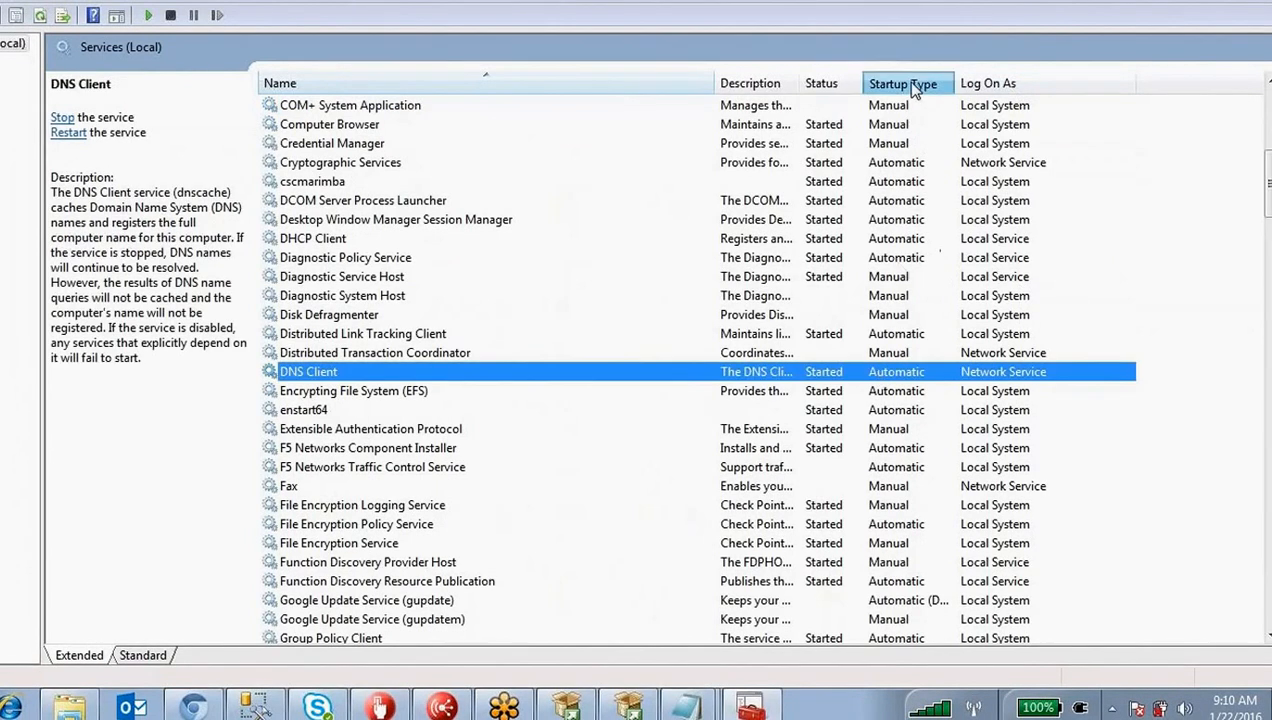
left_click(864, 82)
left_click(903, 222)
left_click(905, 148)
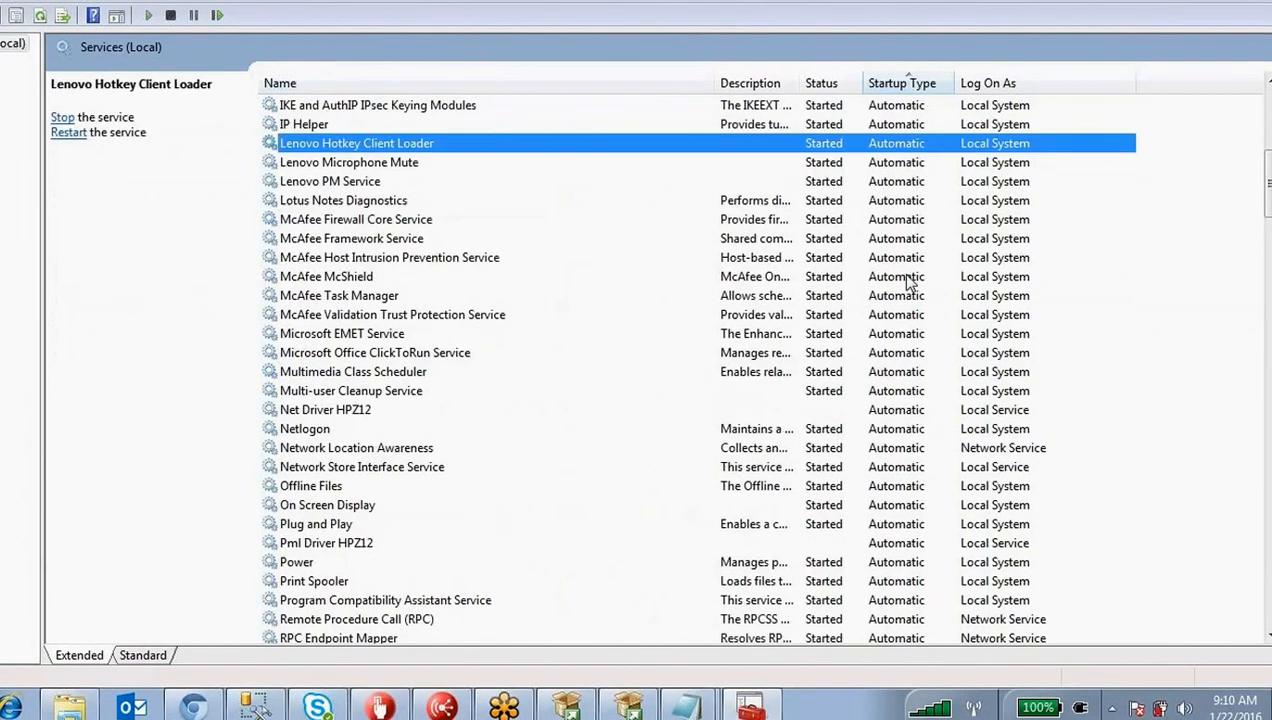
left_click(912, 240)
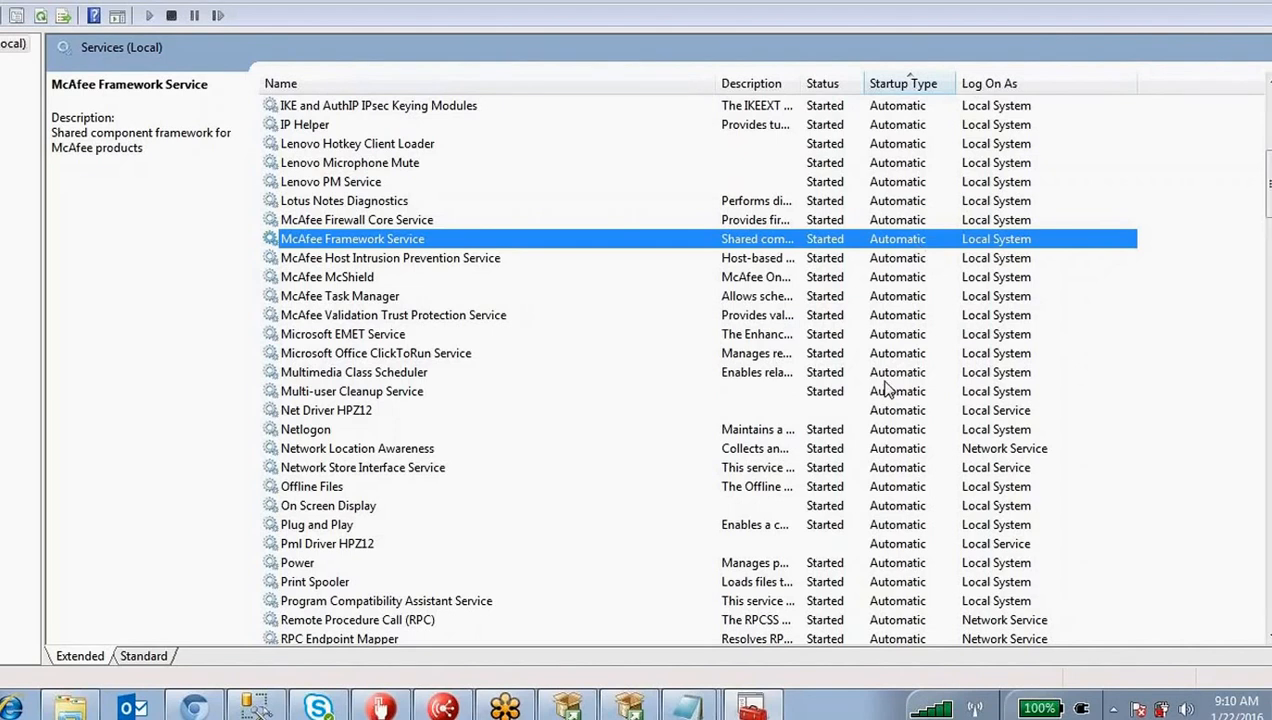
- Find the SQL Server (MSSQLSERVER) and SQL Server (RAM) services and compare their startup types
left_click(879, 468)
scroll(912, 480, "down", 5)
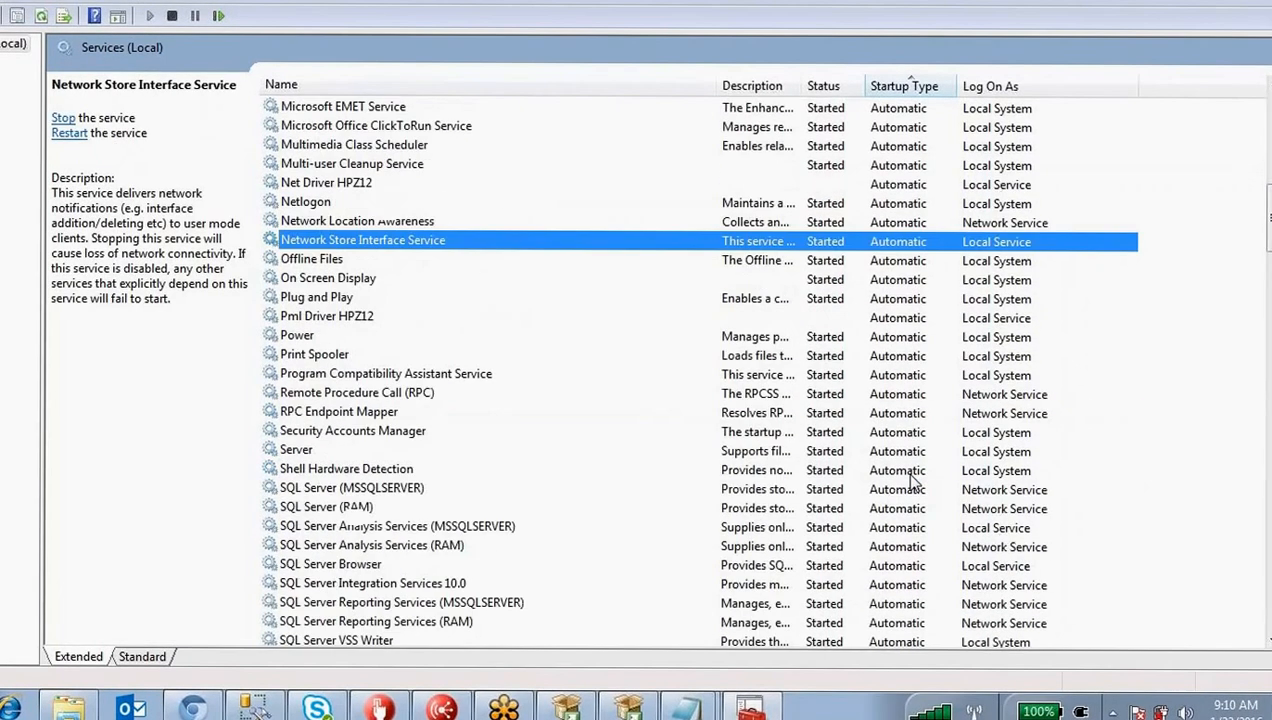
scroll(445, 530, "down", 2)
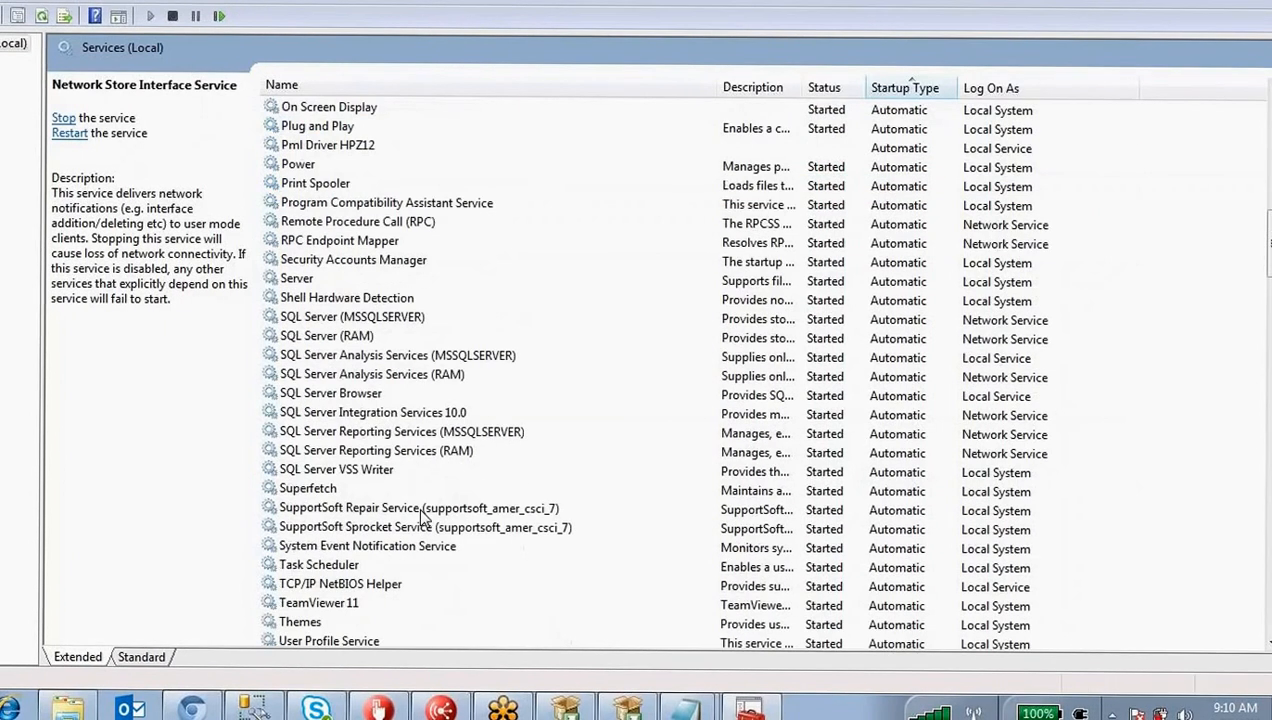
left_click(366, 317)
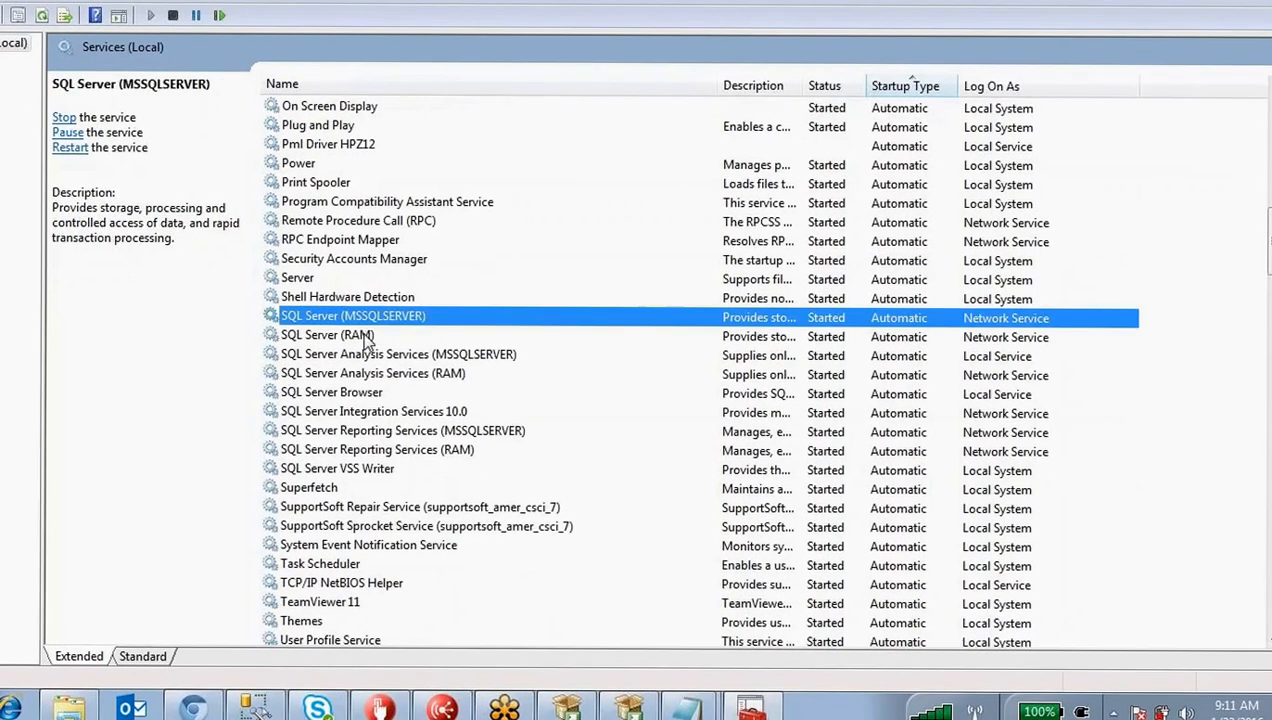
left_click(362, 335)
left_click(362, 317)
left_click(358, 335)
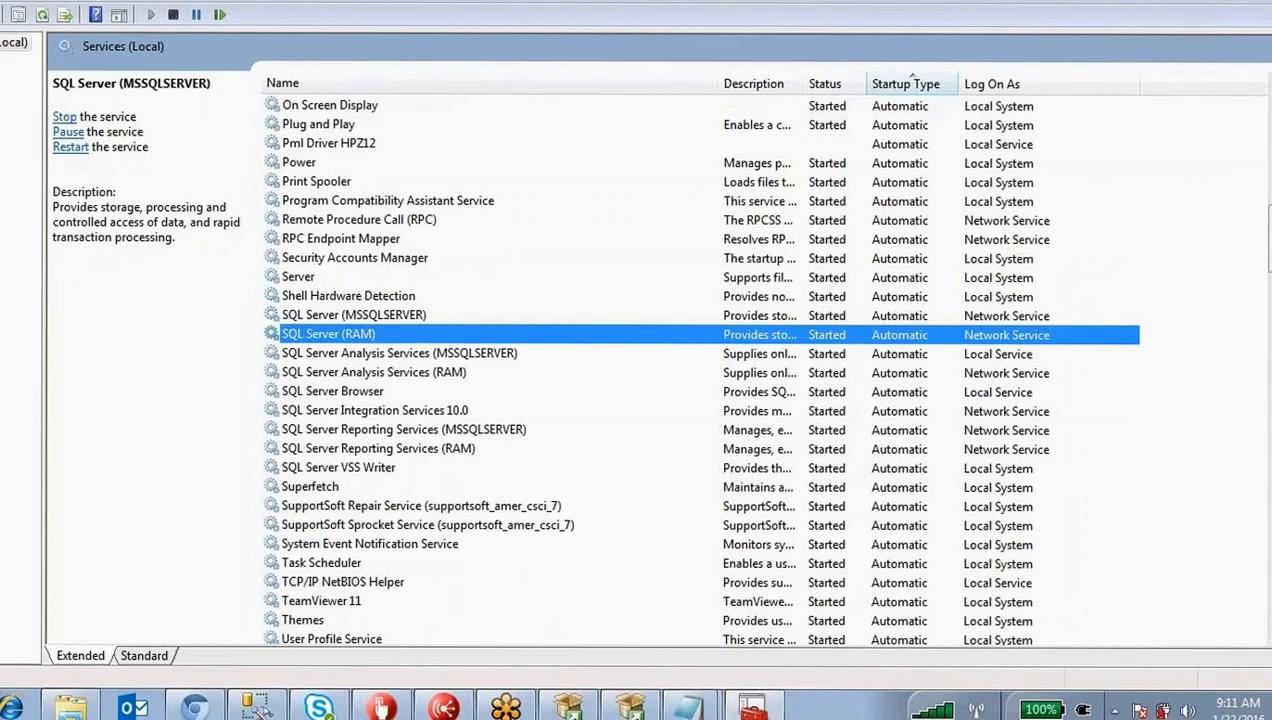
left_click(360, 316)
left_click(368, 335)
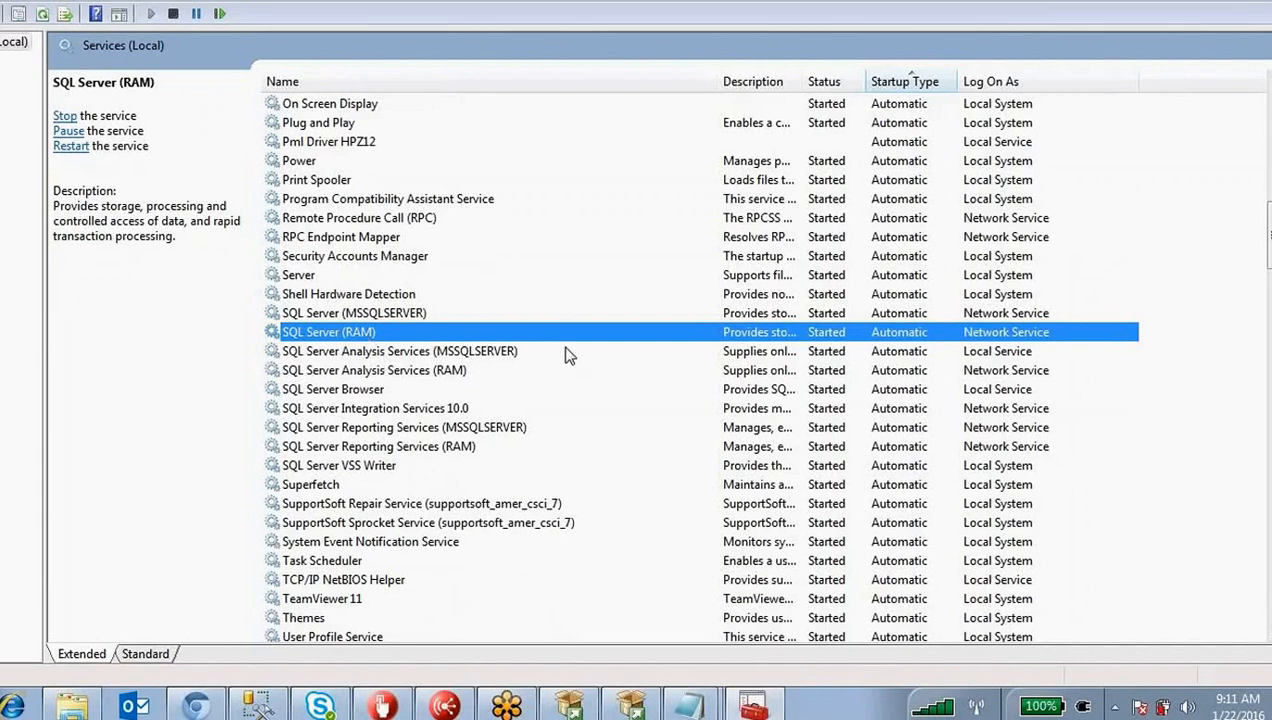
left_click(934, 312)
left_click(936, 331)
left_click(914, 315)
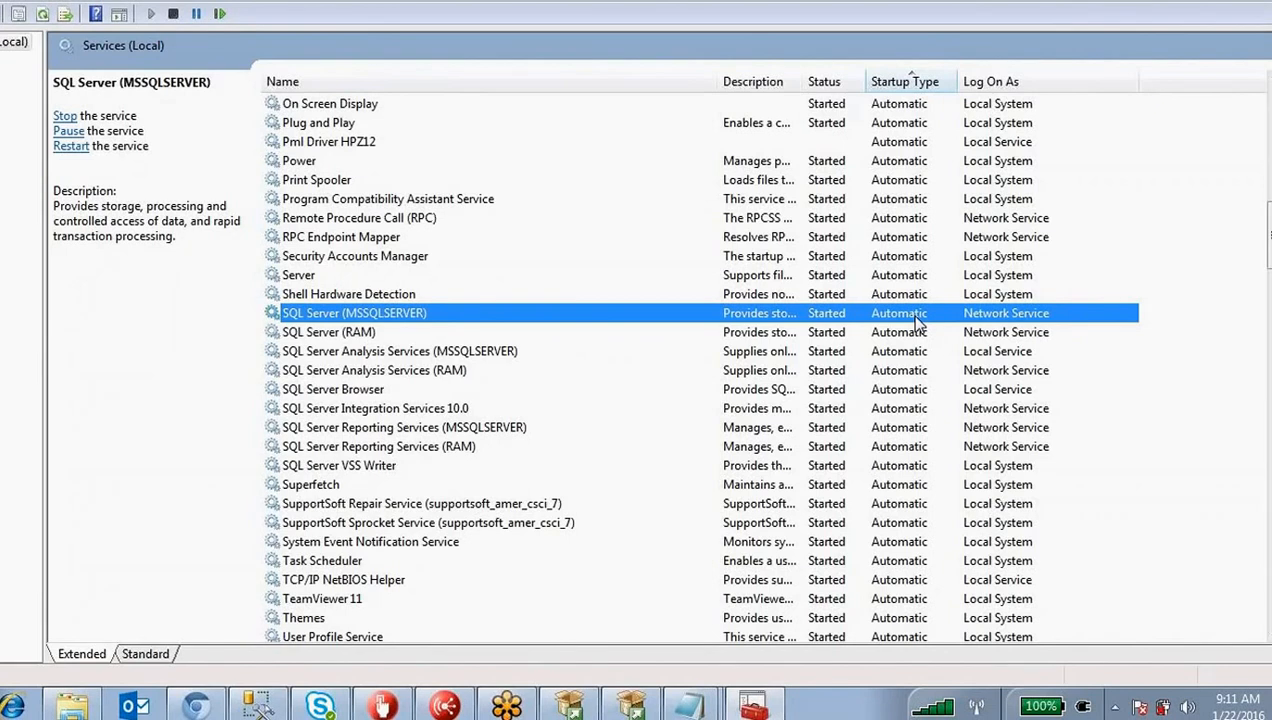
- Compare the Analysis Services and Reporting Services entries of the MSSQLSERVER and RAM instances with the shared SQL Server Integration Services 10.0
left_click(344, 356)
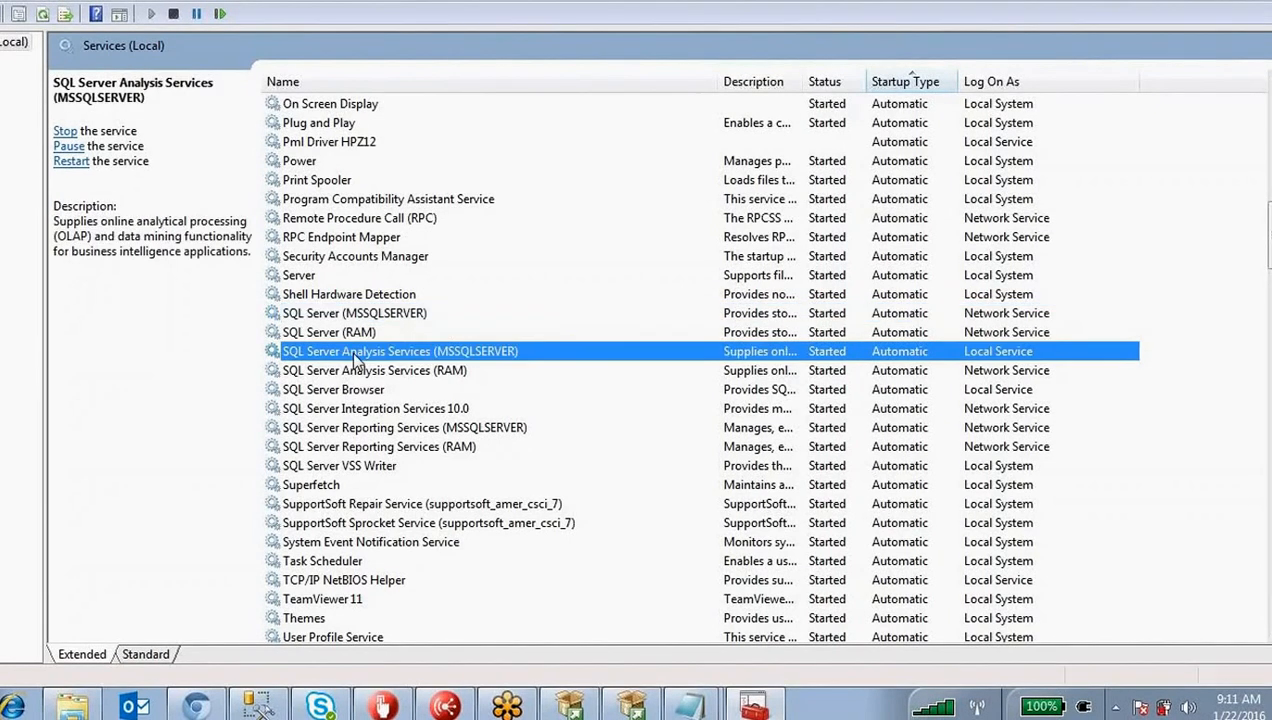
left_click(375, 410)
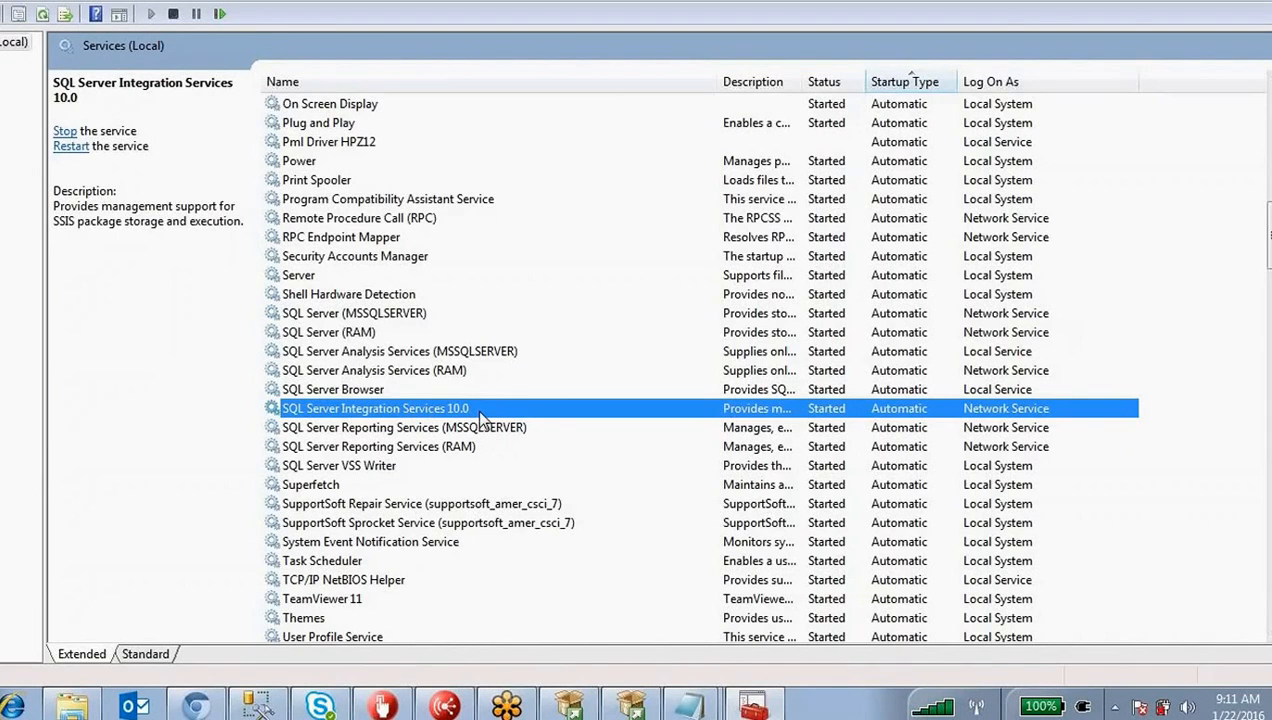
left_click(477, 353)
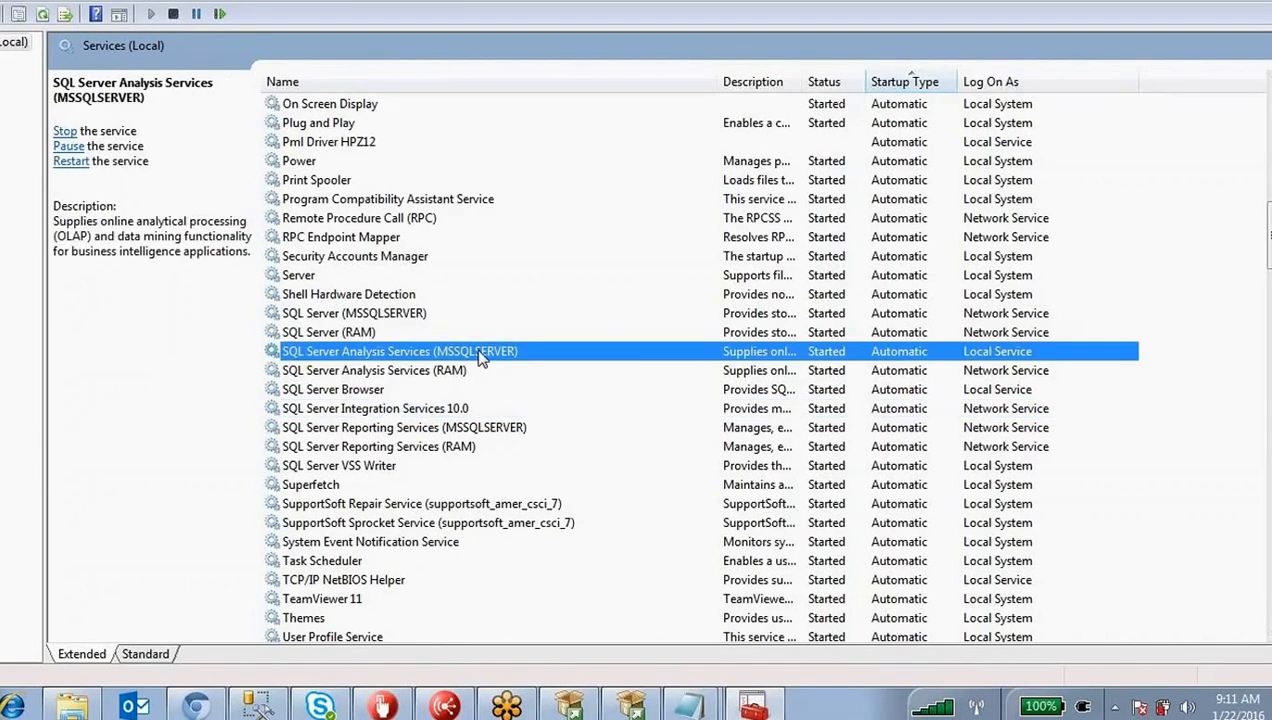
left_click(422, 372)
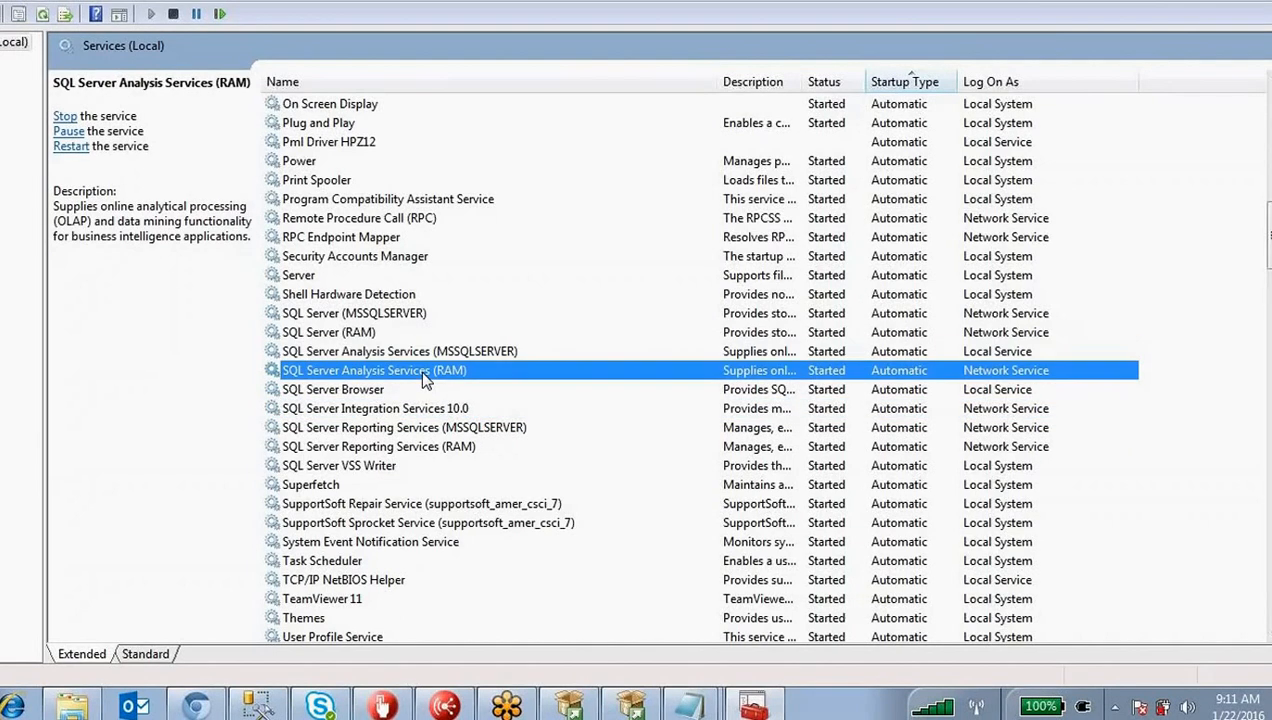
left_click(432, 429)
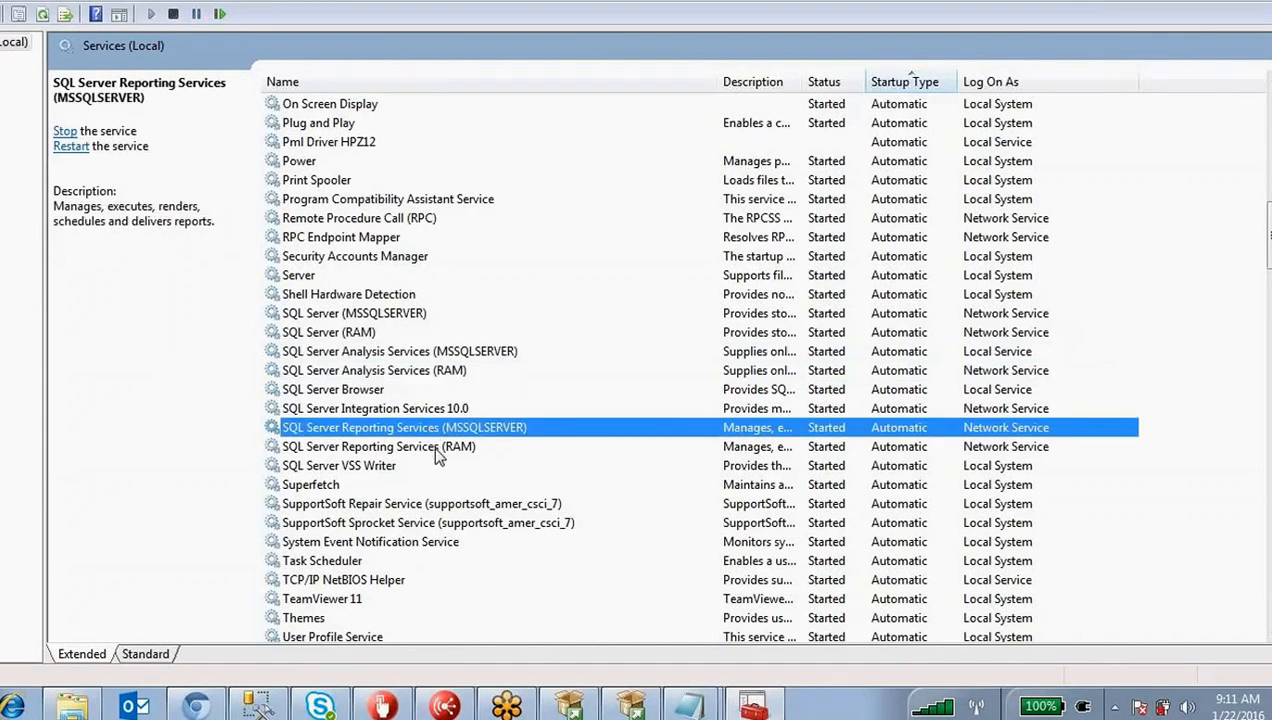
left_click(437, 450)
left_click(445, 428)
left_click(447, 444)
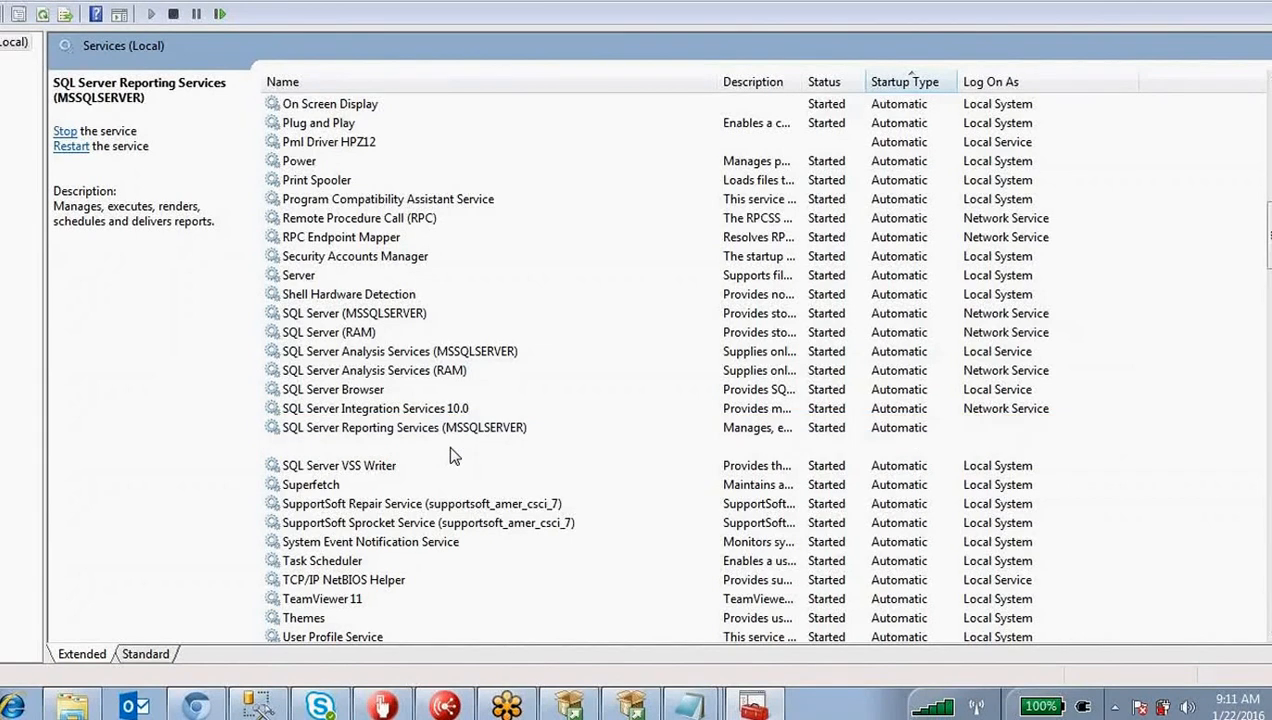
left_click(412, 411)
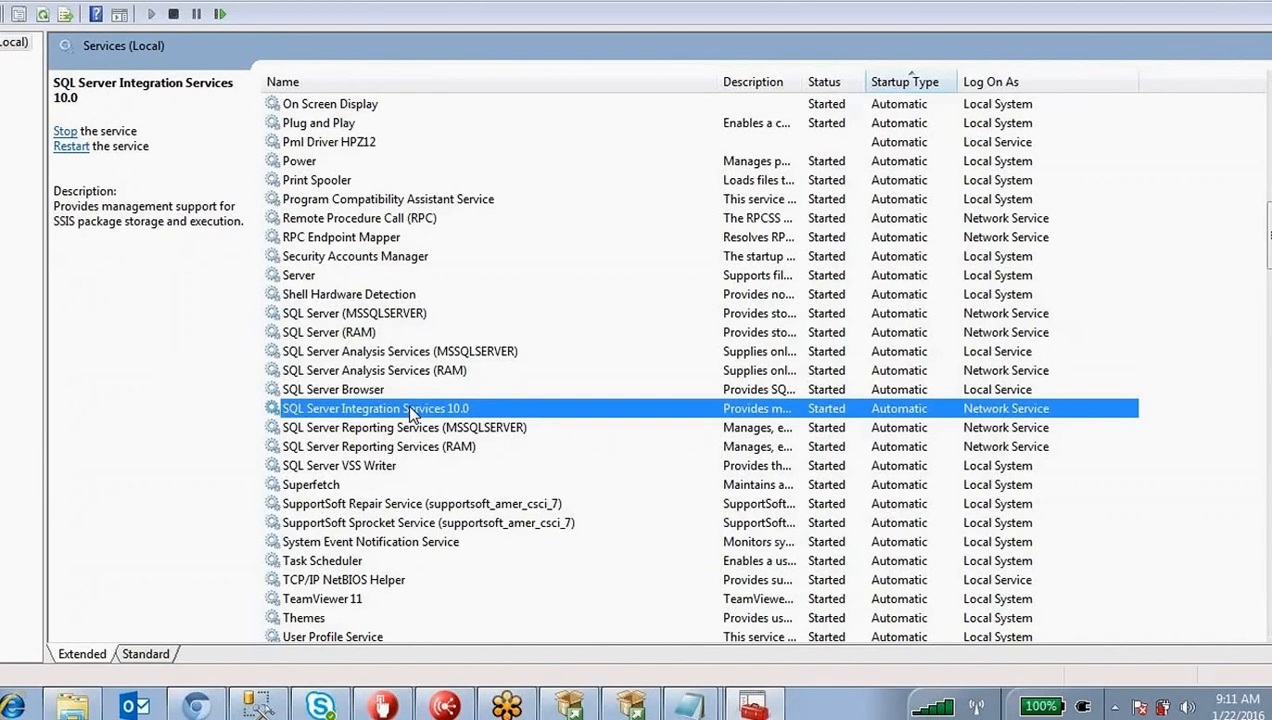
- View the available actions for SQL Server Analysis Services (MSSQLSERVER), including Stop, Pause and Restart, and leave without running any
left_click(835, 354)
right_click(835, 358)
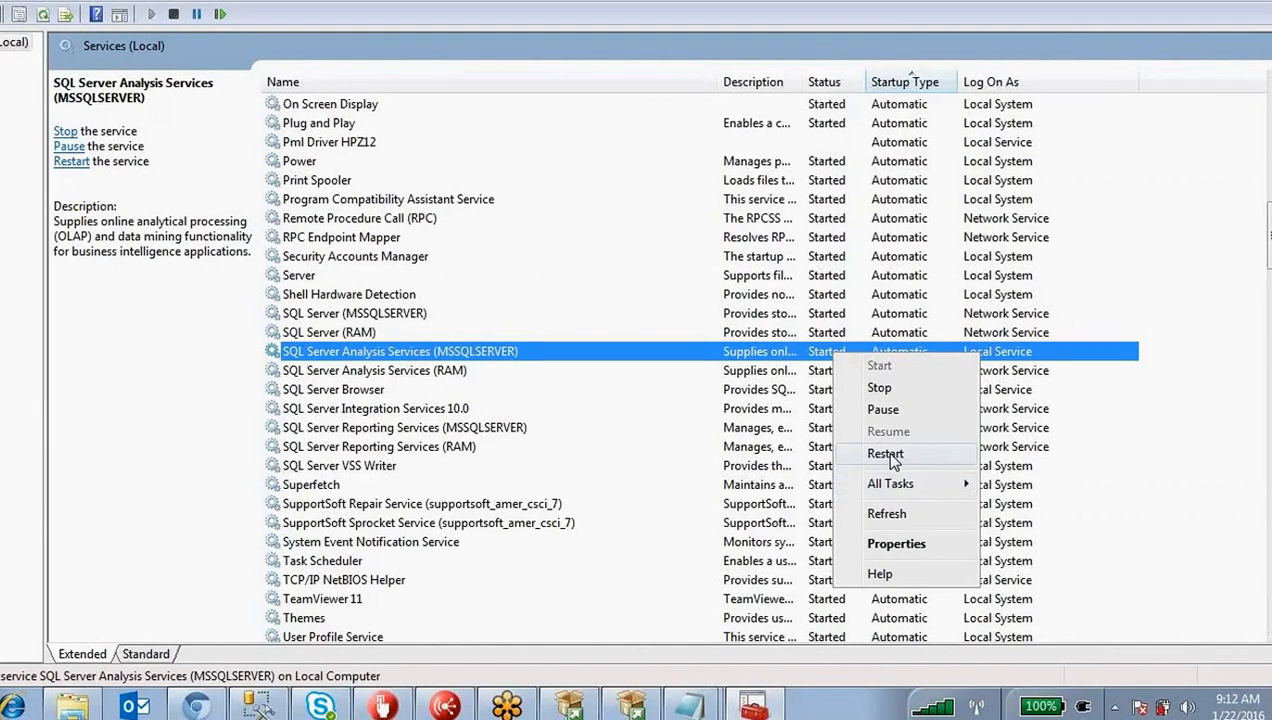
left_click(462, 371)
left_click(462, 371)
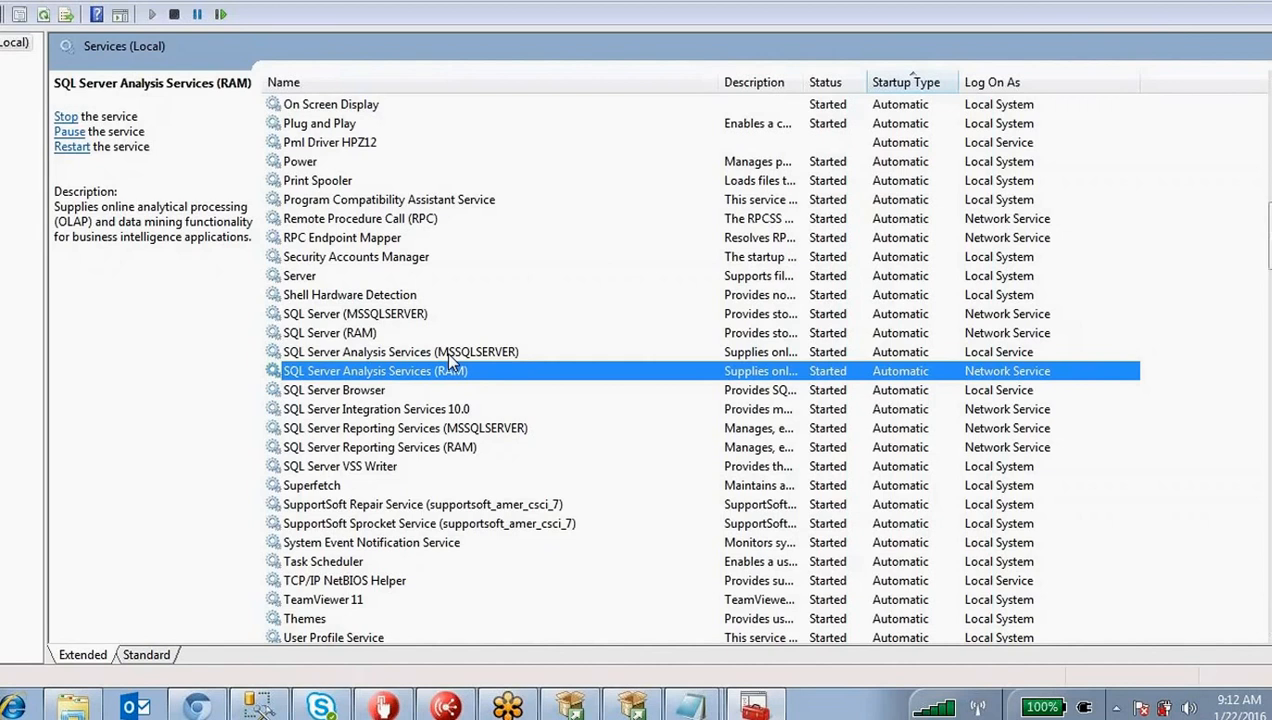
- Check the startup types of the SQL Server Analysis Services, Browser, Integration Services and Reporting Services entries
left_click(886, 350)
left_click(893, 390)
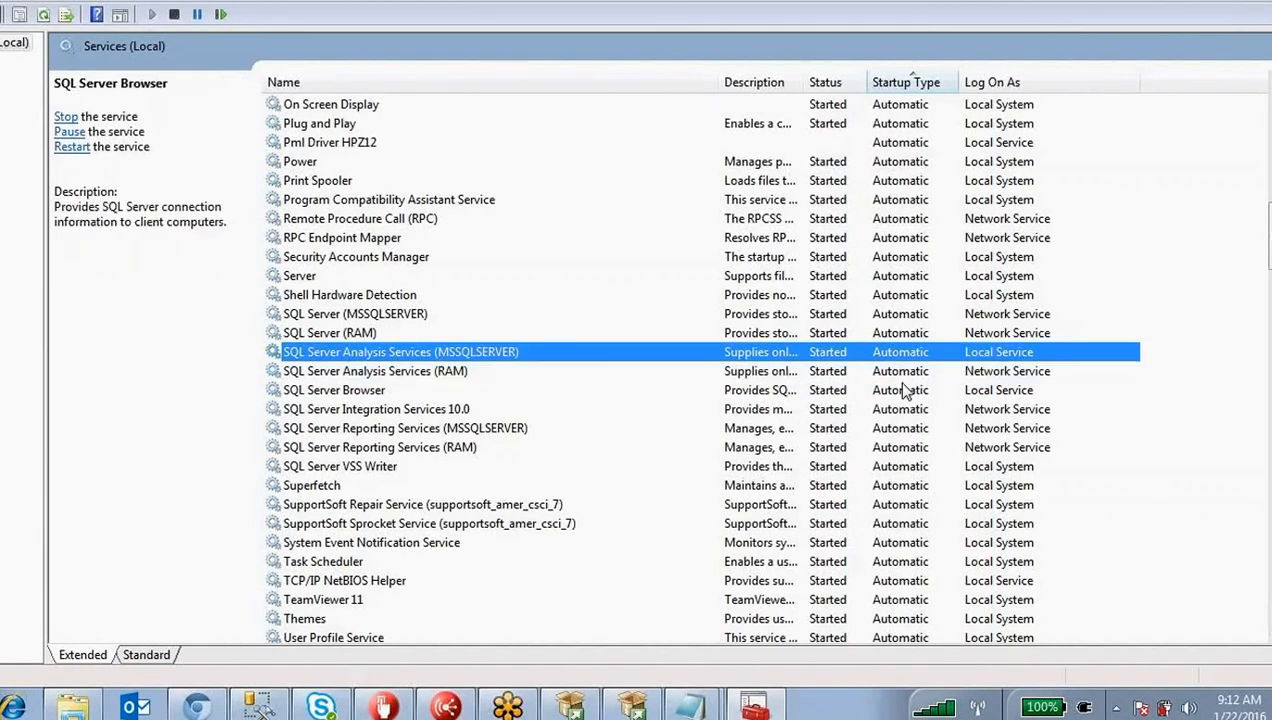
left_click(902, 410)
left_click(892, 428)
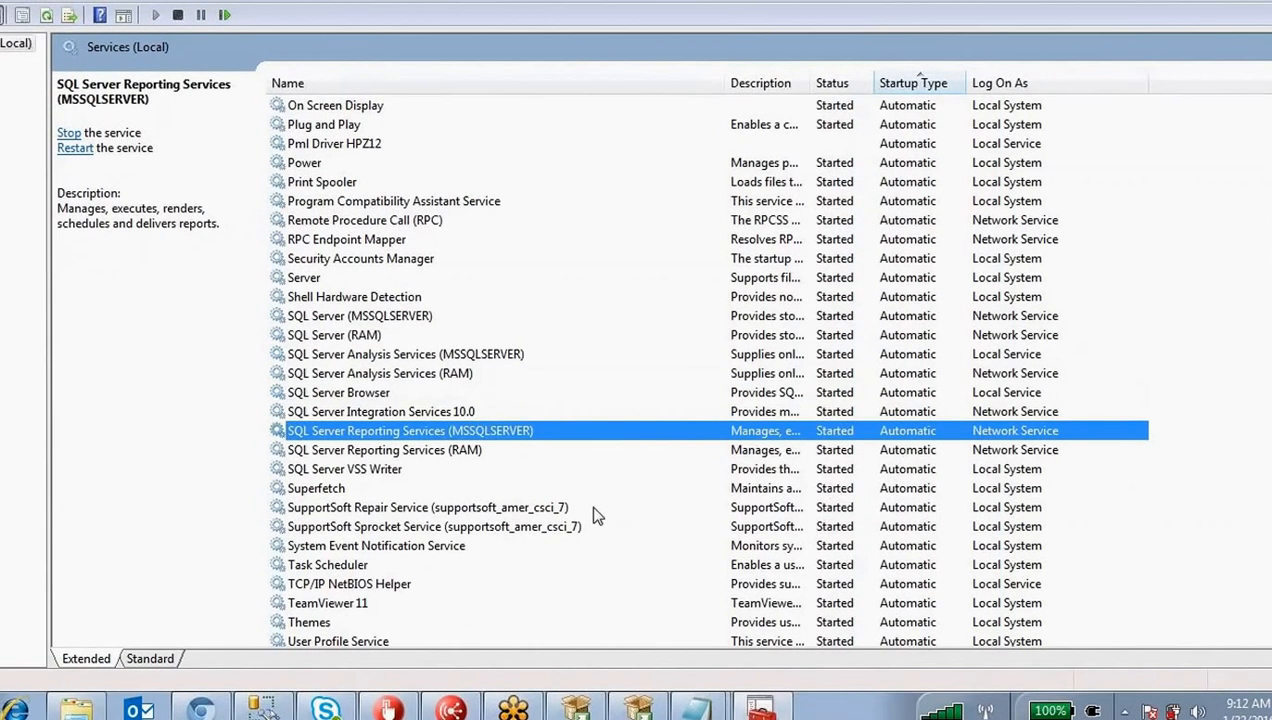
- Return to the guide's Server Configuration image and circle its Startup Type column, the Collation tab and SQL Server Agent's NT AUTHORITY\SYSTEM account
left_click(642, 708)
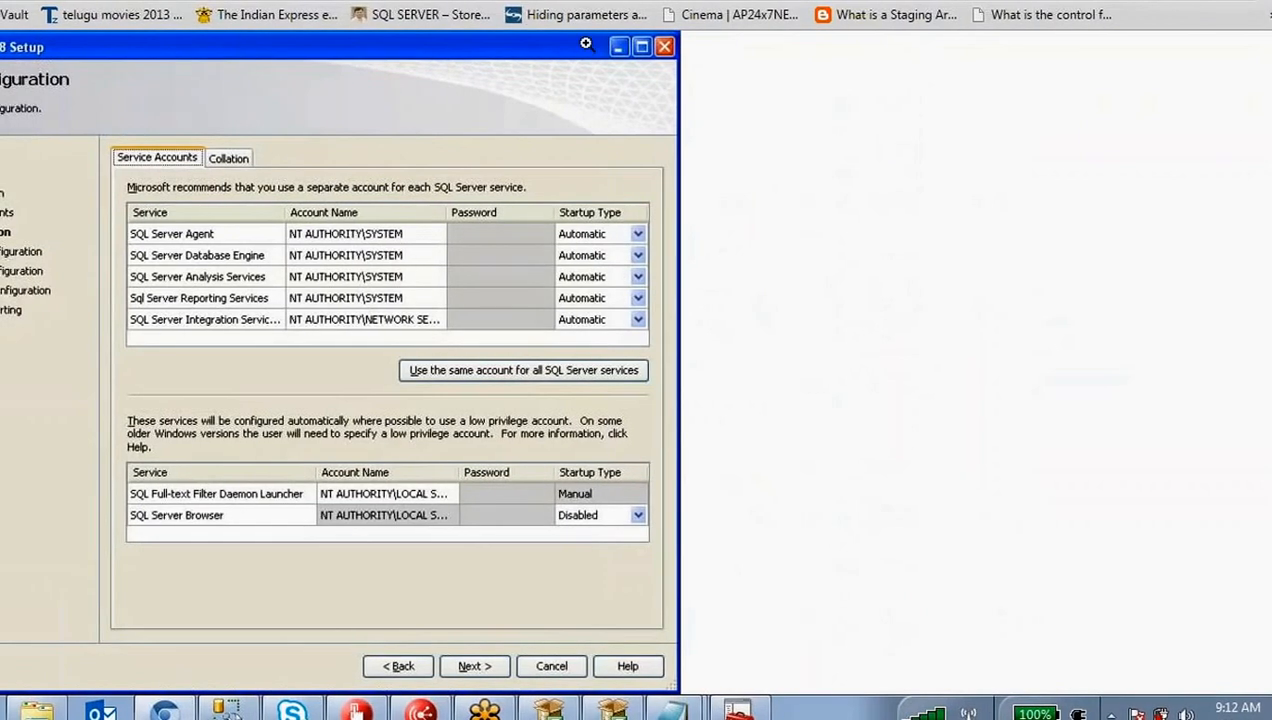
mouse_move(562, 192)
left_mouse_down()
mouse_move(541, 294)
mouse_move(560, 352)
mouse_move(668, 230)
mouse_move(625, 180)
mouse_move(572, 180)
mouse_move(566, 222)
left_mouse_up()
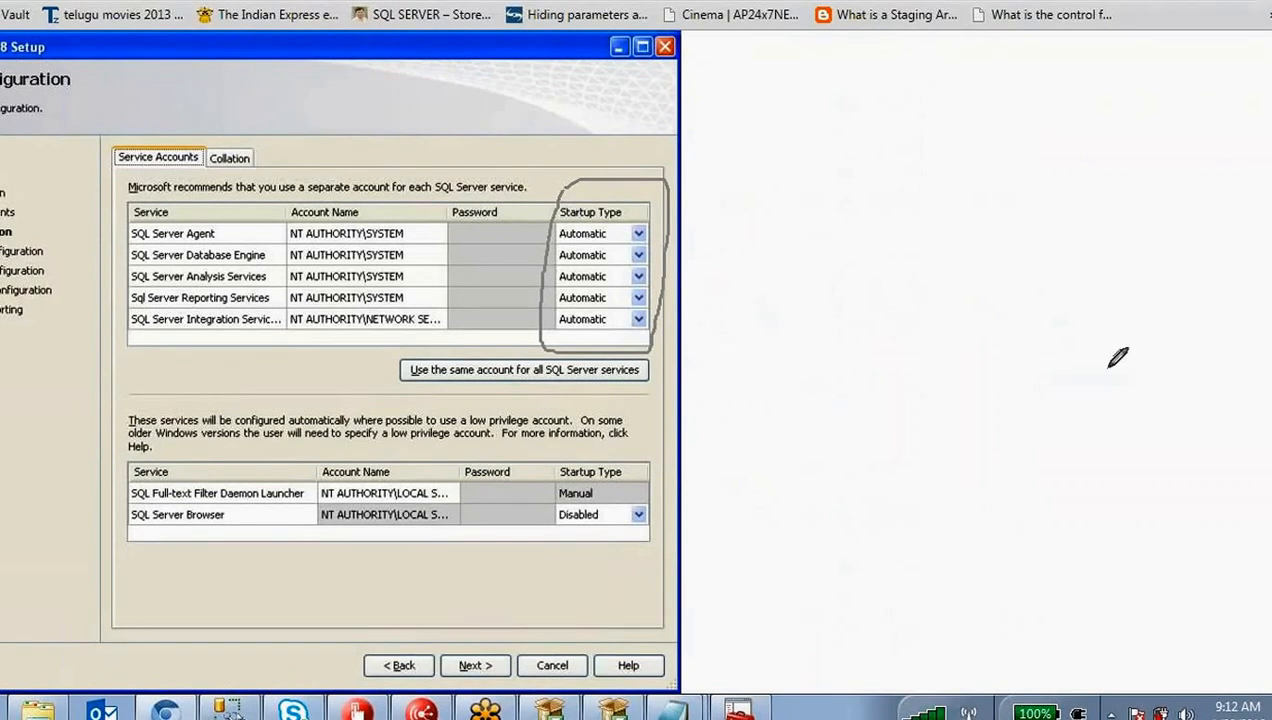
mouse_move(256, 130)
left_mouse_down()
mouse_move(185, 140)
mouse_move(235, 172)
mouse_move(268, 140)
left_mouse_up()
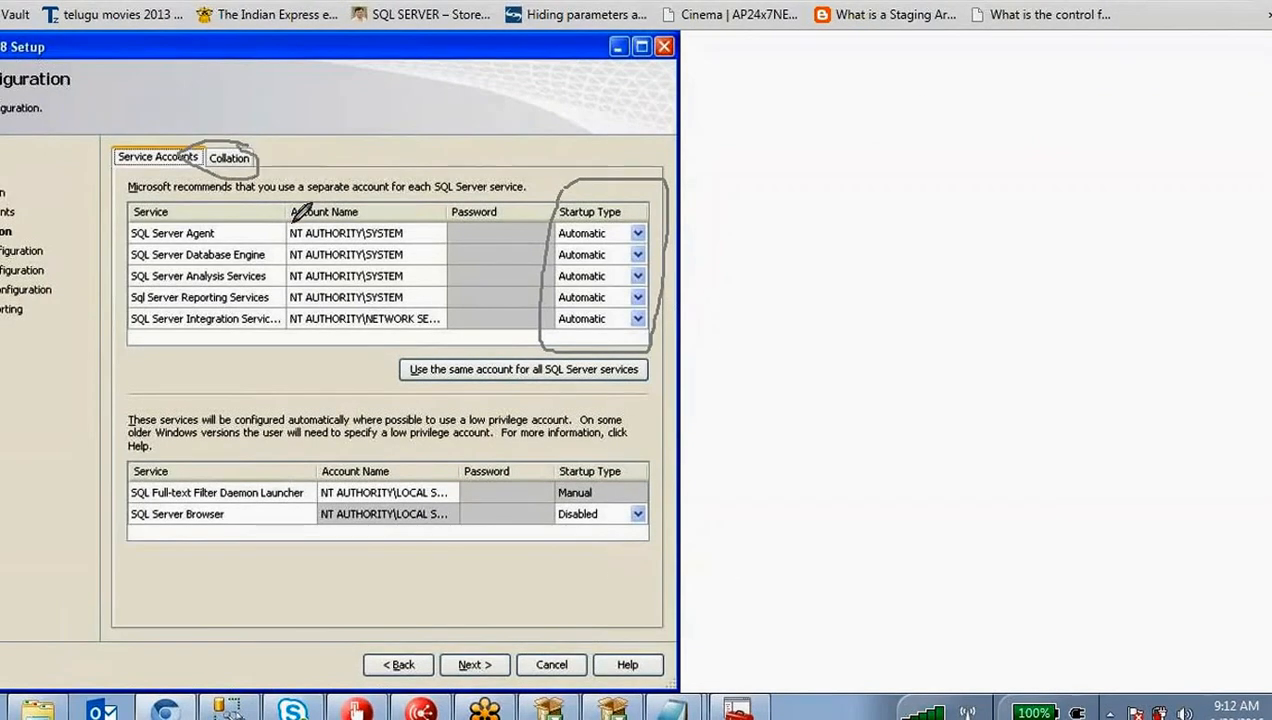
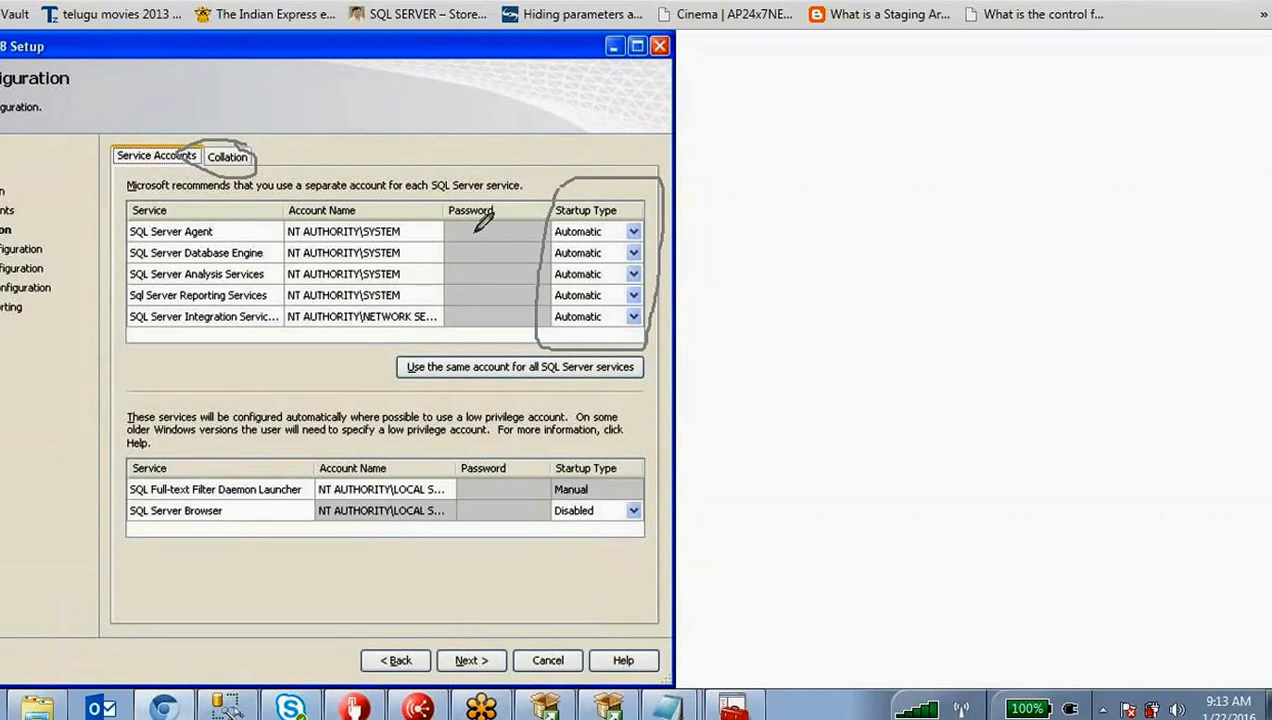
mouse_move(367, 204)
left_mouse_down()
mouse_move(302, 219)
mouse_move(308, 252)
mouse_move(347, 257)
mouse_move(418, 214)
mouse_move(410, 206)
left_mouse_up()
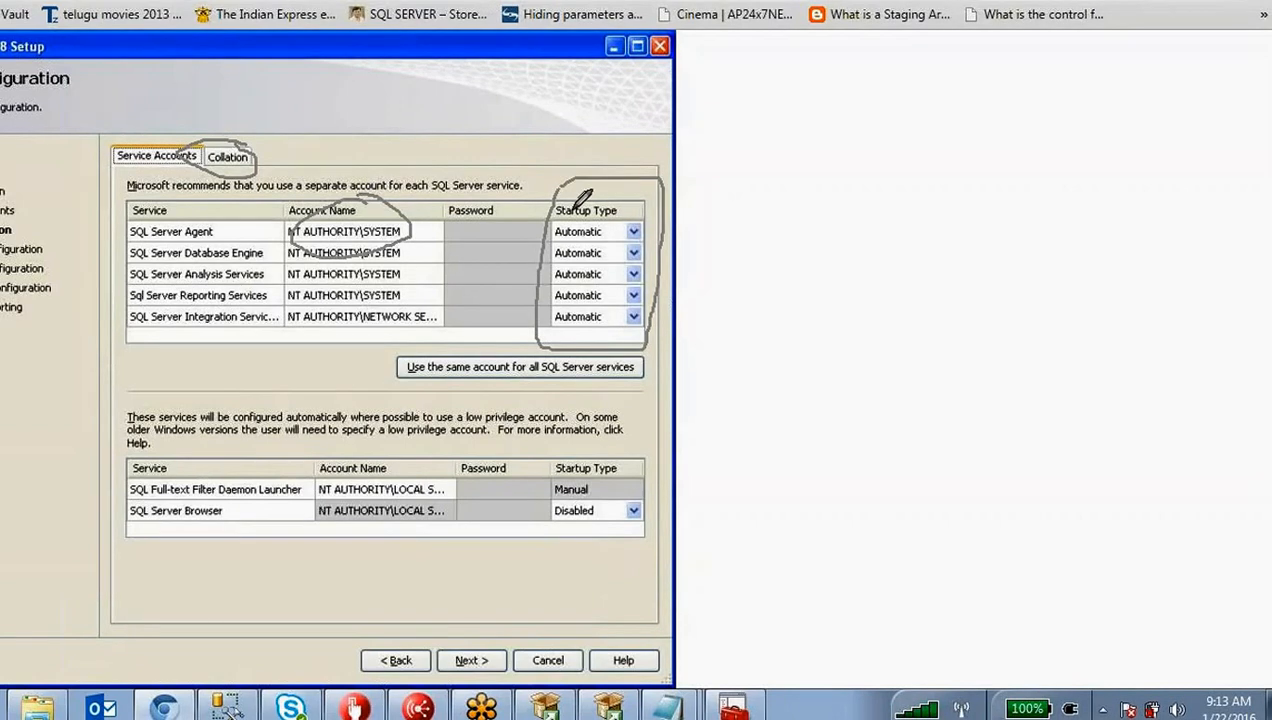
mouse_move(537, 236)
left_mouse_down()
mouse_move(590, 330)
mouse_move(600, 145)
left_mouse_up()
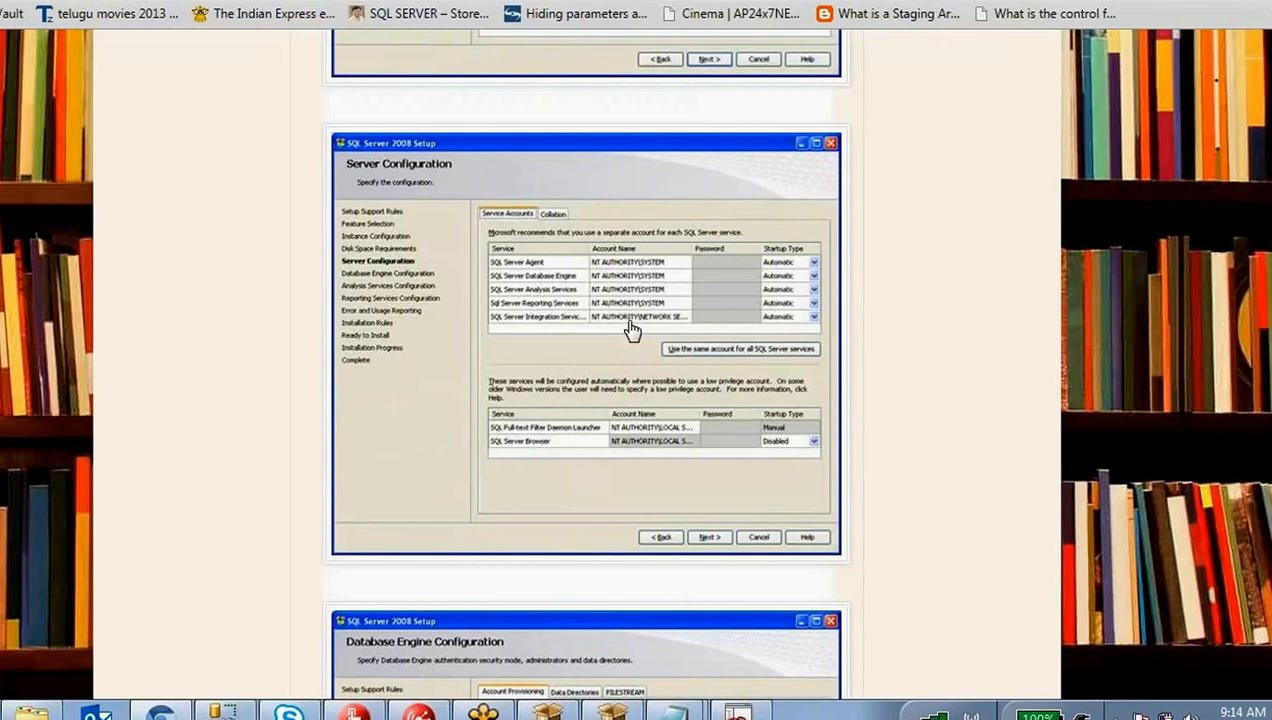
- Open the guide's Database Engine Configuration image and mark the Windows authentication and Mixed Mode options
scroll(708, 320, "down", 3)
scroll(708, 320, "down", 4)
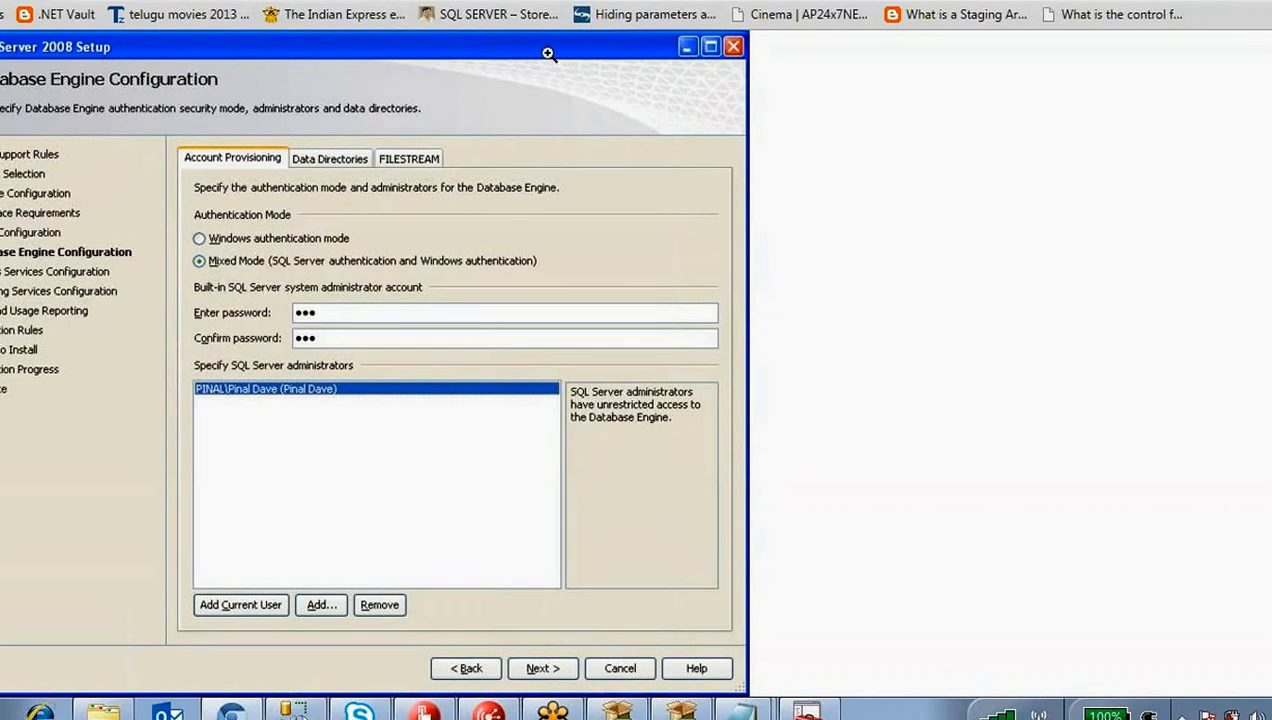
mouse_move(285, 205)
left_mouse_down()
mouse_move(190, 204)
mouse_move(187, 233)
mouse_move(273, 238)
mouse_move(368, 220)
mouse_move(176, 260)
mouse_move(470, 280)
mouse_move(527, 250)
mouse_move(200, 245)
mouse_move(168, 262)
mouse_move(199, 279)
left_mouse_up()
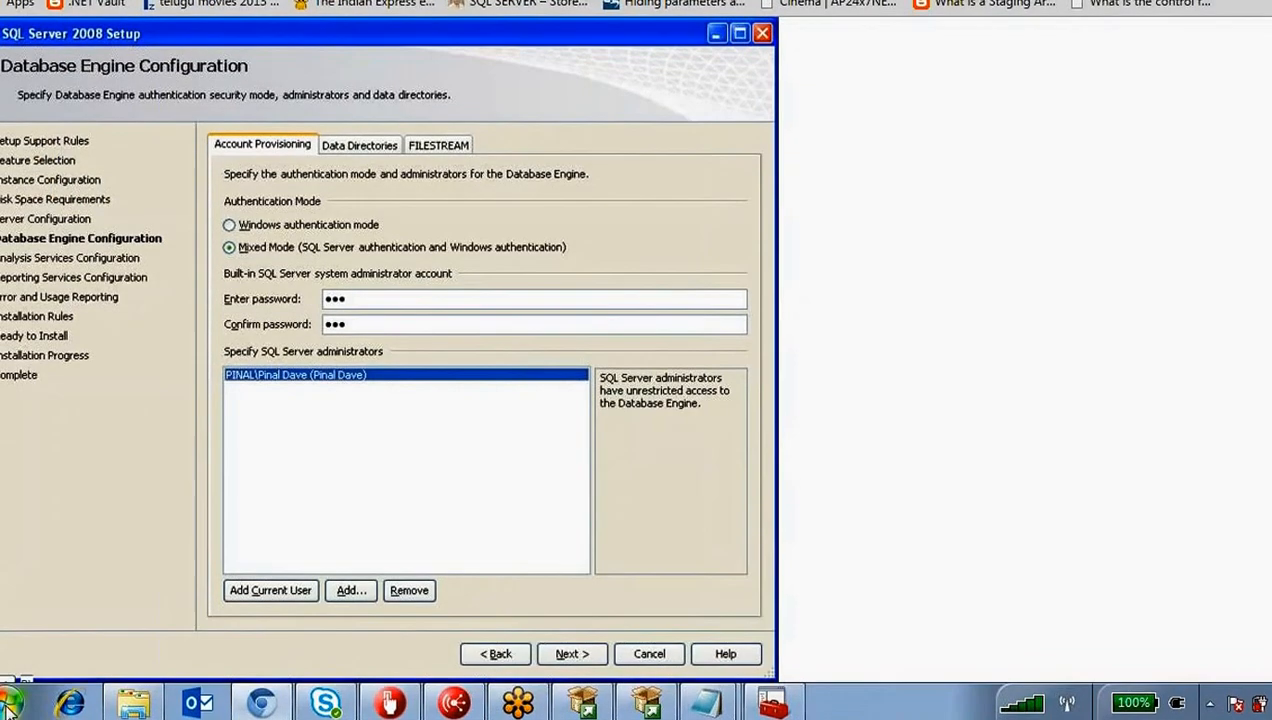
- Launch SQL Server Management Studio to bring up its Connect to Server dialog
left_click(8, 703)
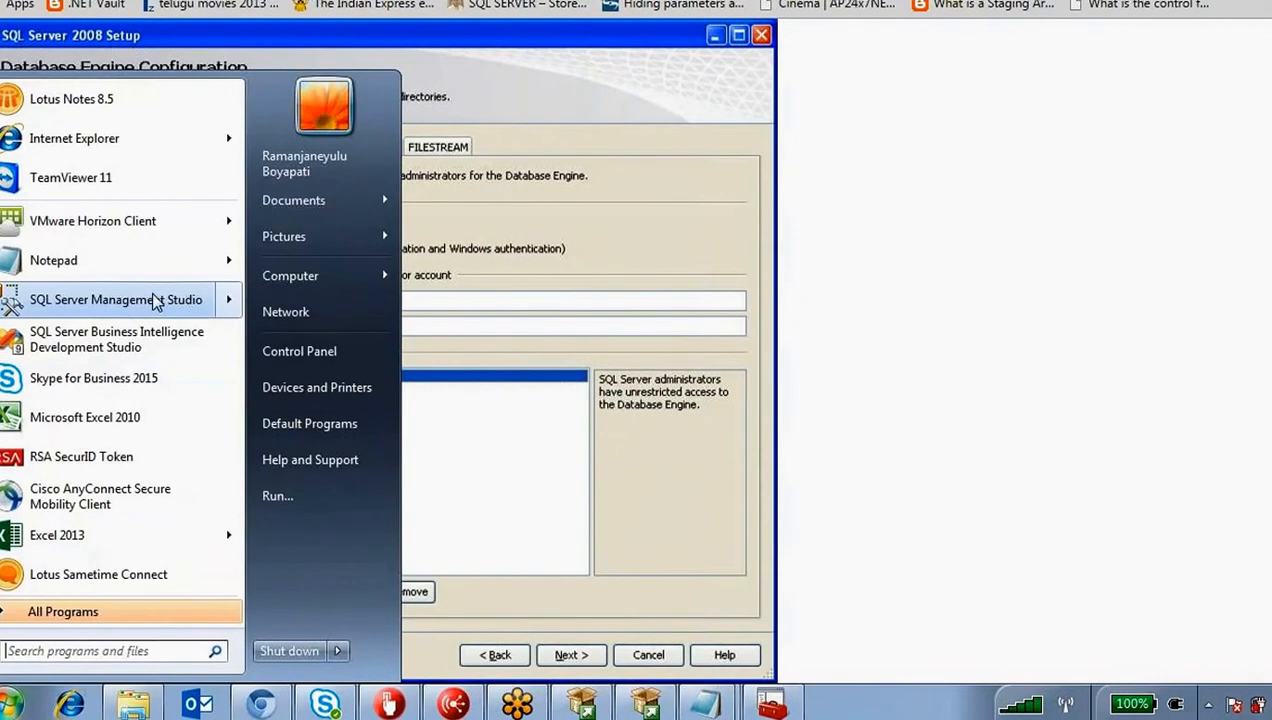
mouse_move(113, 308)
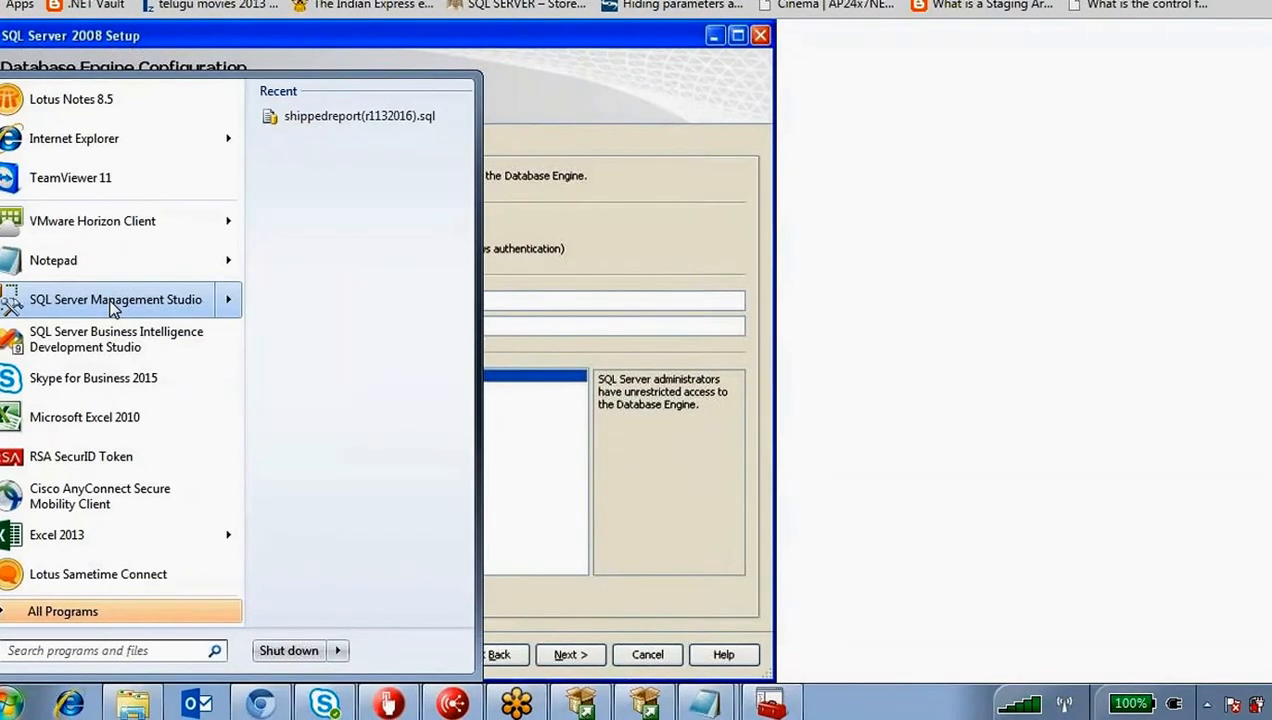
left_click(113, 302)
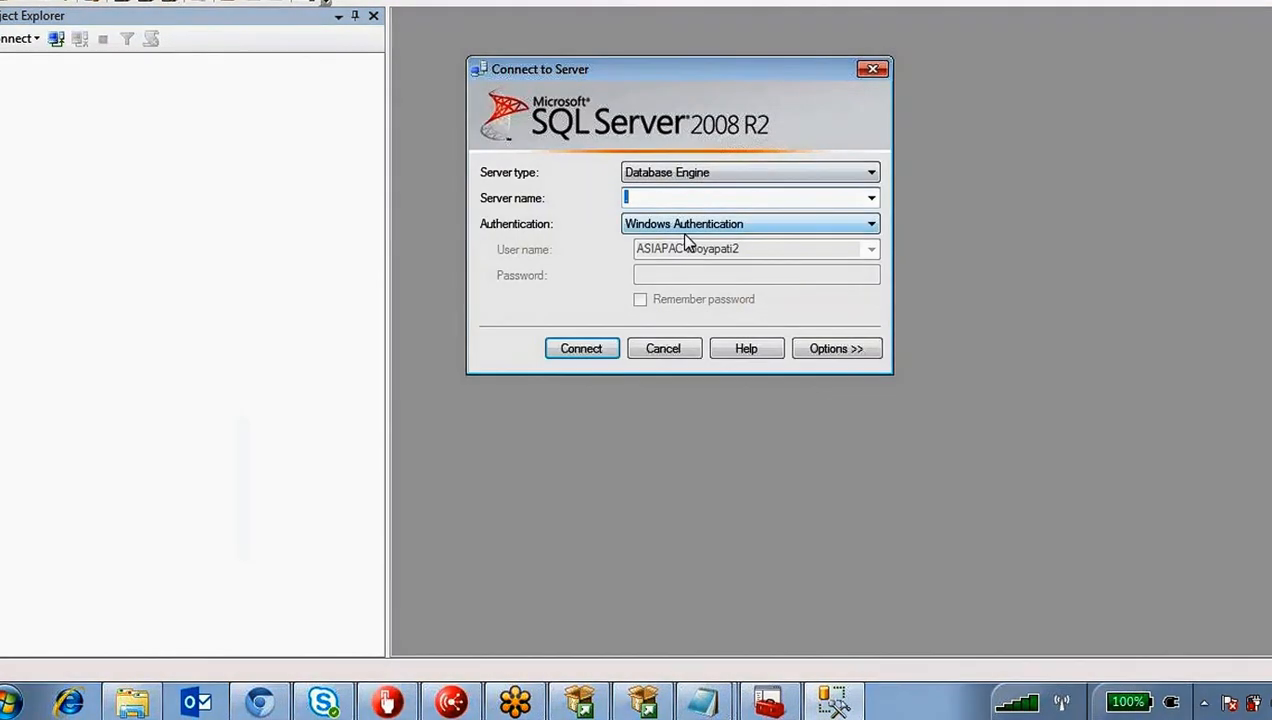
- Switch the connection's authentication to SQL Server Authentication and back to Windows Authentication to show both choices
left_click(661, 229)
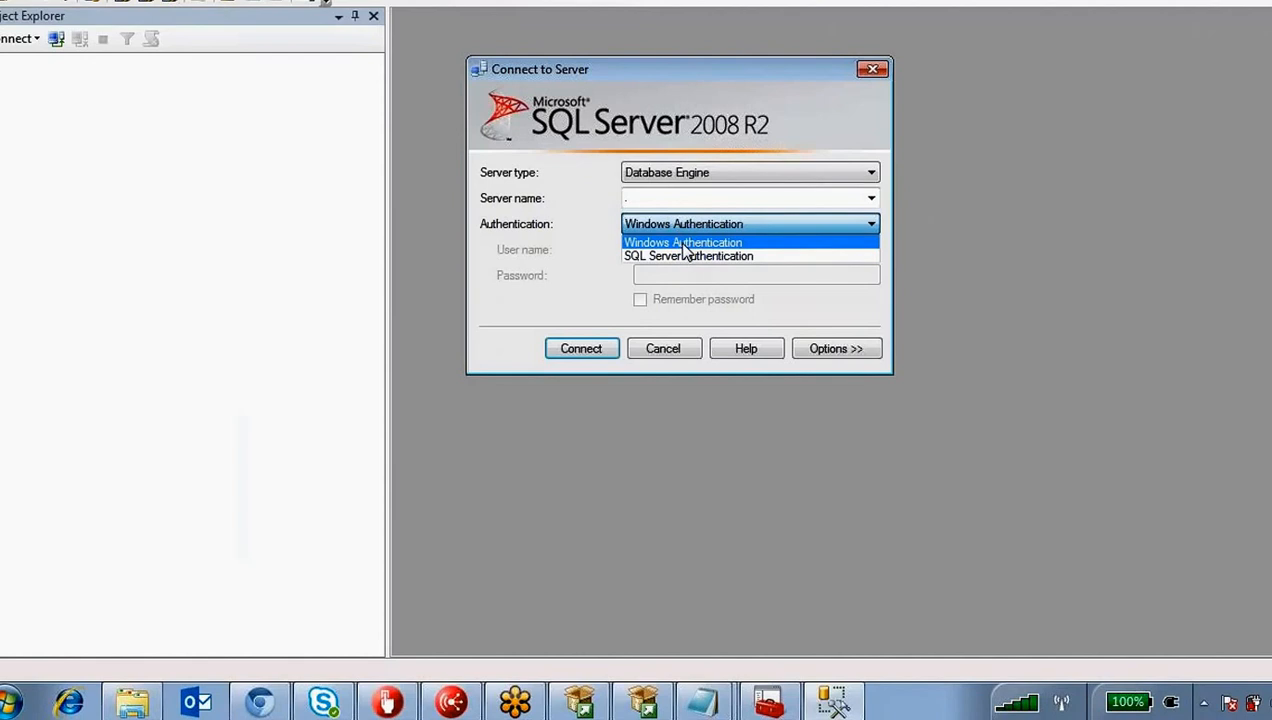
left_click(682, 242)
left_click(688, 222)
left_click(684, 256)
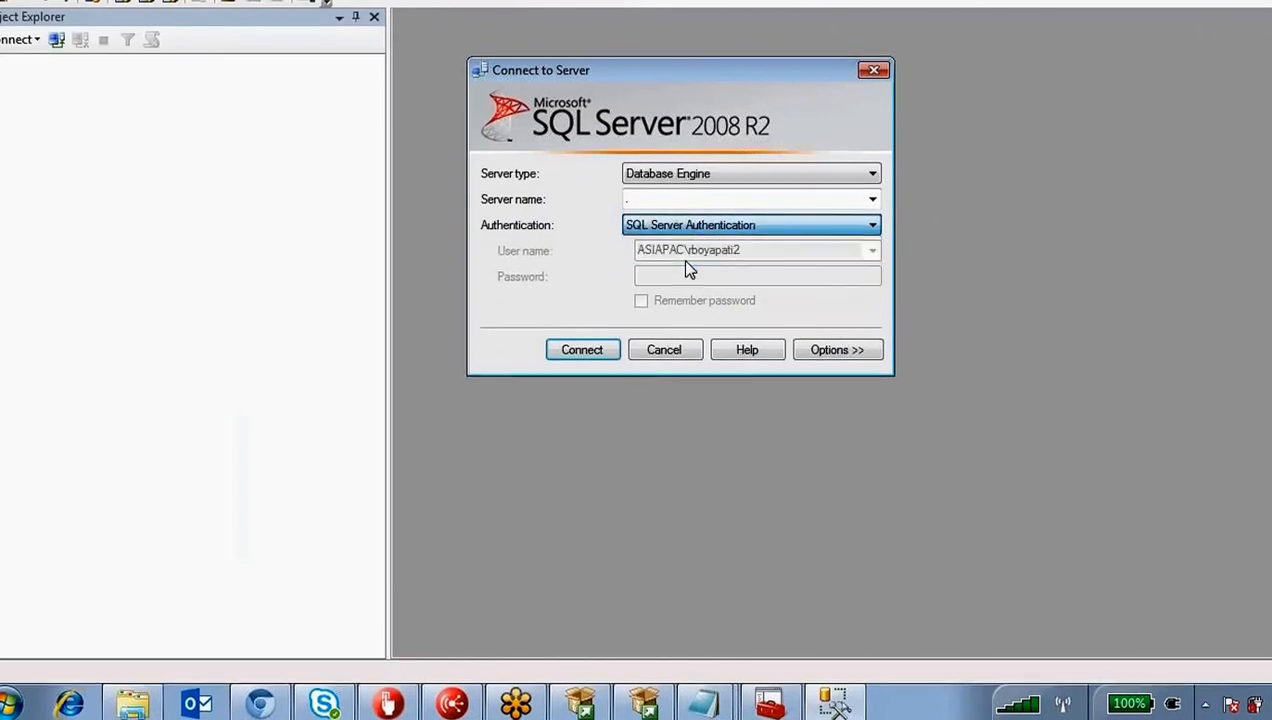
left_click(690, 226)
left_click(686, 242)
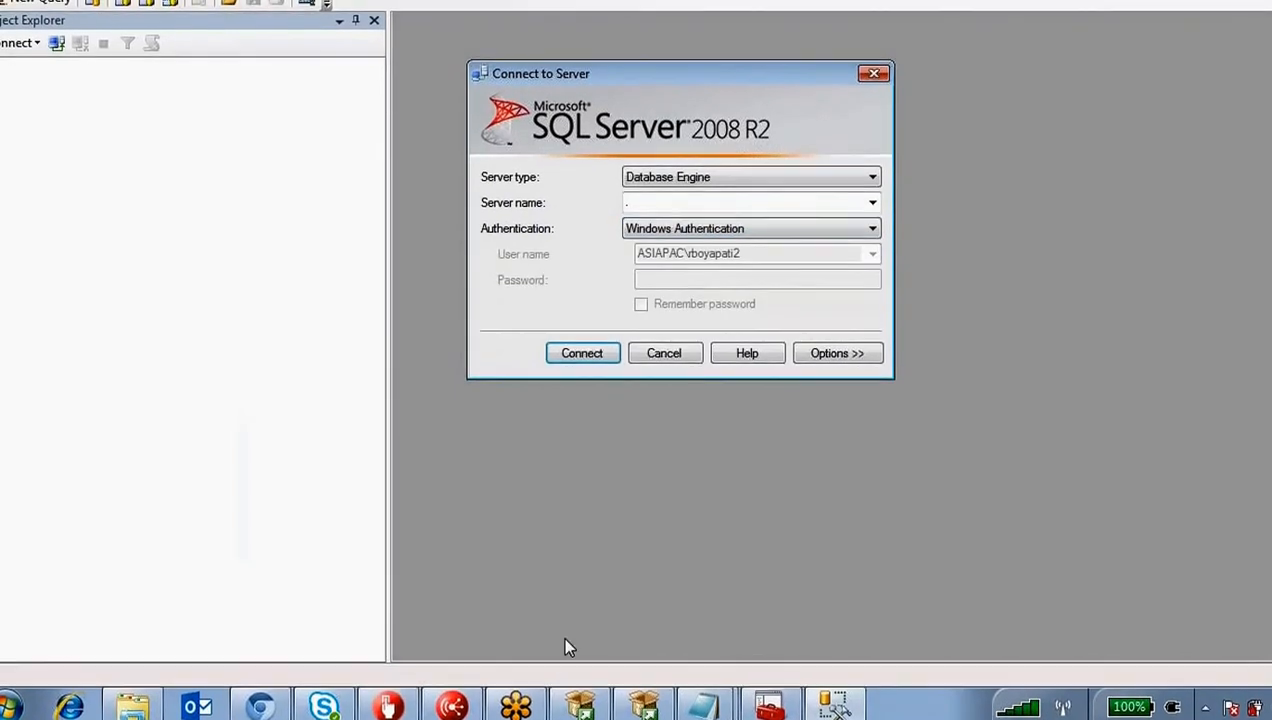
- Compare the guide's authentication mode image with the authentication choices in Management Studio's Connect to Server dialog
left_click(580, 706)
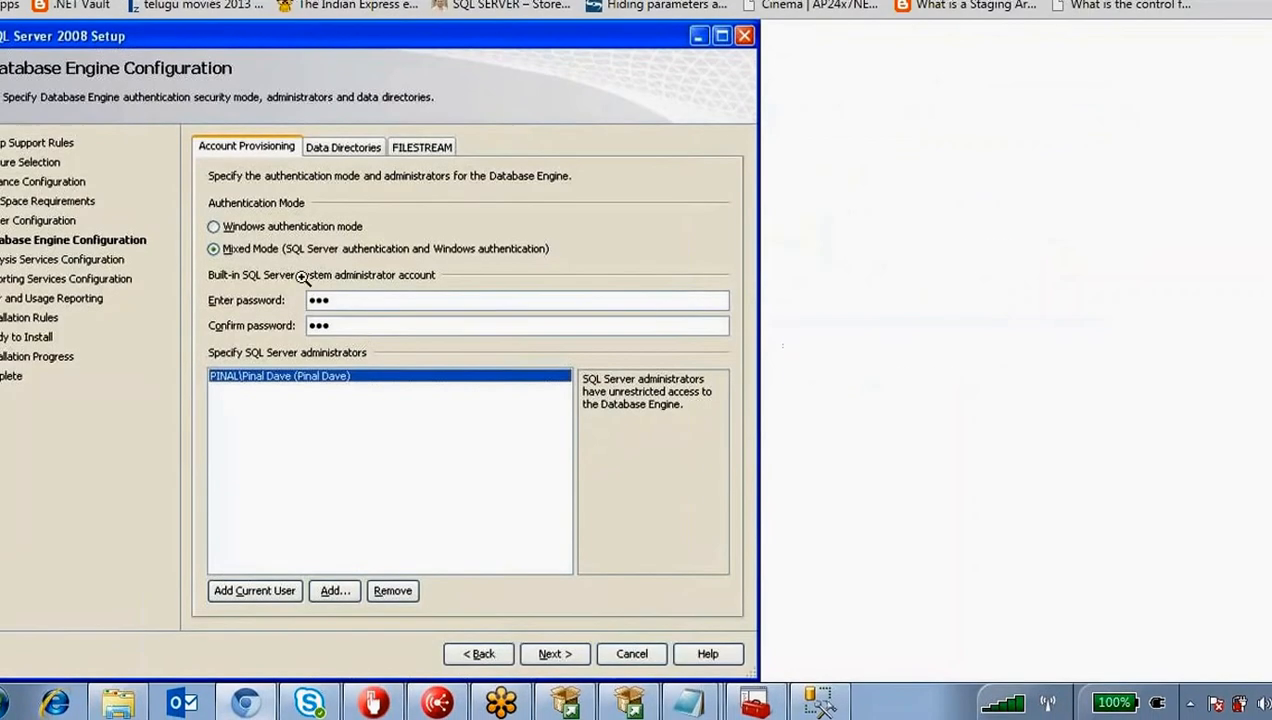
left_click(822, 705)
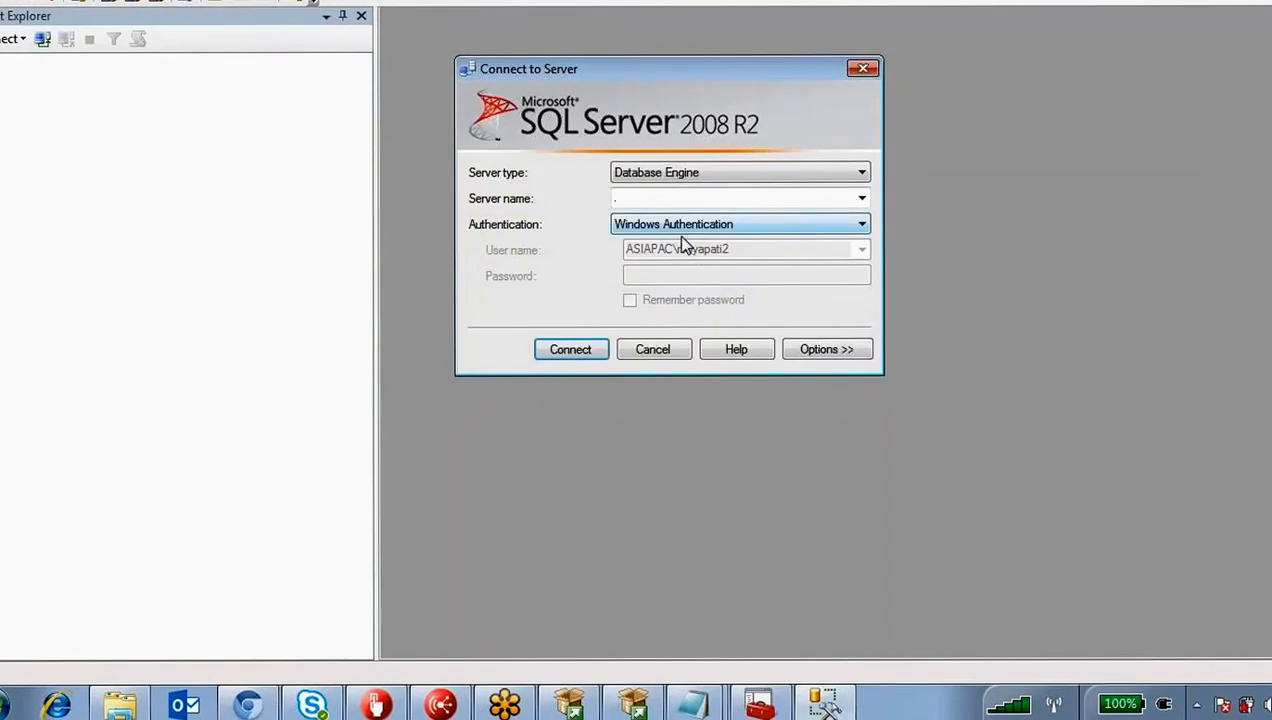
left_click(688, 226)
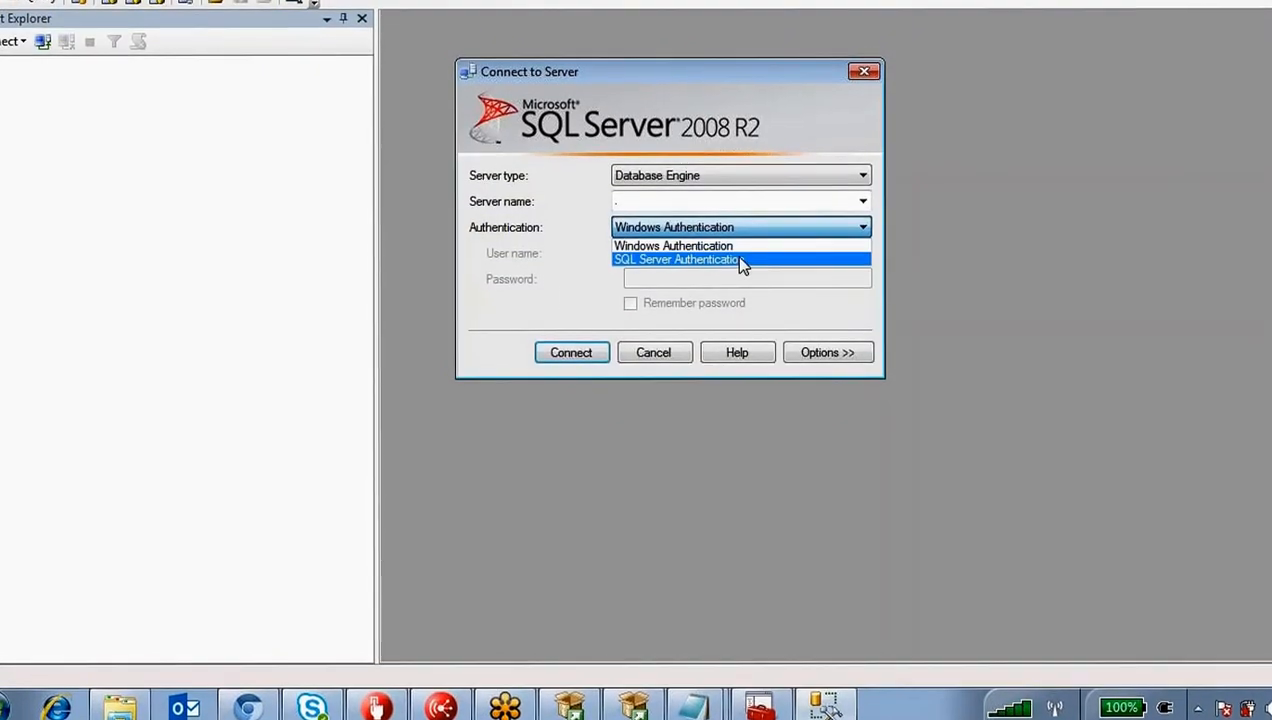
left_click(560, 284)
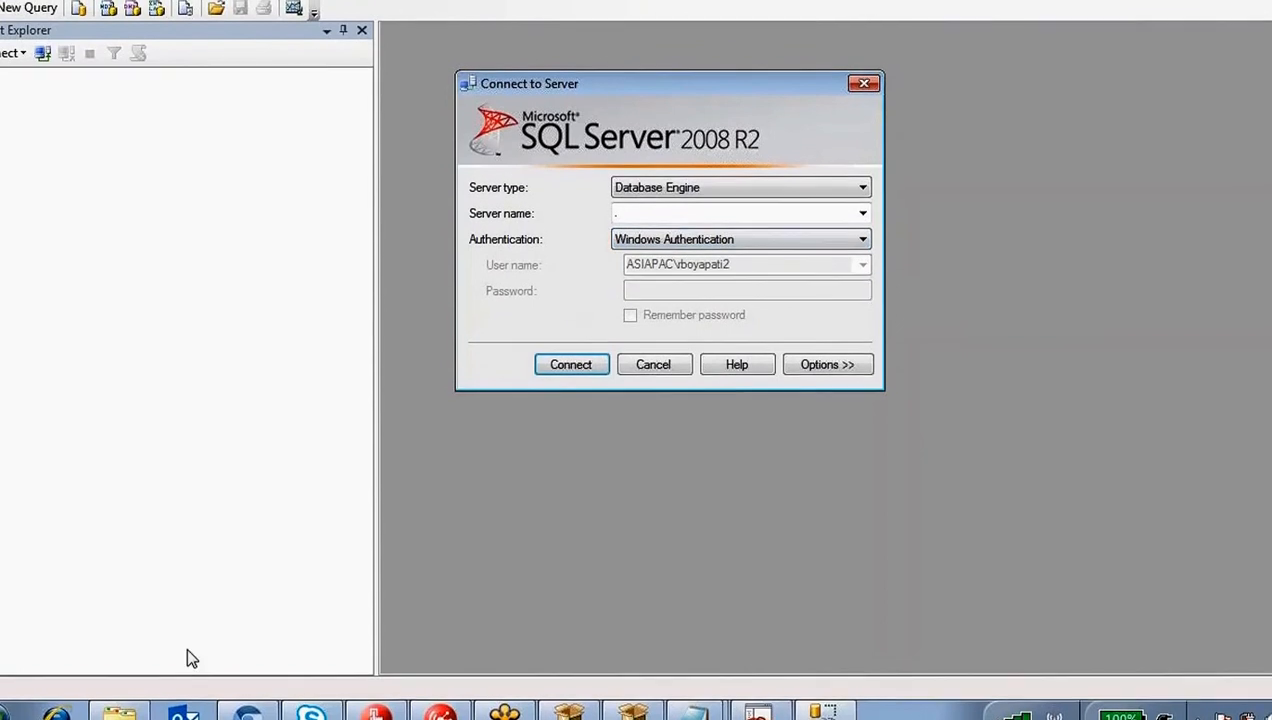
left_click(246, 714)
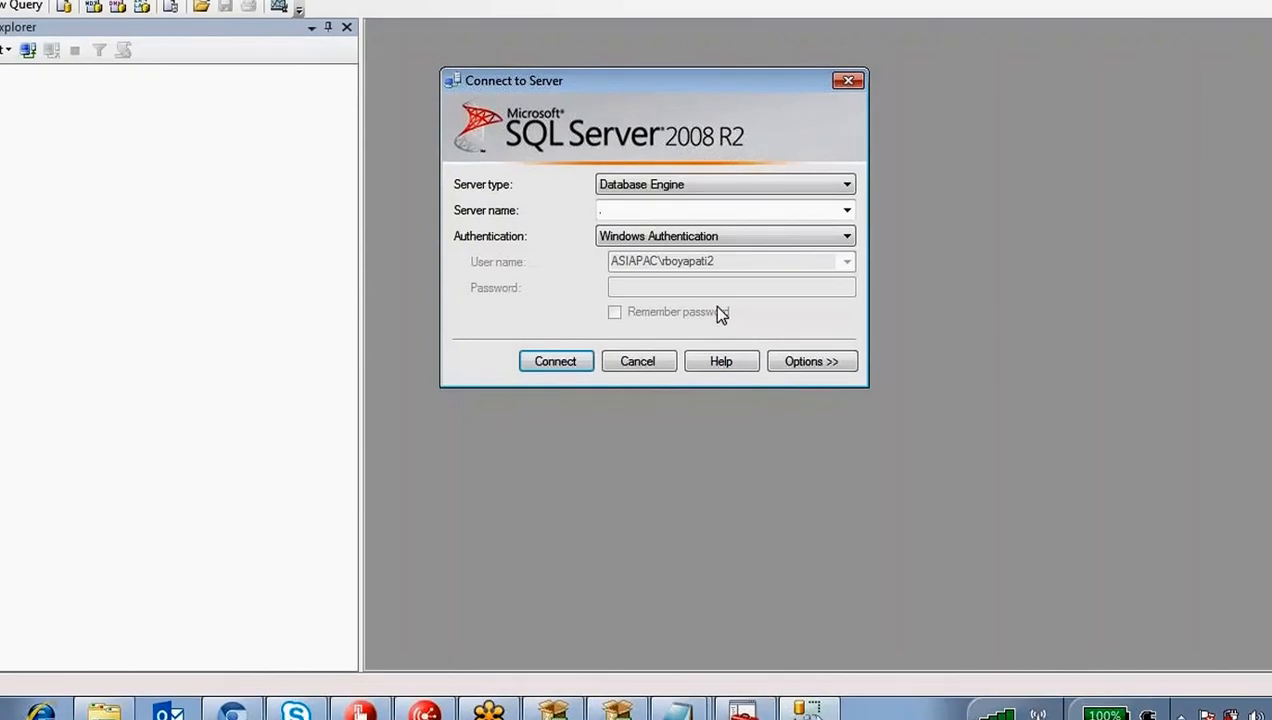
- Choose SQL Server Authentication for the connection, then restore Windows Authentication
left_click(683, 242)
left_click(680, 272)
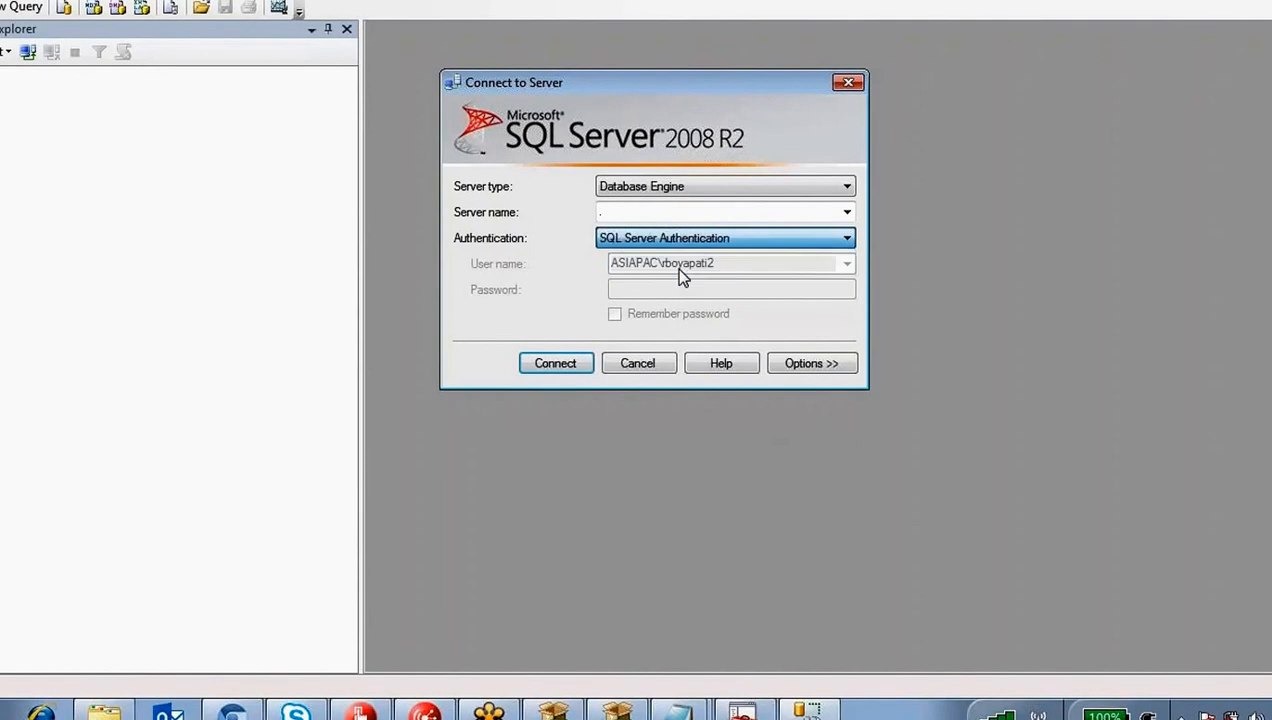
left_click(724, 242)
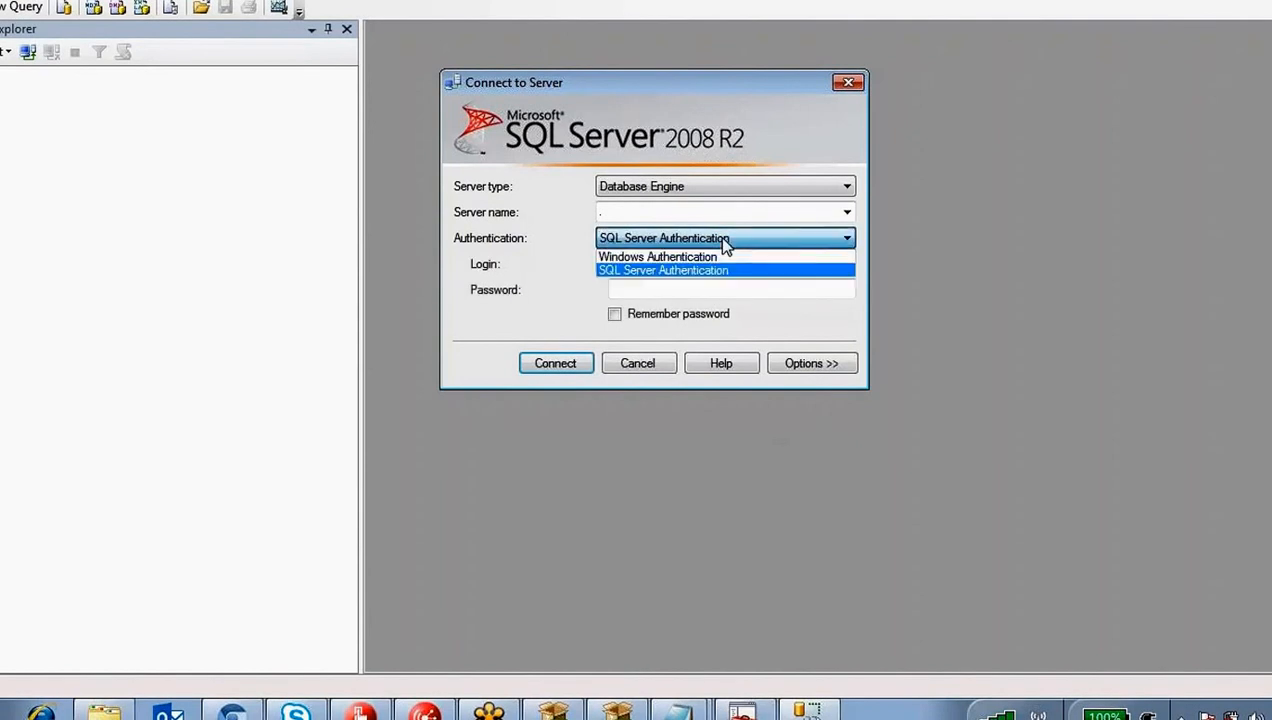
left_click(726, 257)
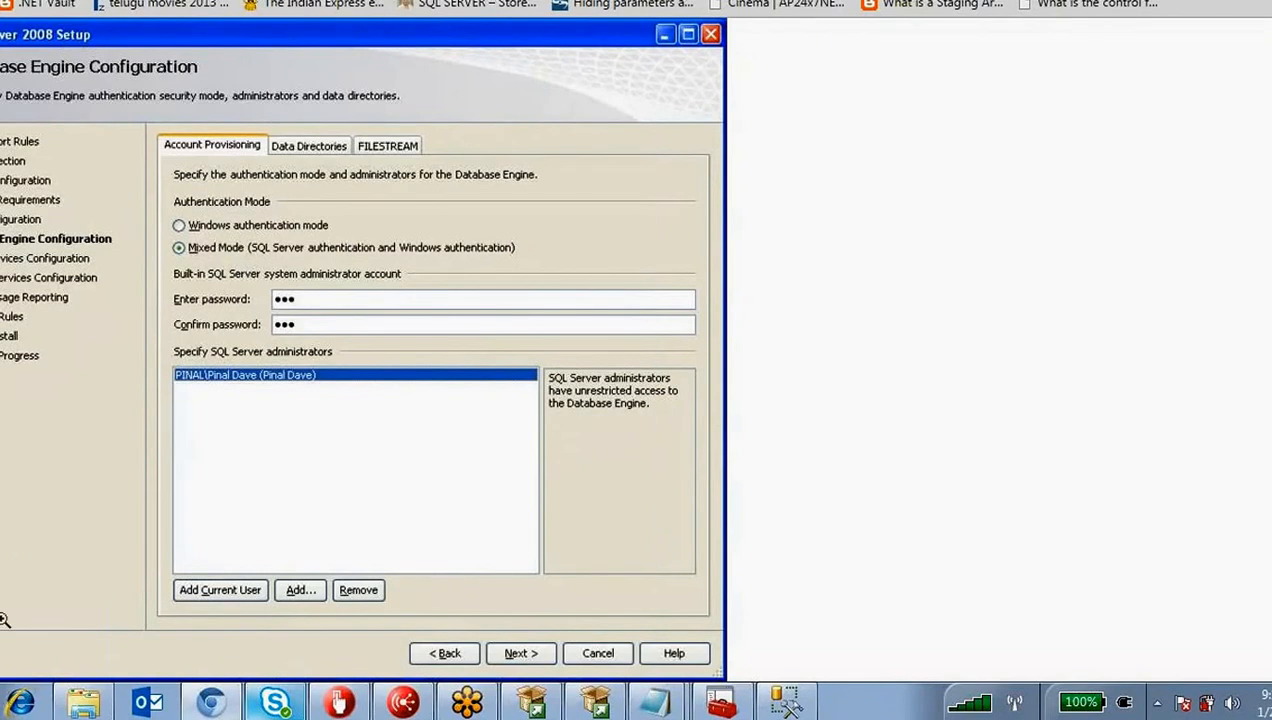
- Open a blank Notepad window beside the guide's Database Engine Configuration image and widen it
key("super")
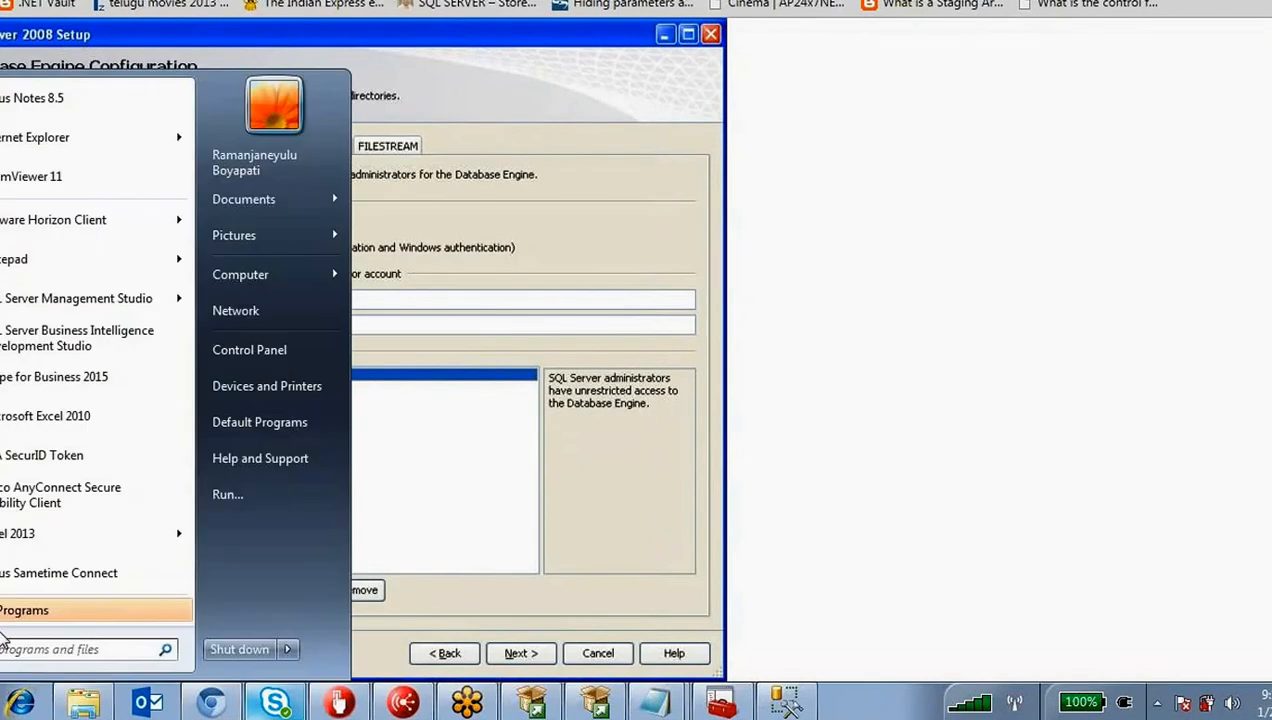
left_click(33, 255)
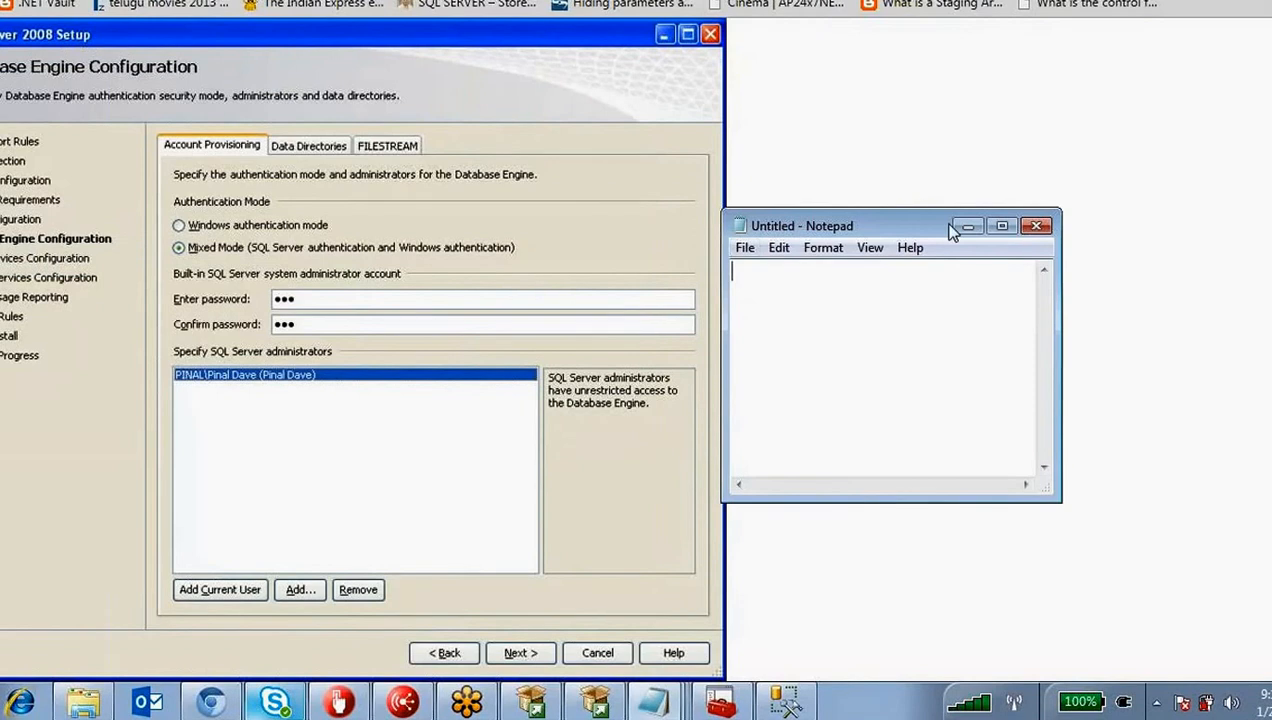
left_click_drag(1060, 323, 1271, 323)
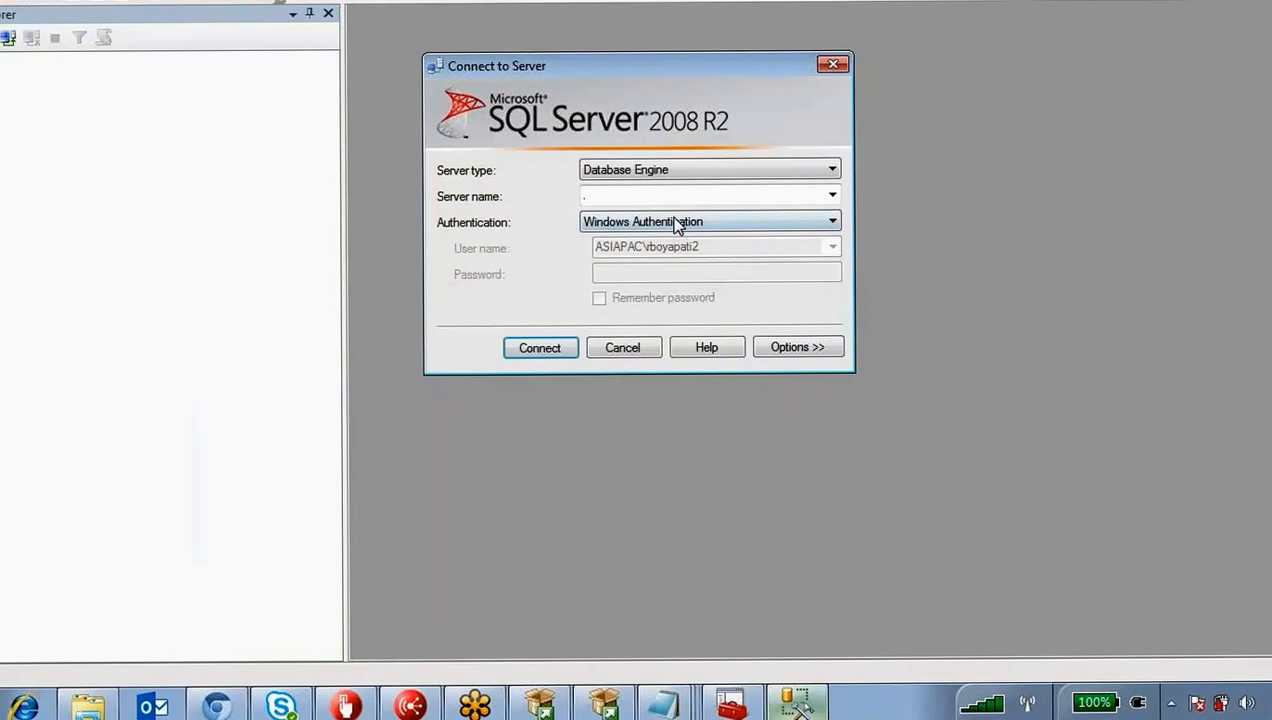
- In Management Studio, set the Connect to Server authentication to SQL Server Authentication
left_click(677, 224)
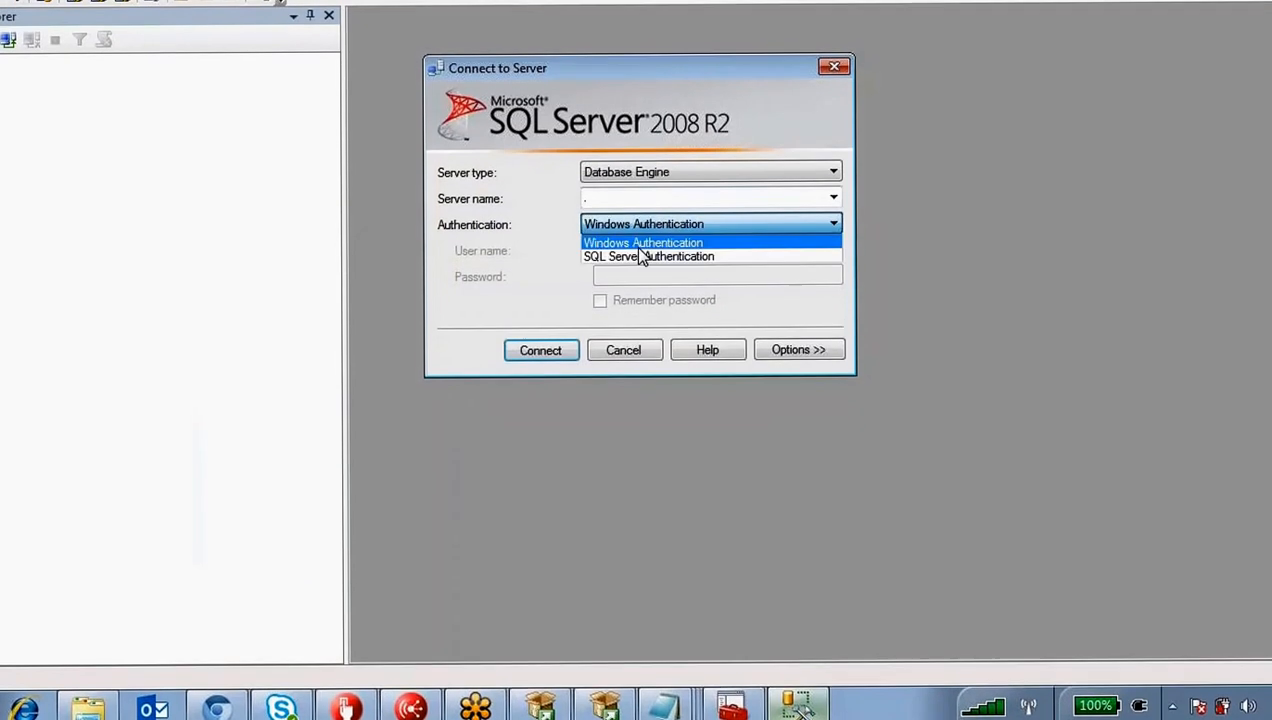
left_click(619, 266)
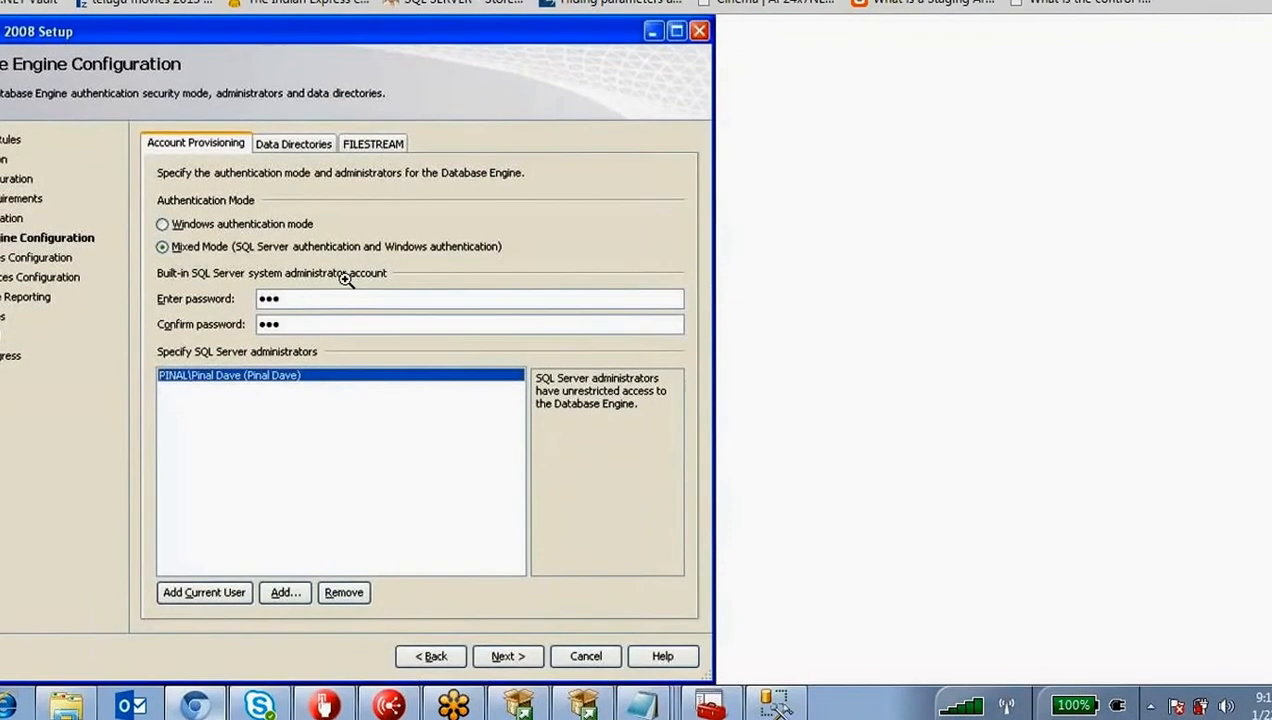
- Over the blank Notepad window, handwrite the sa login note, then circle the guide's Enter password field and link it to a password note
mouse_move(641, 705)
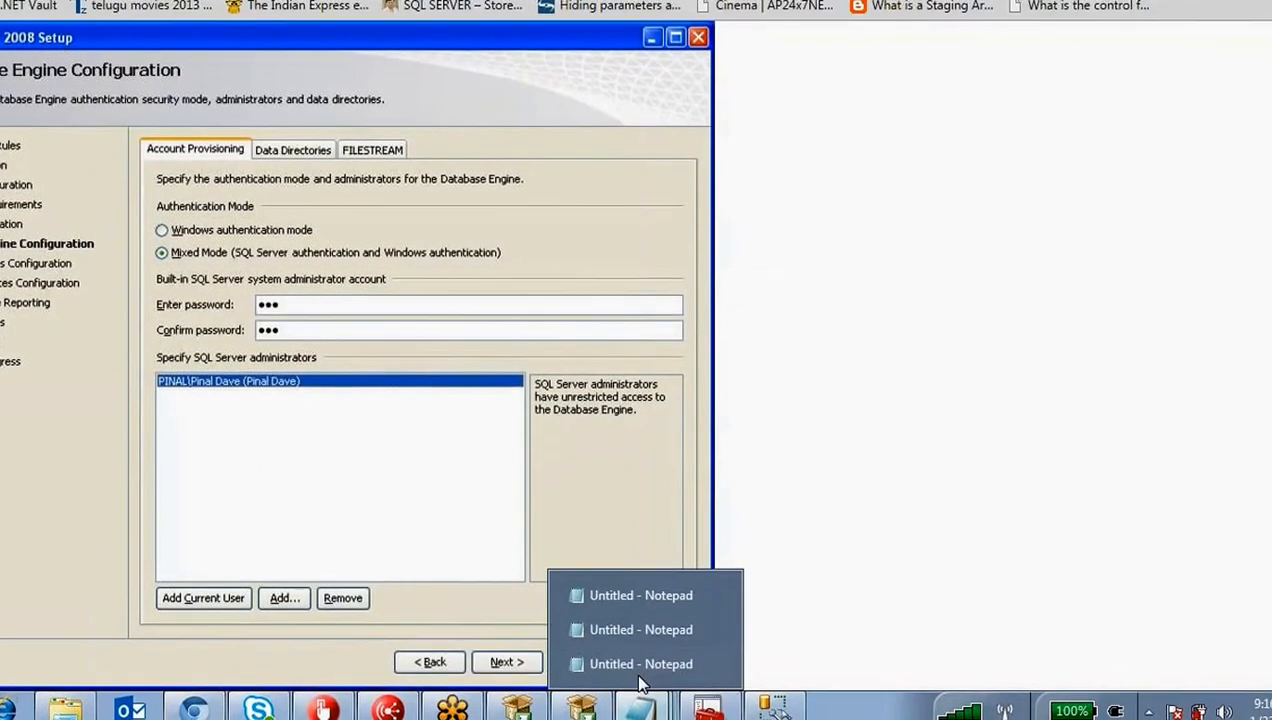
left_click(634, 665)
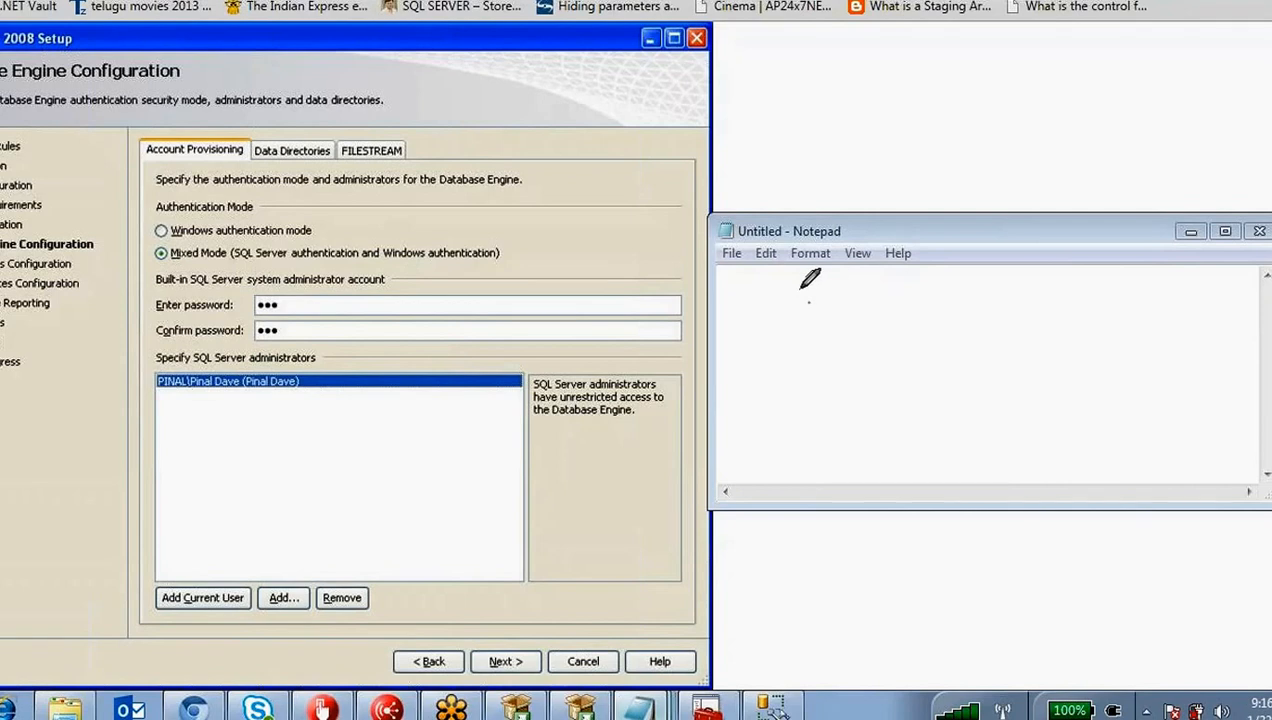
left_click_drag(824, 290, 772, 347)
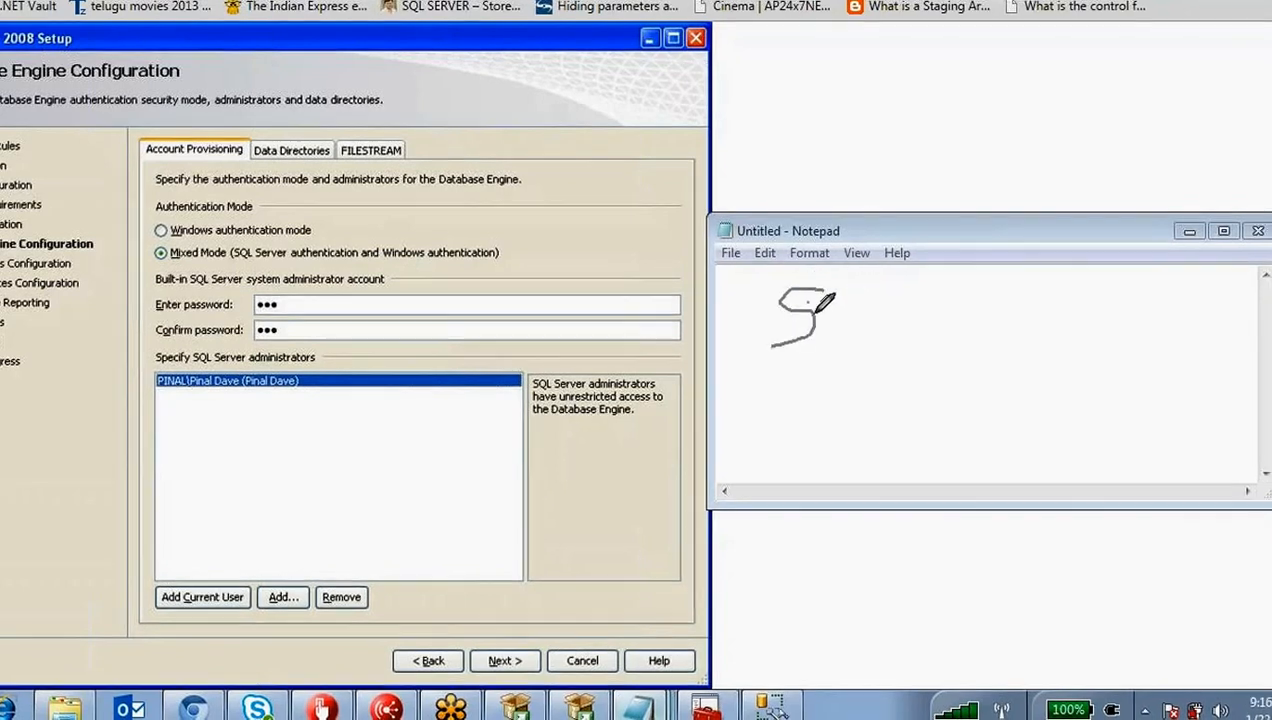
mouse_move(848, 292)
left_mouse_down()
mouse_move(838, 320)
mouse_move(878, 332)
mouse_move(977, 288)
left_mouse_up()
mouse_move(1015, 266)
left_mouse_down()
mouse_move(1017, 321)
mouse_move(1080, 274)
mouse_move(1140, 287)
left_mouse_up()
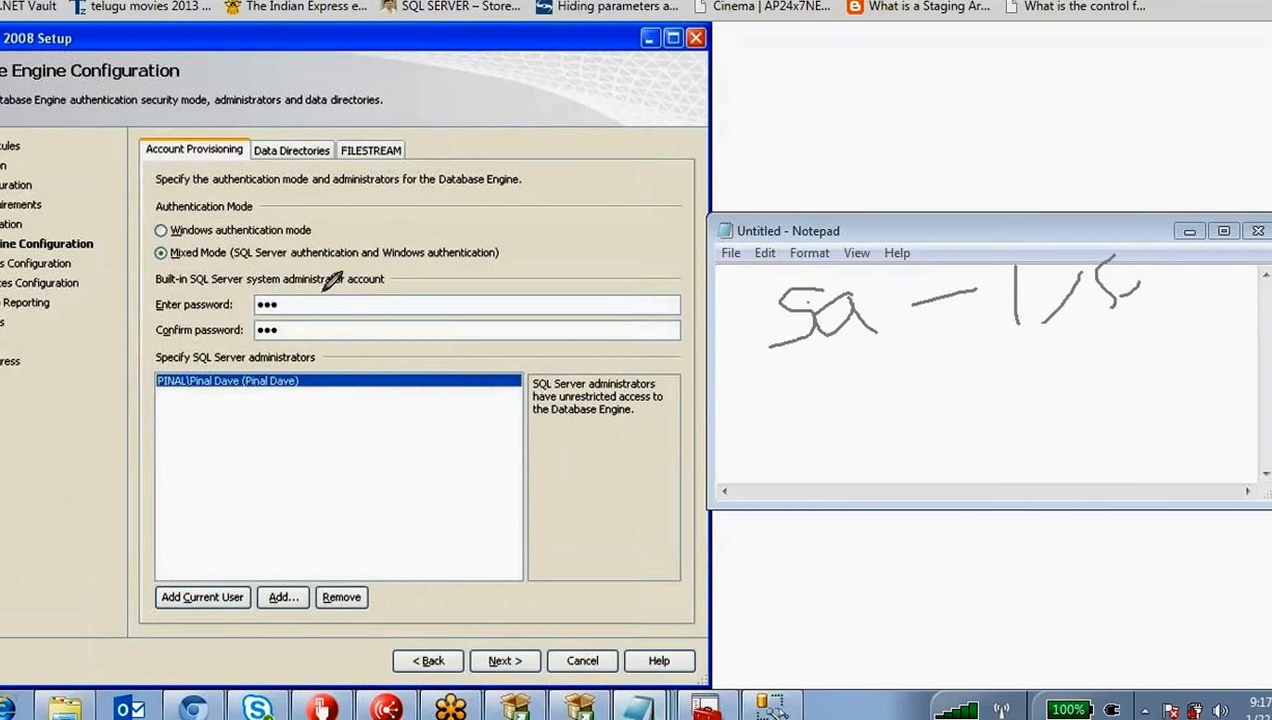
left_click_drag(258, 292, 326, 296)
mouse_move(430, 325)
left_mouse_down()
mouse_move(765, 403)
mouse_move(773, 436)
mouse_move(776, 408)
mouse_move(838, 398)
mouse_move(857, 450)
left_mouse_up()
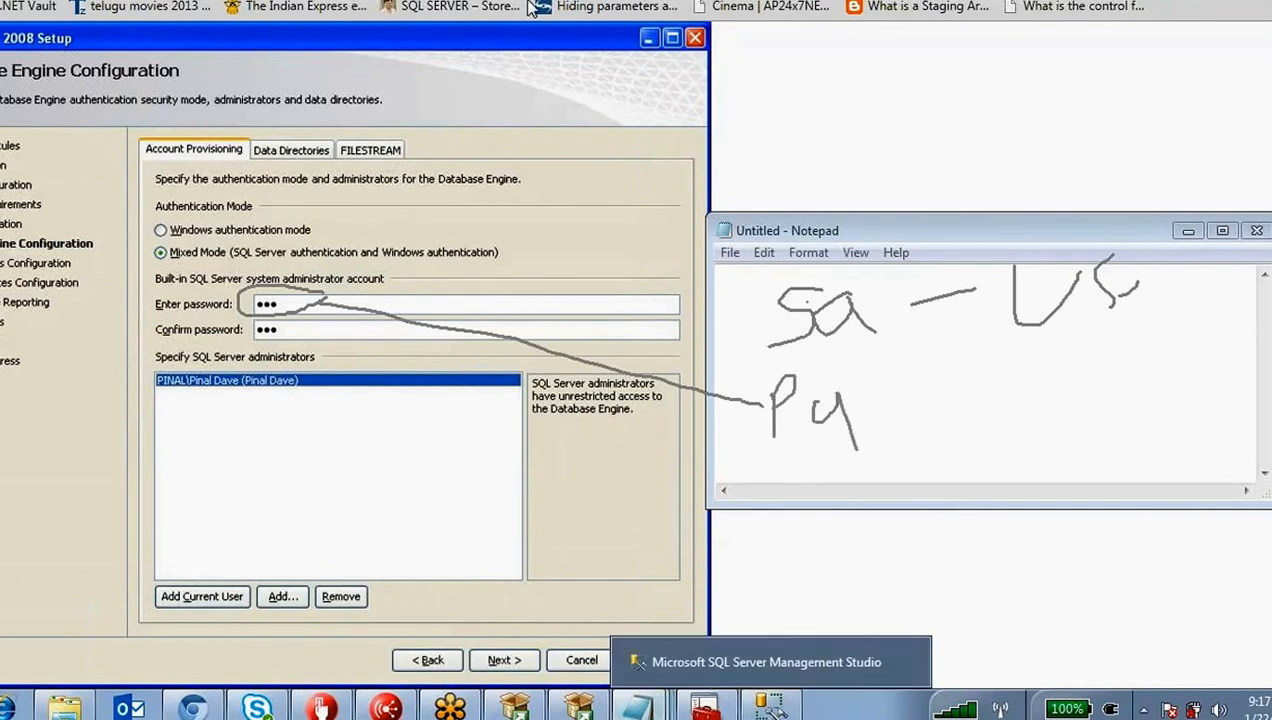
- Return to Management Studio's Connect to Server dialog and toggle Remember password on and off for the sa login
left_click(789, 703)
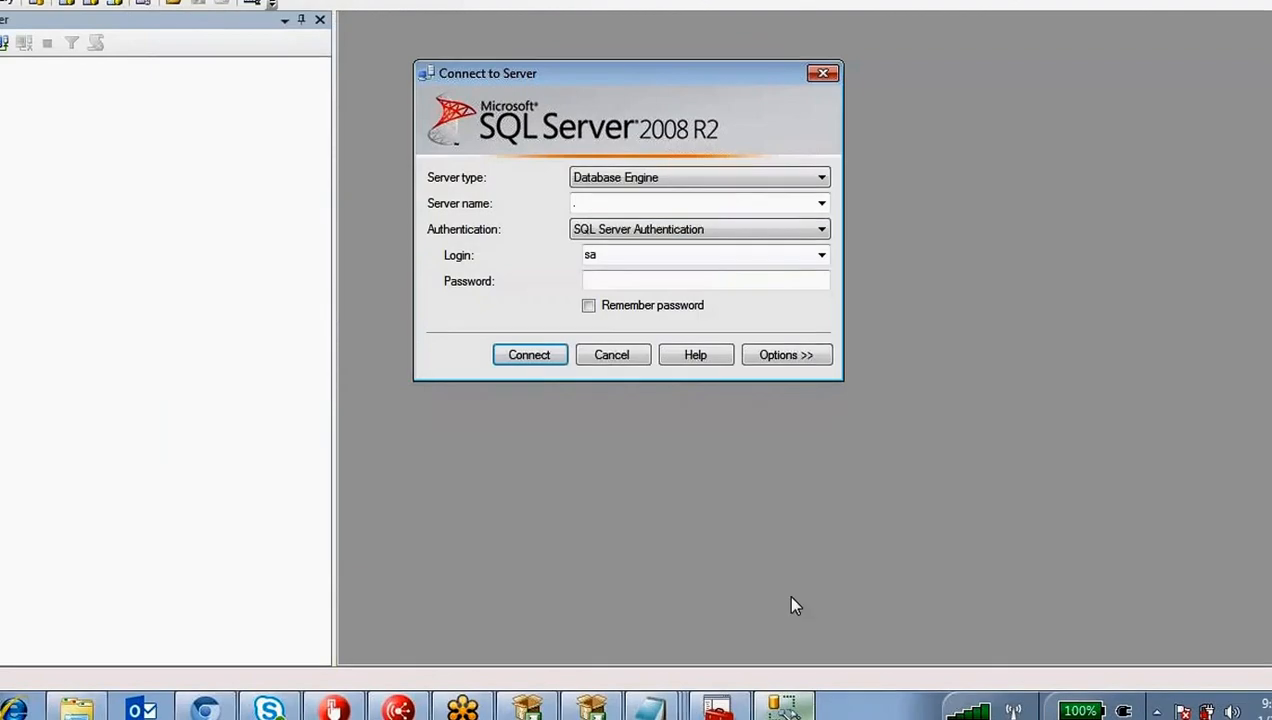
left_click(588, 305)
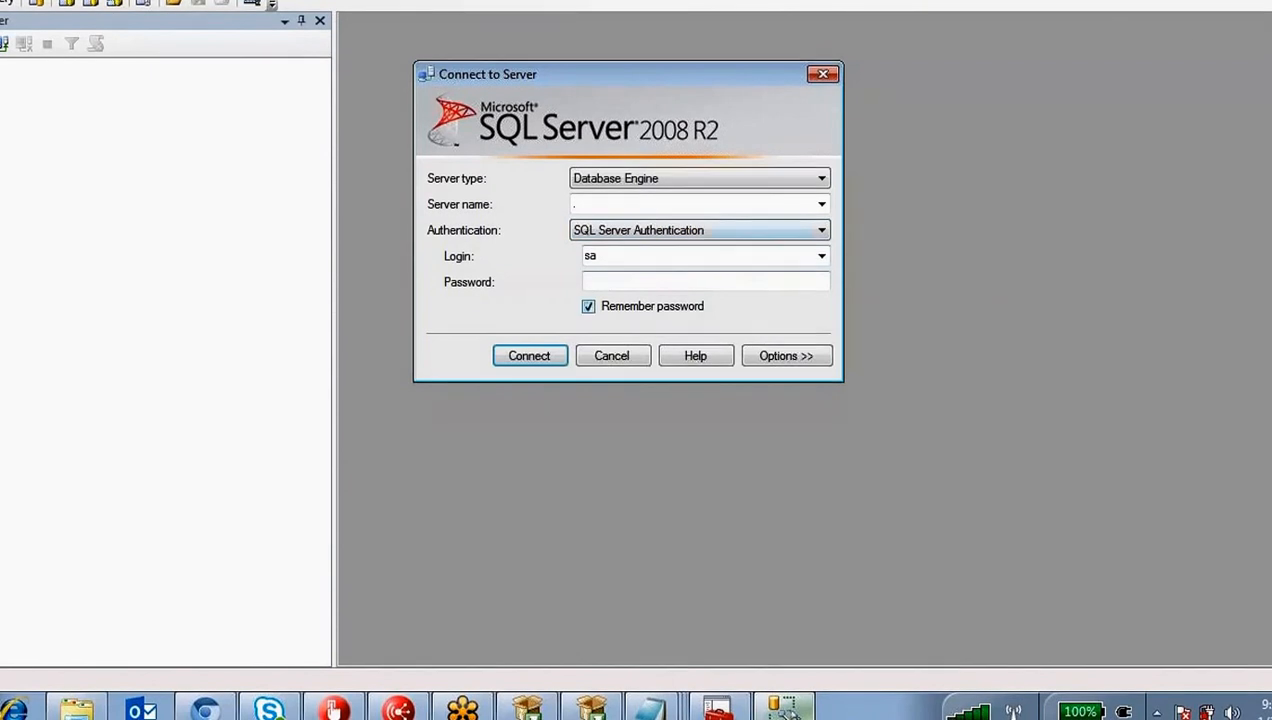
left_click(592, 282)
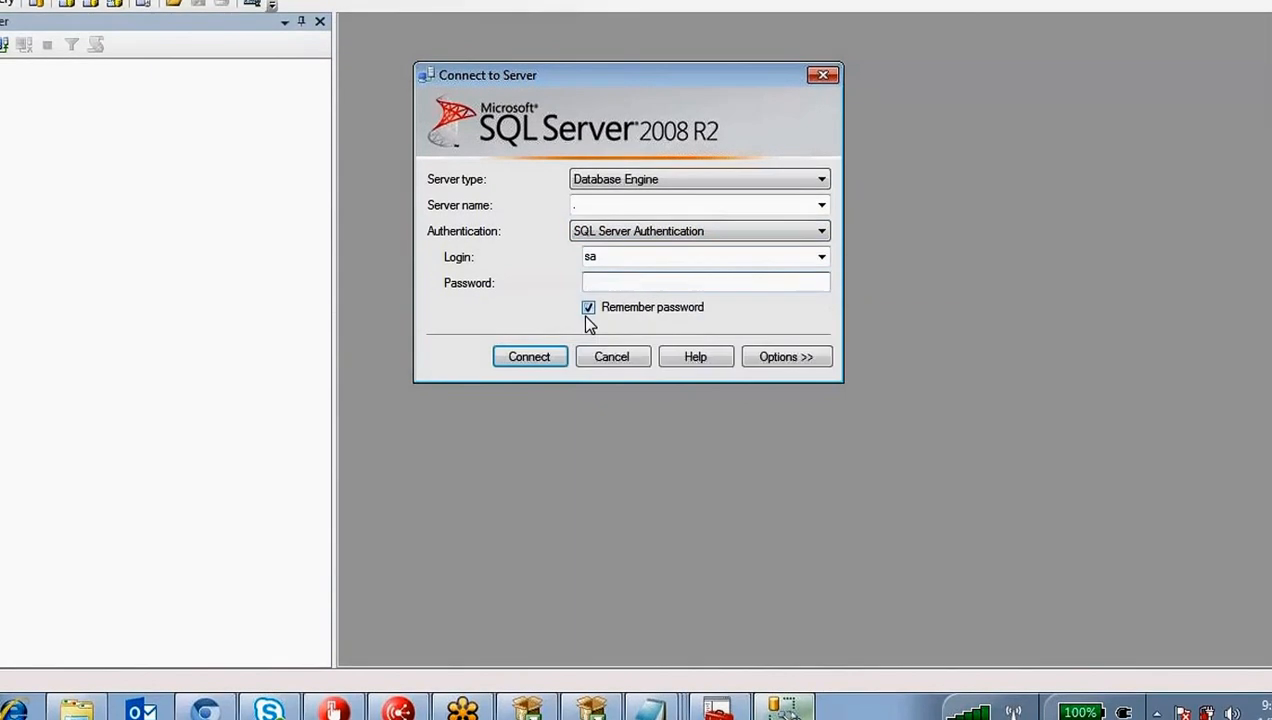
left_click(588, 308)
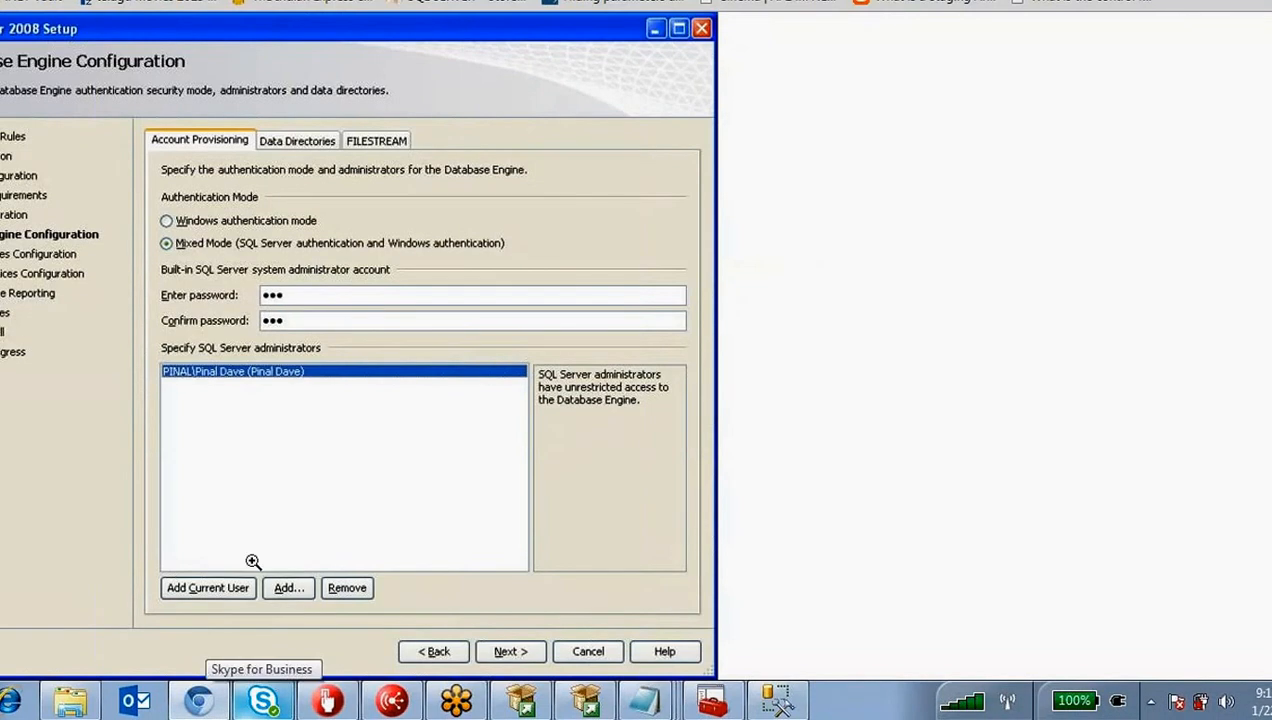
- Write a sample complex password in the blank Notepad window and correct its special character
mouse_move(645, 700)
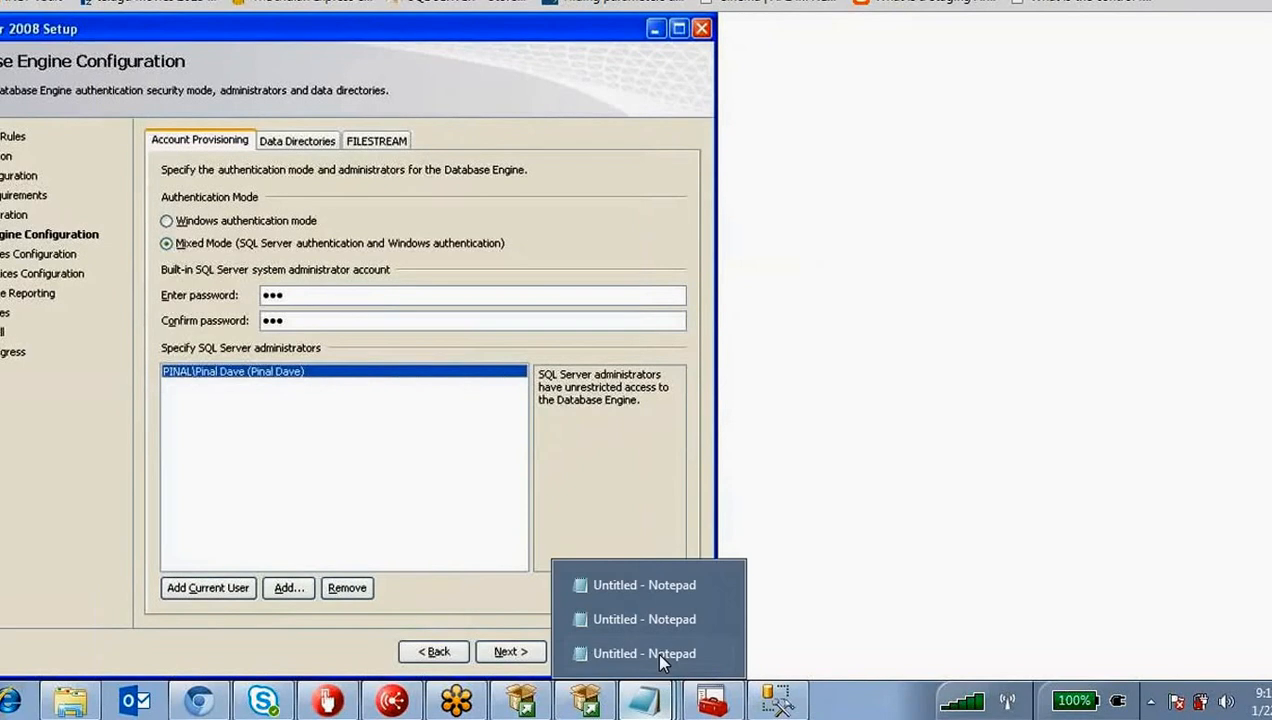
left_click(657, 655)
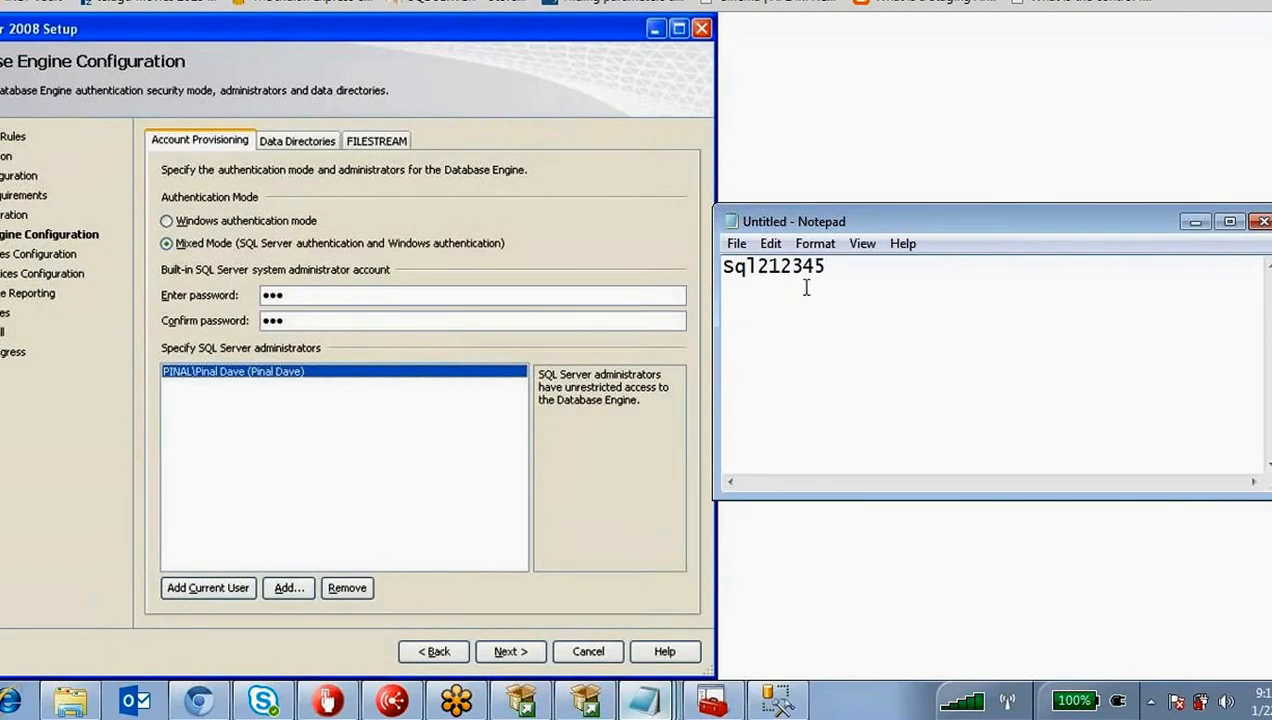
key("BackSpace")
type("@")
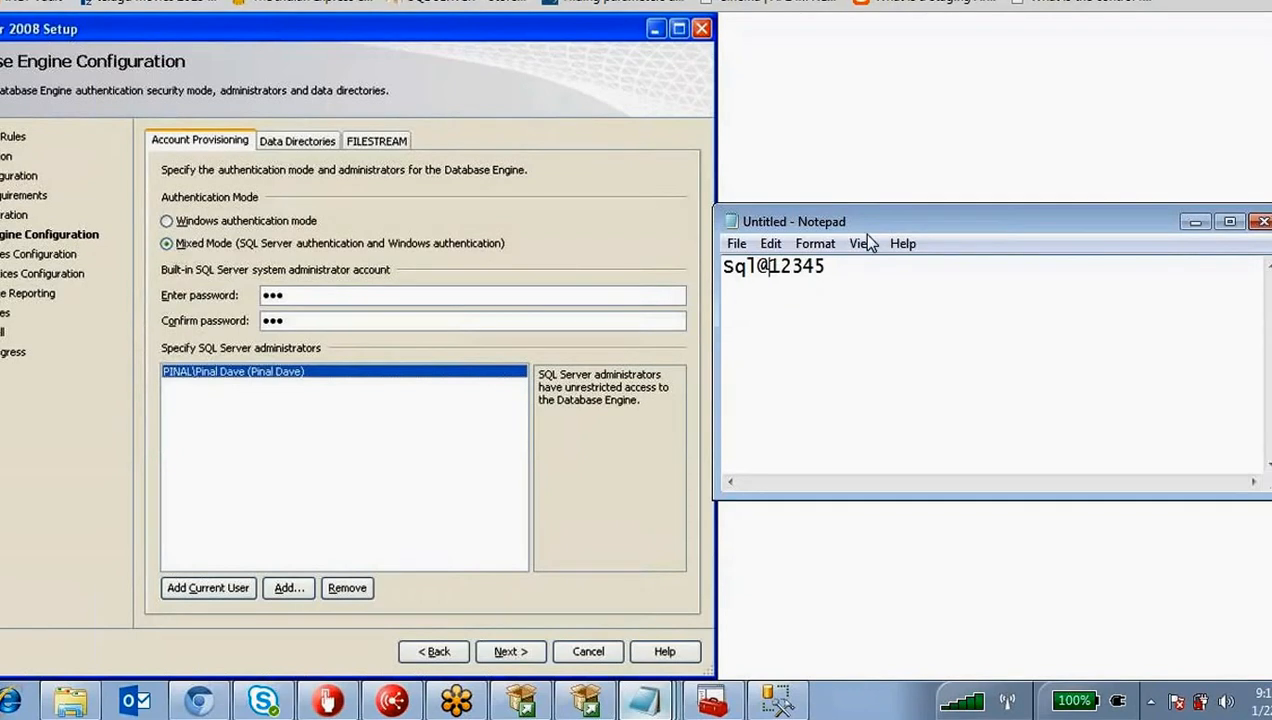
- Highlight the letter and digit parts of the sample password, then close the Notepad window without saving
left_click_drag(840, 270, 690, 267)
left_click(812, 287)
left_click_drag(827, 266, 776, 267)
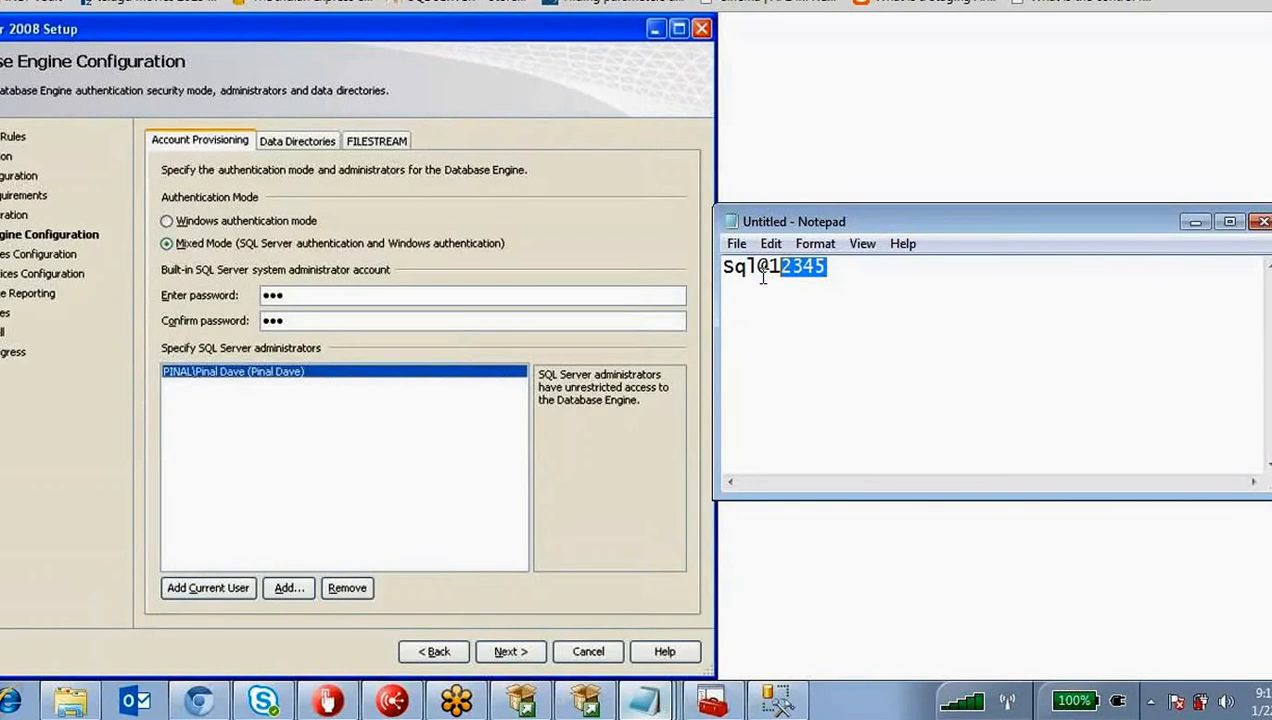
double_click(769, 264)
left_click(769, 267)
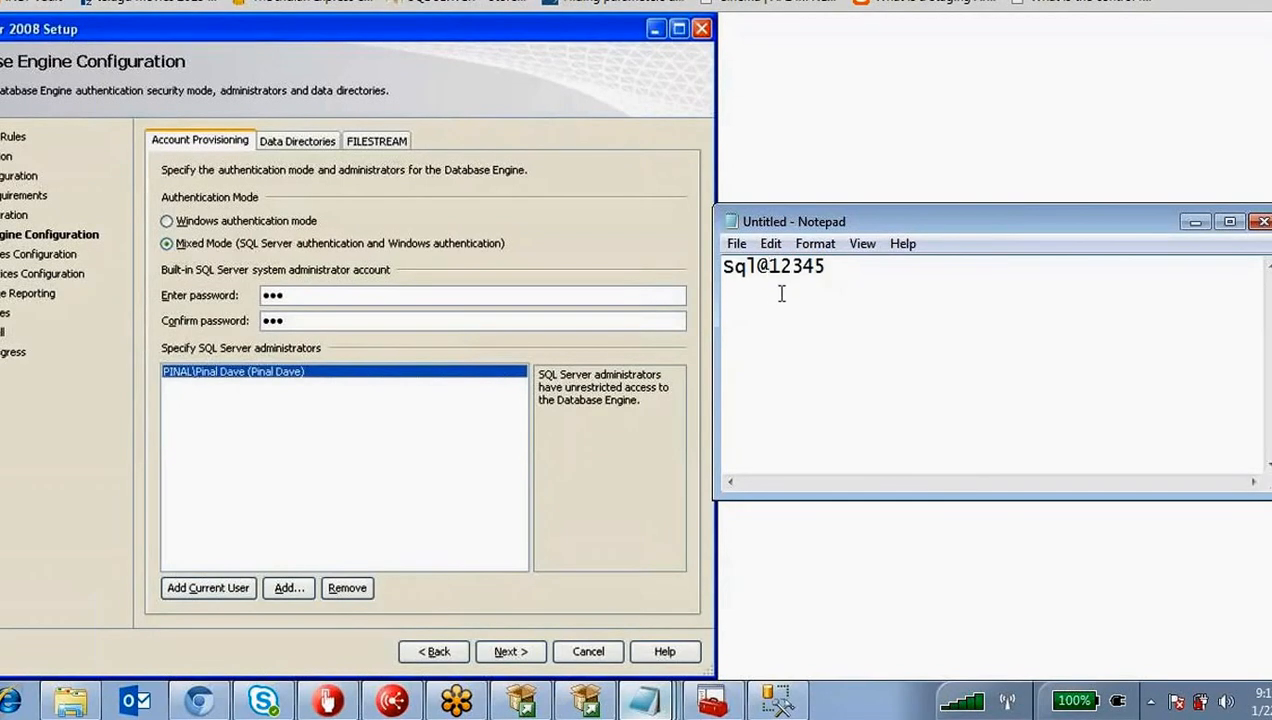
left_click_drag(758, 270, 718, 268)
left_click(1051, 272)
left_click(1262, 221)
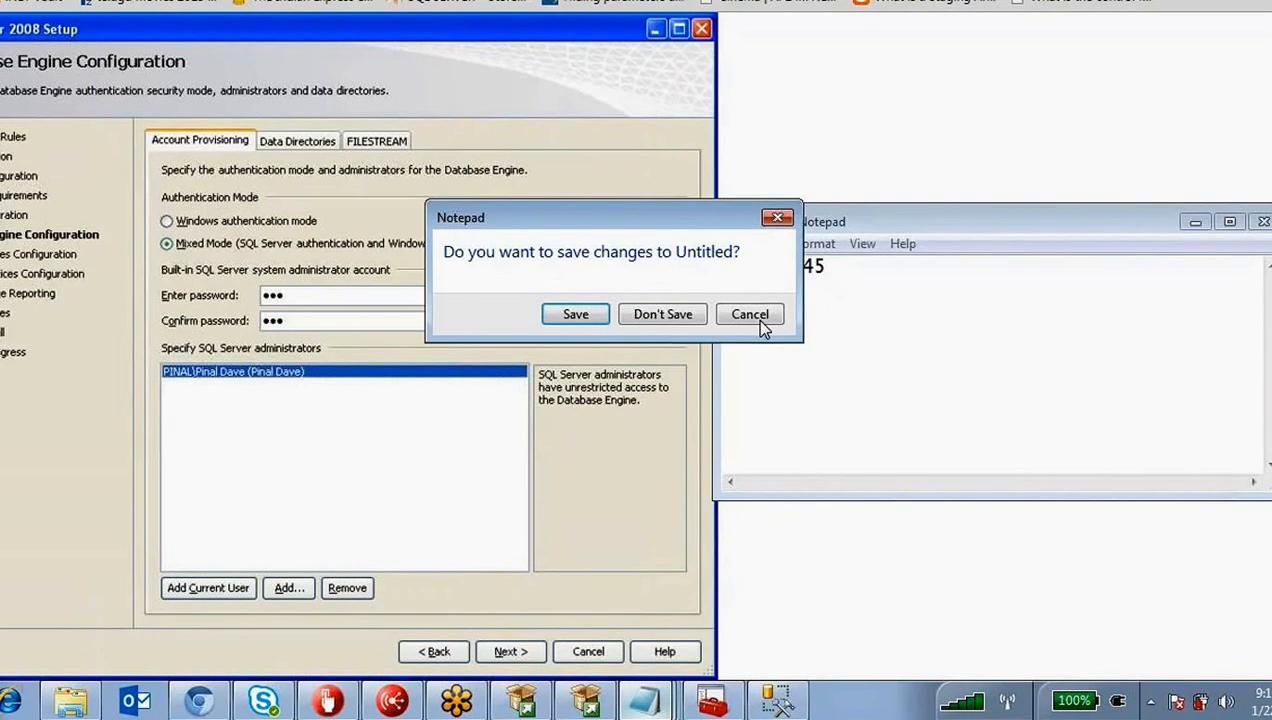
left_click(668, 316)
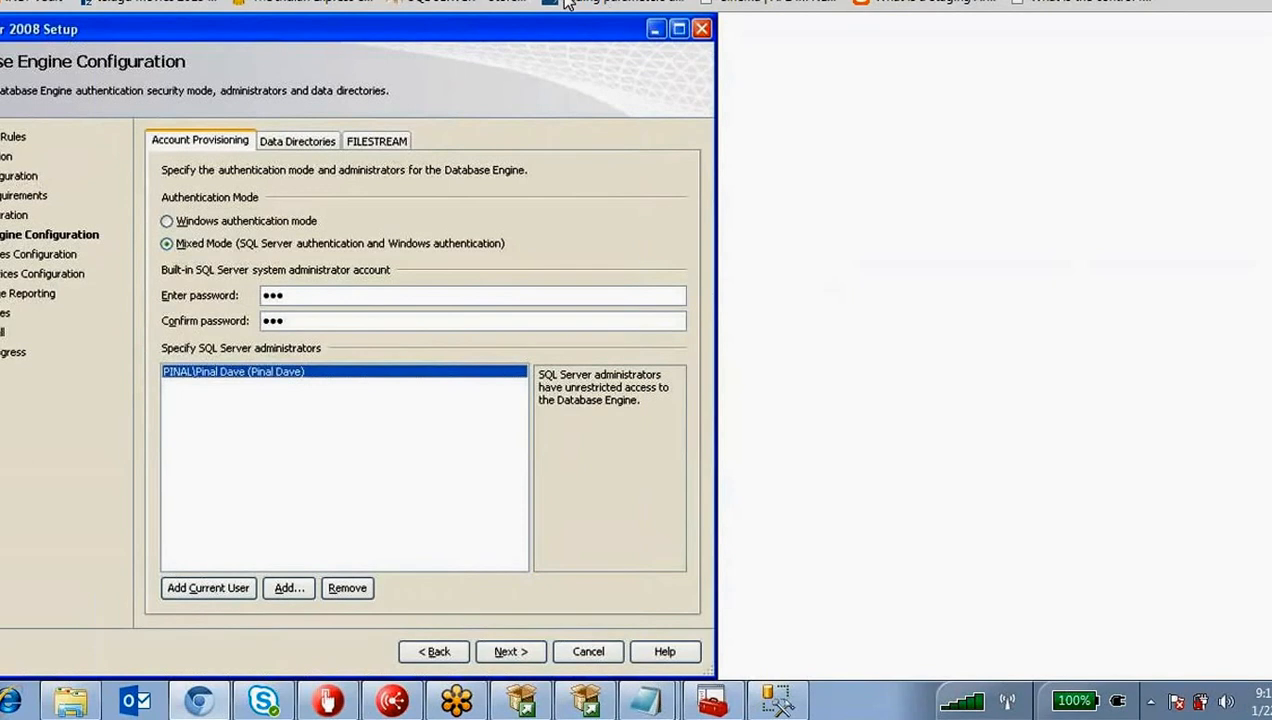
- Circle the Add Current User button and the listed SQL Server administrator in the guide's Database Engine Configuration image
mouse_move(247, 566)
left_mouse_down()
mouse_move(155, 565)
mouse_move(290, 618)
mouse_move(286, 592)
mouse_move(224, 534)
left_mouse_up()
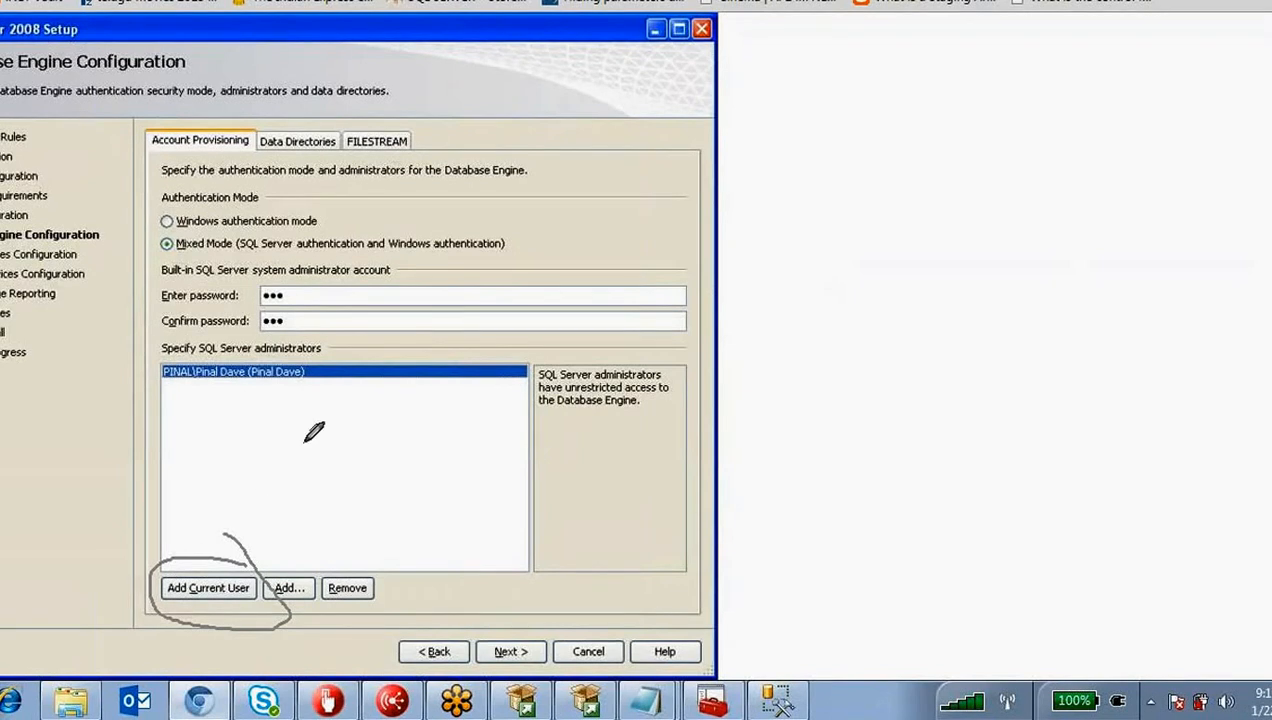
mouse_move(648, 700)
mouse_move(790, 702)
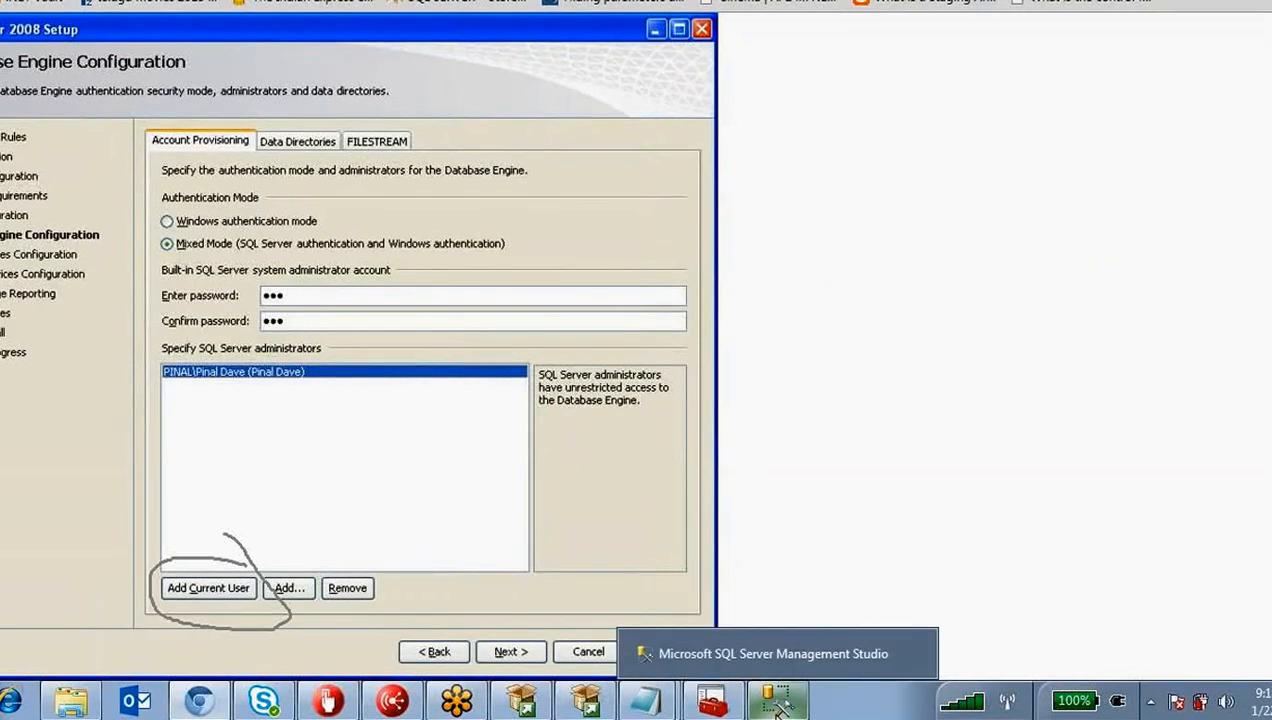
mouse_move(325, 357)
left_mouse_down()
mouse_move(192, 356)
mouse_move(277, 391)
mouse_move(325, 358)
left_mouse_up()
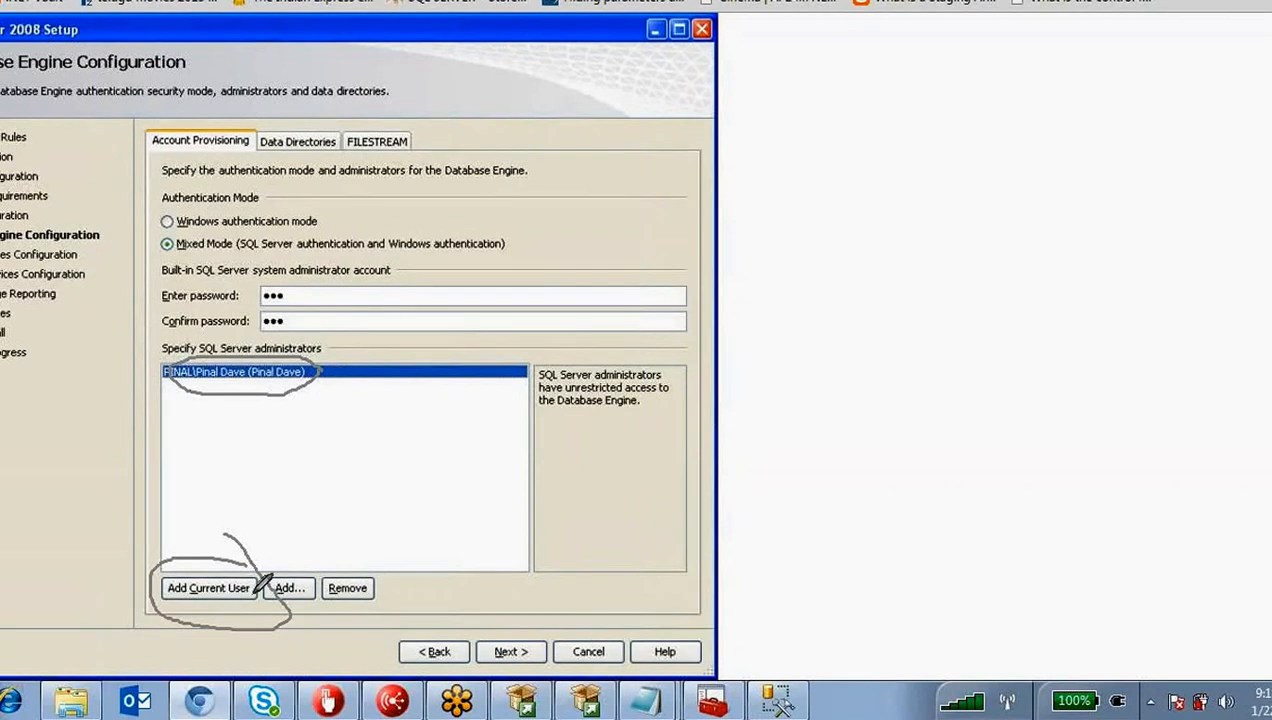
mouse_move(270, 395)
left_mouse_down()
mouse_move(305, 356)
mouse_move(182, 348)
mouse_move(194, 394)
mouse_move(273, 383)
left_mouse_up()
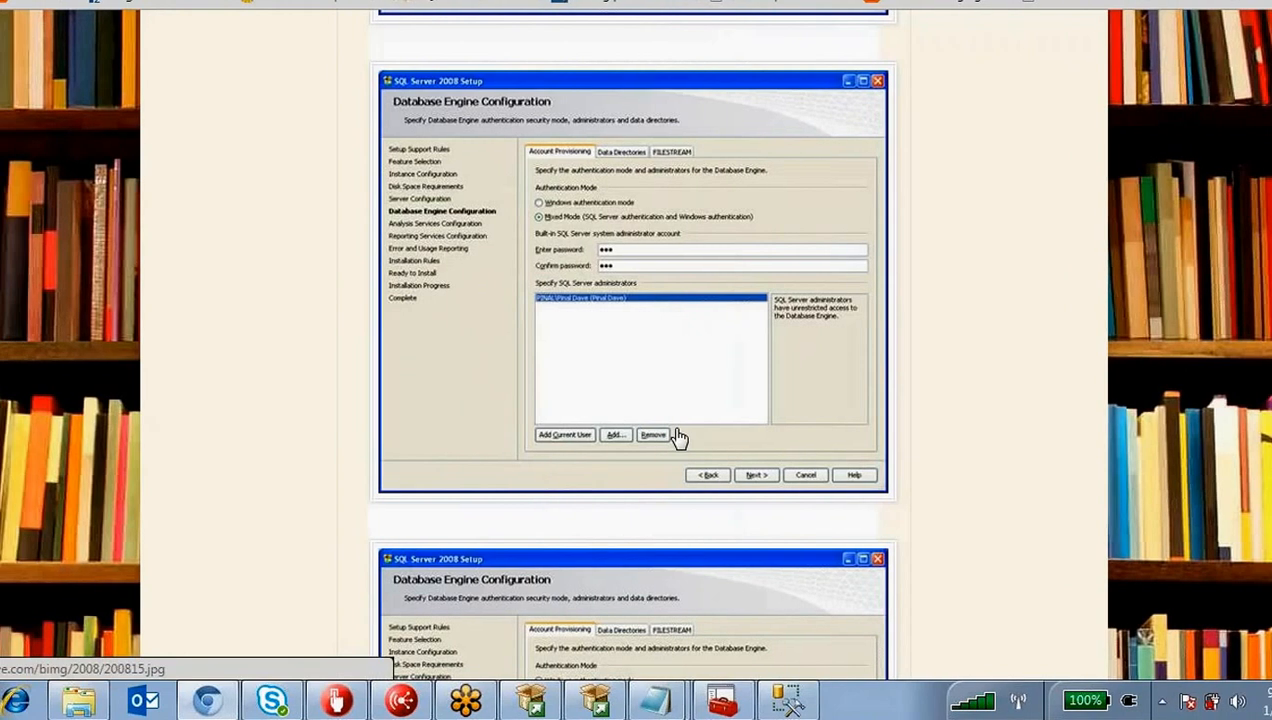
- Move down the blog guide to its next Database Engine Configuration image
scroll(678, 437, "down", 4)
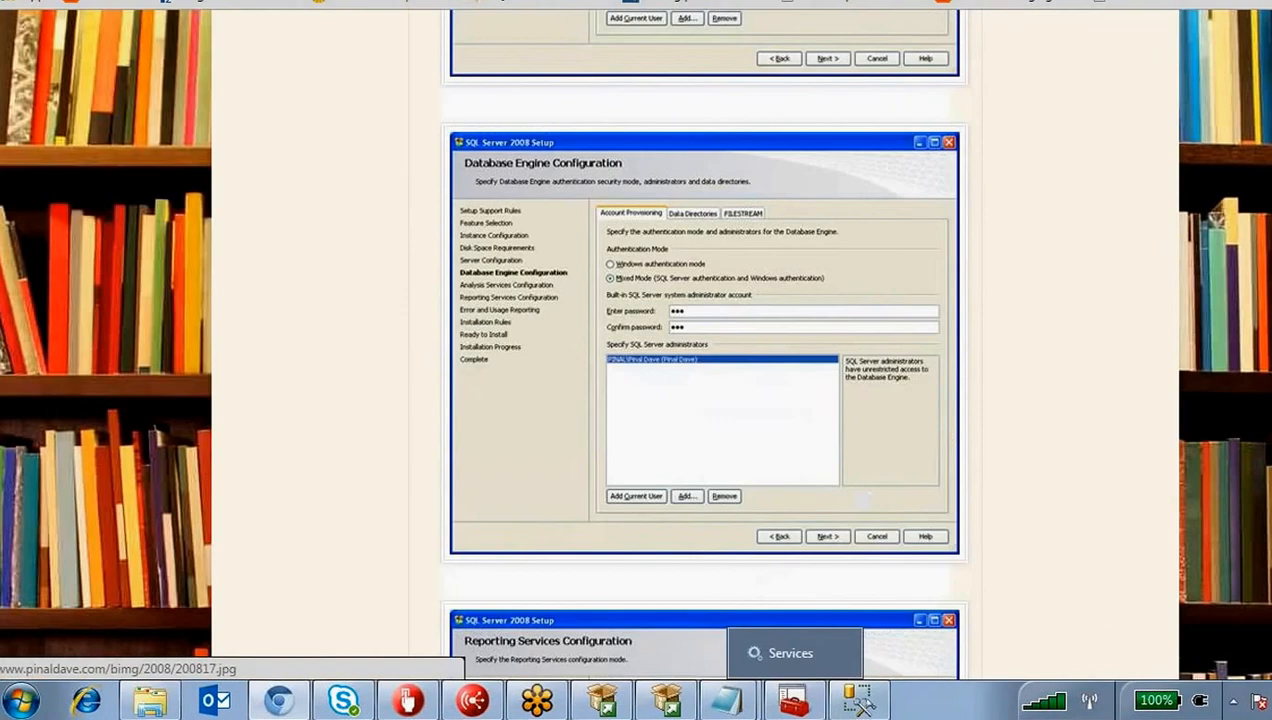
scroll(747, 327, "up", 2)
scroll(747, 327, "down", 2)
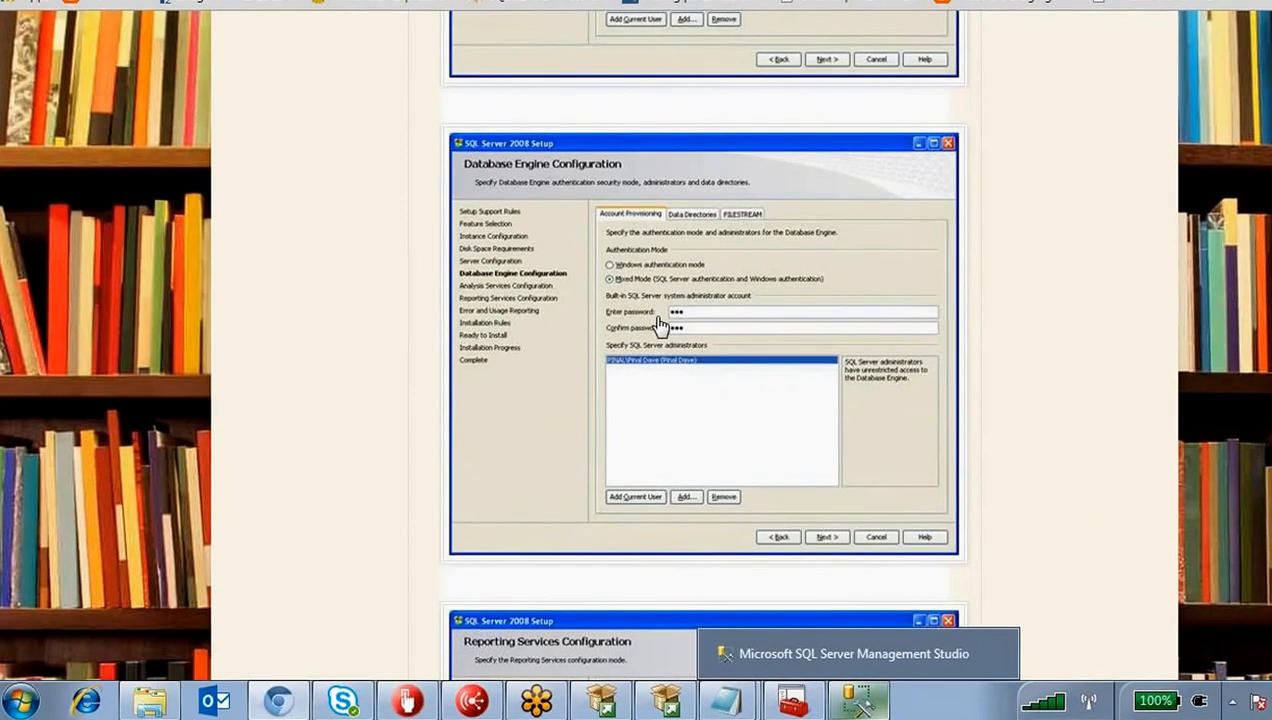
- Open the guide's Reporting Services Configuration image and mark the SharePoint integrated and native mode configuration options
scroll(664, 355, "down", 4)
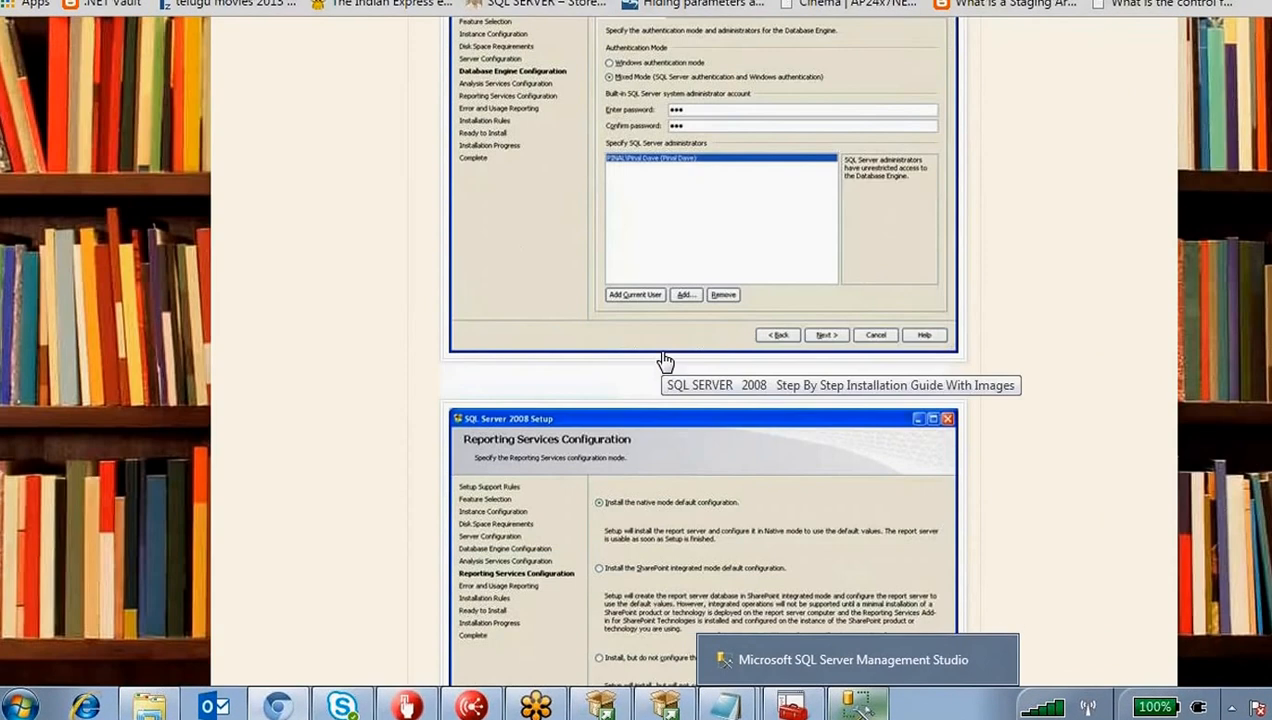
scroll(664, 366, "up", 8)
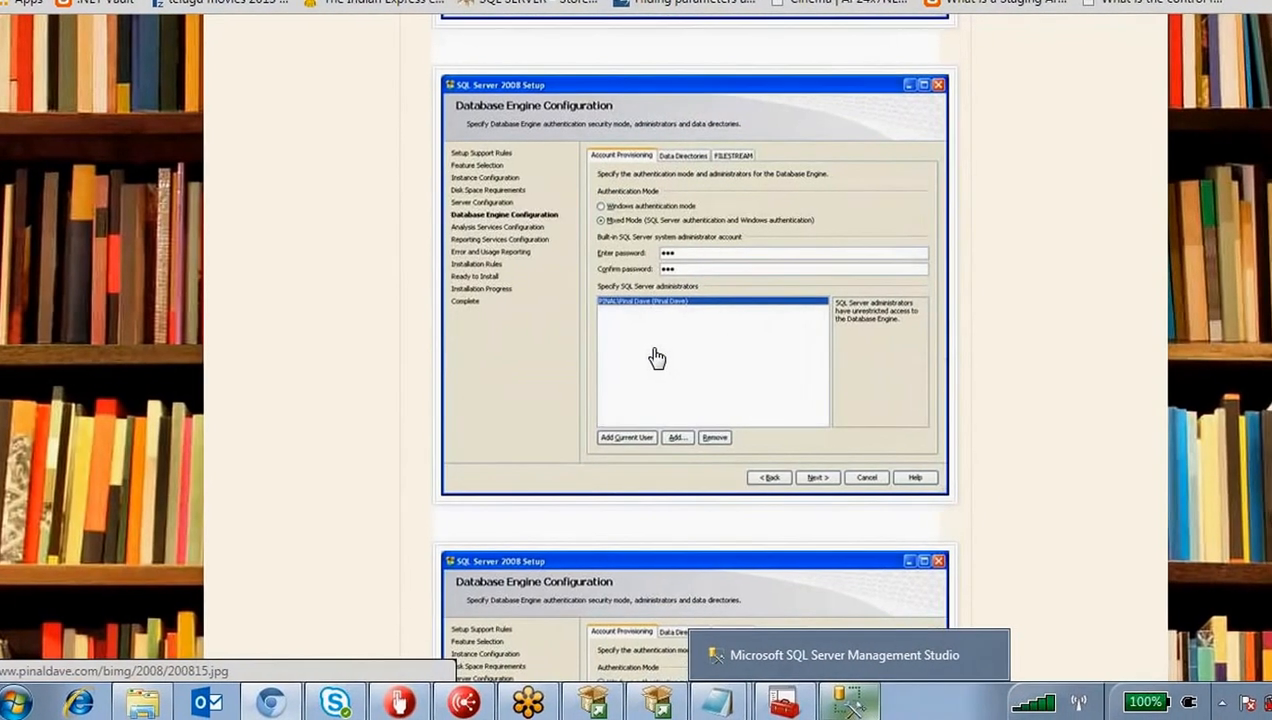
scroll(662, 358, "down", 1)
scroll(642, 358, "down", 7)
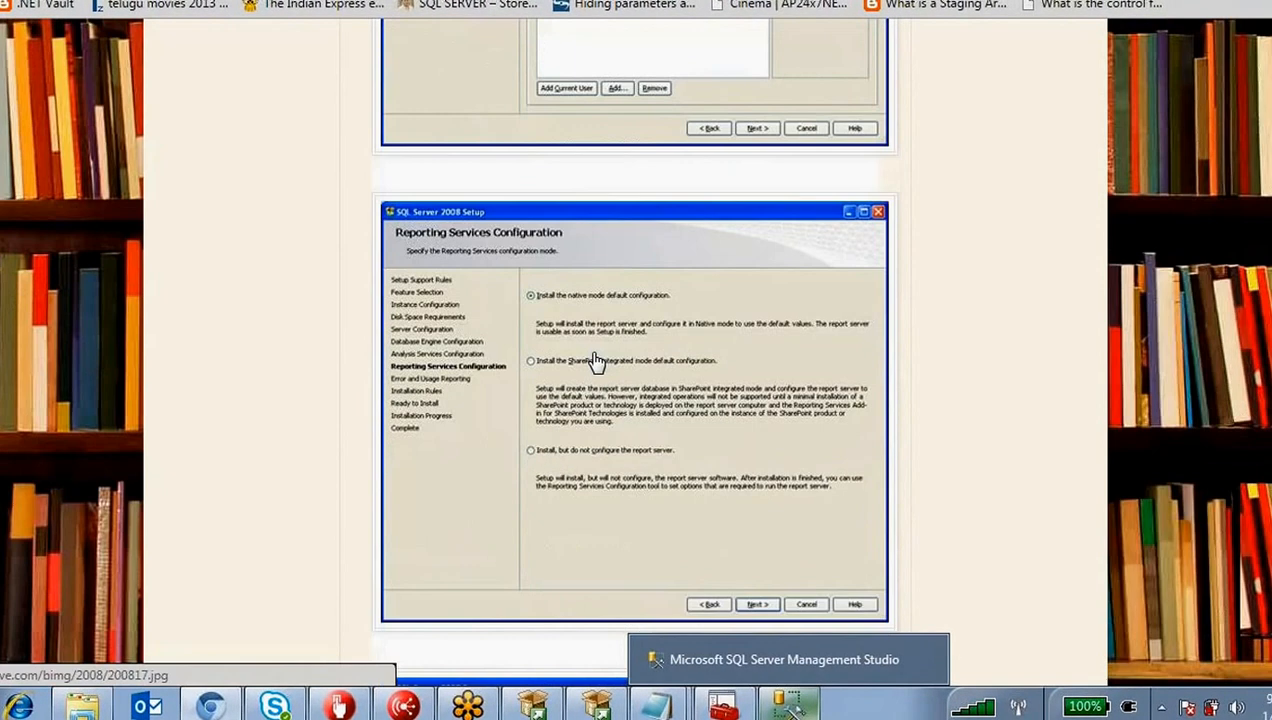
left_click(594, 360)
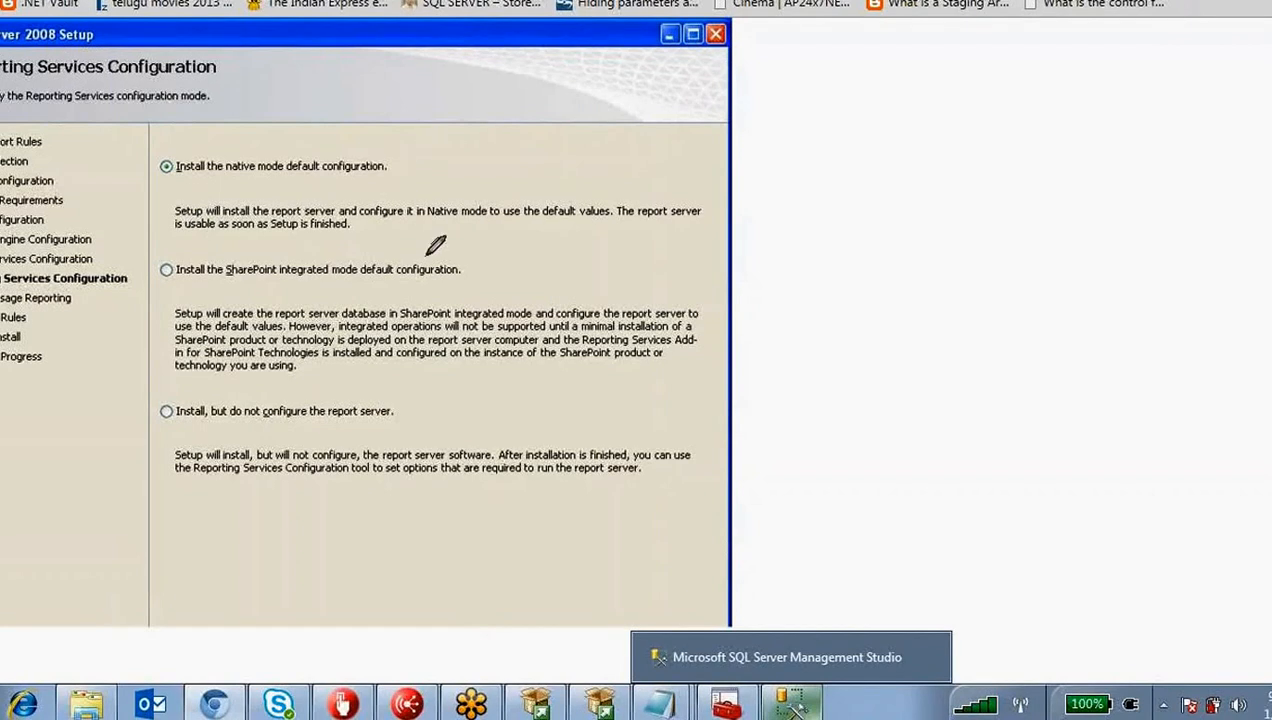
mouse_move(426, 261)
left_mouse_down()
mouse_move(290, 236)
mouse_move(165, 251)
mouse_move(227, 312)
mouse_move(441, 299)
mouse_move(424, 258)
left_mouse_up()
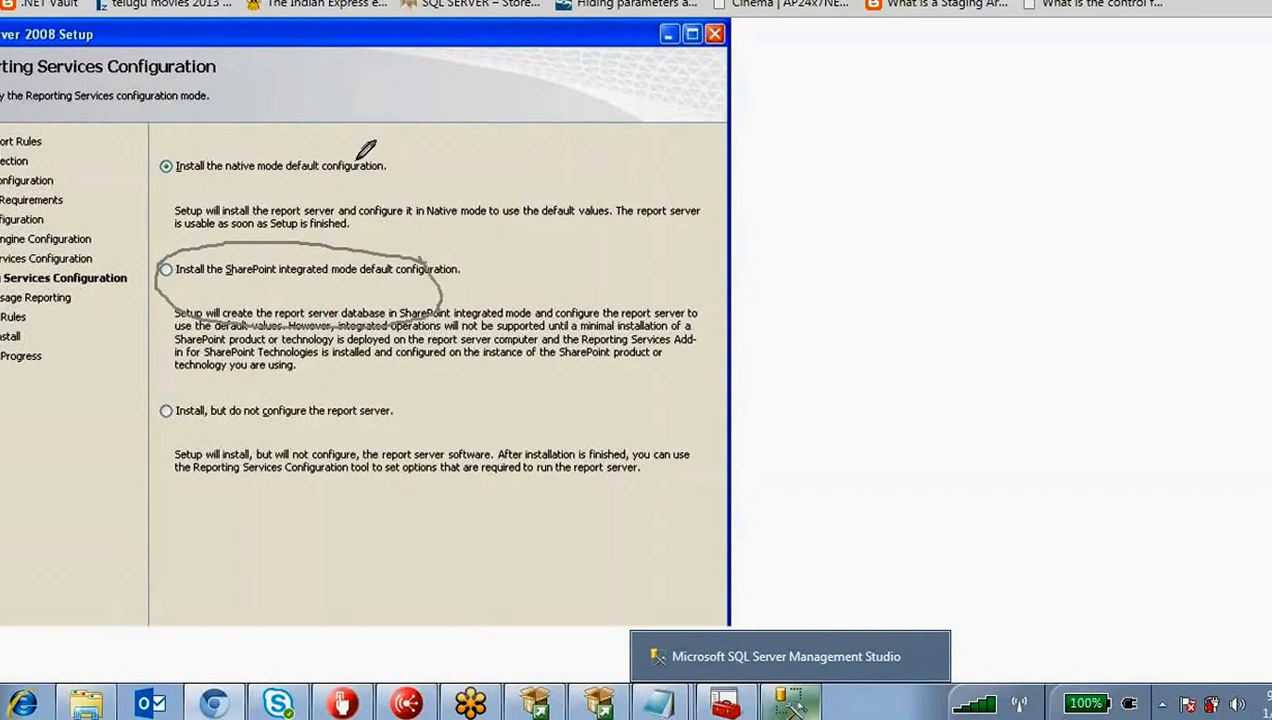
mouse_move(379, 128)
left_mouse_down()
mouse_move(156, 152)
mouse_move(235, 212)
mouse_move(388, 160)
mouse_move(385, 136)
left_mouse_up()
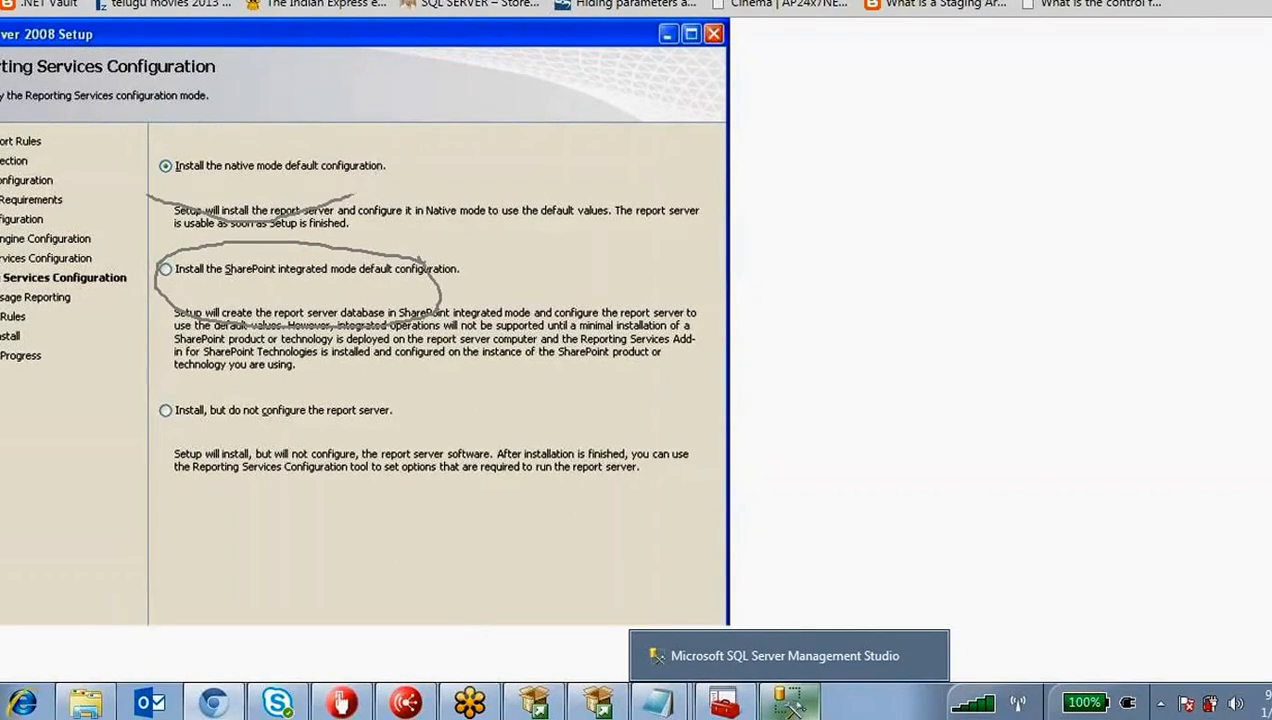
- Review the guide's Error and Usage Reporting, Ready to Install and first Installation Progress images, marking up the enlarged progress image
left_click(338, 2)
scroll(705, 556, "down", 2)
scroll(690, 430, "down", 5)
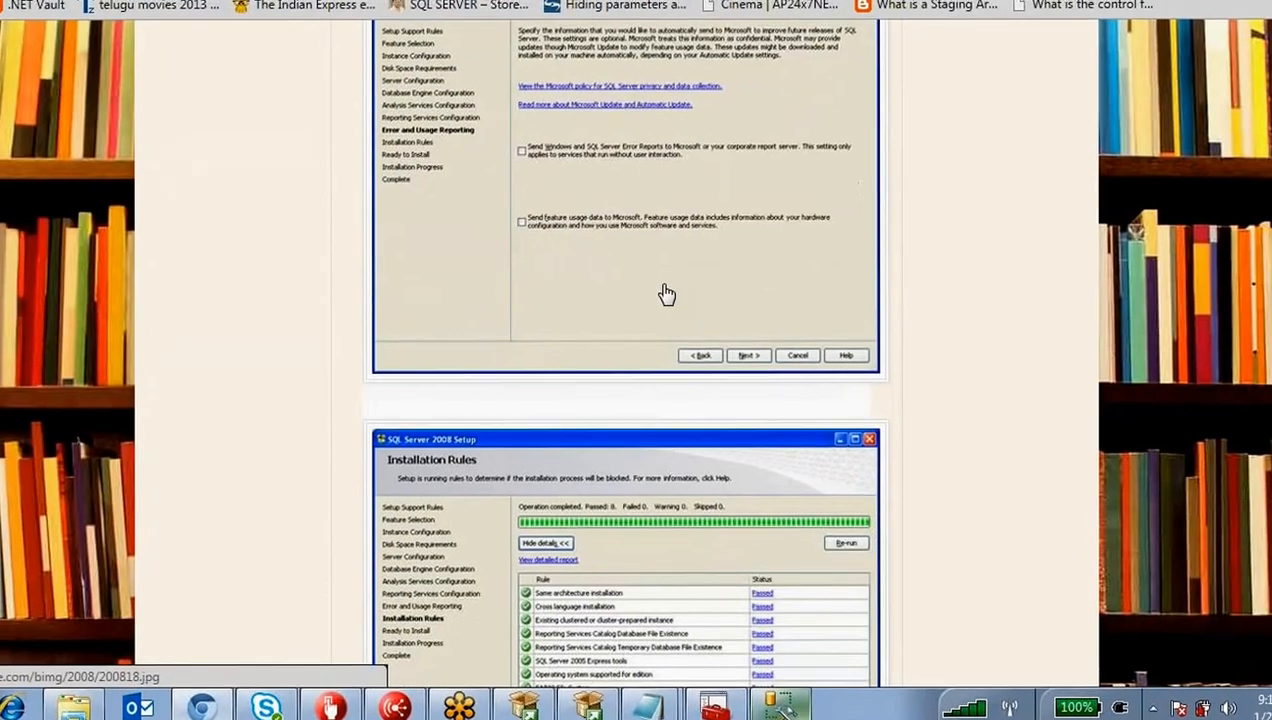
scroll(647, 258, "up", 1)
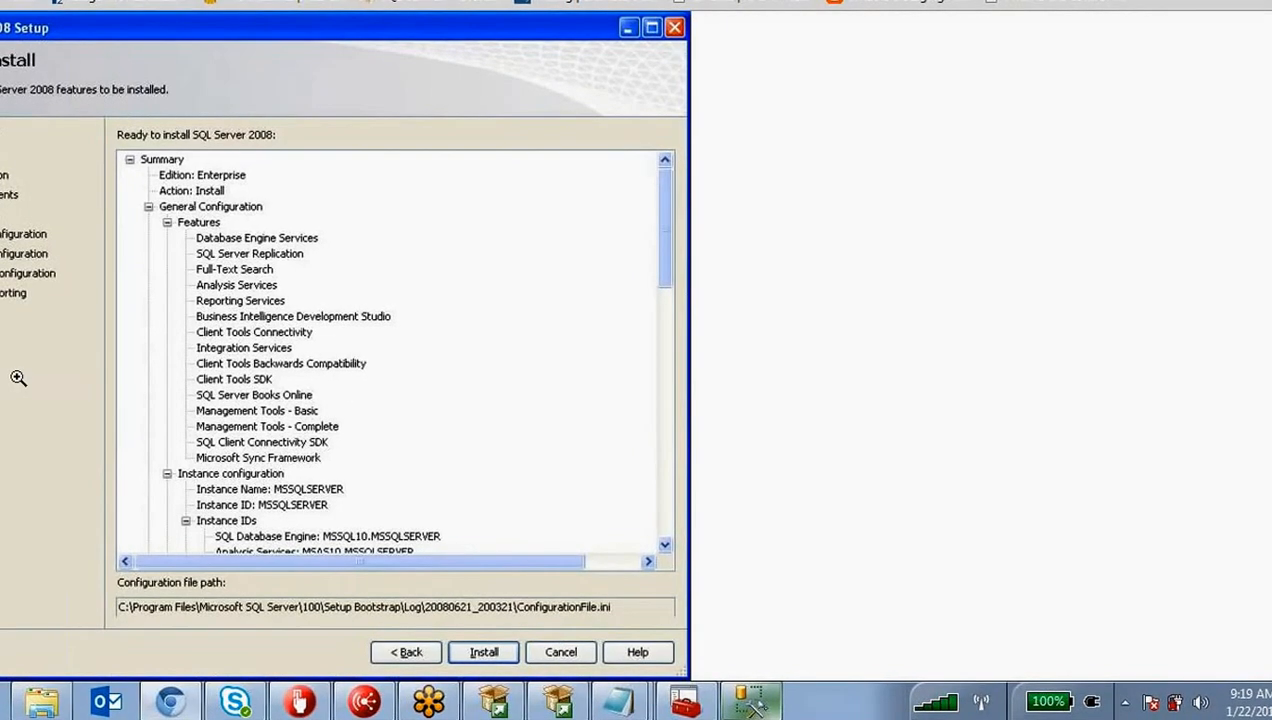
scroll(681, 497, "down", 5)
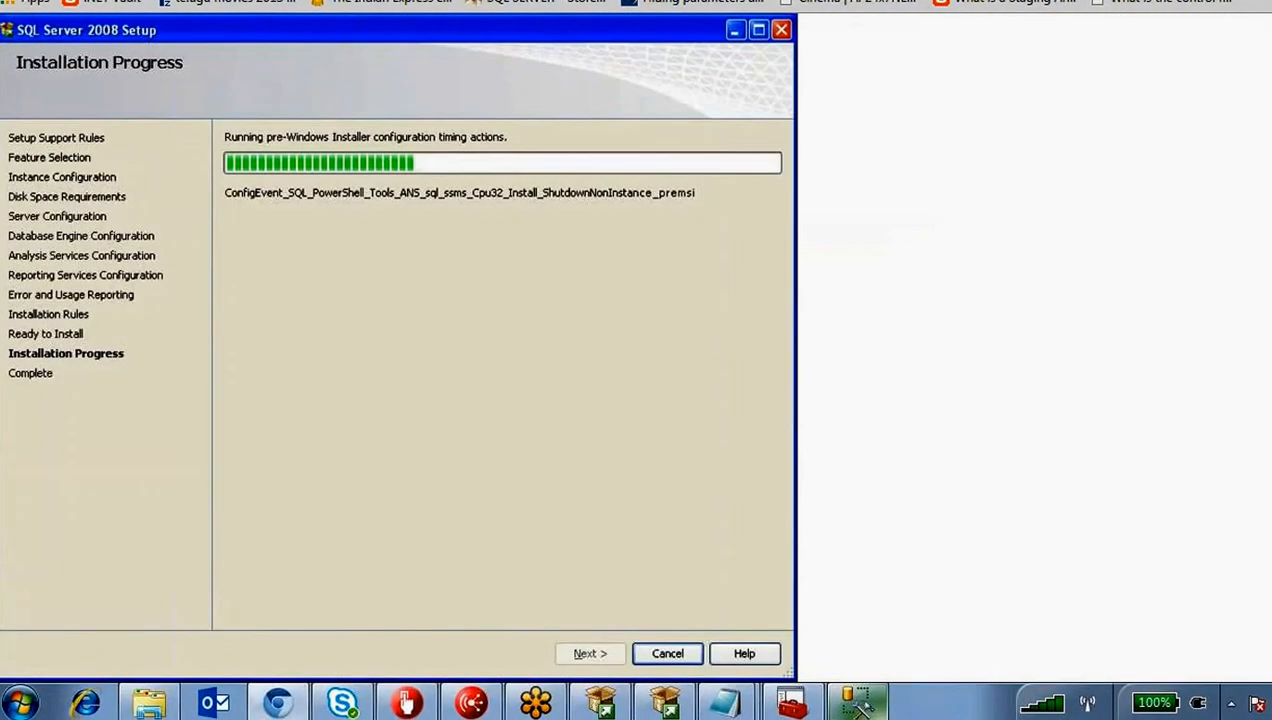
left_click_drag(212, 331, 361, 211)
mouse_move(598, 100)
left_mouse_down()
mouse_move(228, 150)
mouse_move(752, 85)
mouse_move(430, 48)
left_mouse_up()
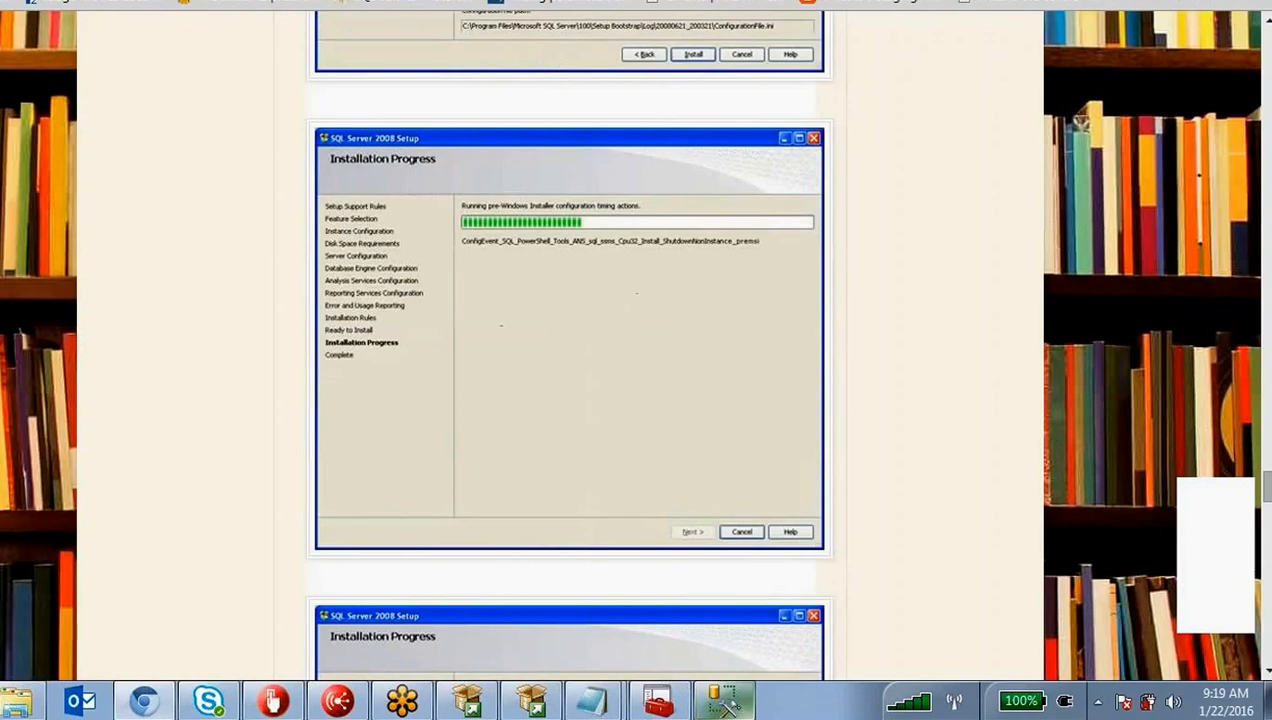
- Examine the guide's remaining Installation Progress images, the Complete page and the final image showing how to start Management Studio
scroll(704, 586, "down", 6)
scroll(665, 523, "up", 1)
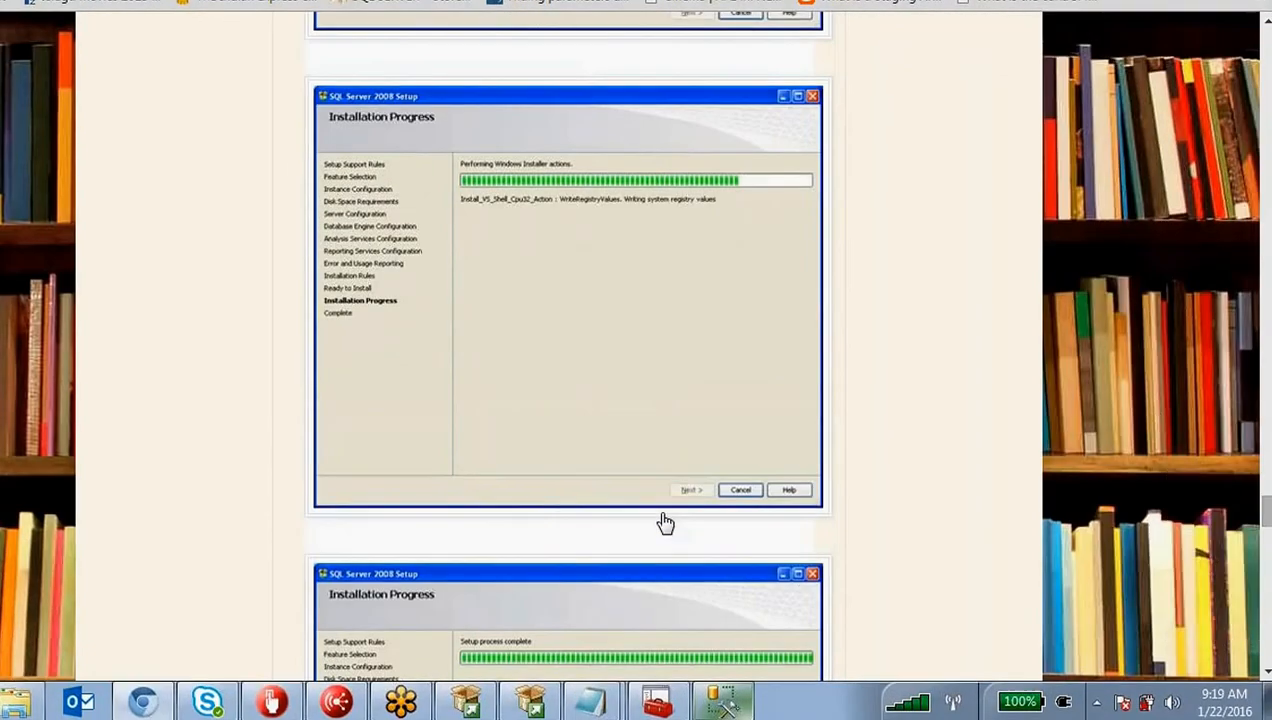
scroll(670, 474, "down", 6)
scroll(671, 482, "down", 5)
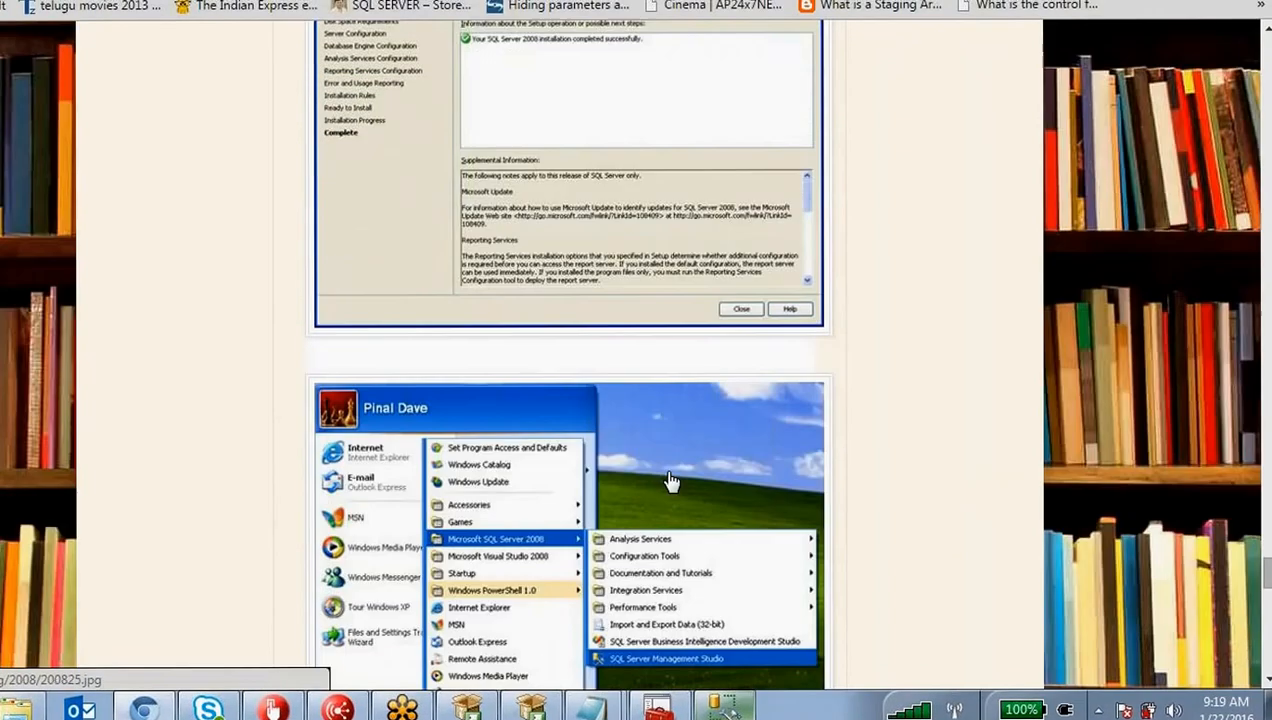
scroll(672, 480, "up", 3)
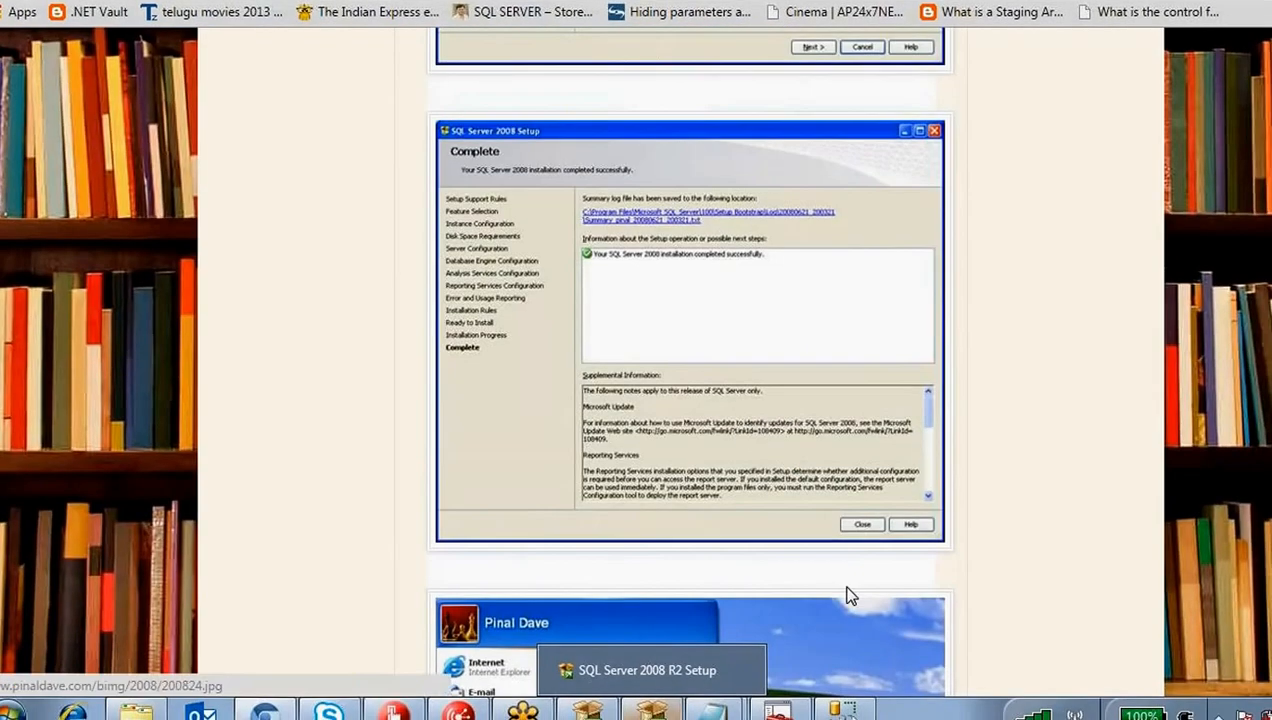
scroll(848, 596, "down", 4)
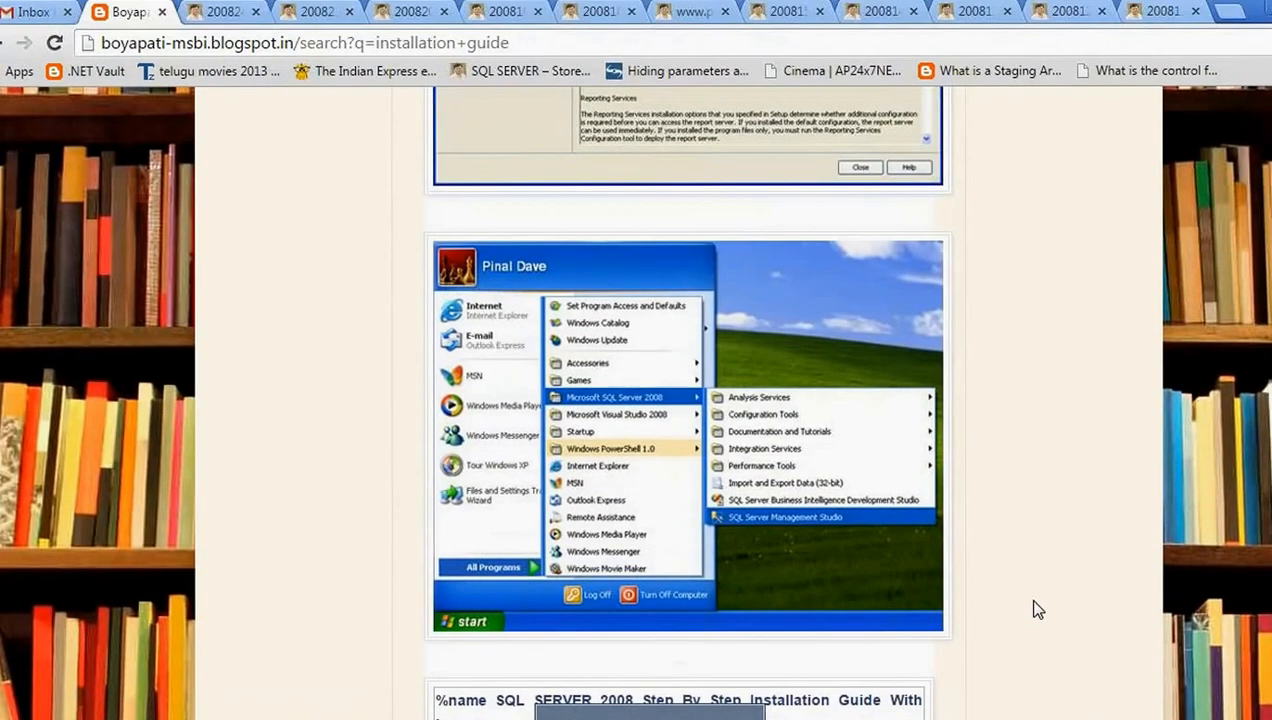
scroll(1038, 610, "up", 1)
scroll(1038, 610, "down", 6)
scroll(1038, 610, "up", 5)
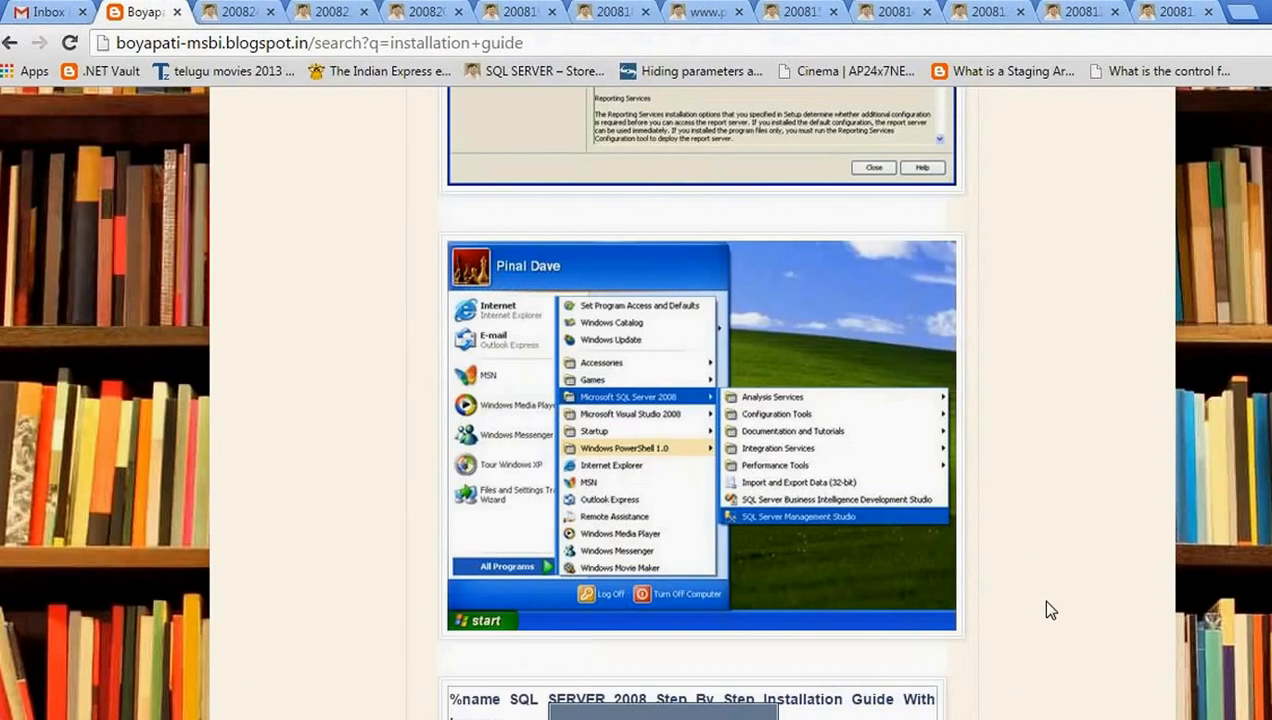
- Locate SQL Server Management Studio in the Microsoft SQL Server 2008 R2 program folder and close the program list
key("super")
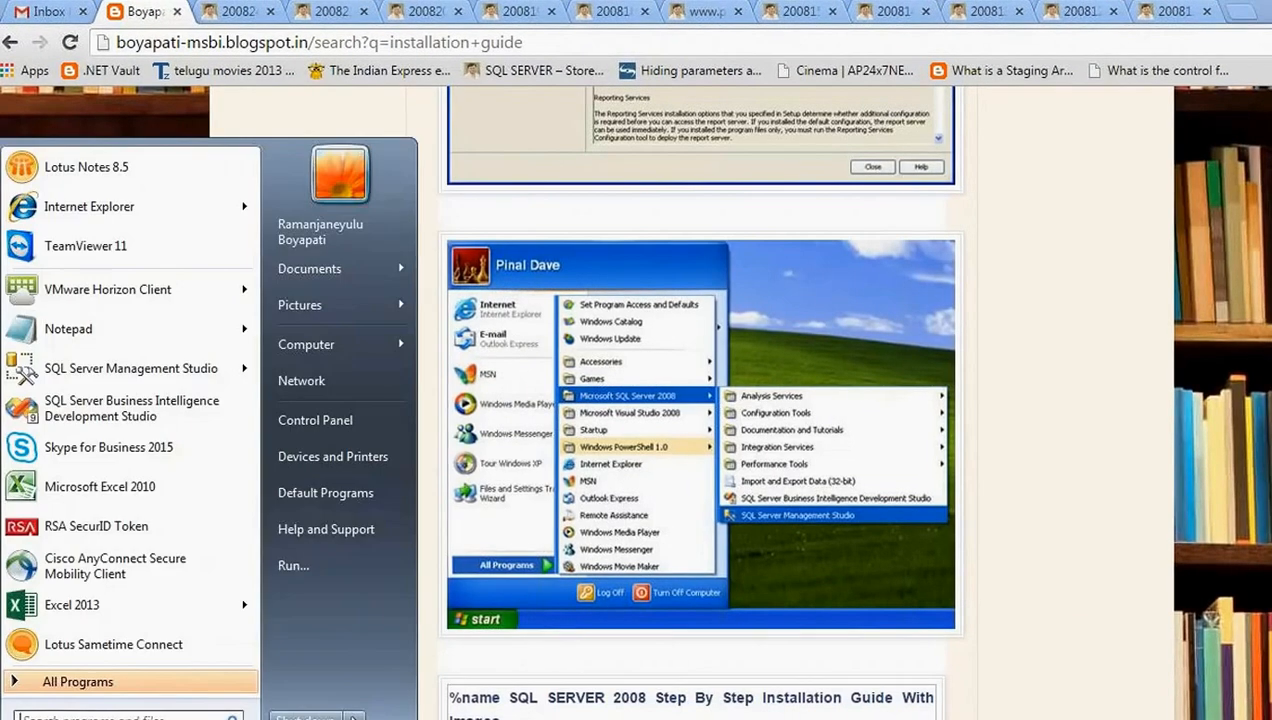
left_click(98, 686)
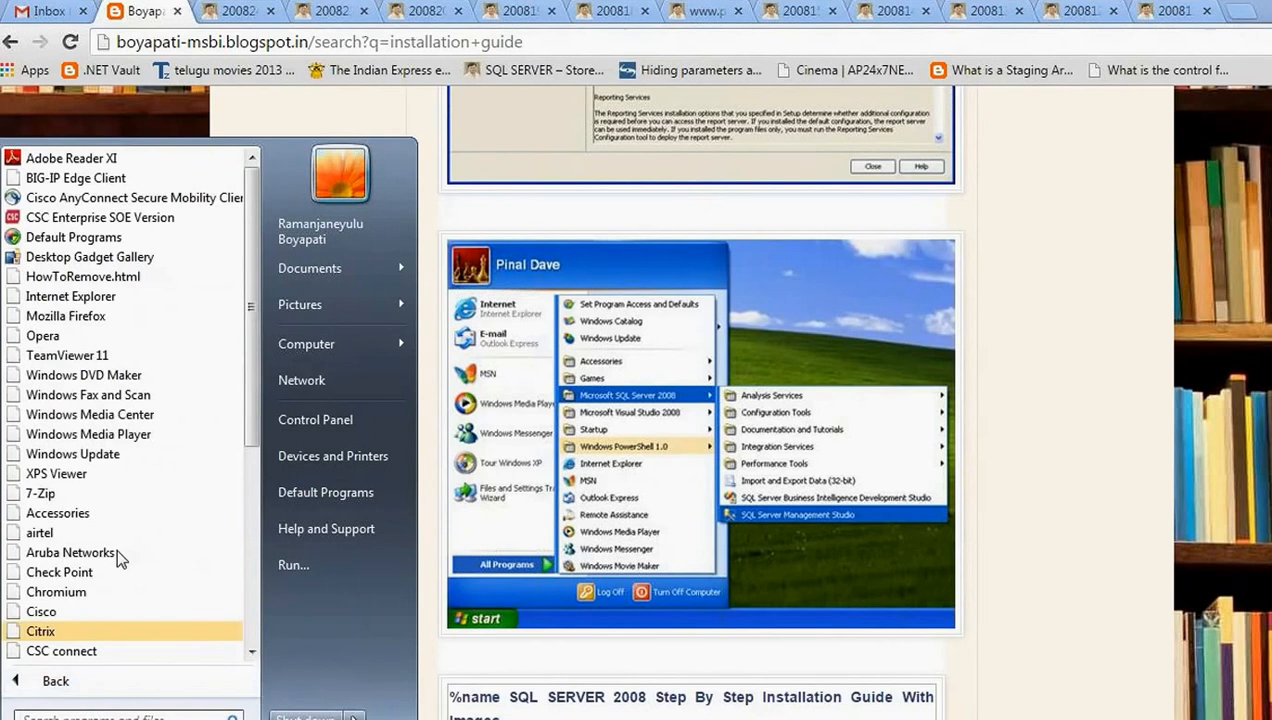
scroll(116, 547, "down", 6)
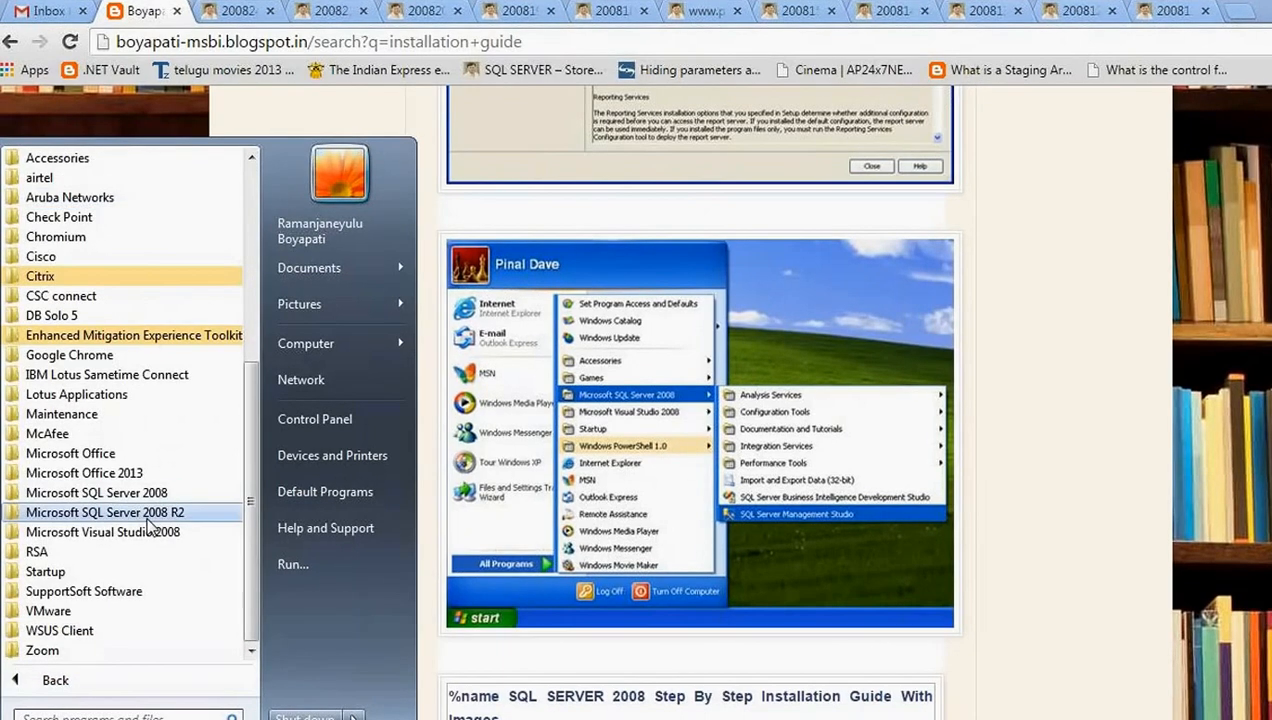
left_click(147, 514)
scroll(170, 495, "down", 2)
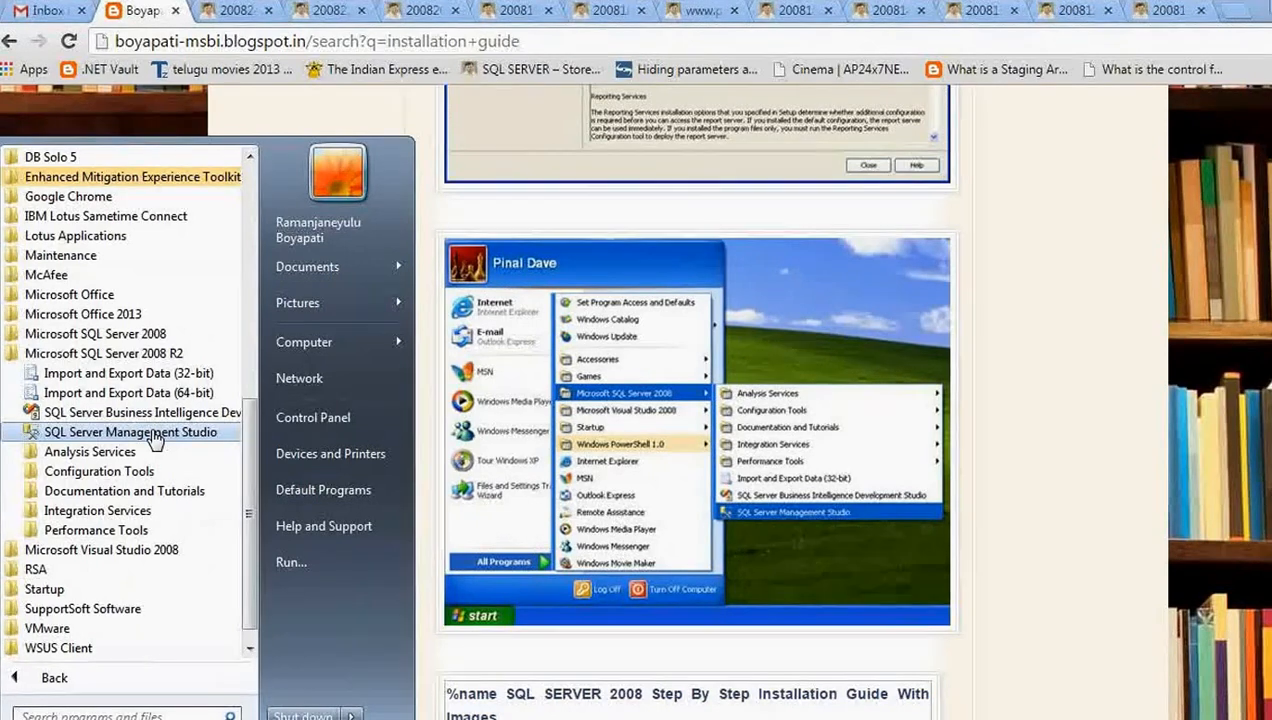
left_click(1079, 563)
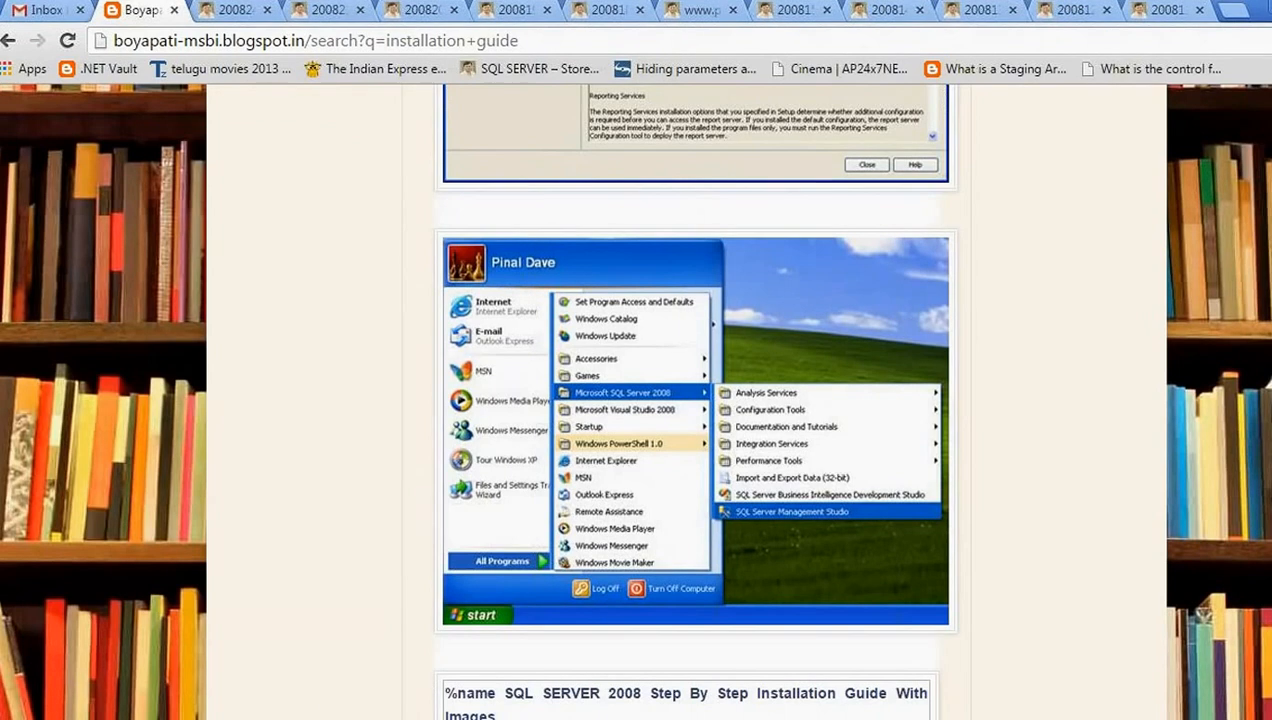
- Launch SQL Server Management Studio from the Microsoft SQL Server 2008 R2 program folder
left_click(24, 718)
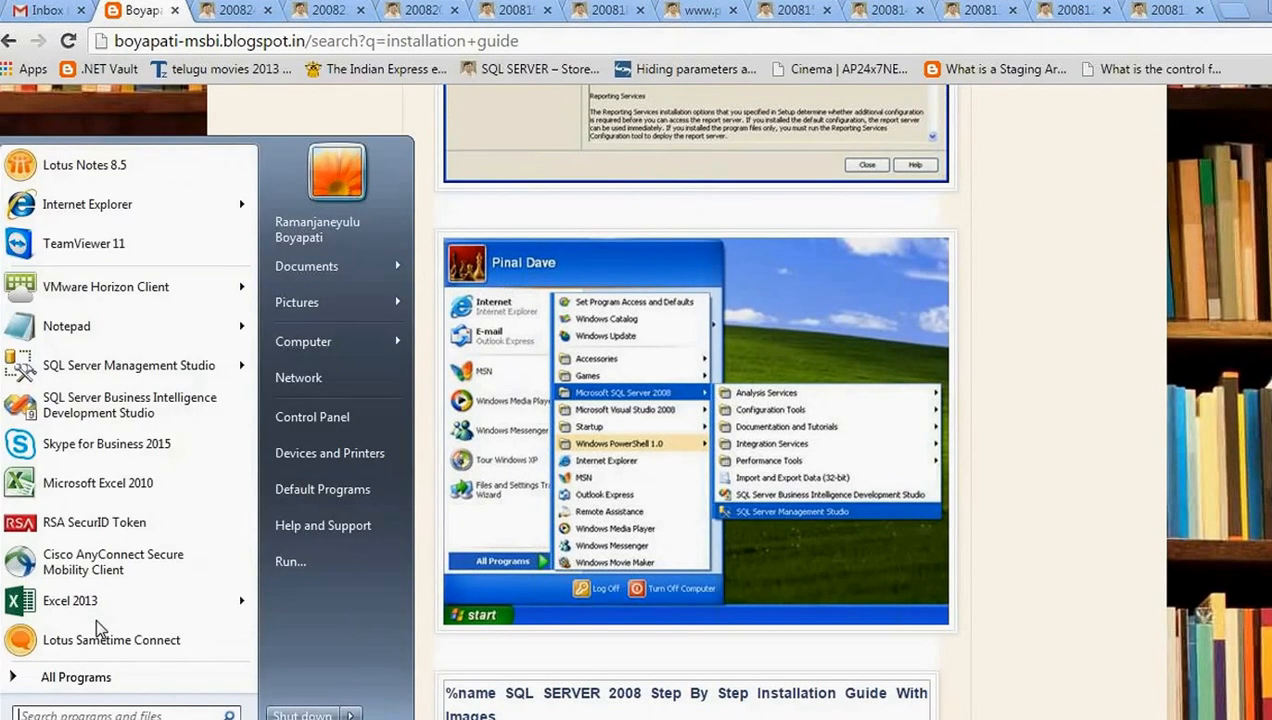
left_click(90, 680)
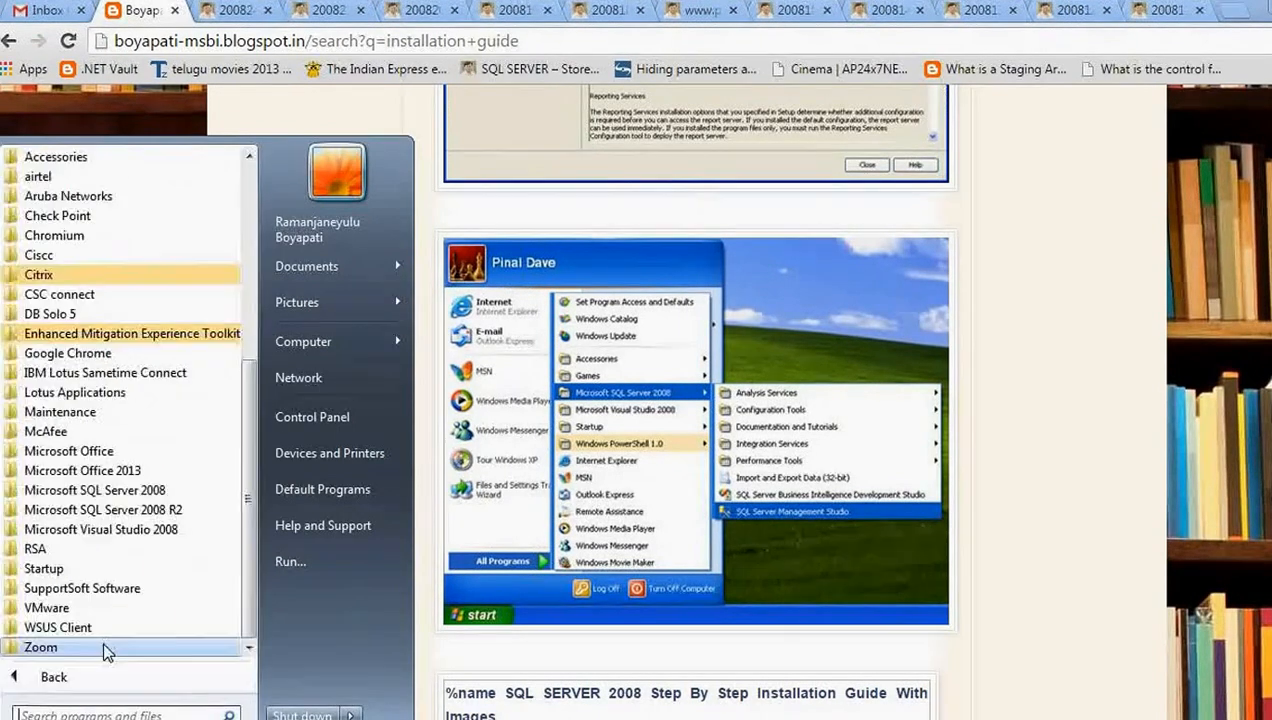
left_click(133, 503)
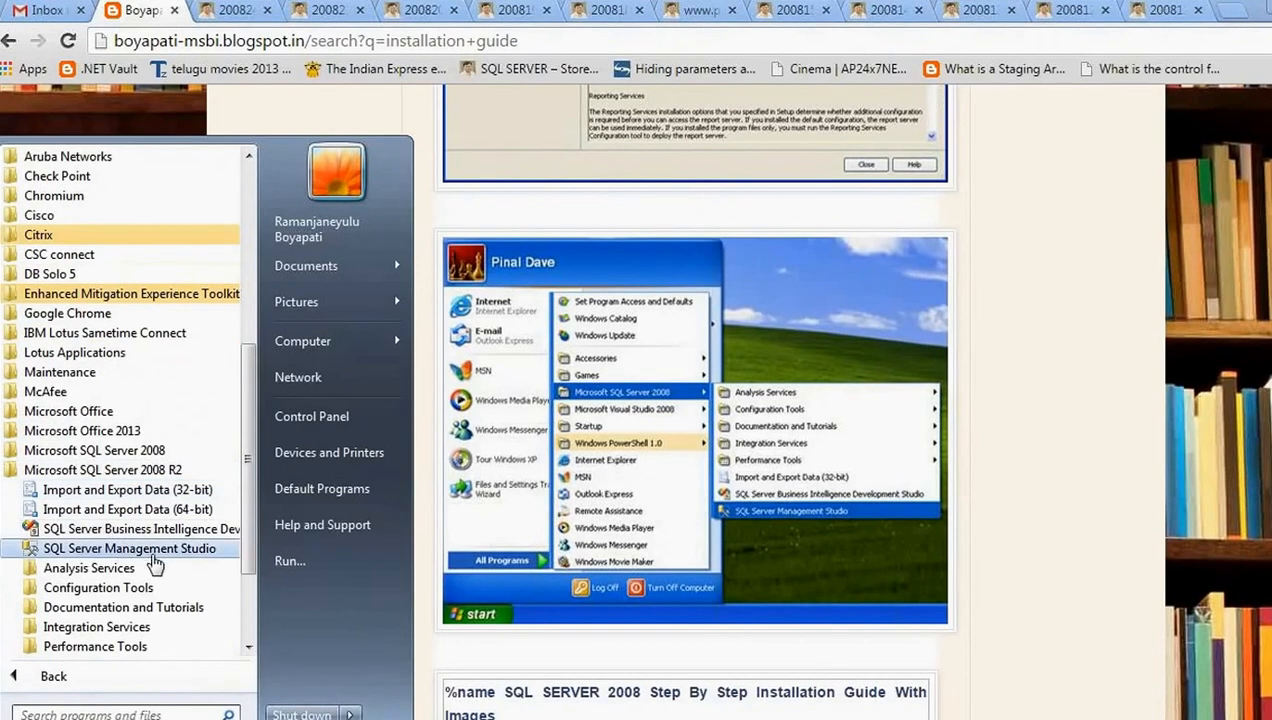
left_click(158, 553)
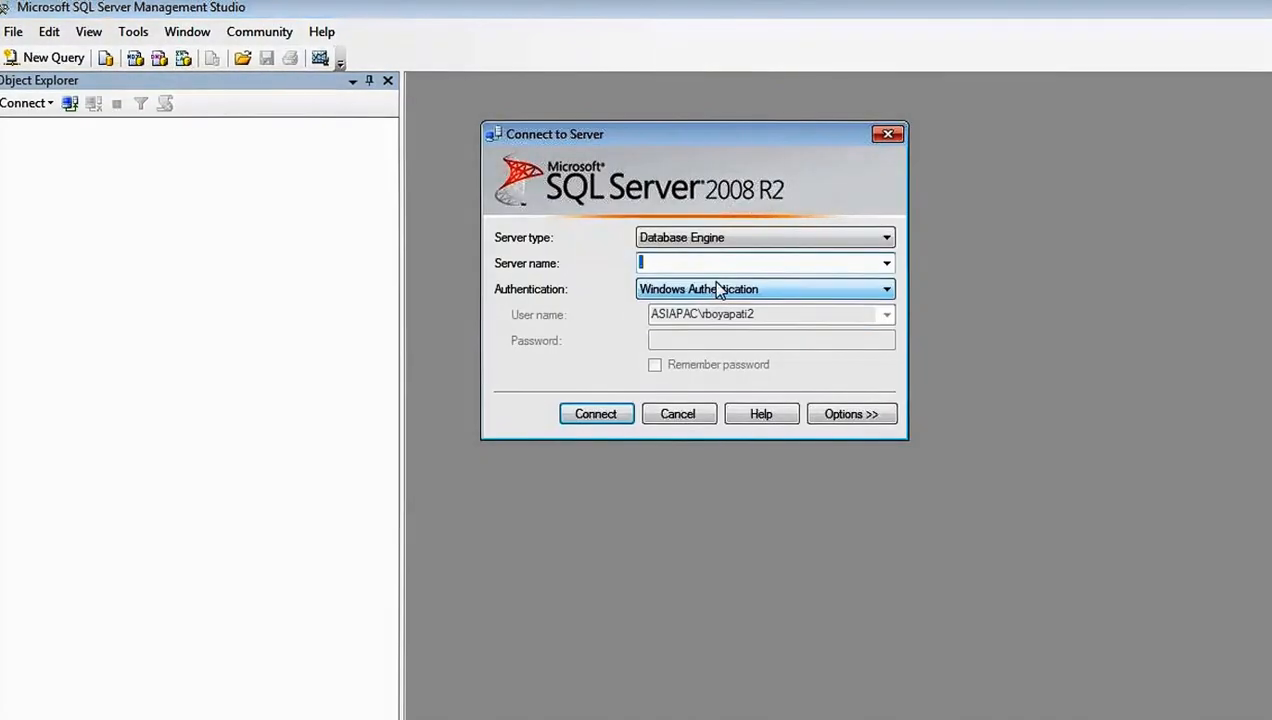
- Set the server connection's authentication to SQL Server Authentication and select the server name for editing
left_click(714, 288)
left_click(688, 321)
left_click(660, 263)
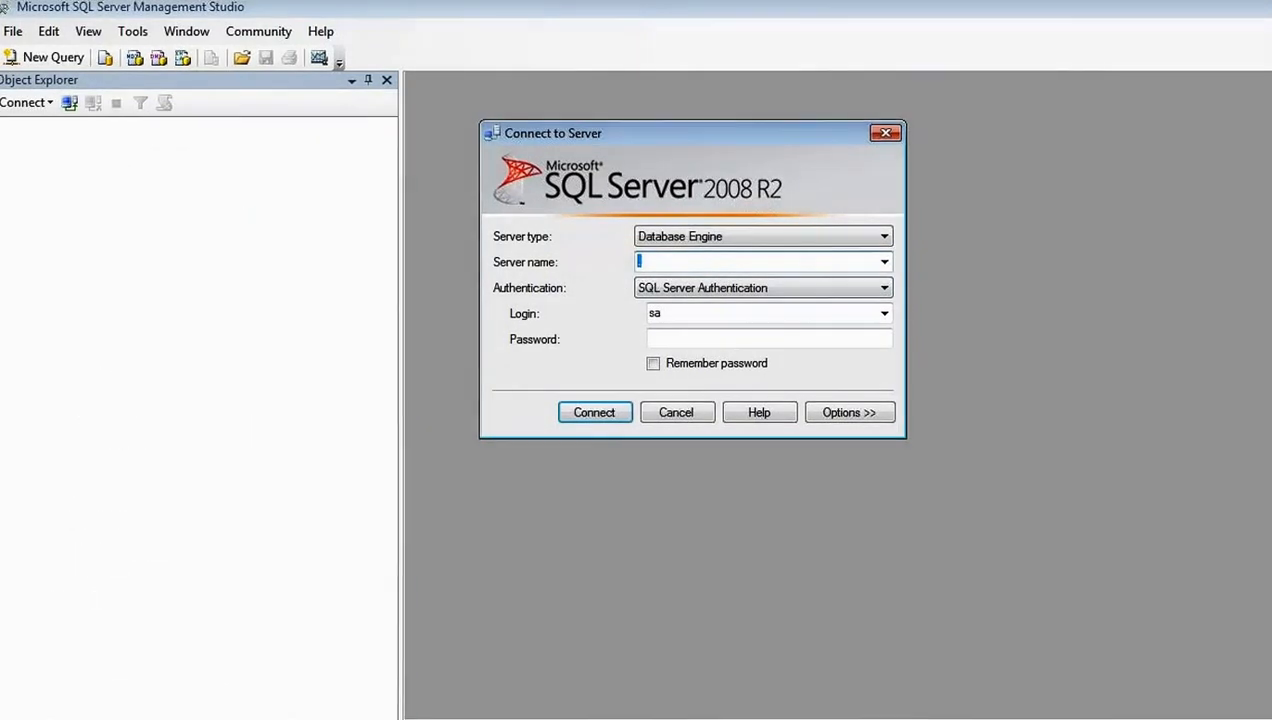
- Look up the computer name in the Windows system properties and return to the server connection dialog
key("super")
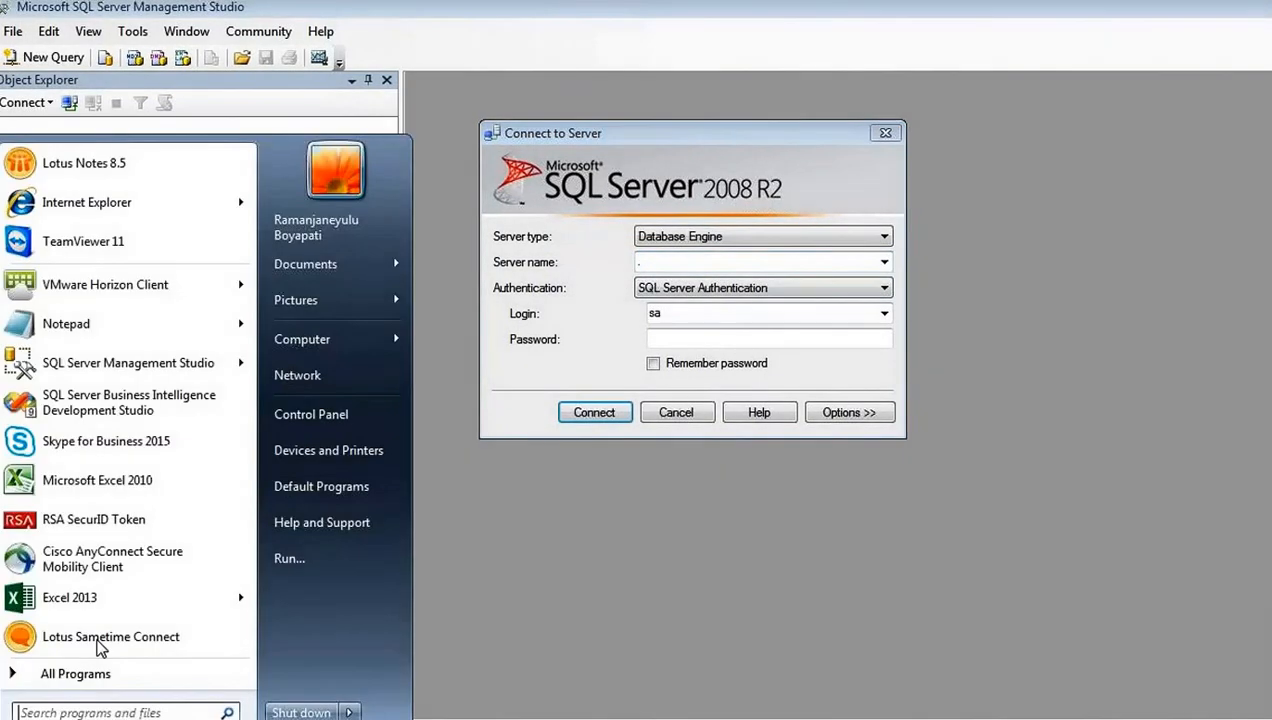
right_click(334, 346)
left_click(384, 547)
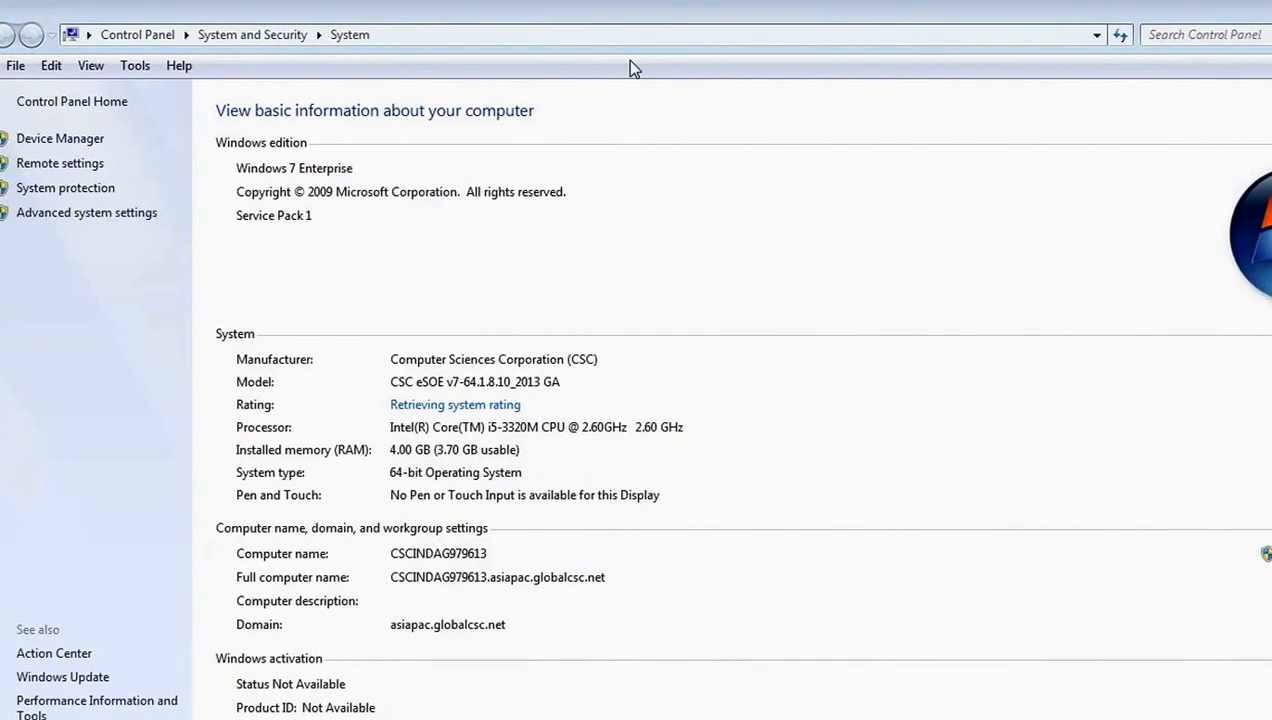
mouse_move(338, 527)
left_mouse_down()
mouse_move(538, 568)
mouse_move(465, 514)
left_mouse_up()
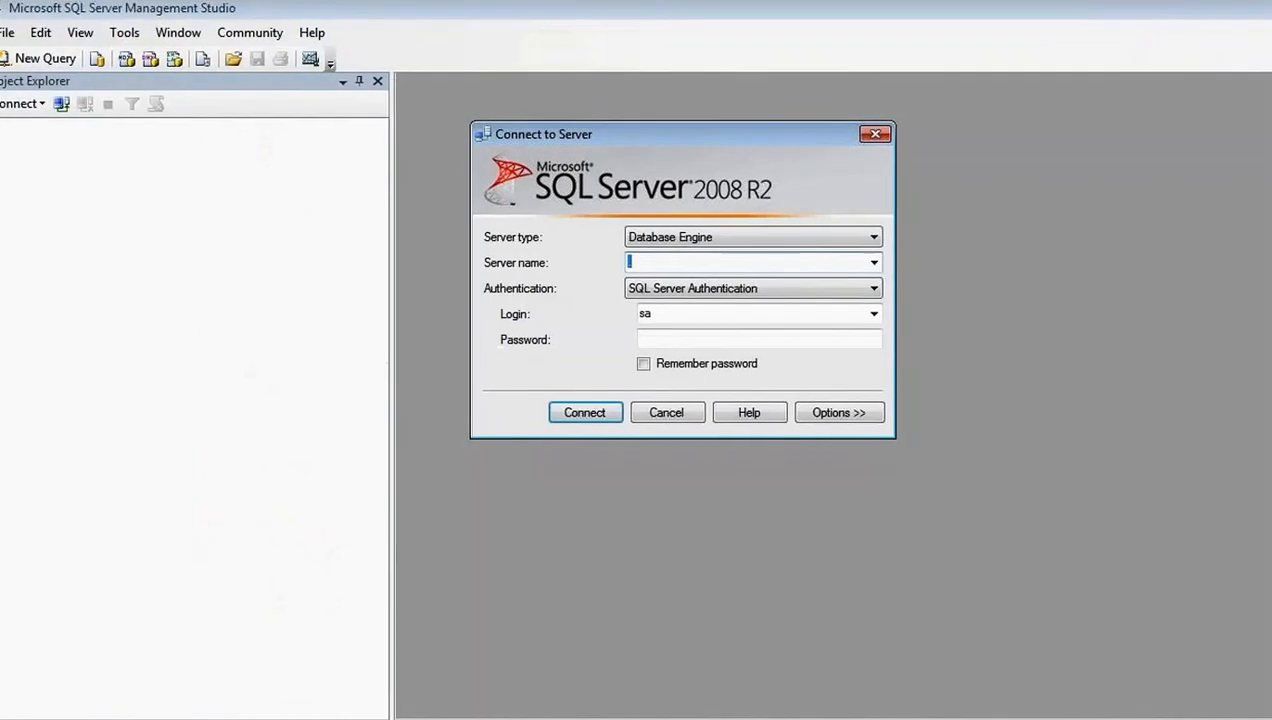
- Set the server name to ".", review the available server types while keeping Database Engine, and enter the sa login's password
type(".")
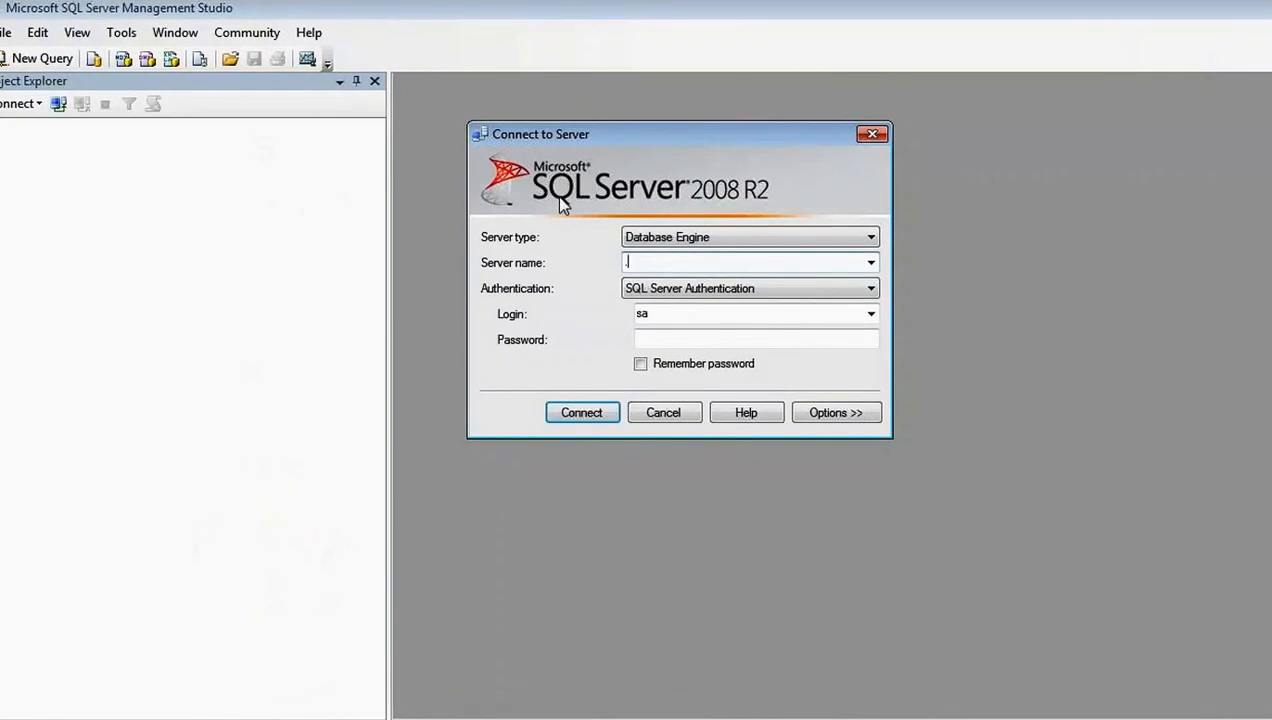
left_click(660, 240)
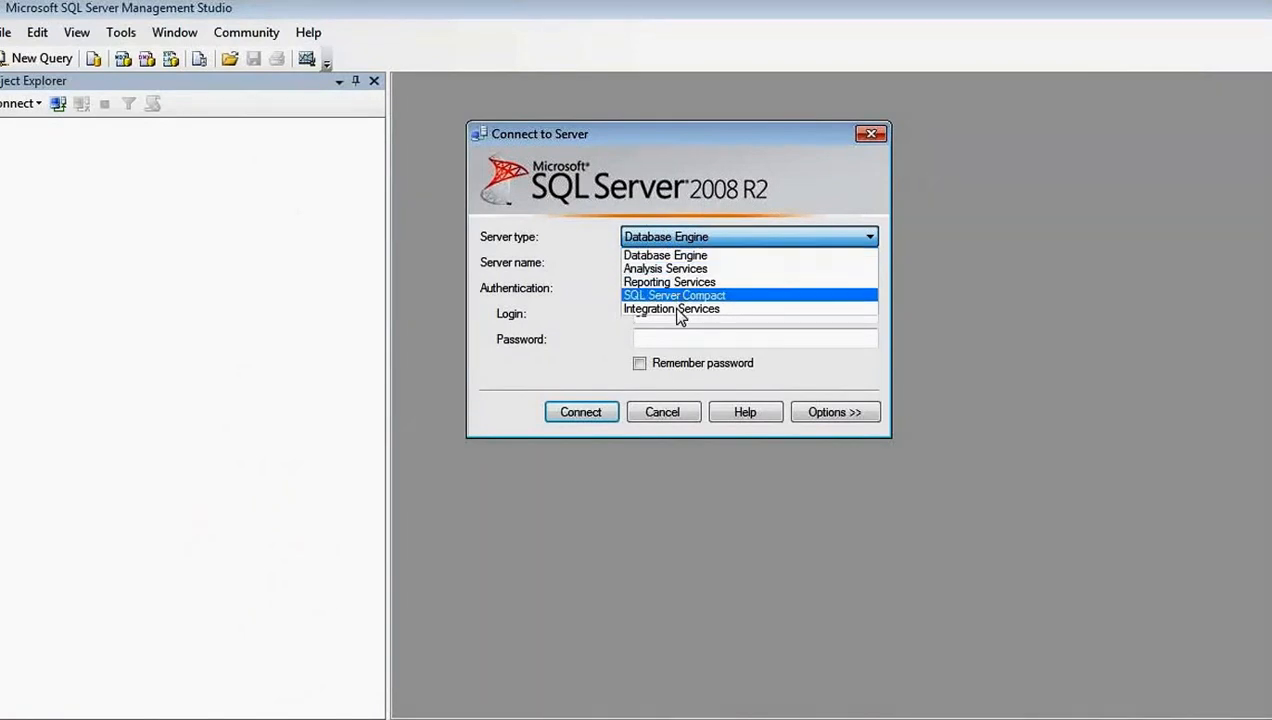
left_click(673, 244)
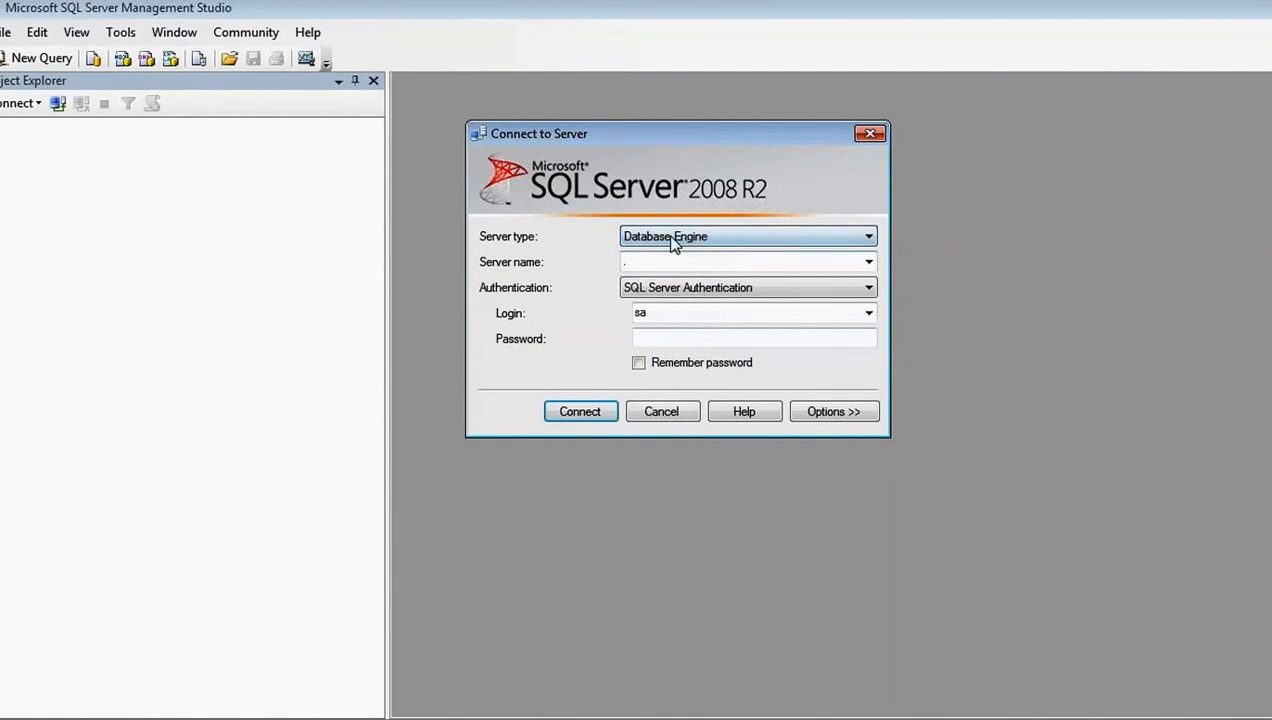
left_click(681, 338)
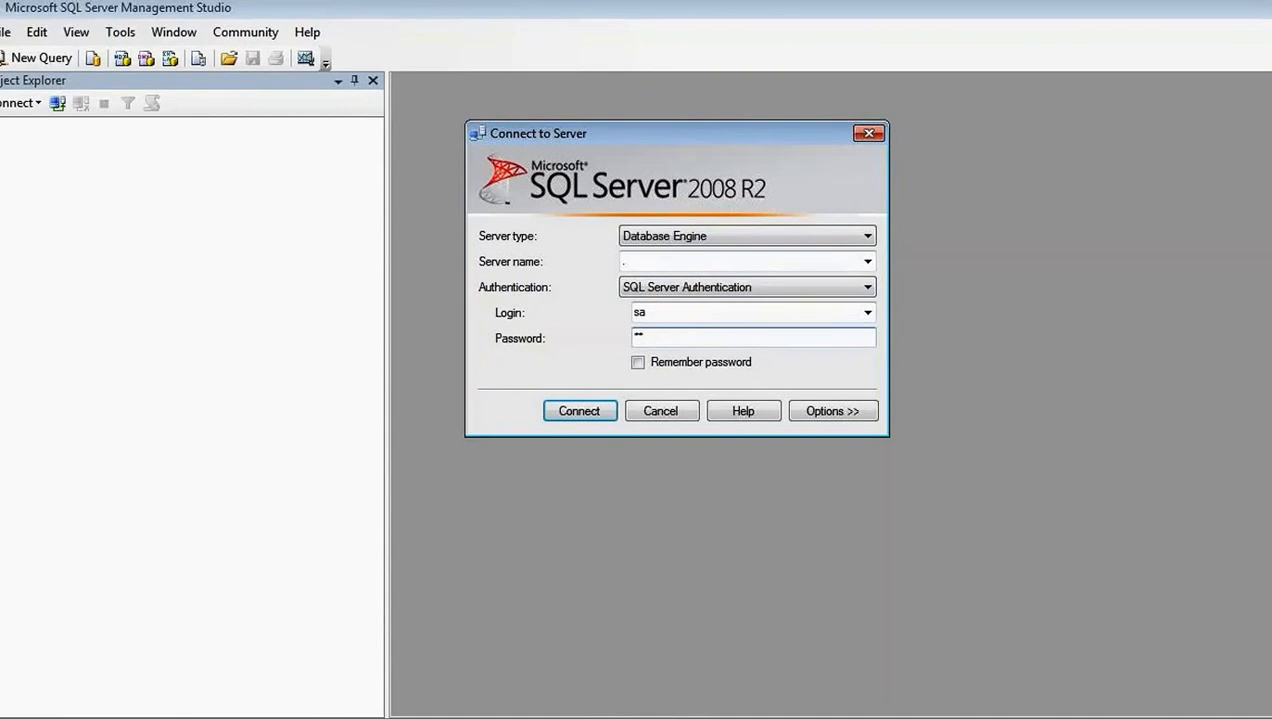
- Set the authentication to Windows Authentication and connect to the server
left_click(650, 287)
left_click(650, 303)
left_click(594, 409)
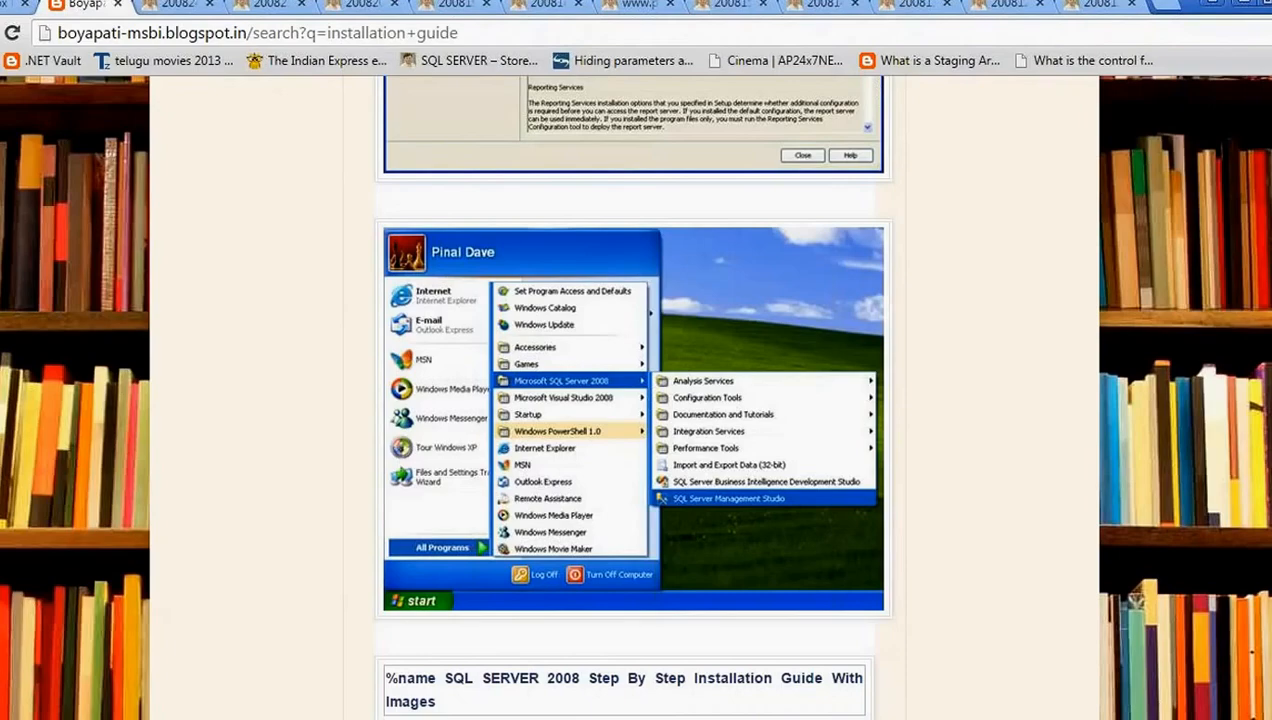
- Close the open installation screenshot image tabs and return to the blog's installation guide
left_click(218, 7)
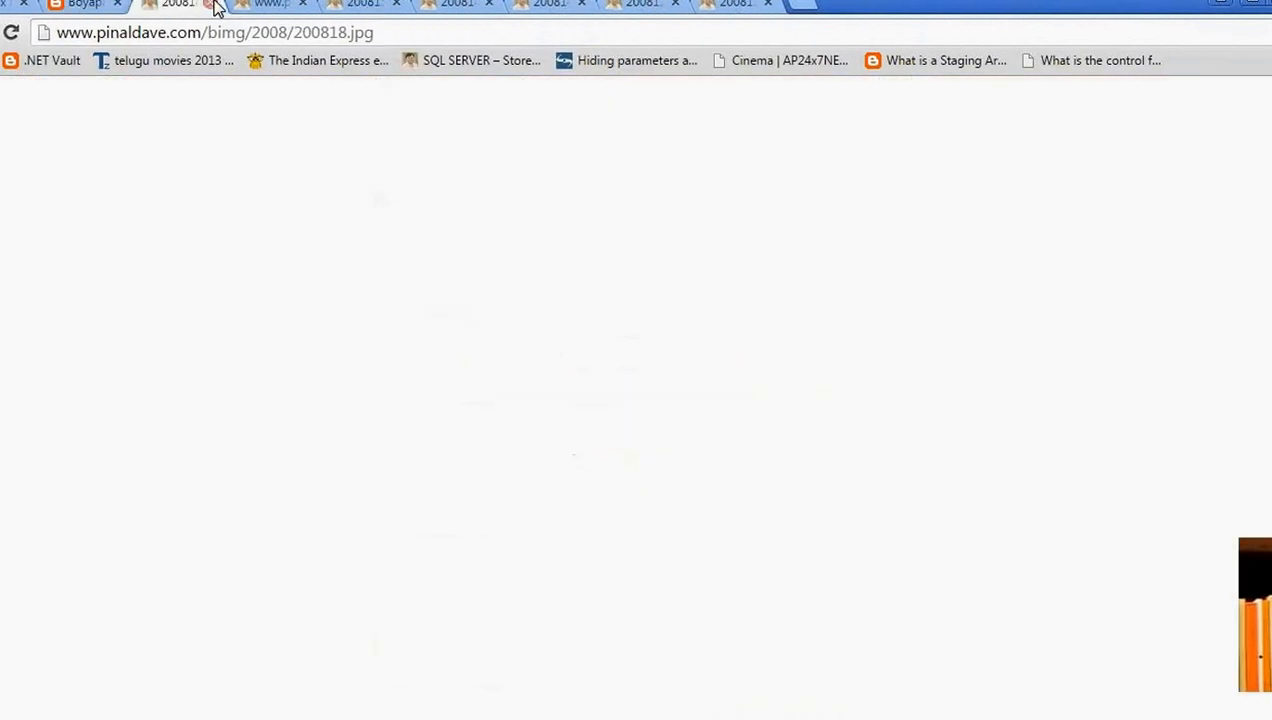
left_click(215, 3)
left_click(215, 3)
left_click(215, 3)
left_click(215, 3)
left_click(215, 3)
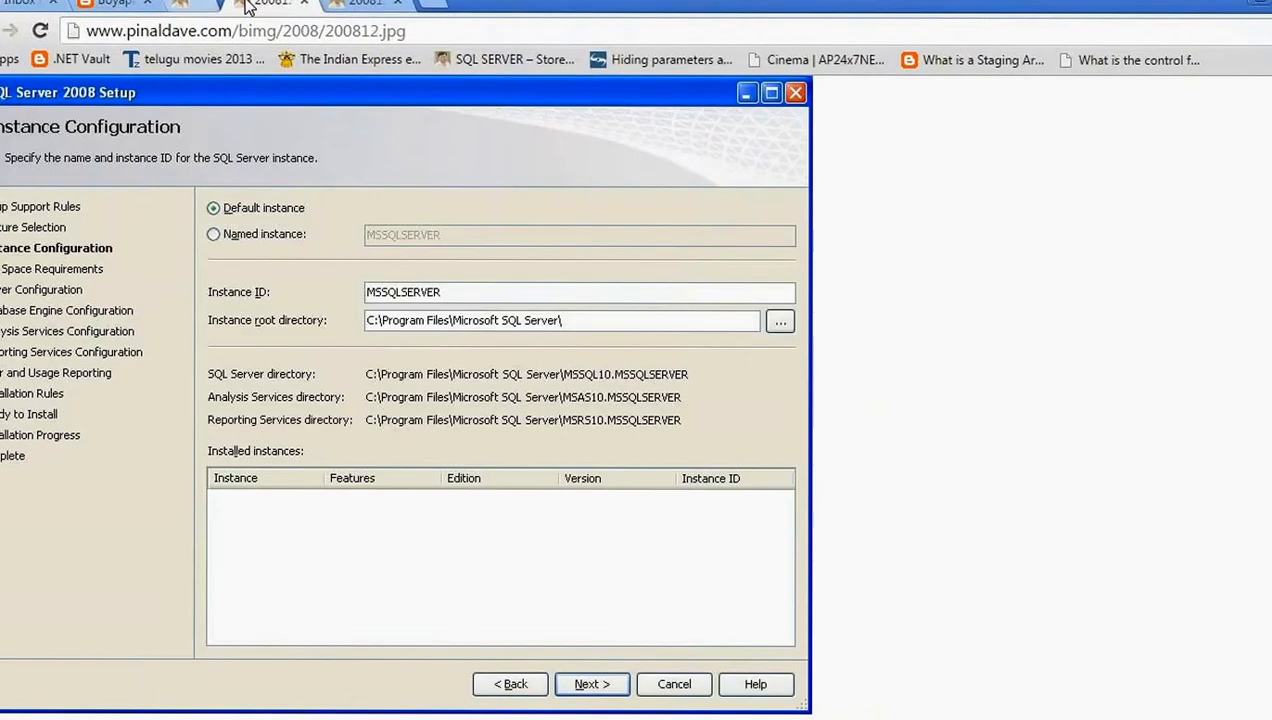
left_click(215, 3)
left_click(272, 15)
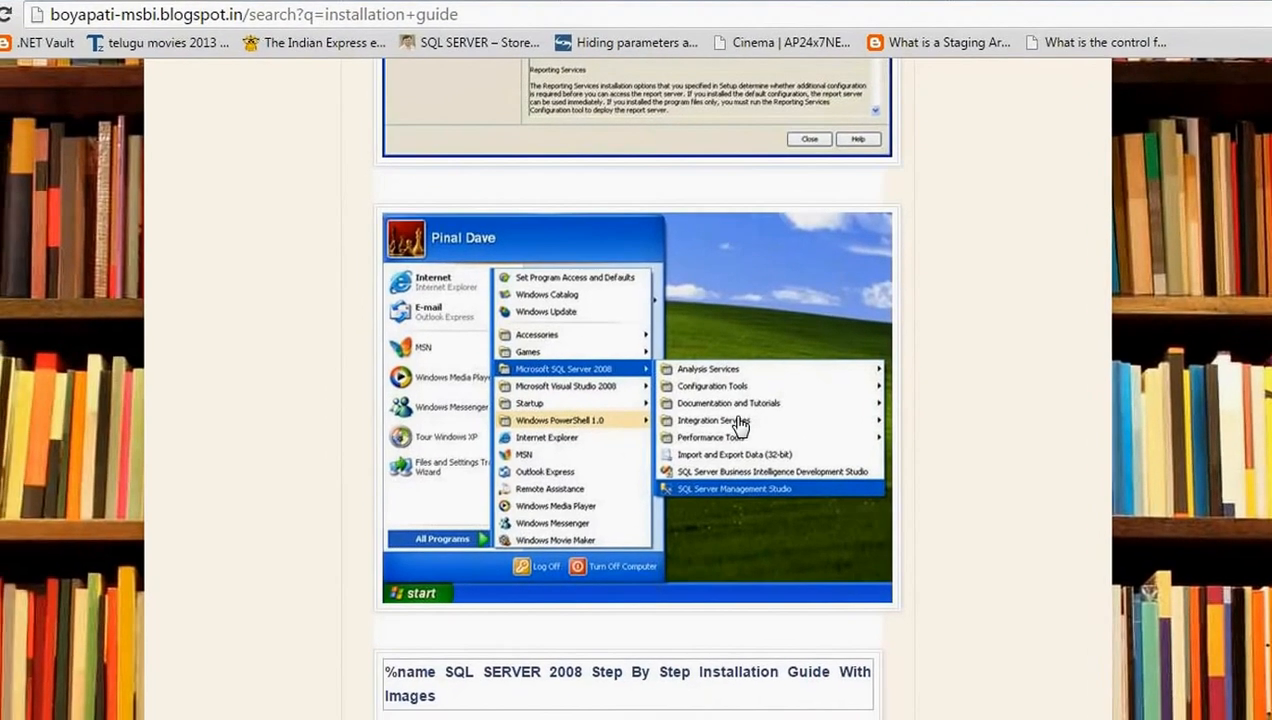
- Review the blog's installation guide from its closing Management Studio screenshots back to the Product Key and License Terms stages
scroll(750, 395, "down", 5)
scroll(757, 432, "down", 5)
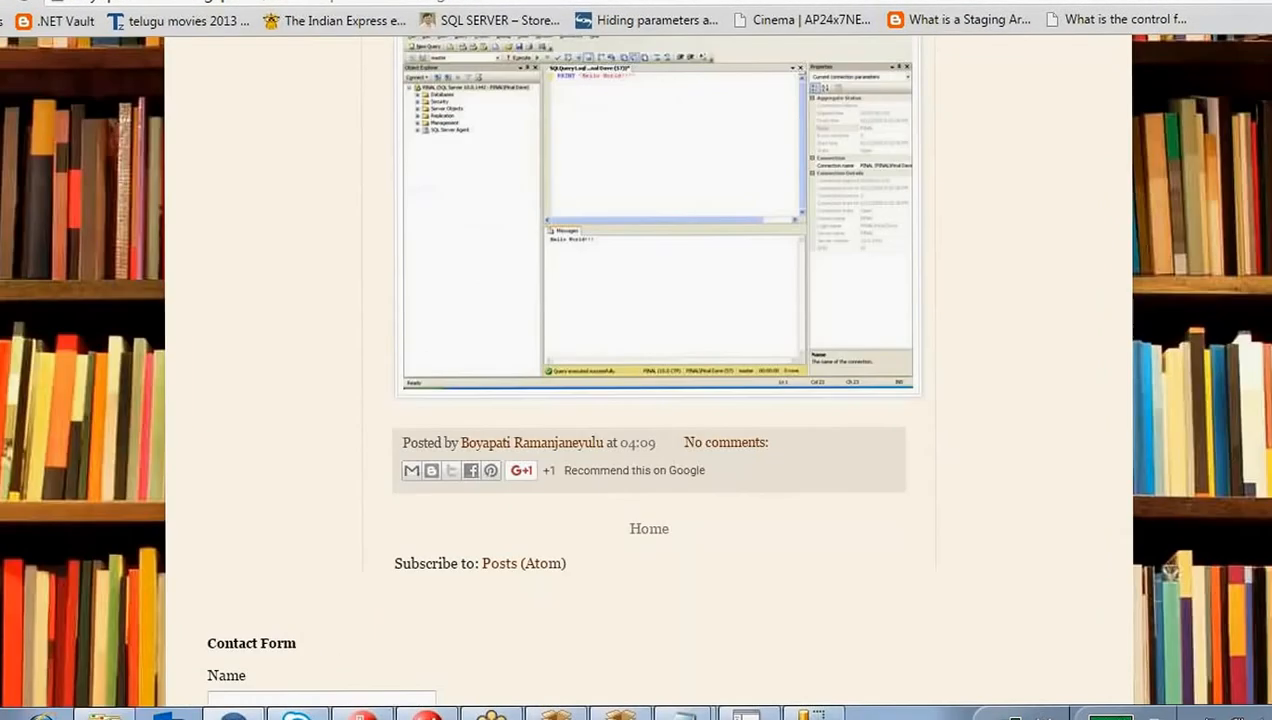
scroll(757, 428, "up", 3)
scroll(760, 415, "up", 5)
scroll(760, 415, "down", 10)
scroll(760, 415, "up", 6)
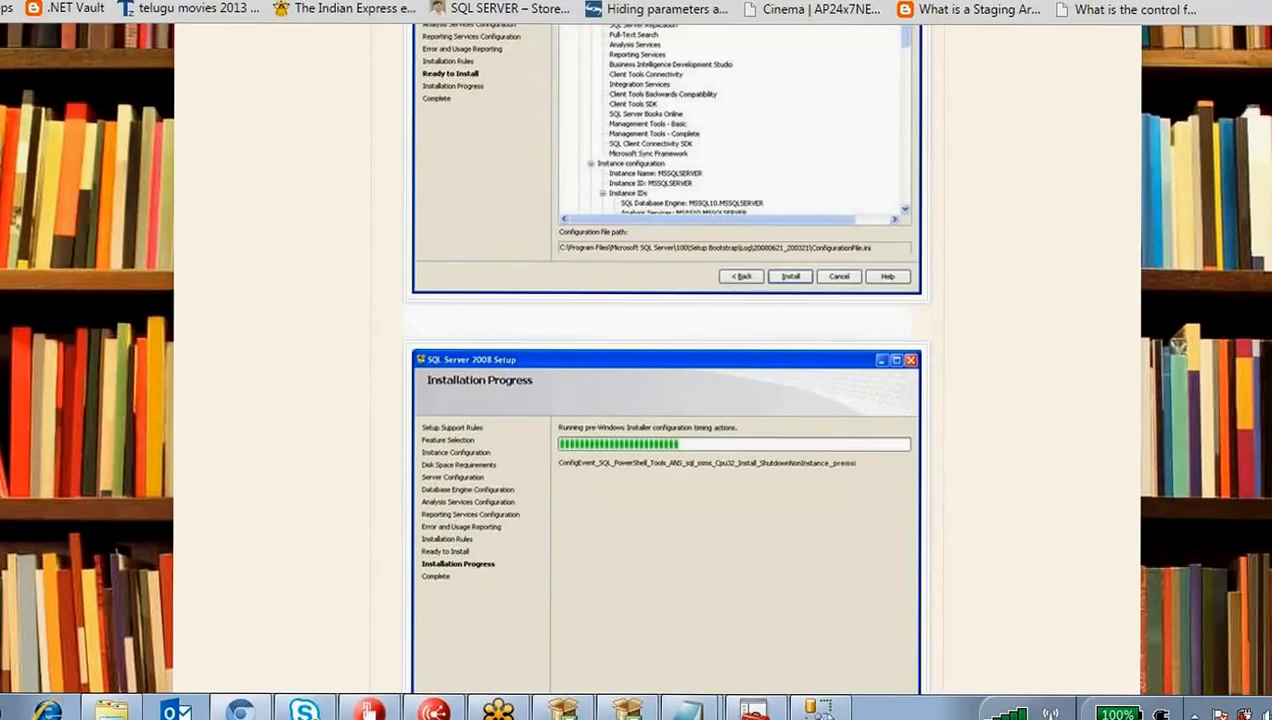
scroll(760, 423, "up", 15)
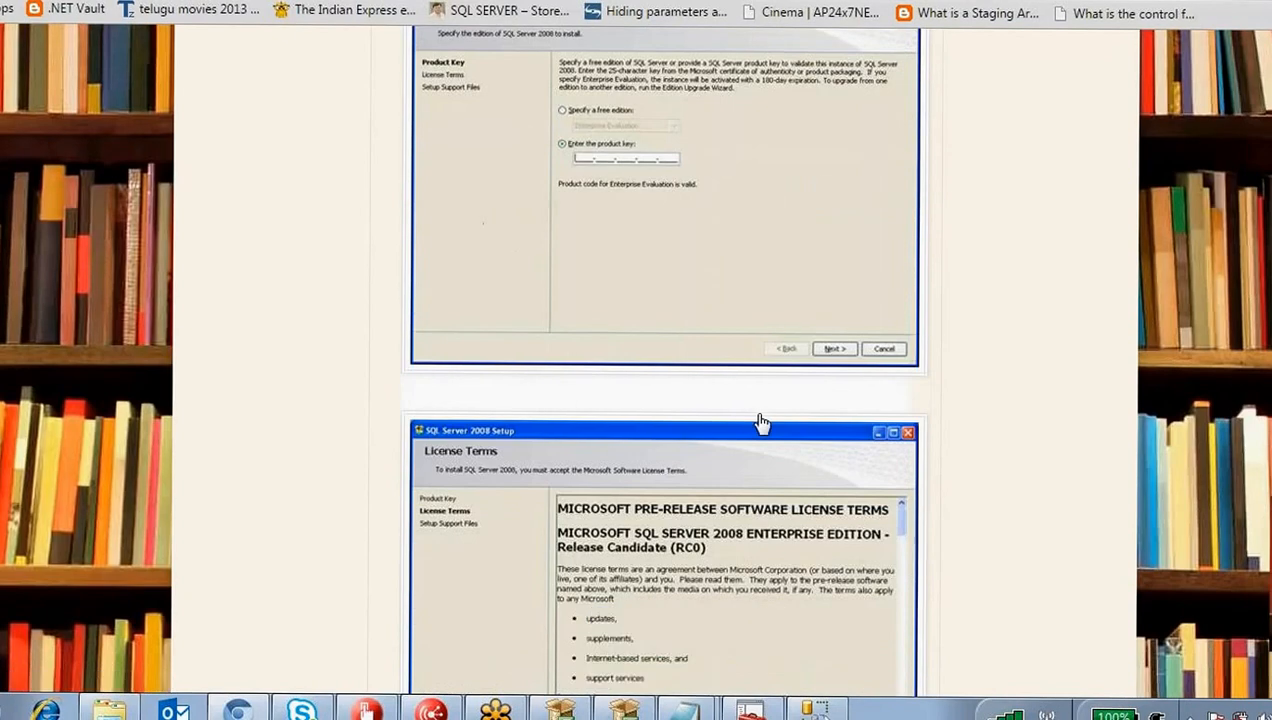
- Switch to SQL Server 2008 R2 Setup and go back through the wizard to the Installation Rules page
left_click(625, 710)
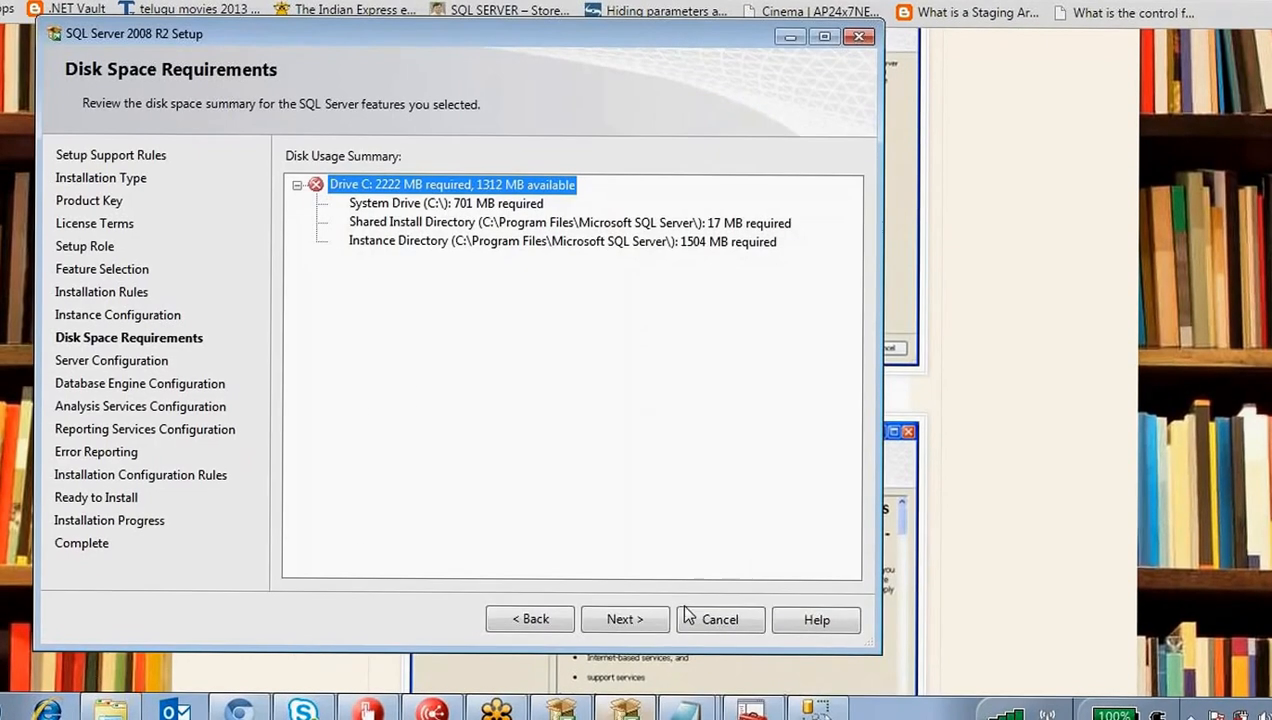
left_click(552, 618)
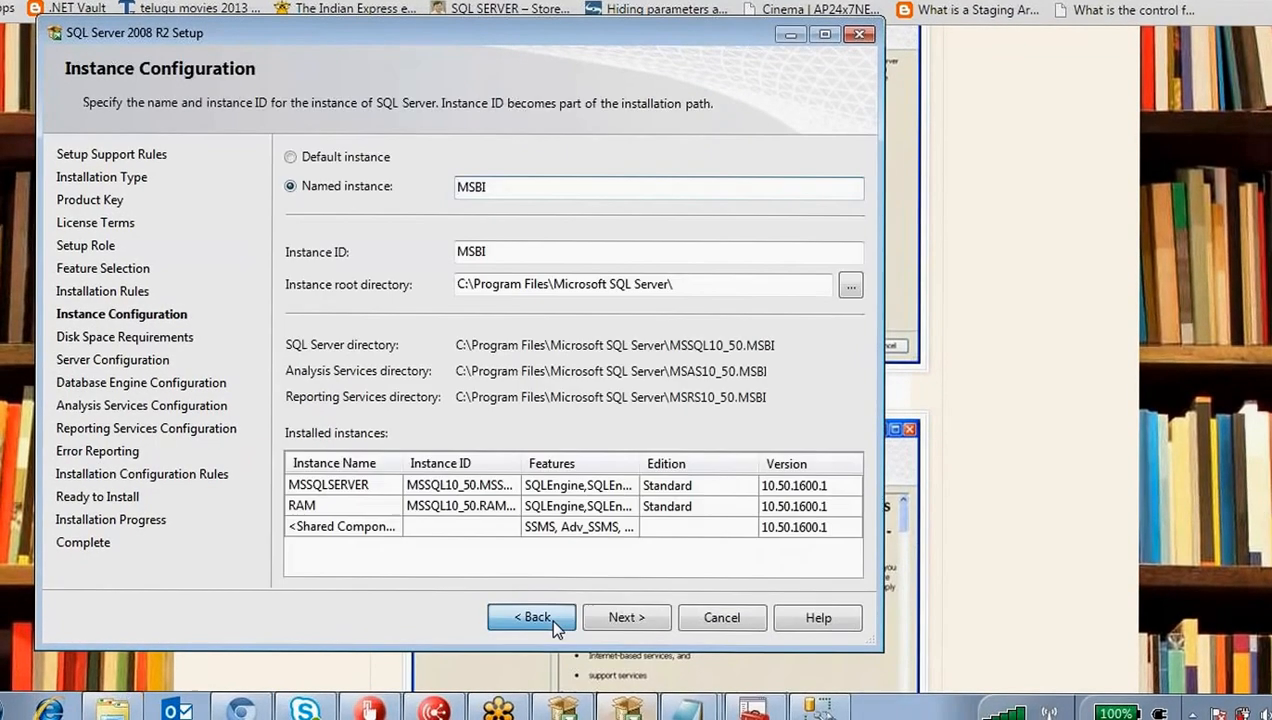
left_click(551, 617)
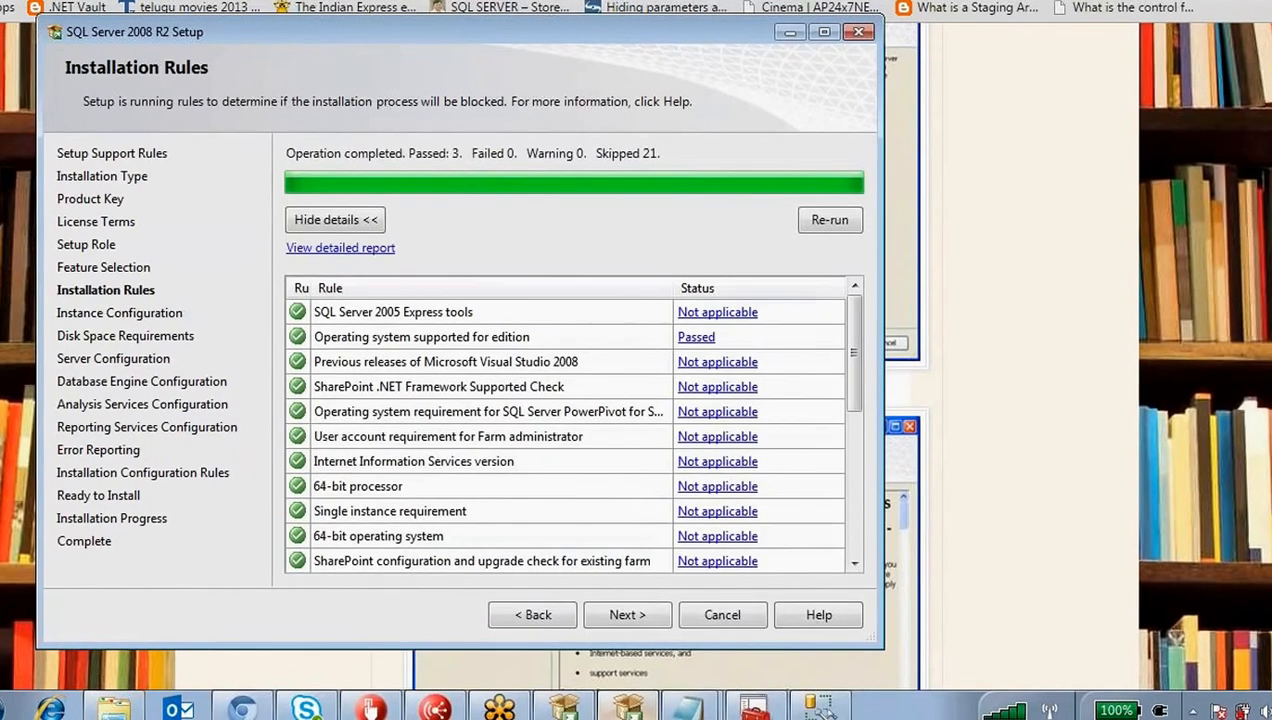